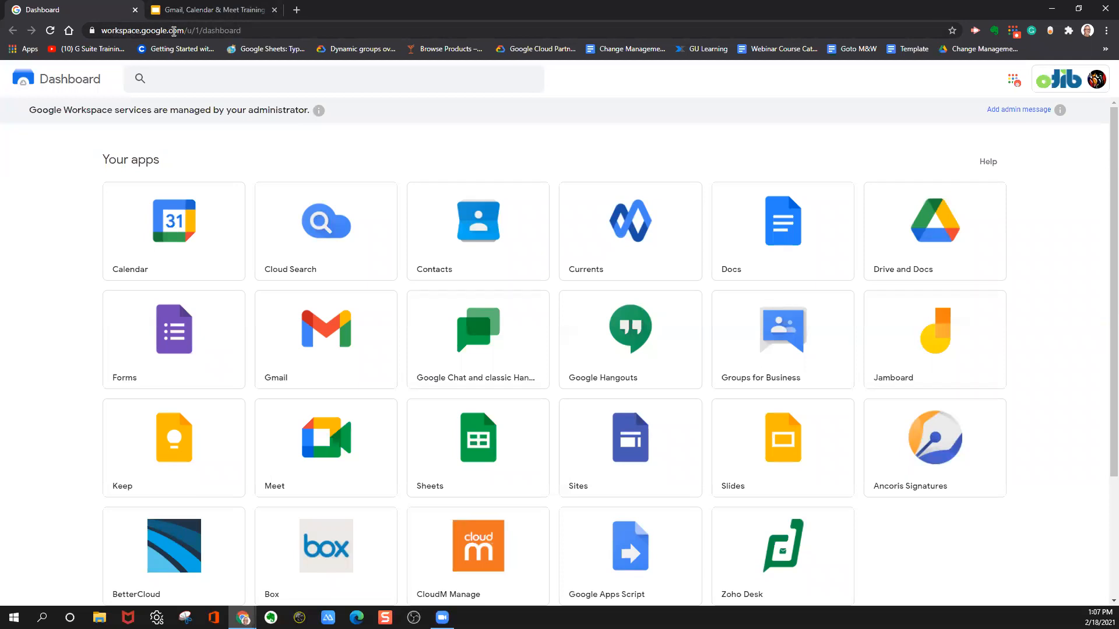
Check which pages Chrome is set to open on startup, compare them with the Dashboard page, and close the settings.
{"action": "left_click", "coordinate": [254, 30]}
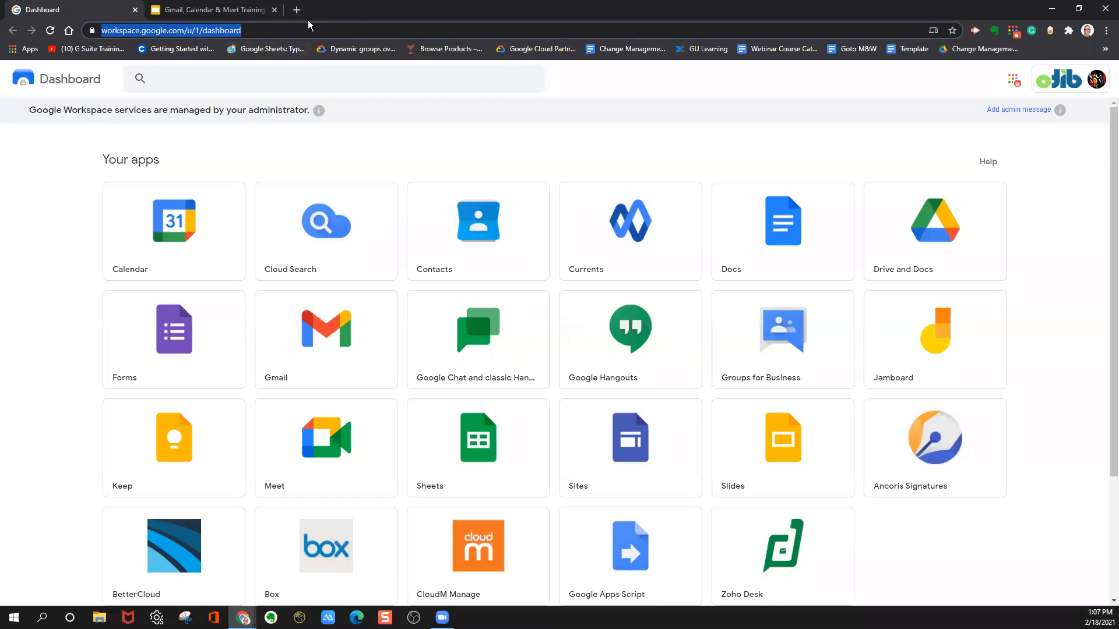
{"action": "left_click", "coordinate": [1107, 35]}
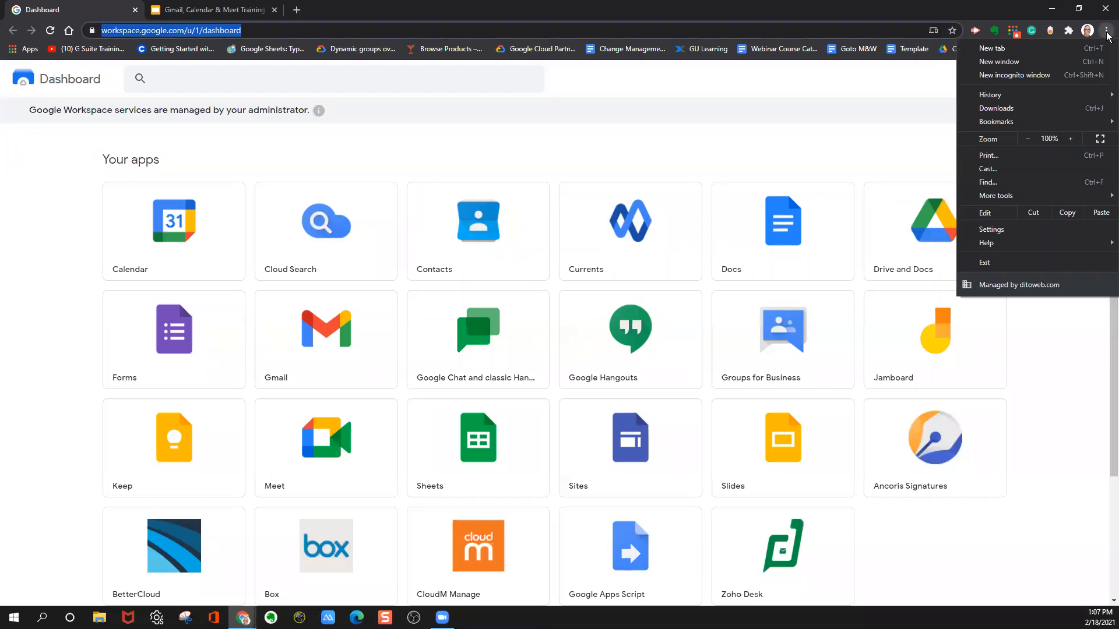
{"action": "left_click", "coordinate": [1011, 229]}
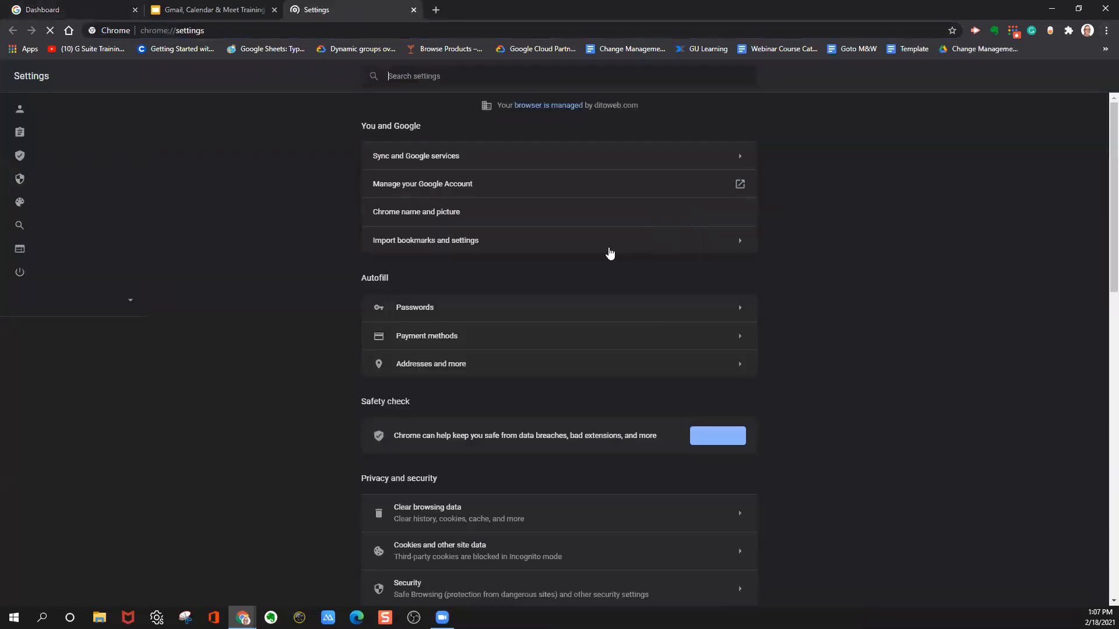
{"action": "scroll", "coordinate": [602, 244], "scroll_direction": "down", "scroll_amount": 15}
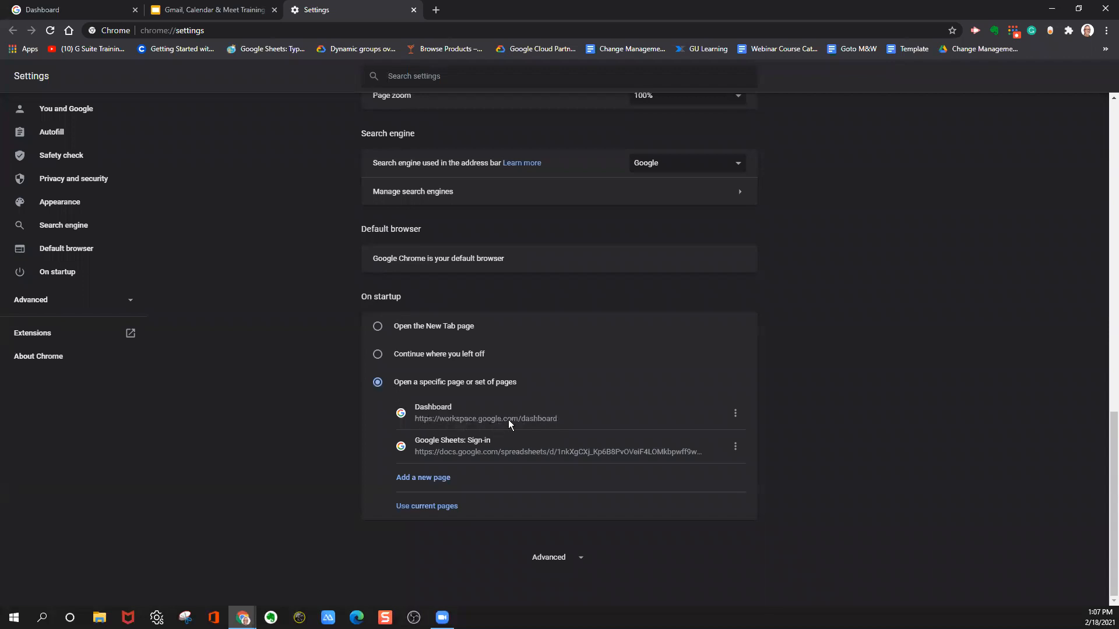
{"action": "left_click", "coordinate": [81, 12]}
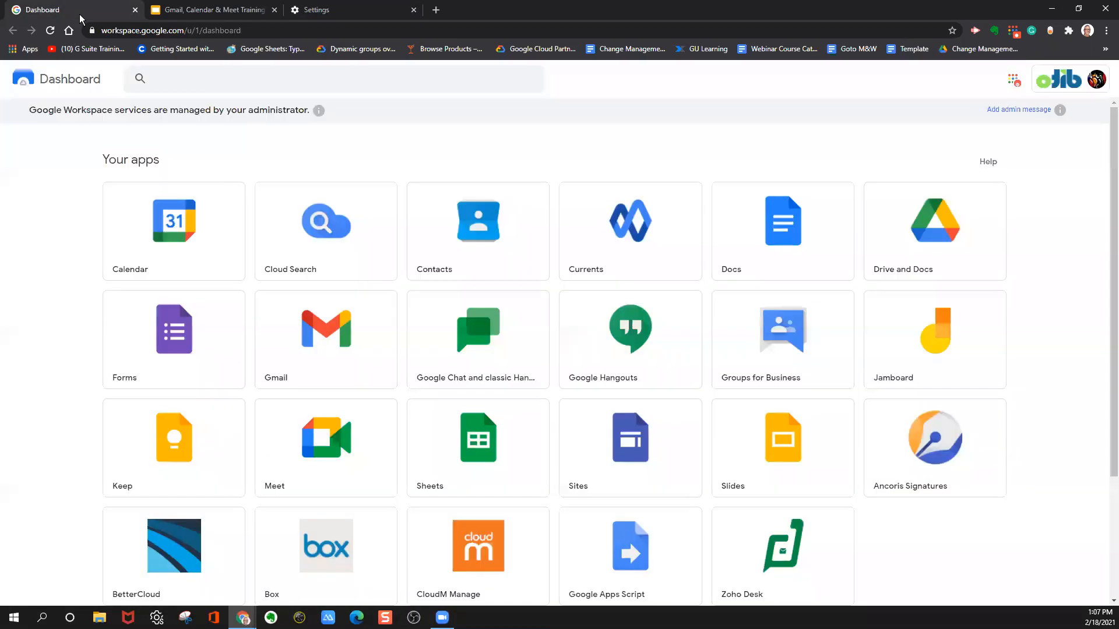
{"action": "left_click", "coordinate": [352, 11]}
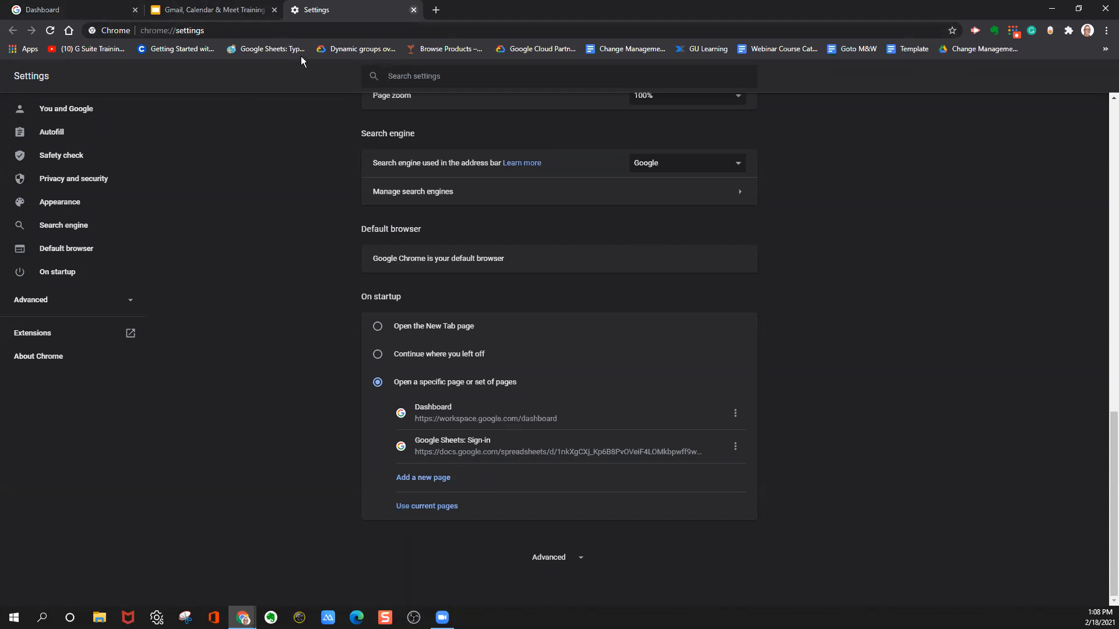
{"action": "key", "text": "ctrl+w"}
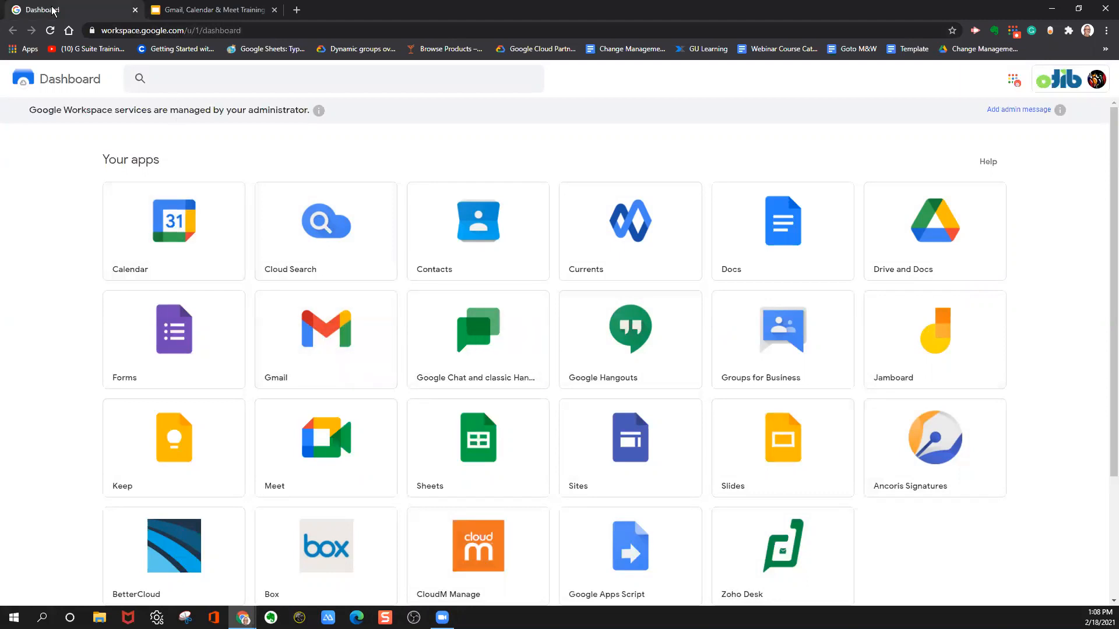
Open Gmail from the Workspace dashboard in its own tab and return to the dashboard.
{"action": "left_click", "coordinate": [331, 333]}
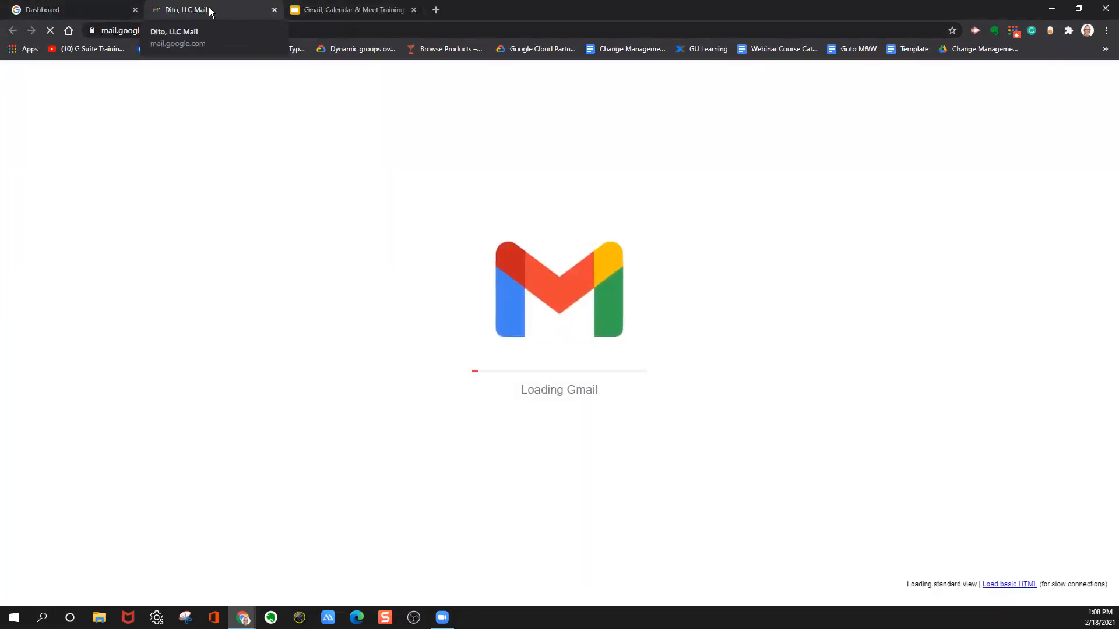
{"action": "left_click", "coordinate": [96, 10]}
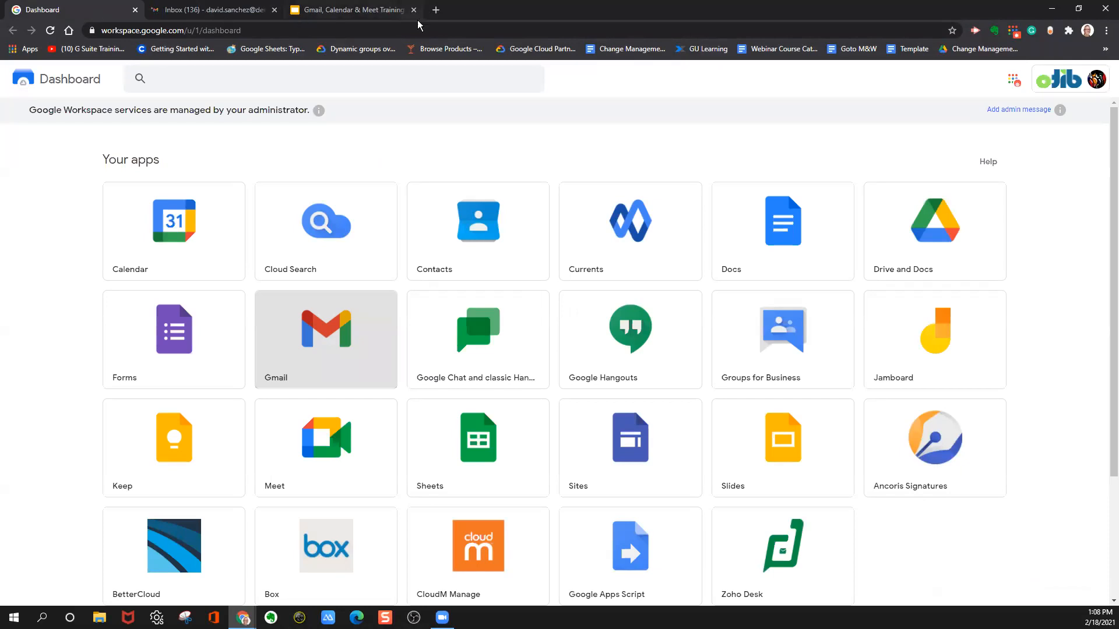
Look through the Google apps launcher on a new tab page, close that tab, and restore the browser window to full size.
{"action": "key", "text": "ctrl+t"}
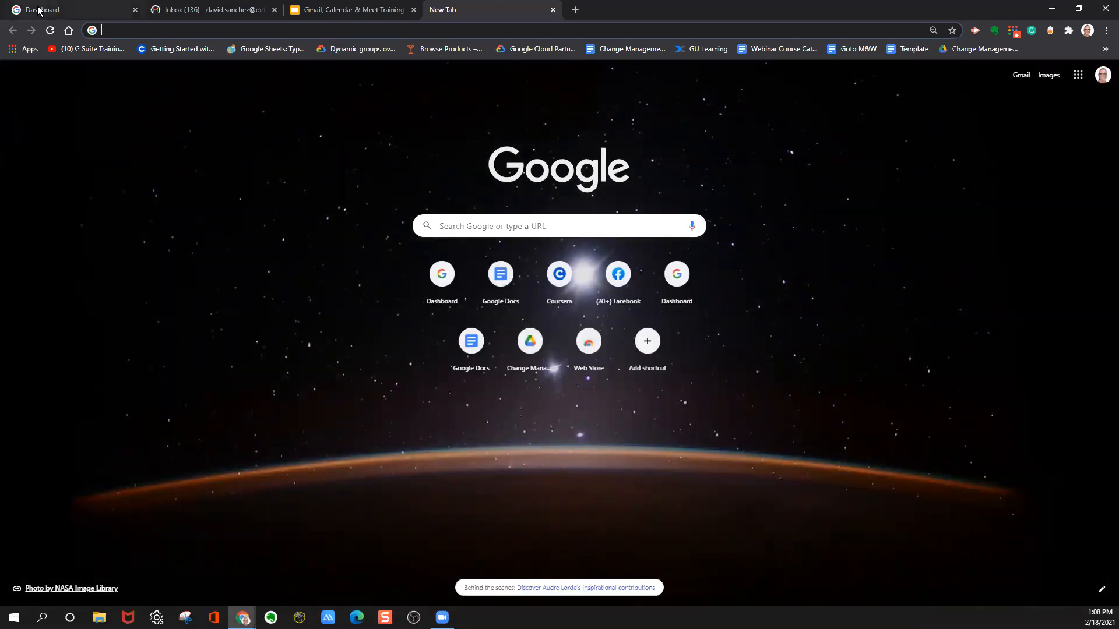
{"action": "left_click", "coordinate": [1079, 81]}
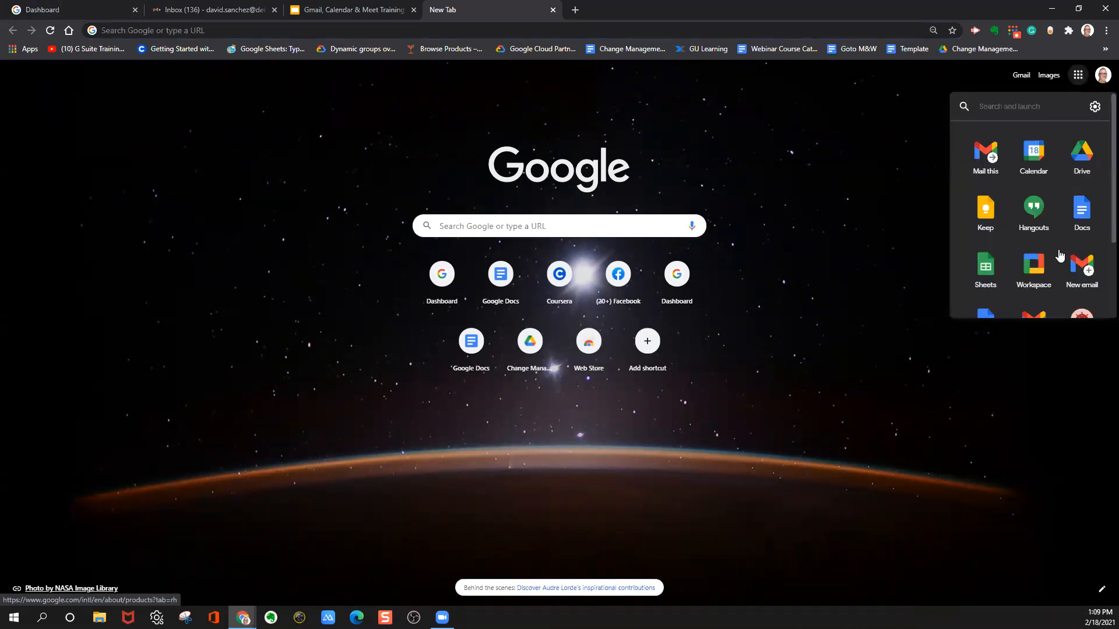
{"action": "scroll", "coordinate": [1060, 256], "scroll_direction": "down", "scroll_amount": 2}
{"action": "scroll", "coordinate": [1060, 255], "scroll_direction": "up", "scroll_amount": 2}
{"action": "scroll", "coordinate": [1060, 255], "scroll_direction": "down", "scroll_amount": 2}
{"action": "scroll", "coordinate": [1057, 257], "scroll_direction": "up", "scroll_amount": 2}
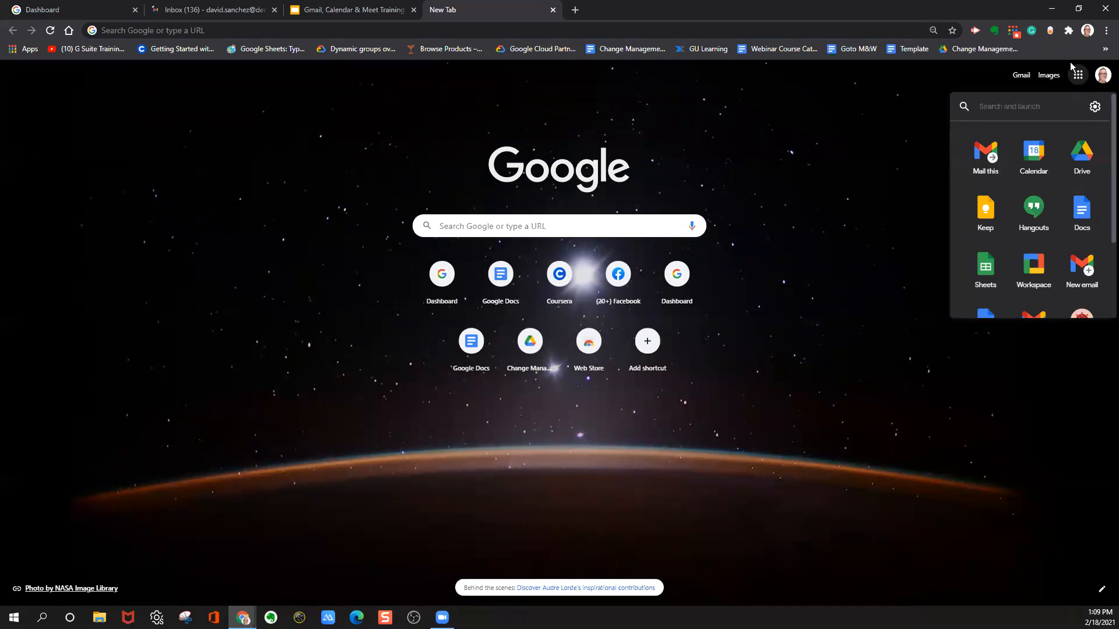
{"action": "left_click", "coordinate": [1080, 77]}
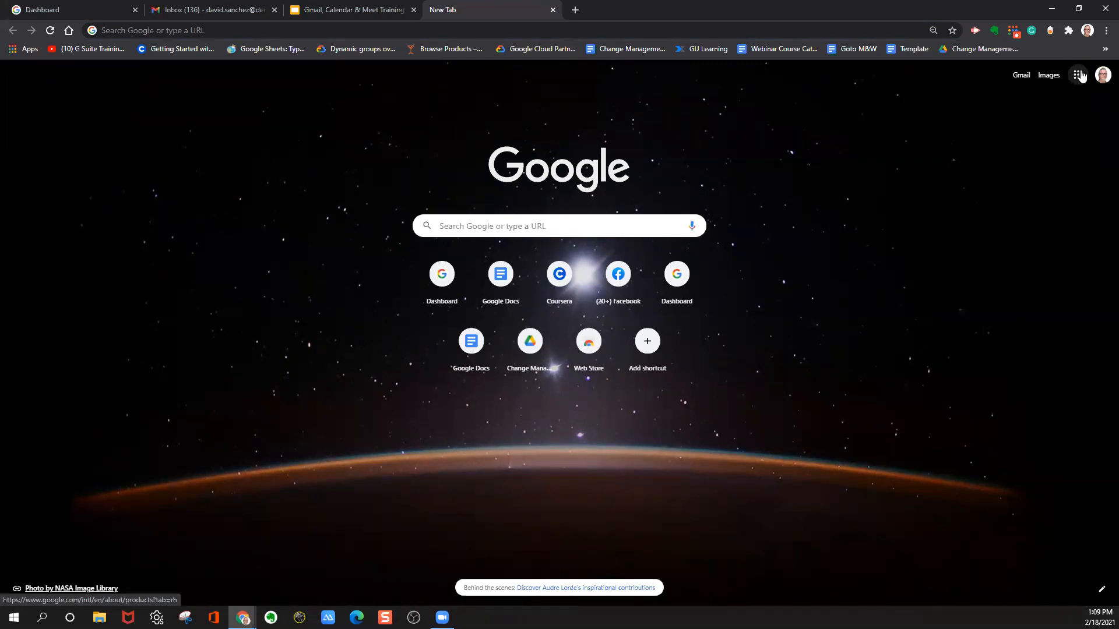
{"action": "left_click", "coordinate": [1080, 79]}
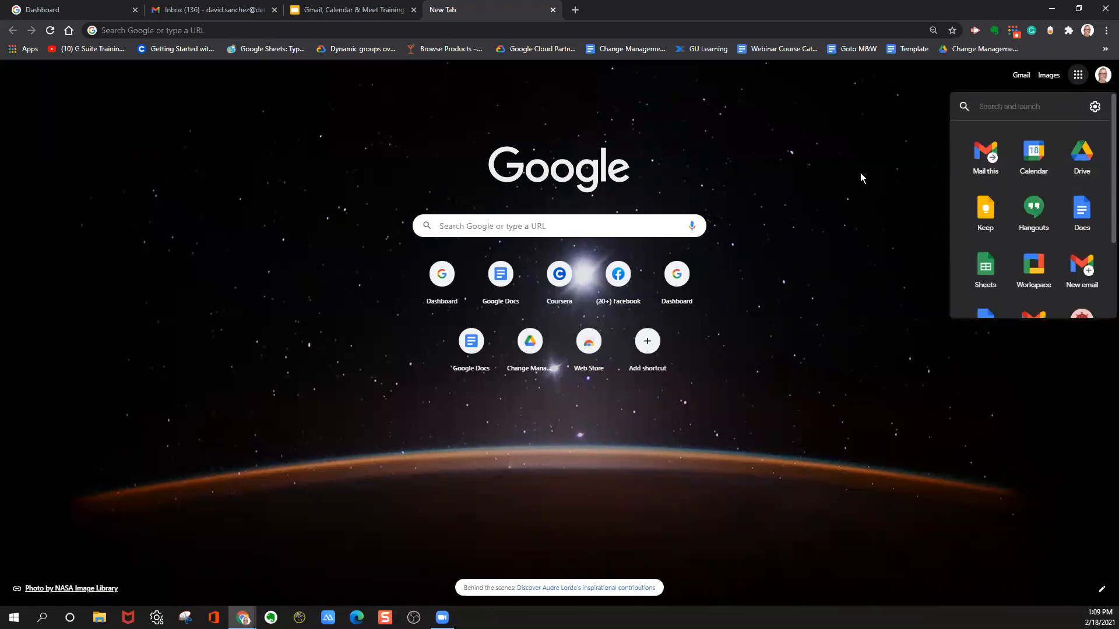
{"action": "left_click", "coordinate": [1078, 76]}
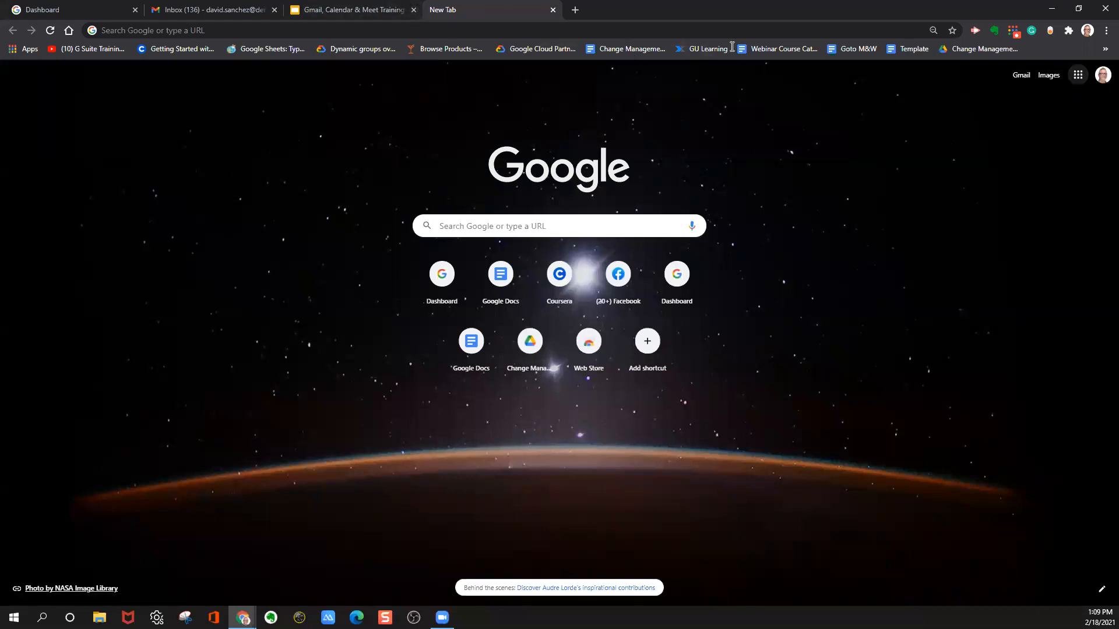
{"action": "left_click_drag", "start_coordinate": [732, 12], "coordinate": [729, 44]}
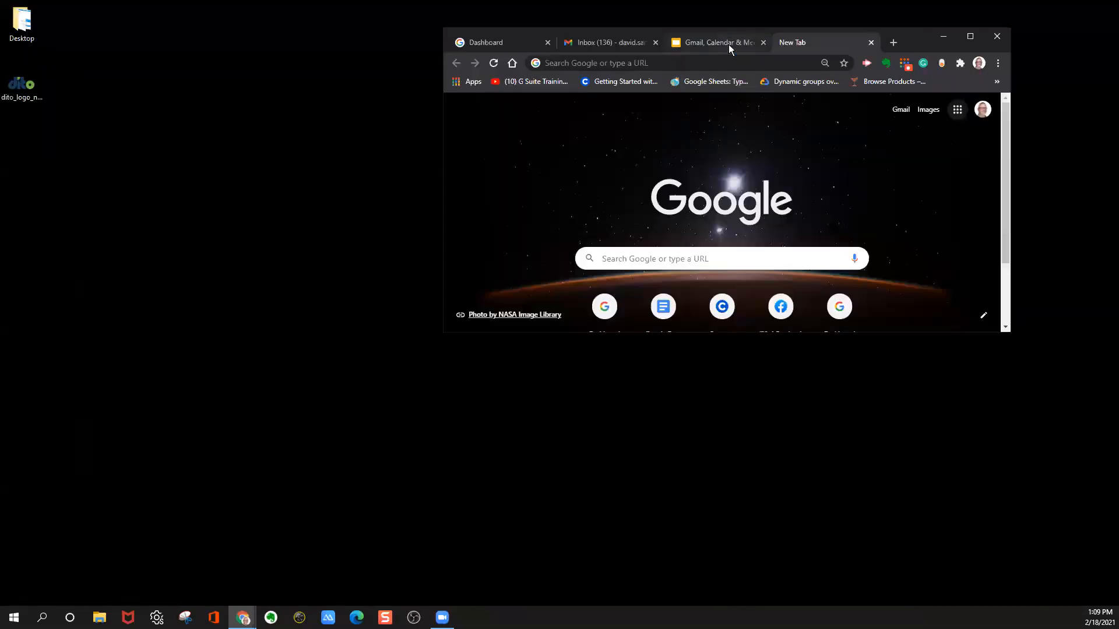
{"action": "left_click", "coordinate": [871, 42]}
{"action": "double_click", "coordinate": [894, 35]}
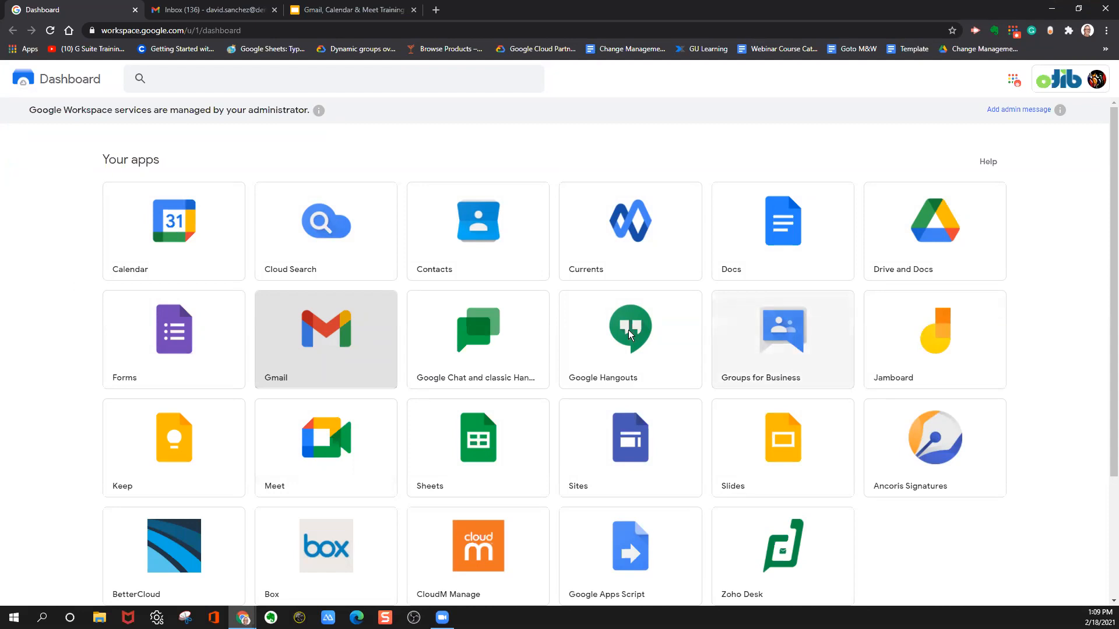
Switch to the Gmail inbox, collapse the main menu to its compact form to look it over, and expand it again.
{"action": "left_click", "coordinate": [188, 12]}
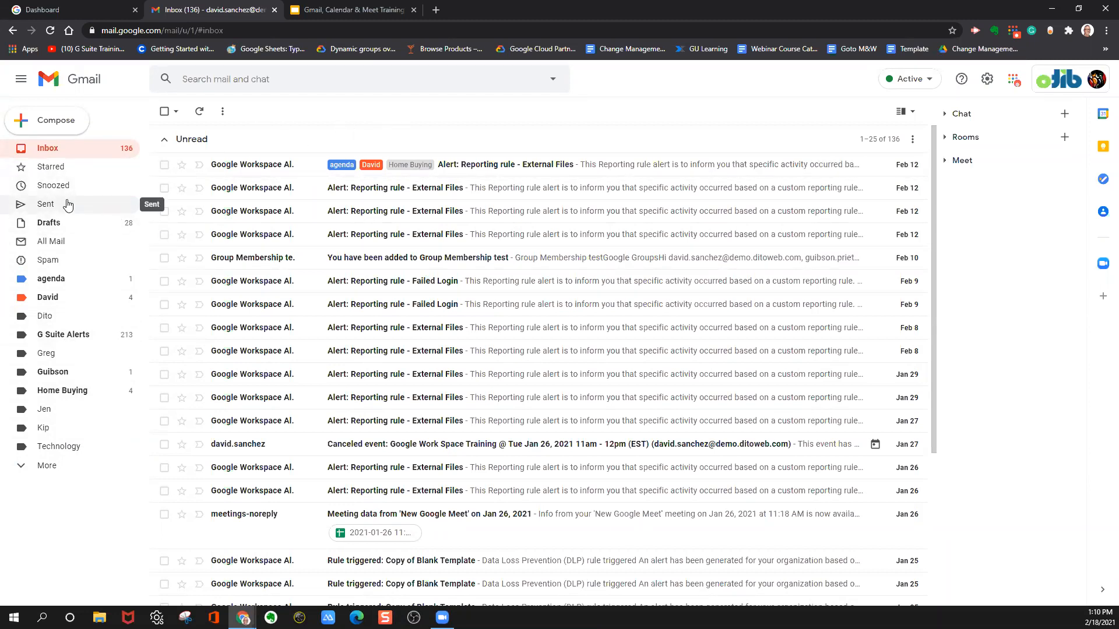
{"action": "left_click", "coordinate": [22, 84]}
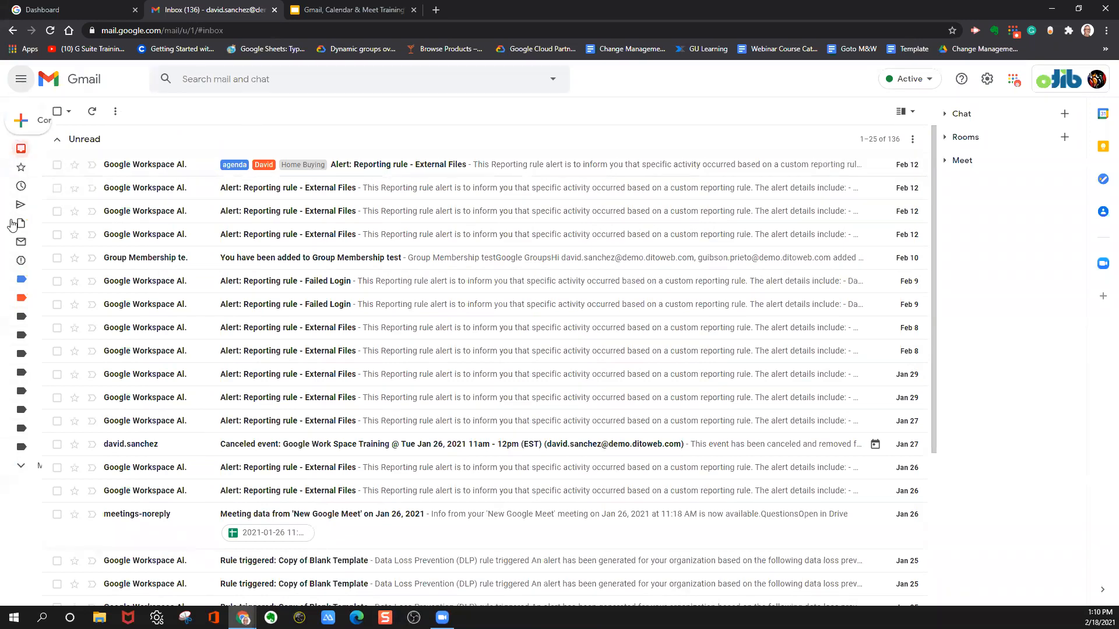
{"action": "mouse_move", "coordinate": [24, 224]}
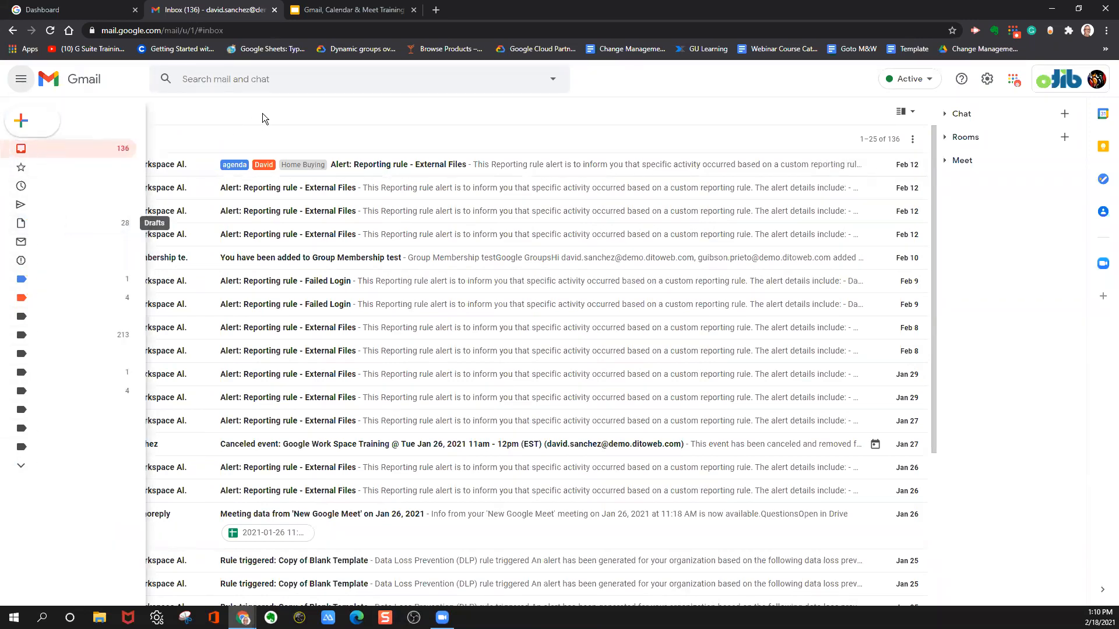
{"action": "mouse_move", "coordinate": [21, 185]}
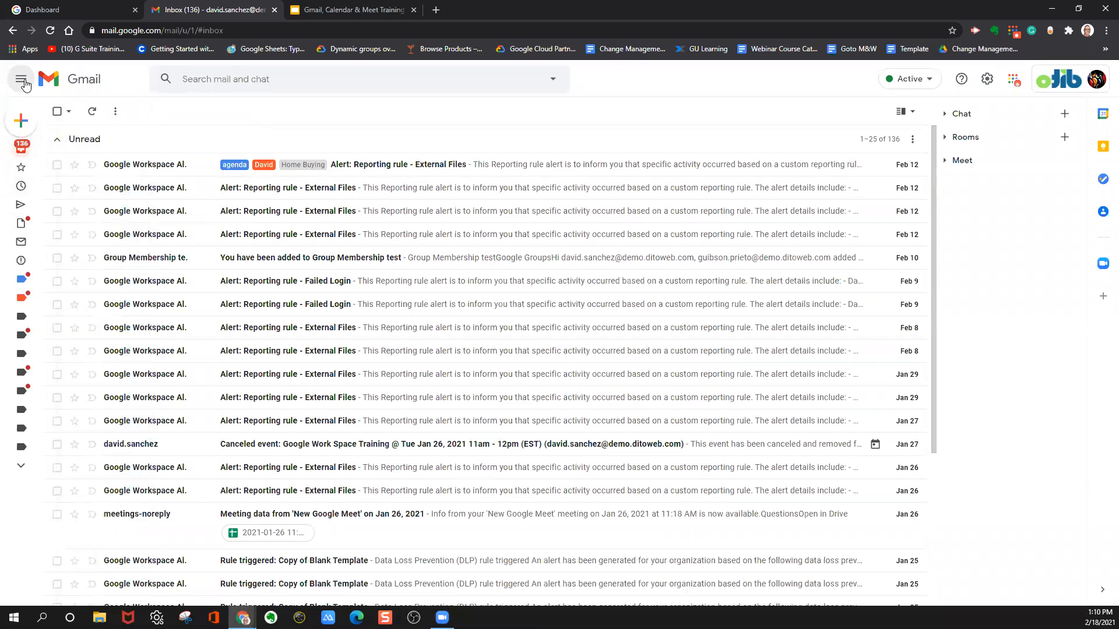
{"action": "left_click", "coordinate": [22, 81]}
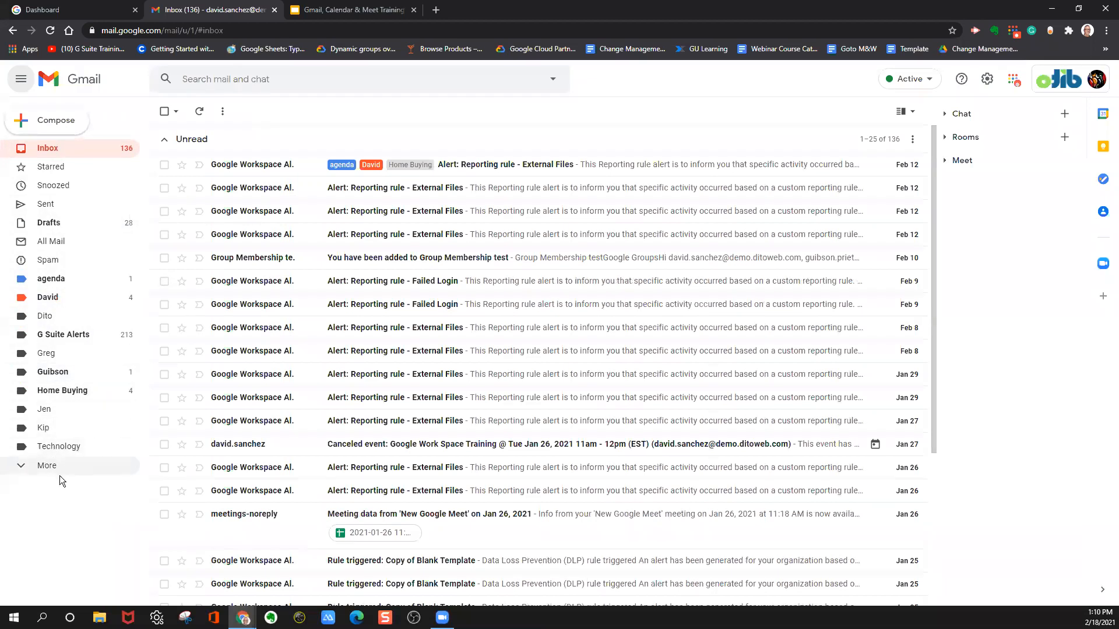
Look over the conversations in the Chat section and the inbox's split pane choices, closing both without changing anything.
{"action": "left_click", "coordinate": [945, 114]}
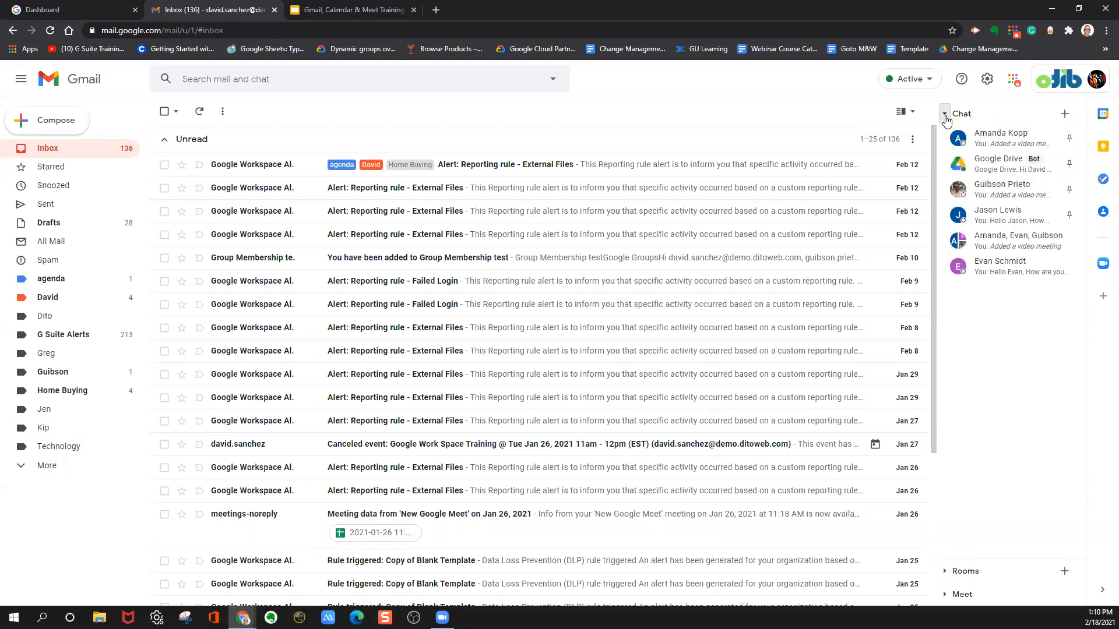
{"action": "left_click", "coordinate": [944, 114]}
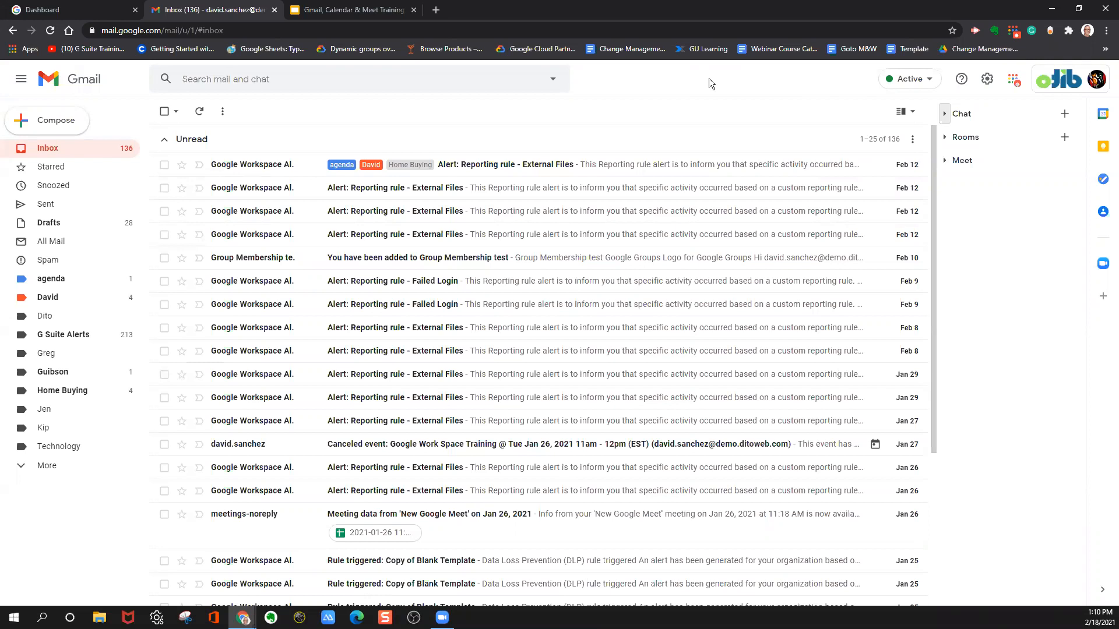
{"action": "left_click", "coordinate": [913, 112]}
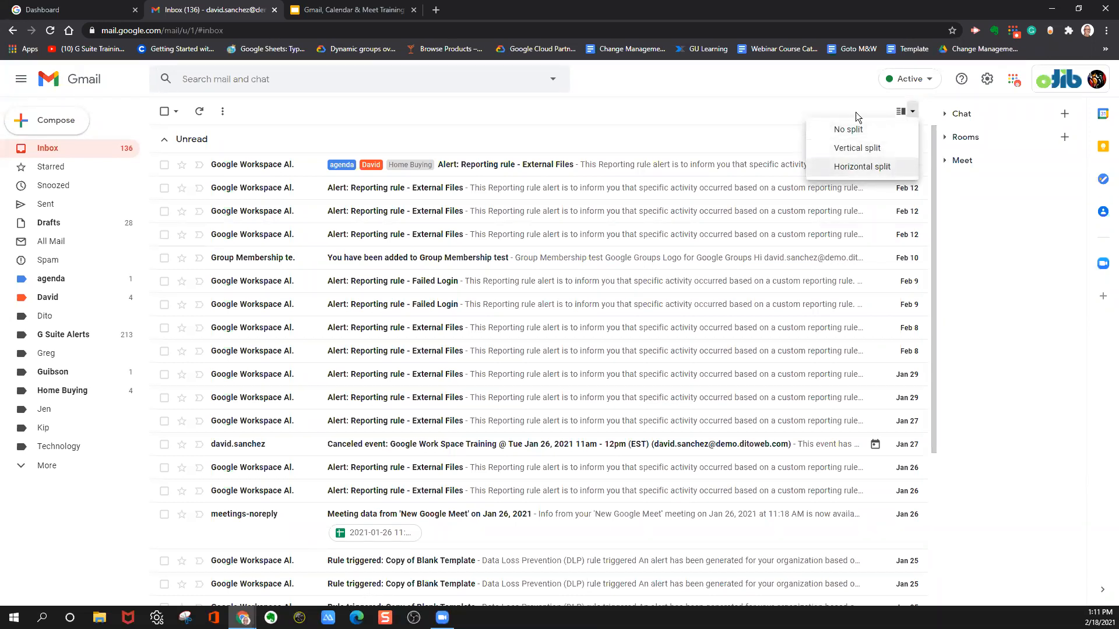
{"action": "left_click", "coordinate": [847, 97]}
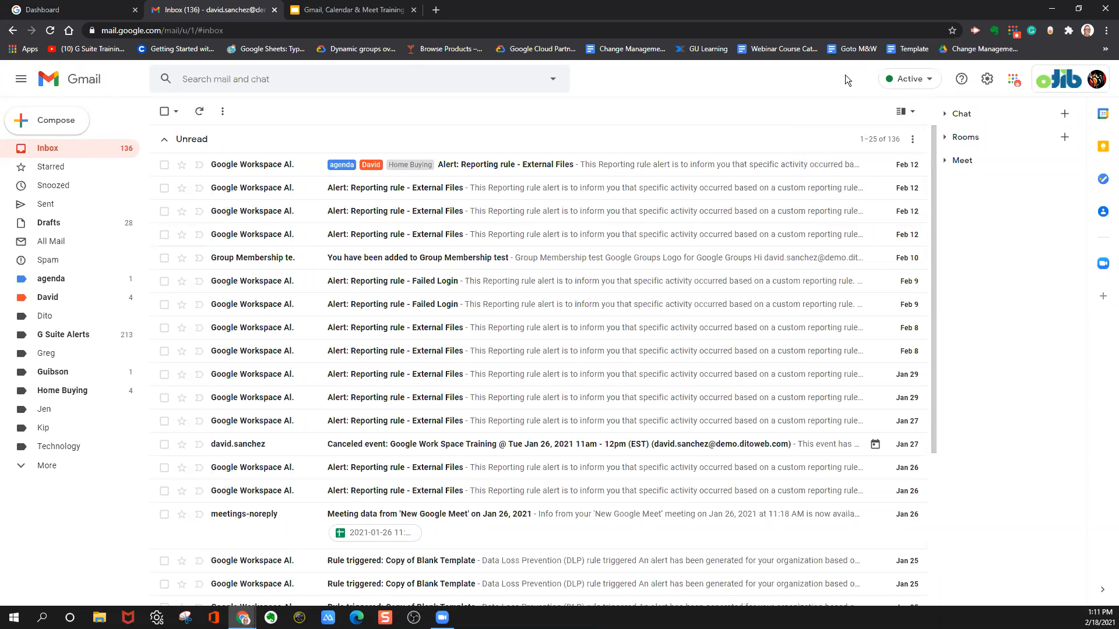
Set the Gmail reading pane to Right of inbox in the quick settings and close them.
{"action": "left_click", "coordinate": [988, 80]}
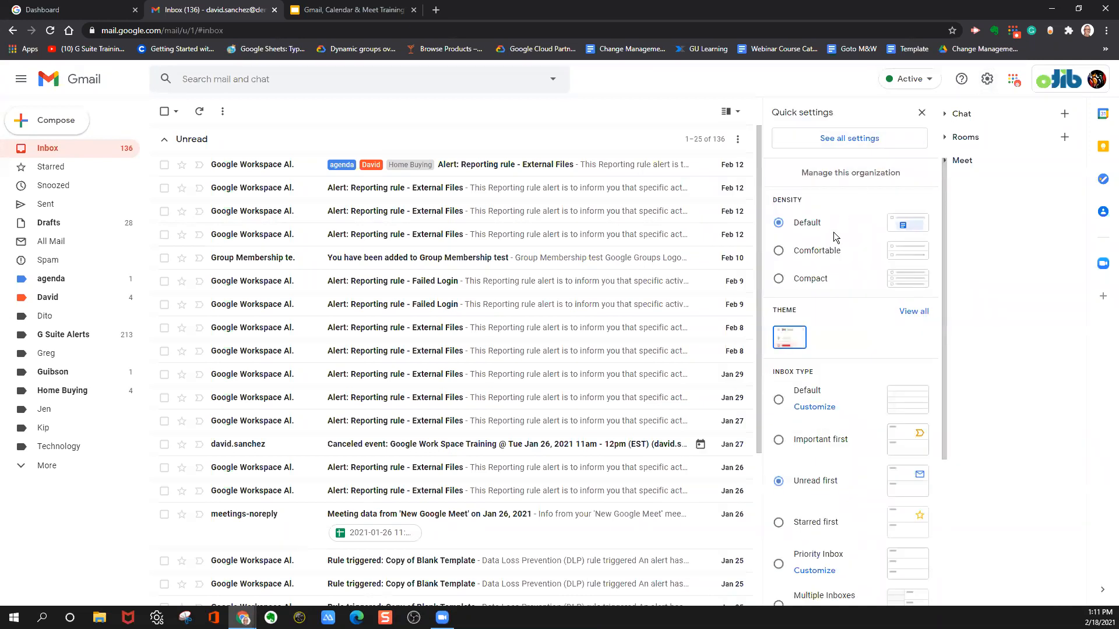
{"action": "scroll", "coordinate": [834, 232], "scroll_direction": "down", "scroll_amount": 4}
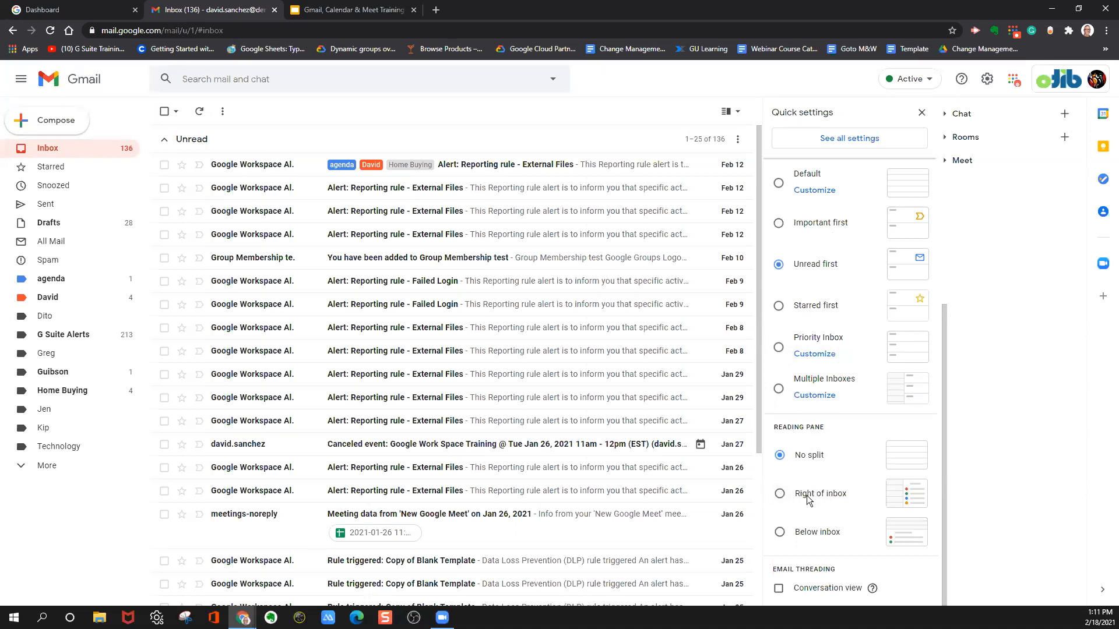
{"action": "left_click", "coordinate": [779, 494]}
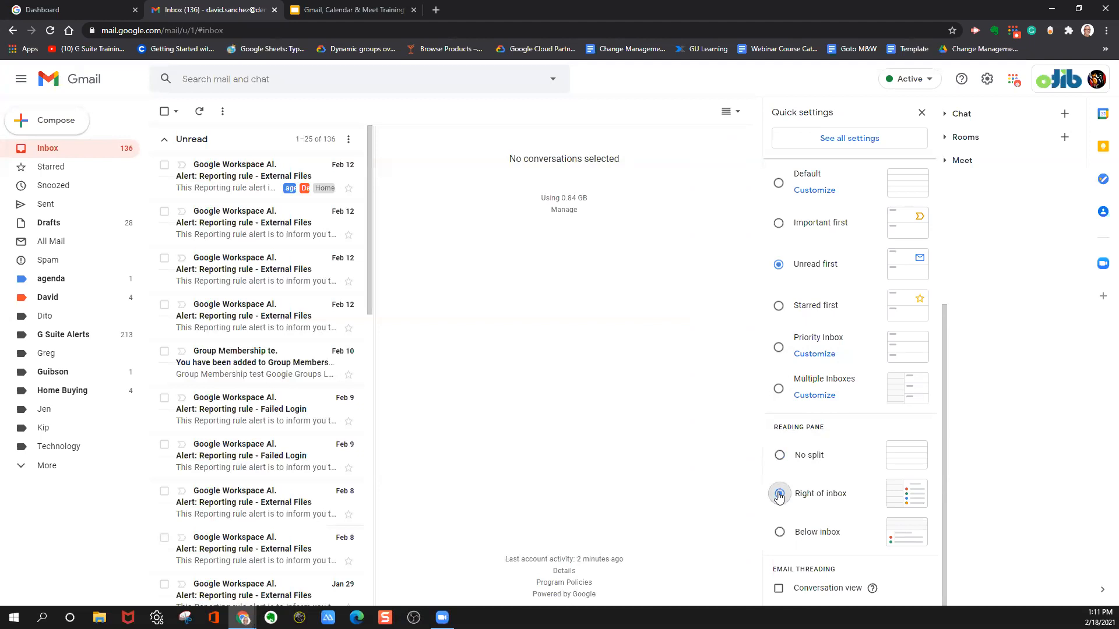
{"action": "left_click", "coordinate": [922, 113]}
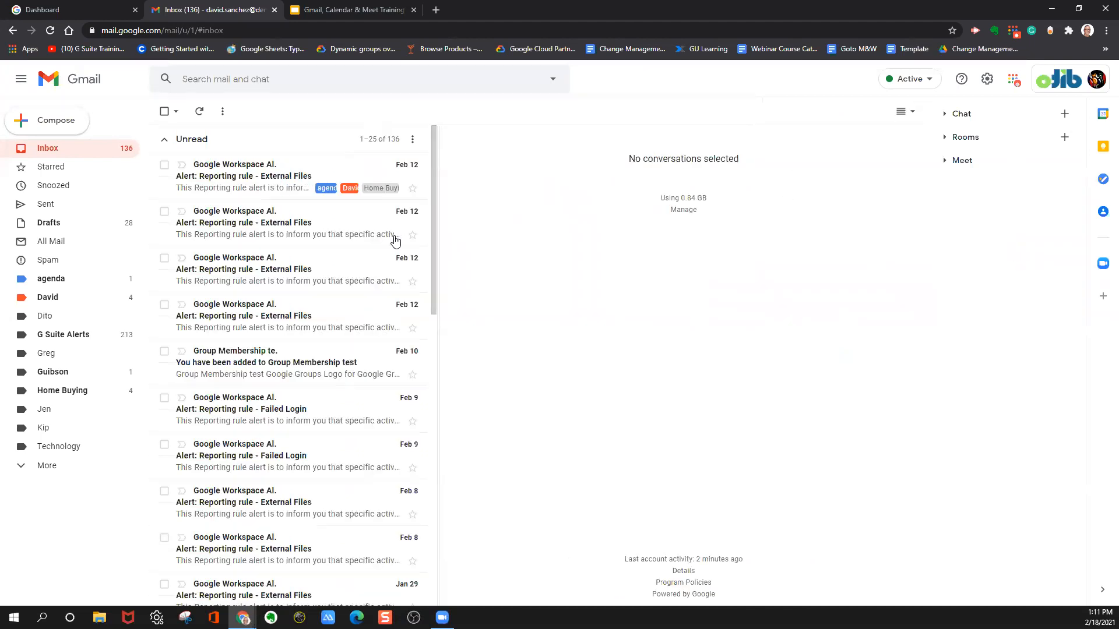
Preview the first four unread "Alert: Reporting rule - External Files" emails in the reading pane.
{"action": "left_click", "coordinate": [232, 190]}
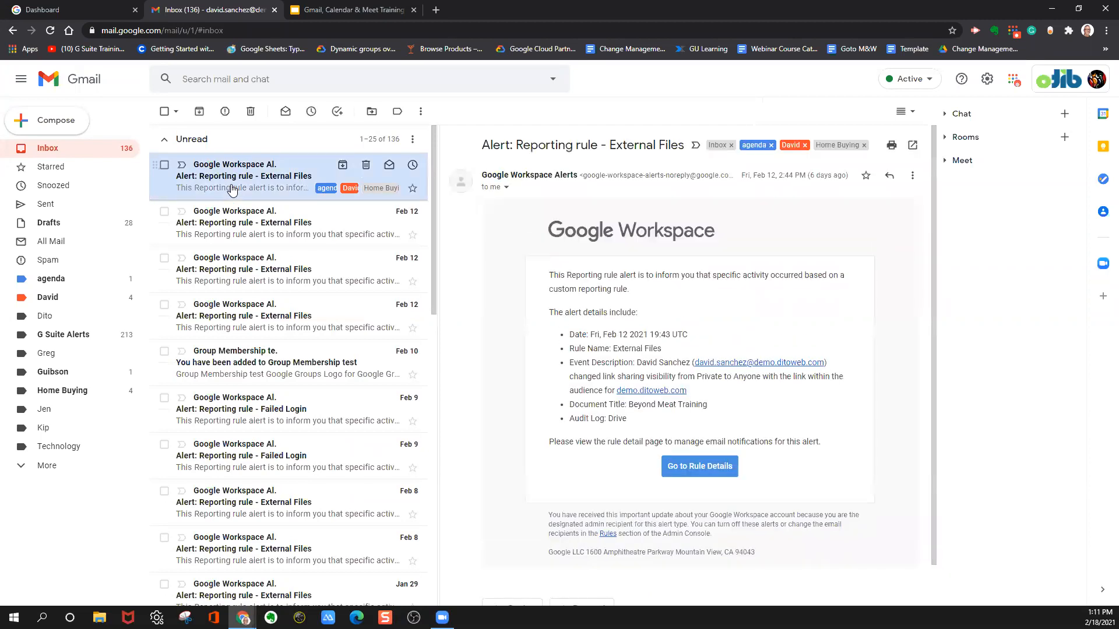
{"action": "scroll", "coordinate": [761, 307], "scroll_direction": "down", "scroll_amount": 1}
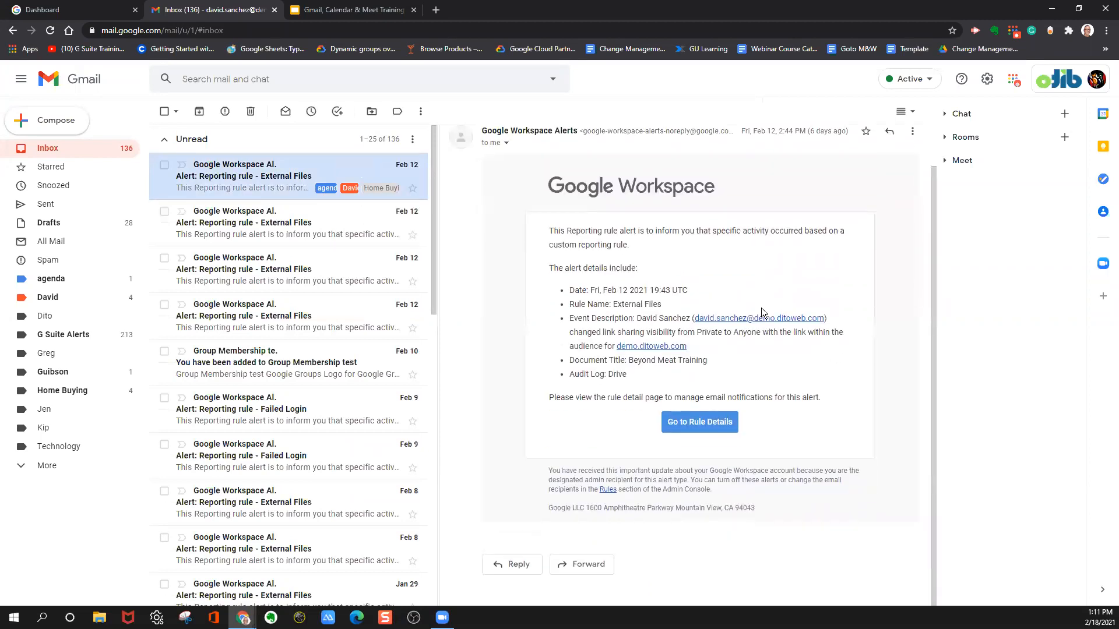
{"action": "scroll", "coordinate": [759, 316], "scroll_direction": "up", "scroll_amount": 1}
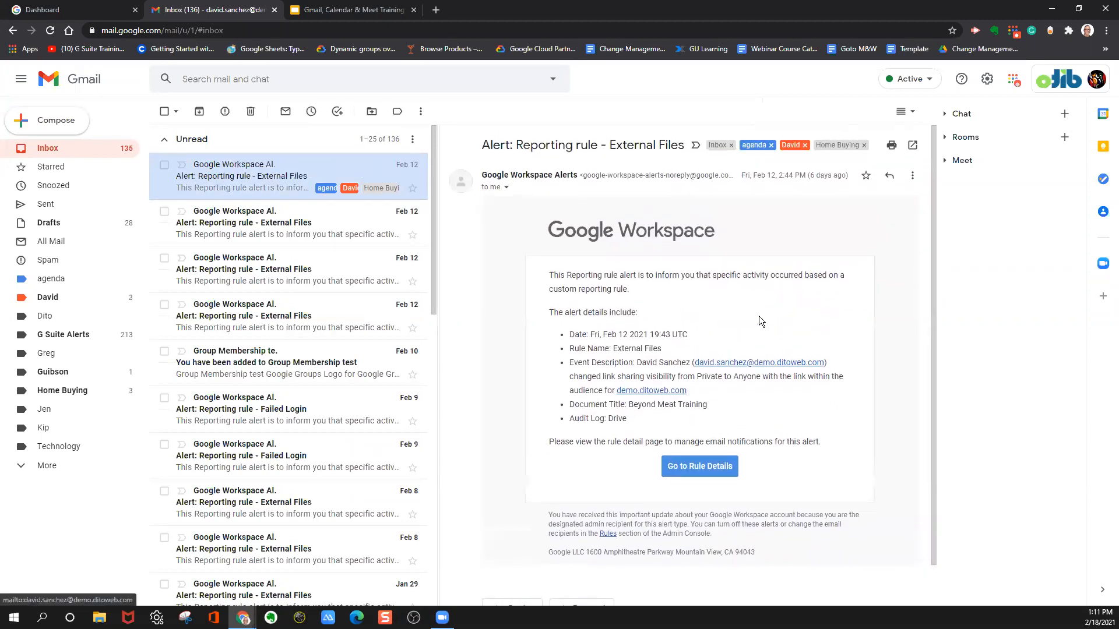
{"action": "left_click", "coordinate": [325, 227]}
{"action": "left_click", "coordinate": [325, 284]}
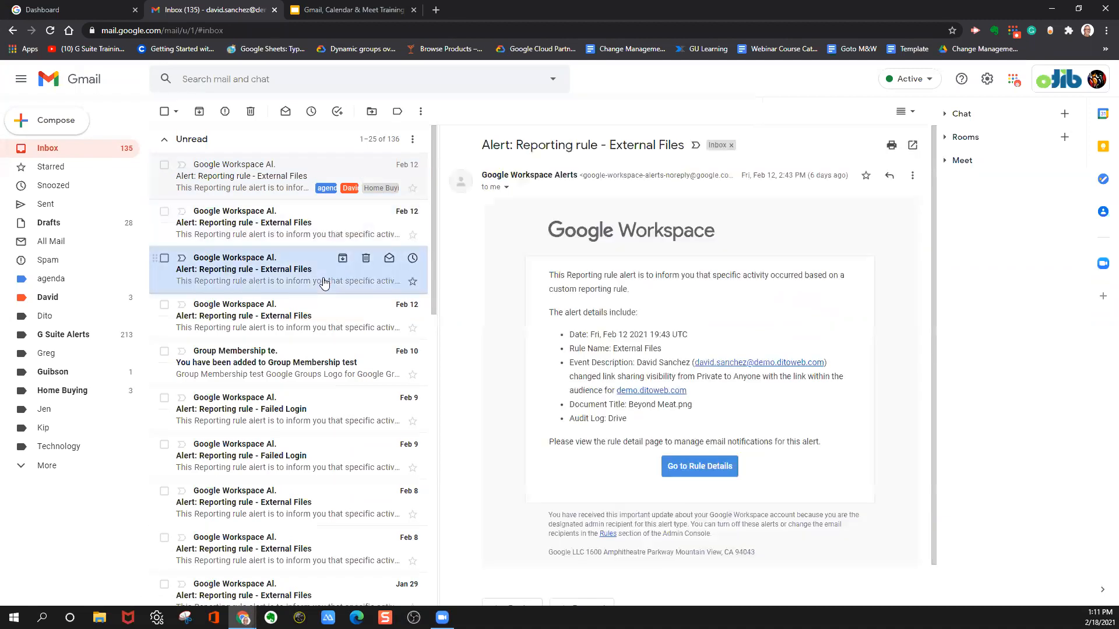
{"action": "left_click", "coordinate": [296, 334]}
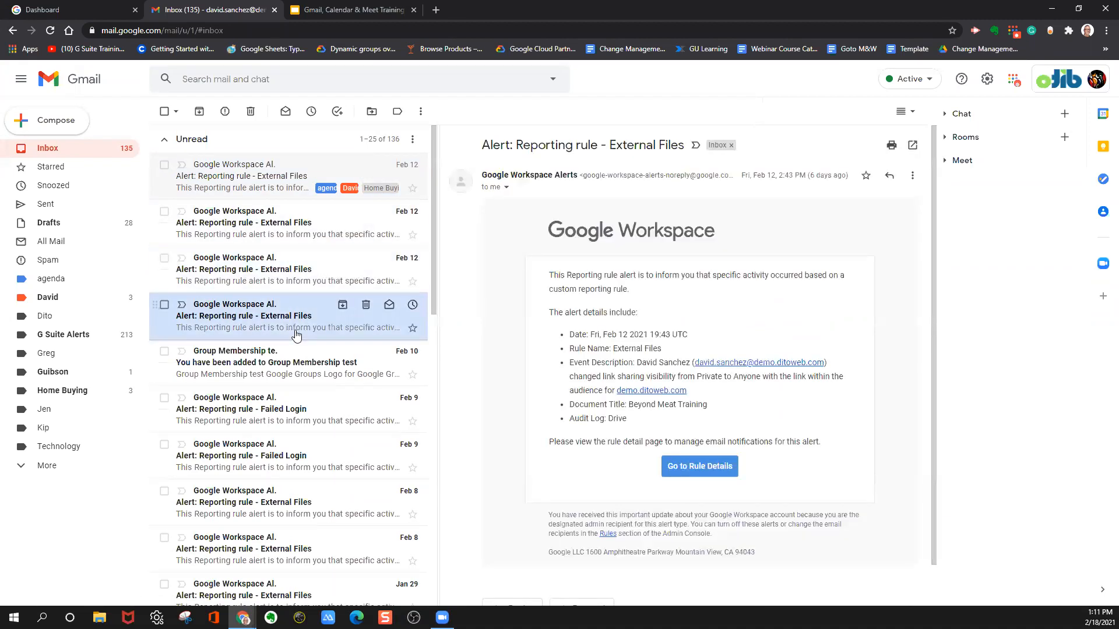
Preview the second unread "Alert: Reporting rule - External Files" email and narrow the message list to widen the reading pane.
{"action": "left_click", "coordinate": [250, 215]}
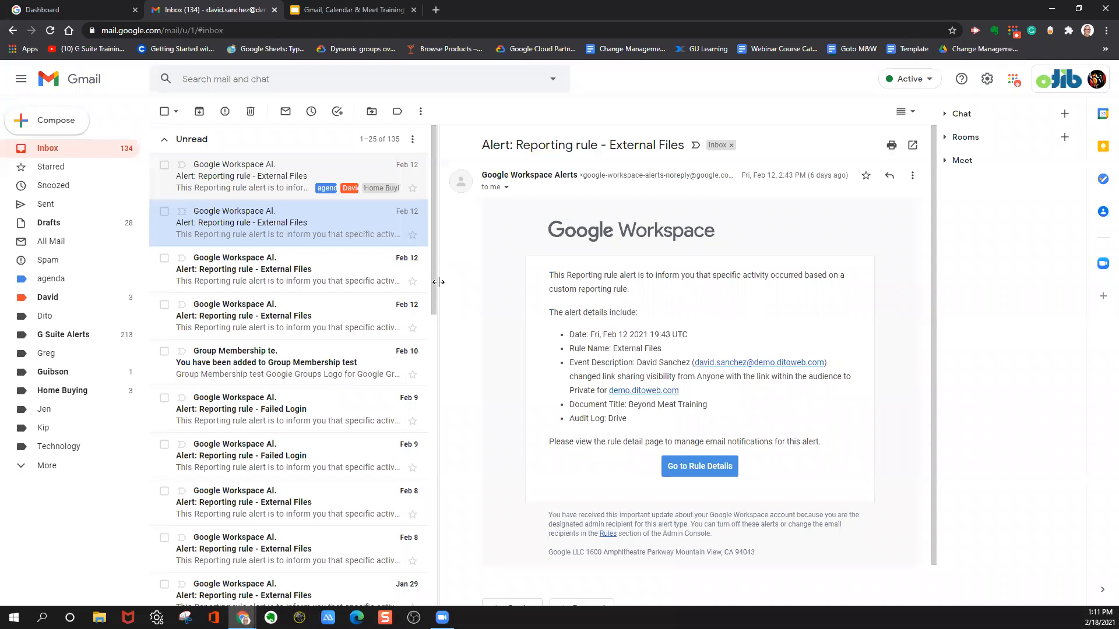
{"action": "left_click_drag", "start_coordinate": [451, 282], "coordinate": [383, 284]}
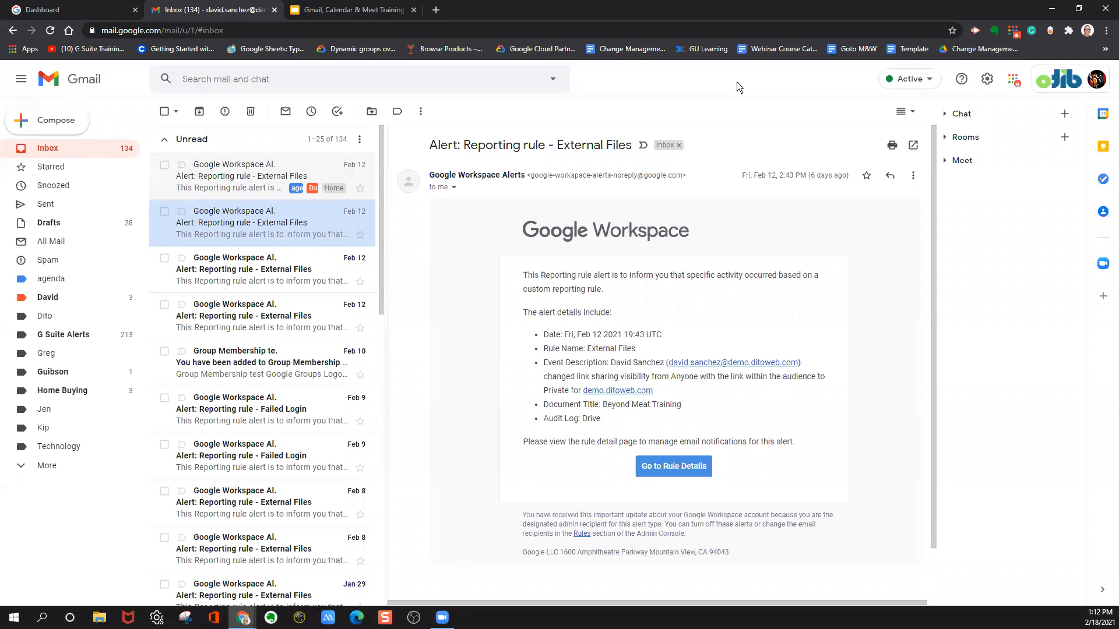
In the Chat and Meet settings, try the chat position Left side of the inbox and restore Right side of the inbox.
{"action": "left_click", "coordinate": [990, 85]}
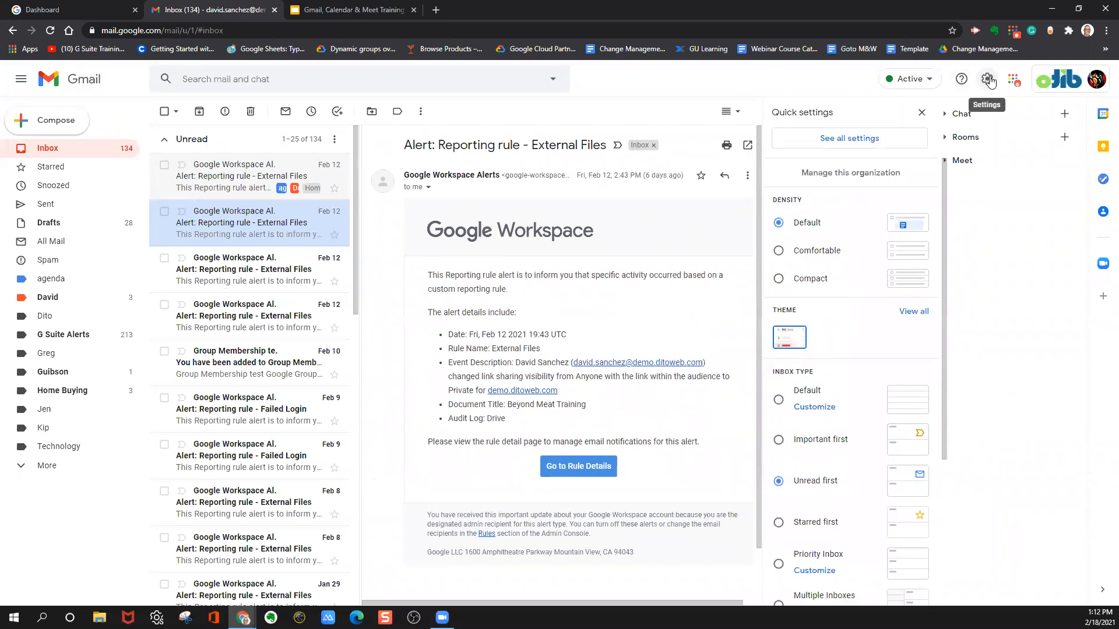
{"action": "left_click", "coordinate": [842, 141]}
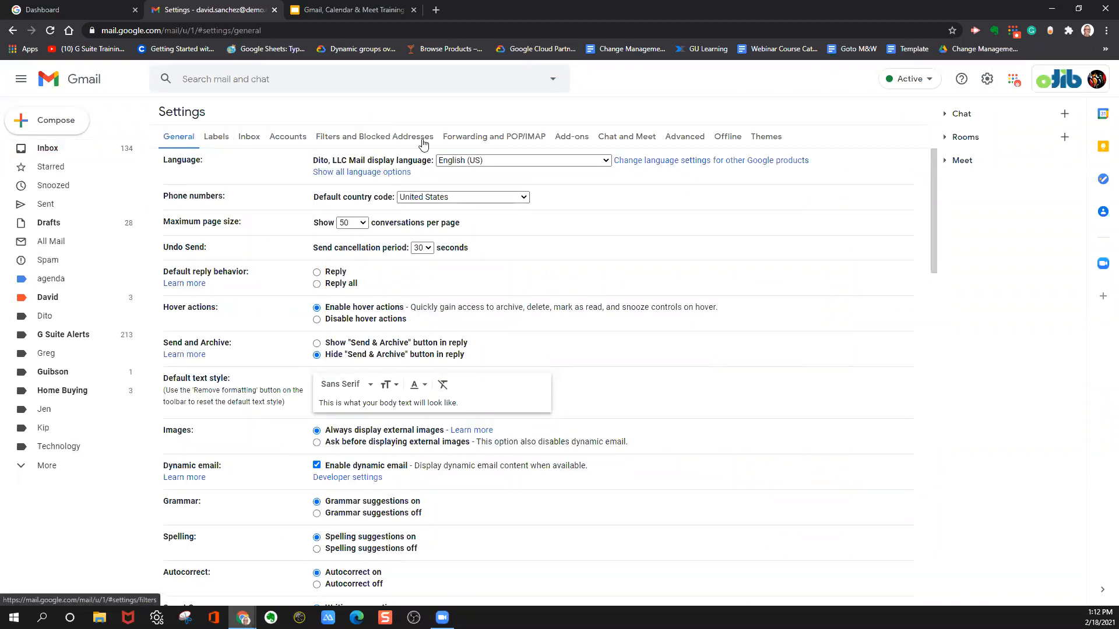
{"action": "left_click", "coordinate": [626, 139]}
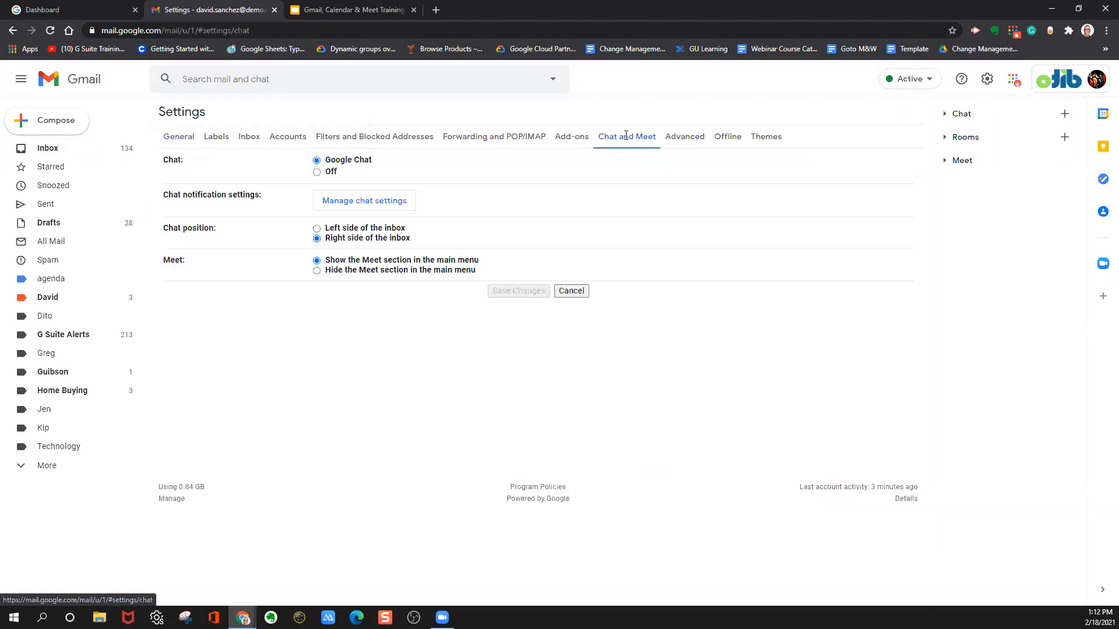
{"action": "left_click", "coordinate": [317, 228]}
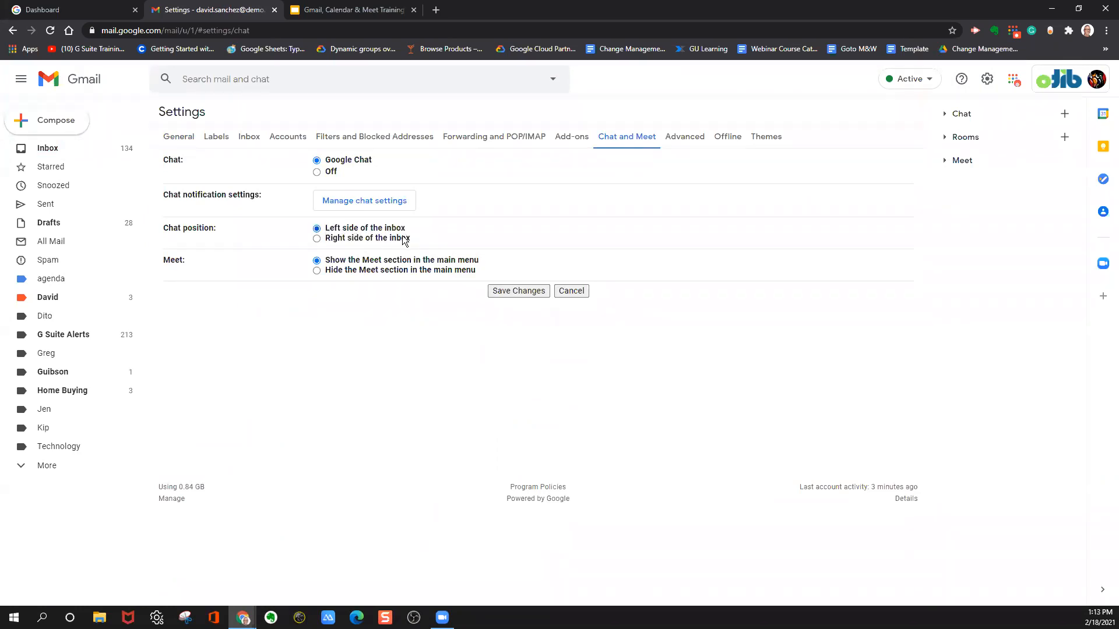
{"action": "left_click", "coordinate": [317, 238]}
Look over the General settings down to the signature defaults and vacation responder, and return to the inbox.
{"action": "left_click", "coordinate": [176, 138]}
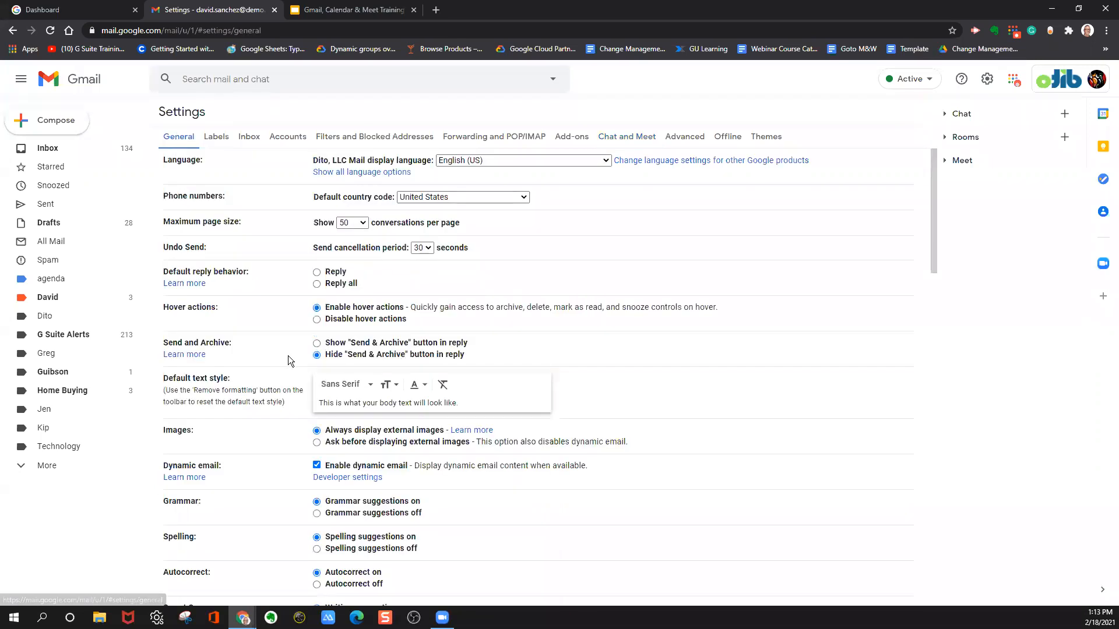
{"action": "scroll", "coordinate": [288, 355], "scroll_direction": "down", "scroll_amount": 10}
{"action": "scroll", "coordinate": [298, 337], "scroll_direction": "up", "scroll_amount": 6}
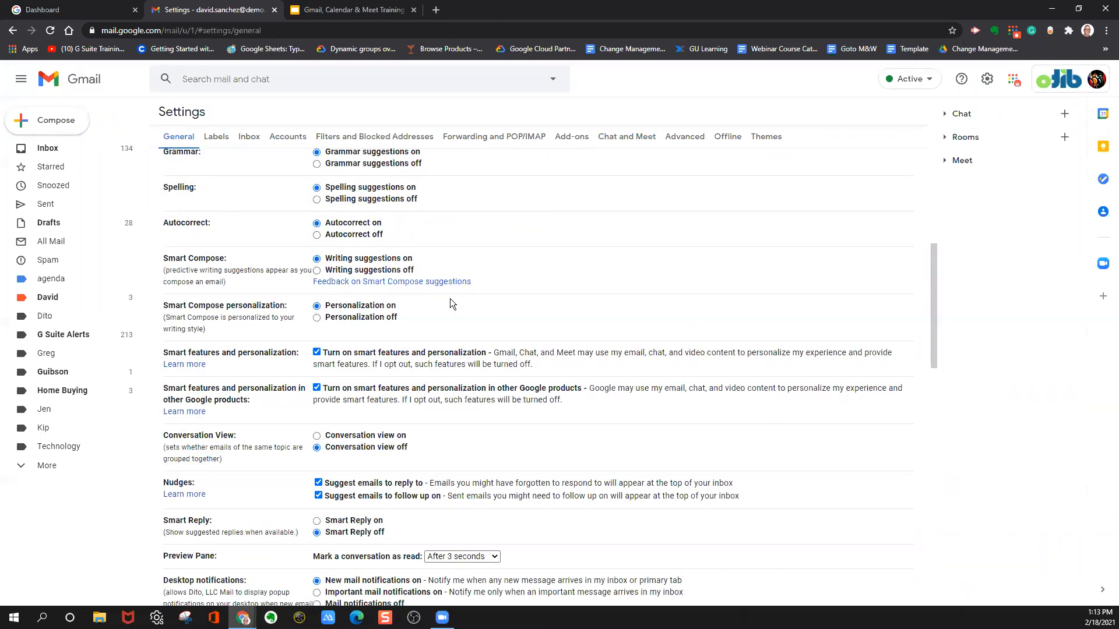
{"action": "scroll", "coordinate": [525, 321], "scroll_direction": "down", "scroll_amount": 1}
{"action": "scroll", "coordinate": [524, 324], "scroll_direction": "down", "scroll_amount": 15}
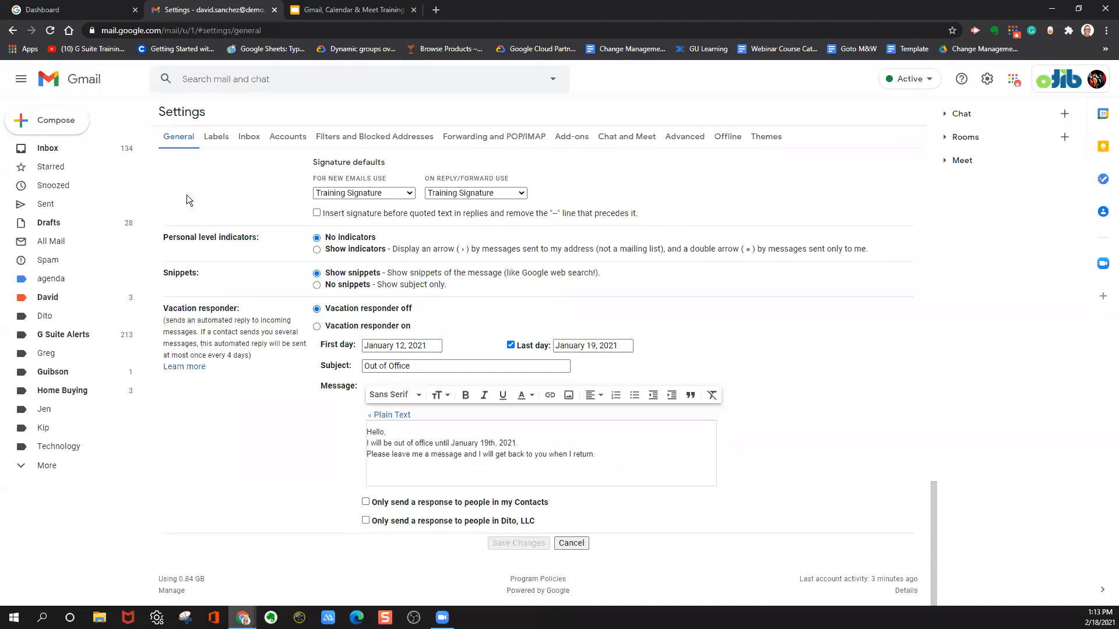
{"action": "left_click", "coordinate": [103, 149]}
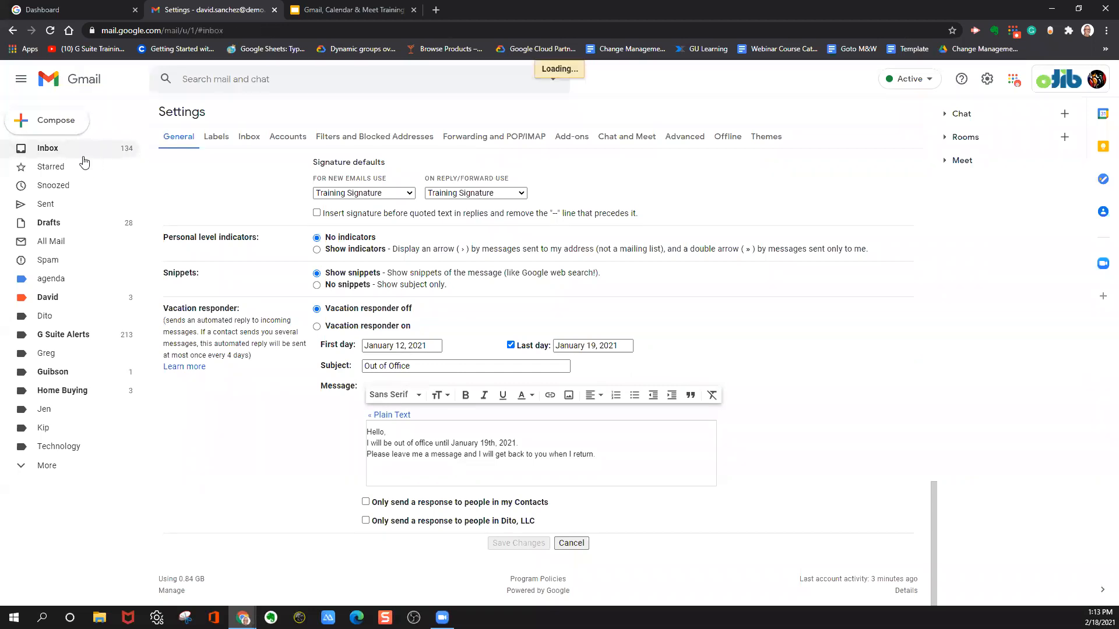
Preview the first unread "Alert: Reporting rule - External Files" email and briefly expand the Chat section to view its conversations.
{"action": "left_click", "coordinate": [221, 167]}
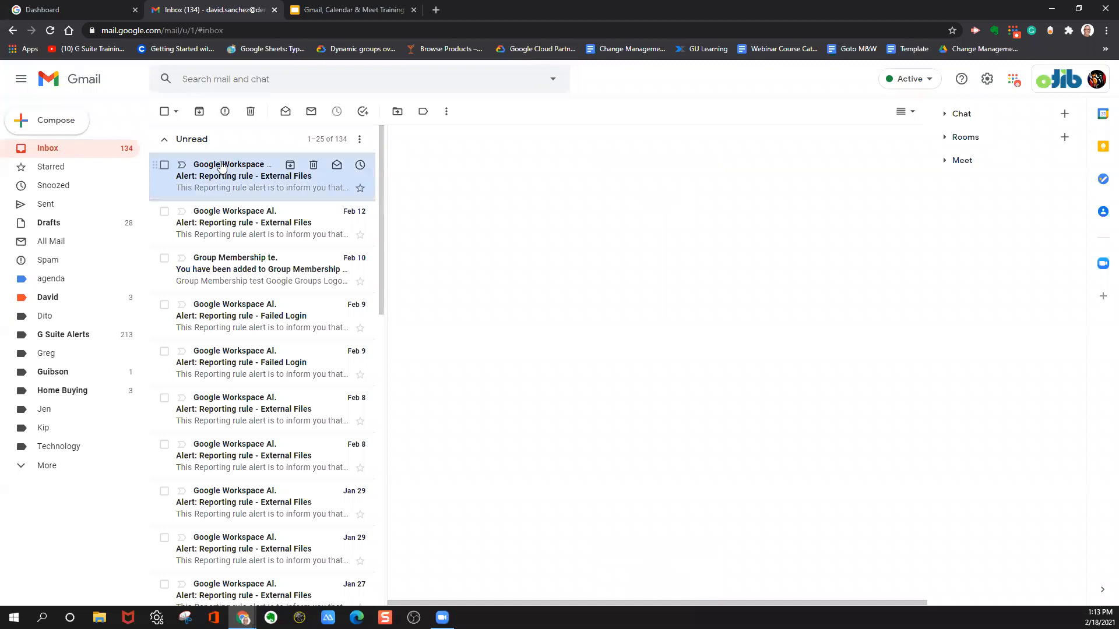
{"action": "left_click", "coordinate": [944, 115]}
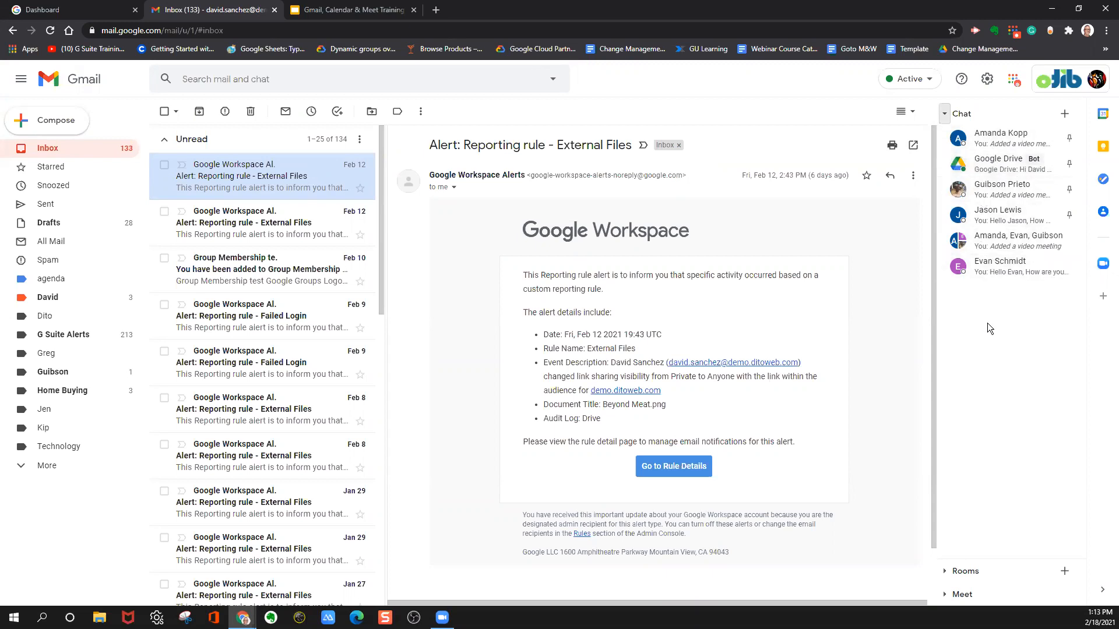
{"action": "left_click", "coordinate": [944, 113]}
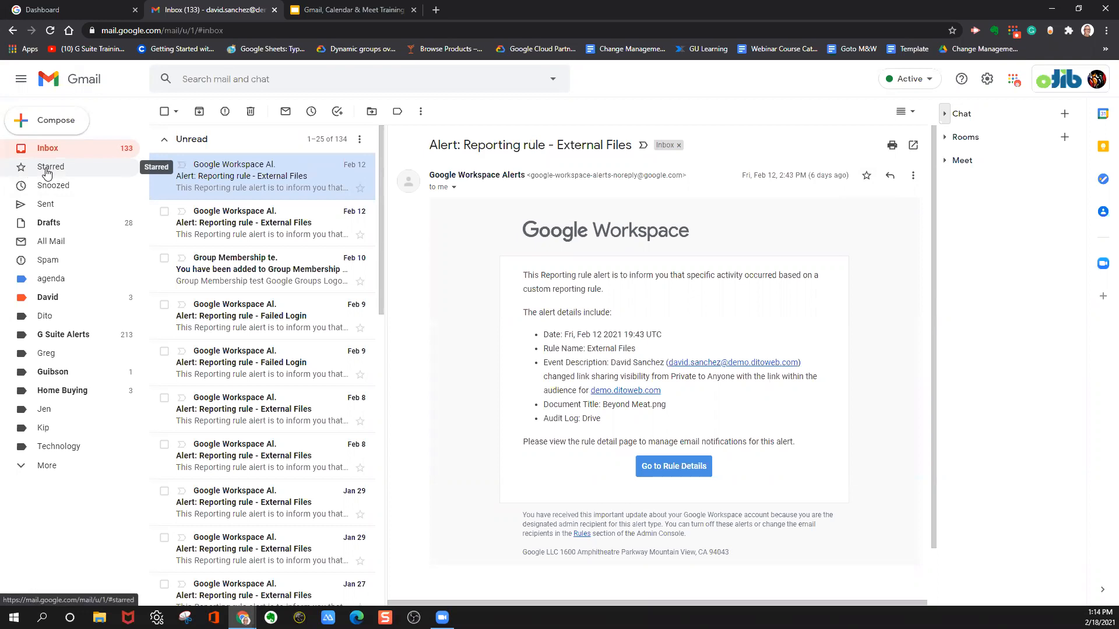
Start a reply to the open "Alert: Reporting rule - External Files" email.
{"action": "left_click", "coordinate": [915, 177]}
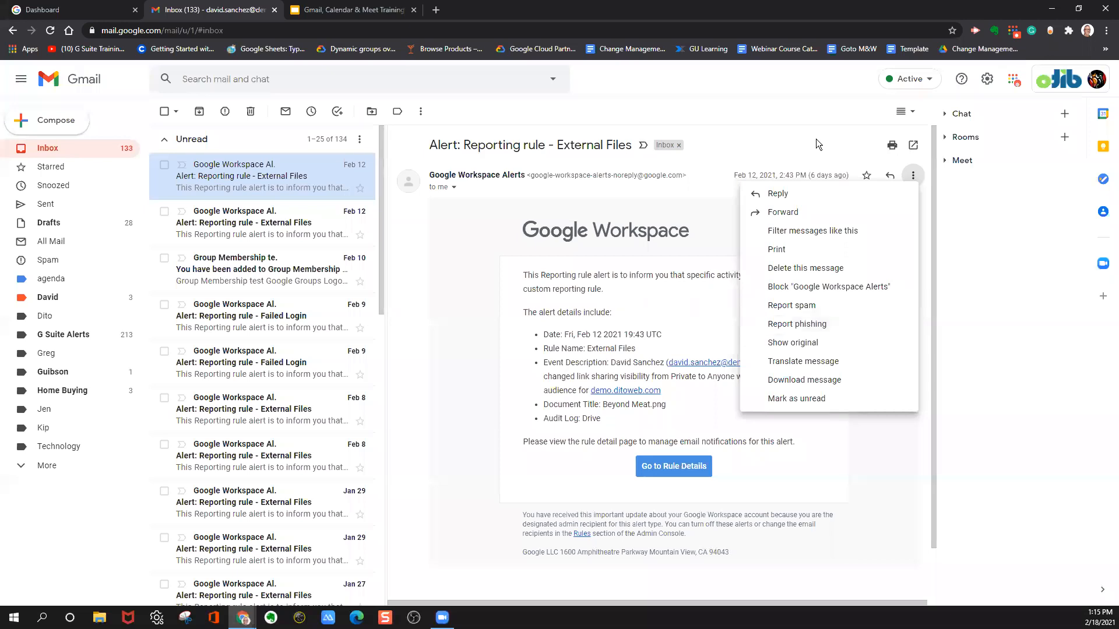
{"action": "left_click", "coordinate": [816, 200]}
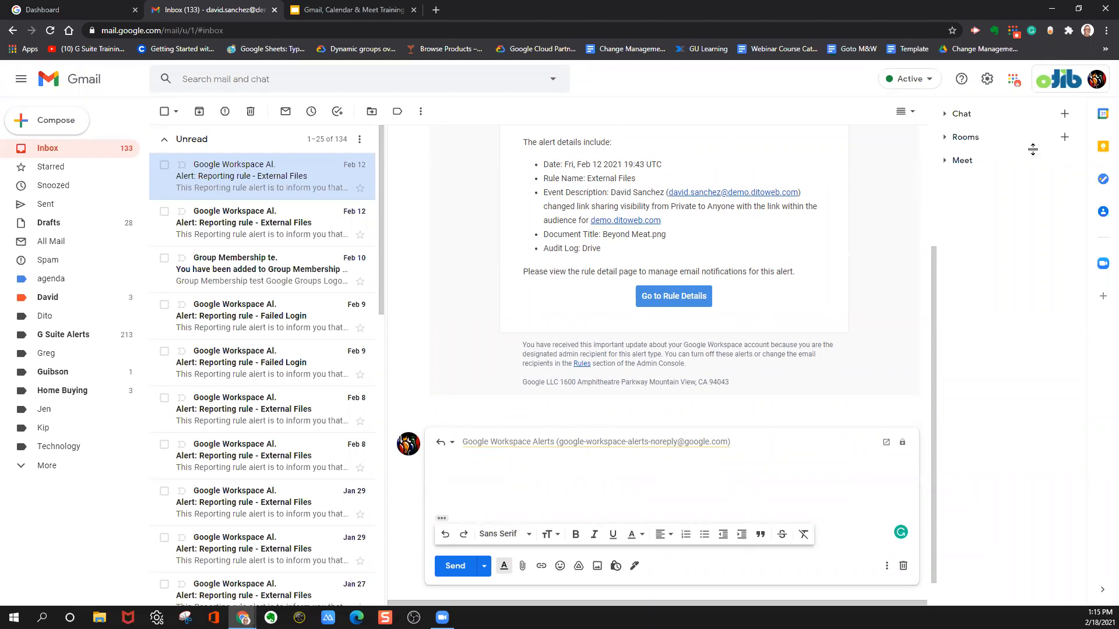
Expand the Chat section beside the reply, and briefly open and close the Calendar add-on.
{"action": "left_click", "coordinate": [944, 117]}
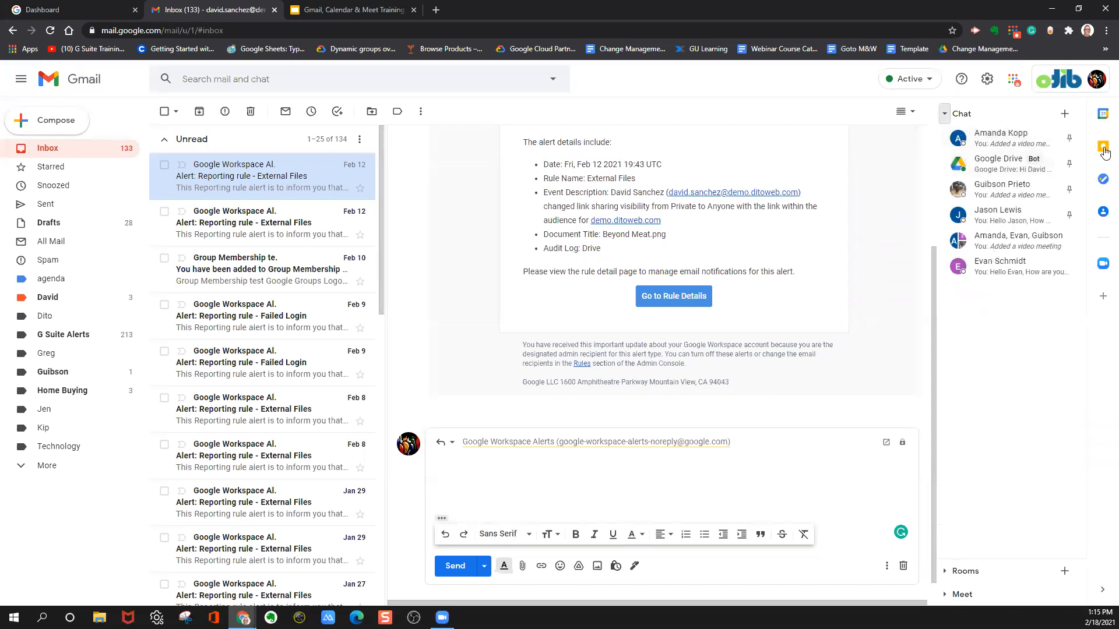
{"action": "left_click", "coordinate": [1103, 114]}
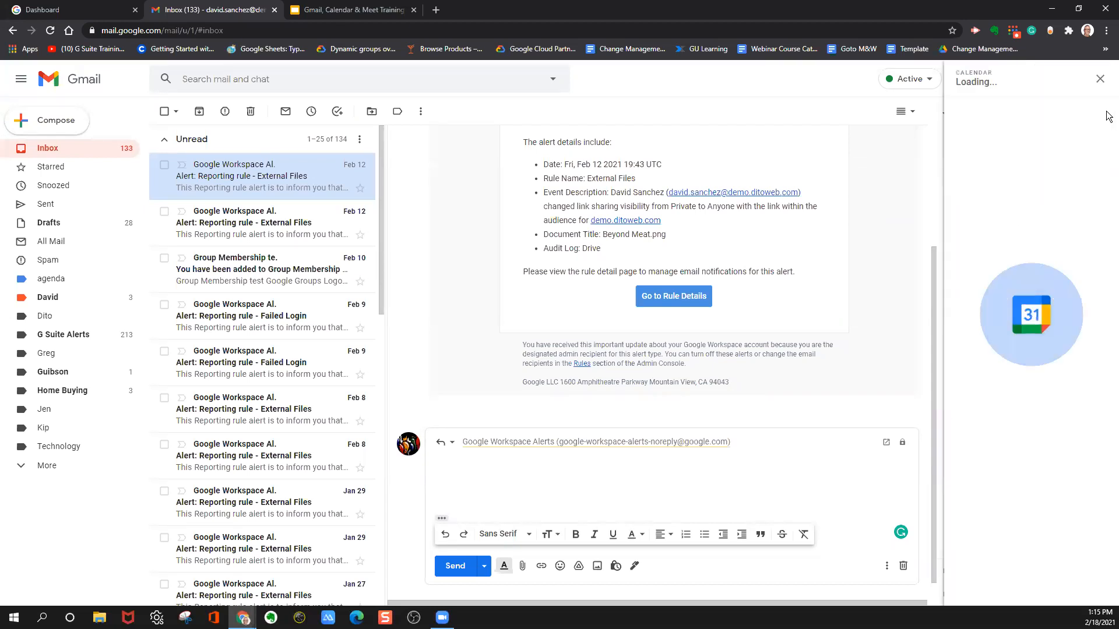
{"action": "left_click", "coordinate": [1102, 80]}
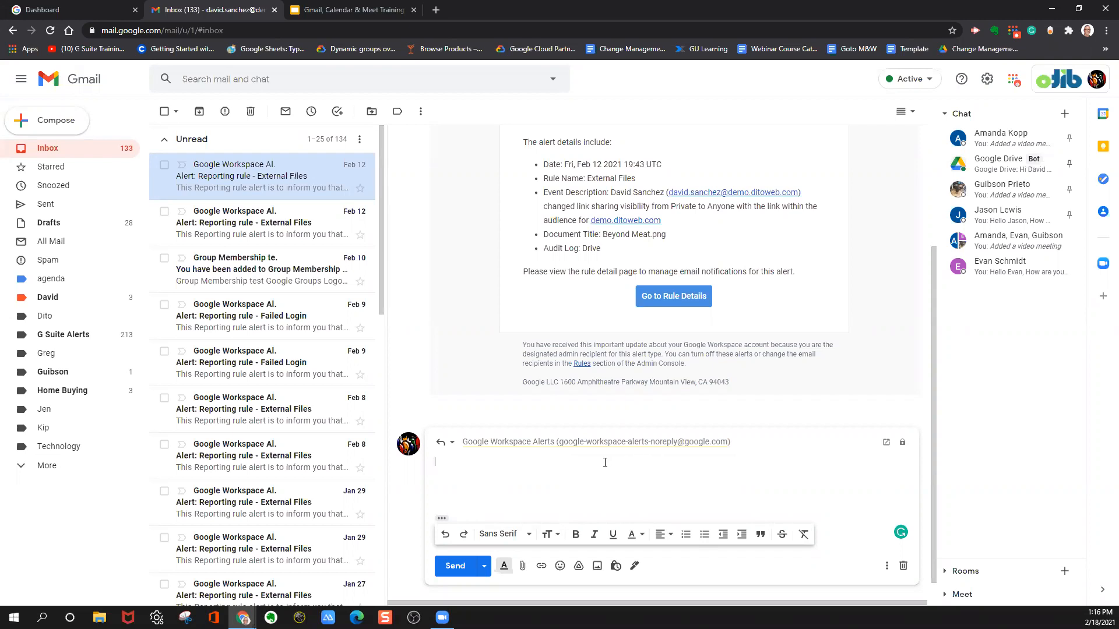
Pop the reply out into its own window, try it at full screen, and restore the smaller window.
{"action": "left_click", "coordinate": [886, 442]}
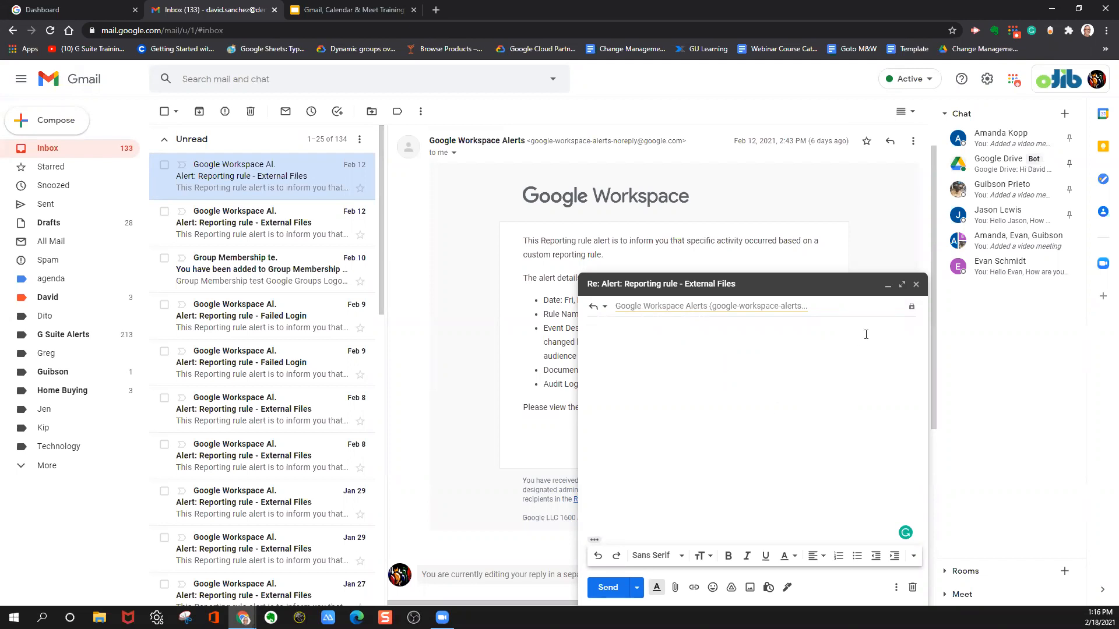
{"action": "left_click", "coordinate": [902, 286]}
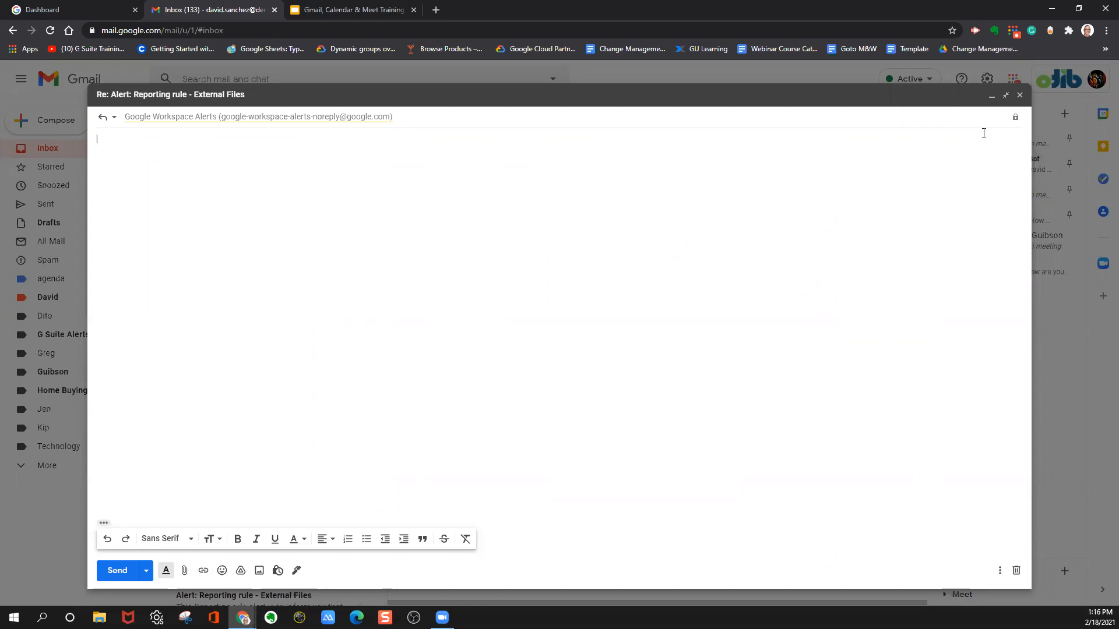
{"action": "left_click", "coordinate": [1006, 96]}
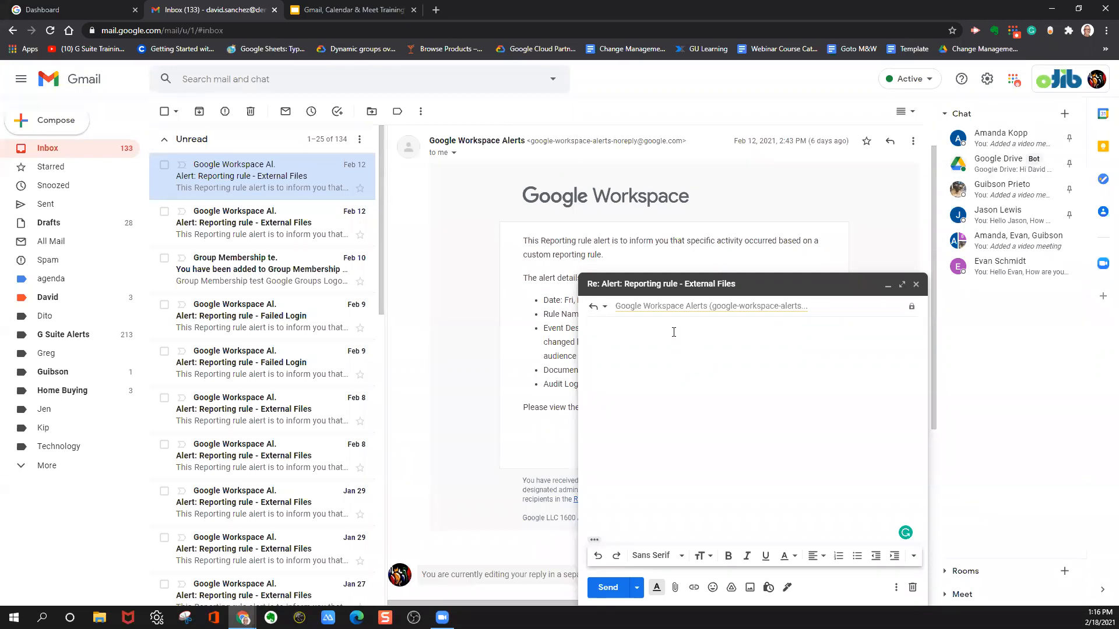
Write "Hello, How are you today?" as the body of the reply.
{"action": "type", "text": "Hello, How are you today?"}
Look over the font and text size choices for the reply's sentence without applying any of them.
{"action": "left_click_drag", "start_coordinate": [688, 328], "coordinate": [570, 322]}
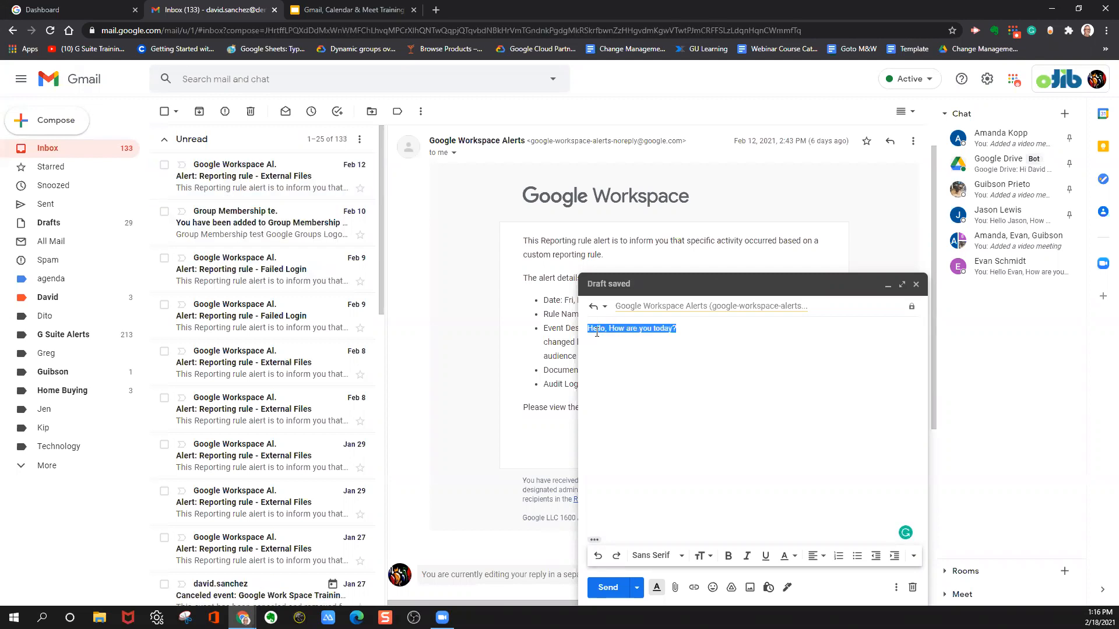
{"action": "left_click", "coordinate": [681, 557]}
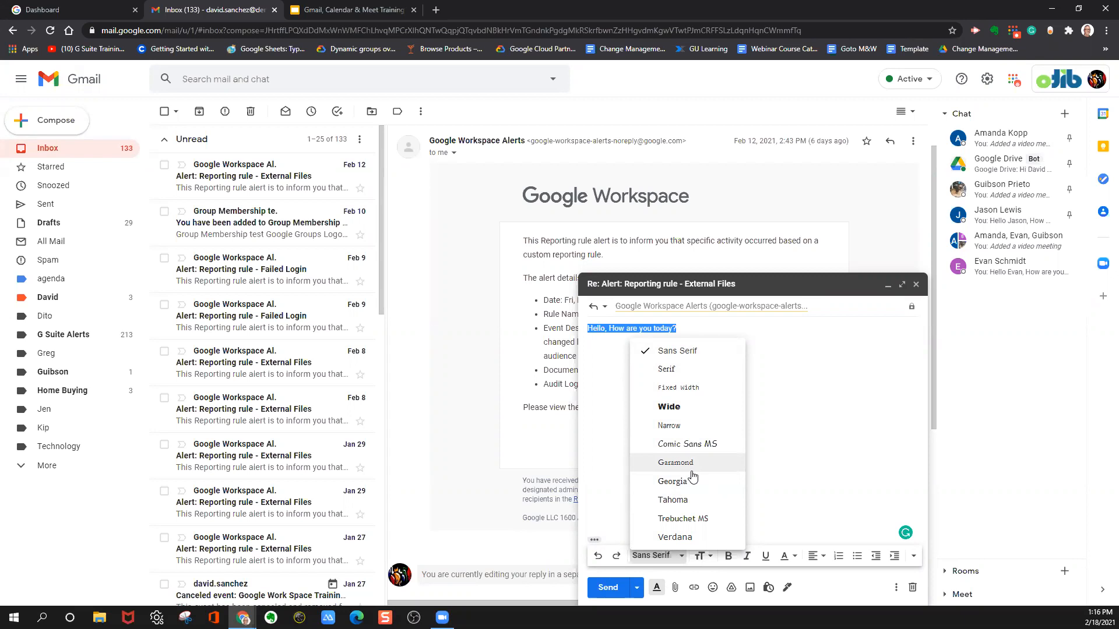
{"action": "left_click", "coordinate": [753, 412]}
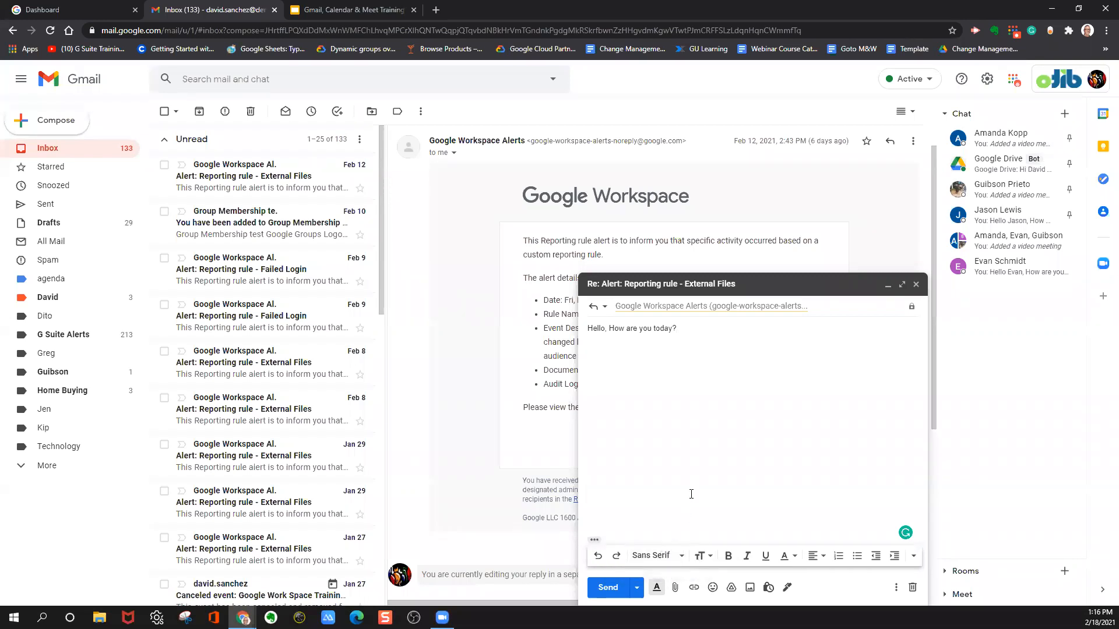
{"action": "left_click_drag", "start_coordinate": [682, 328], "coordinate": [573, 327]}
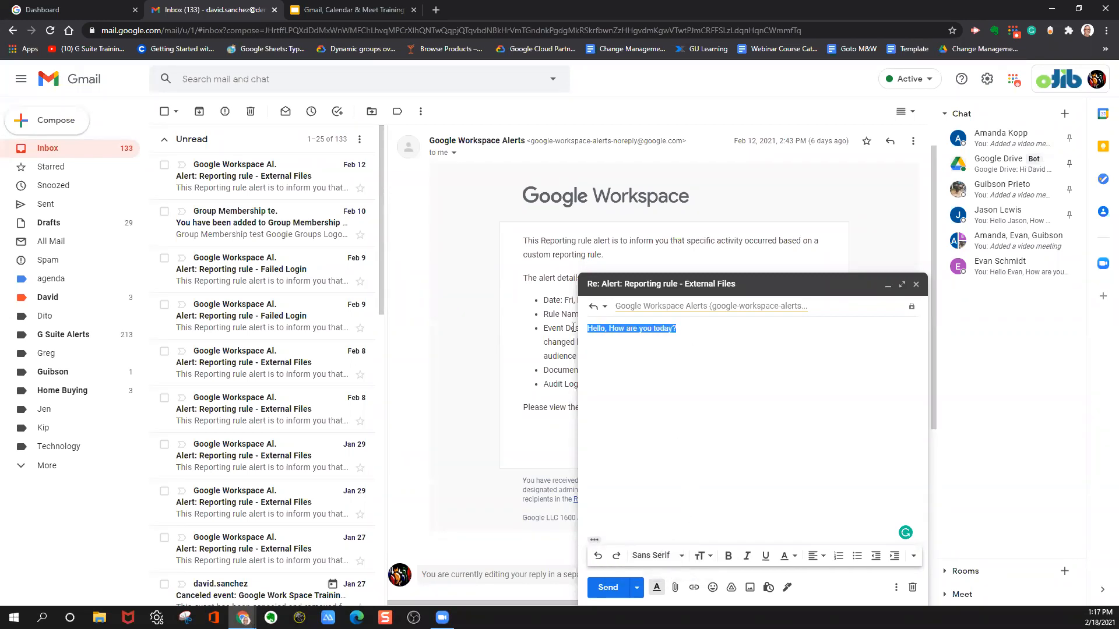
{"action": "left_click", "coordinate": [708, 556]}
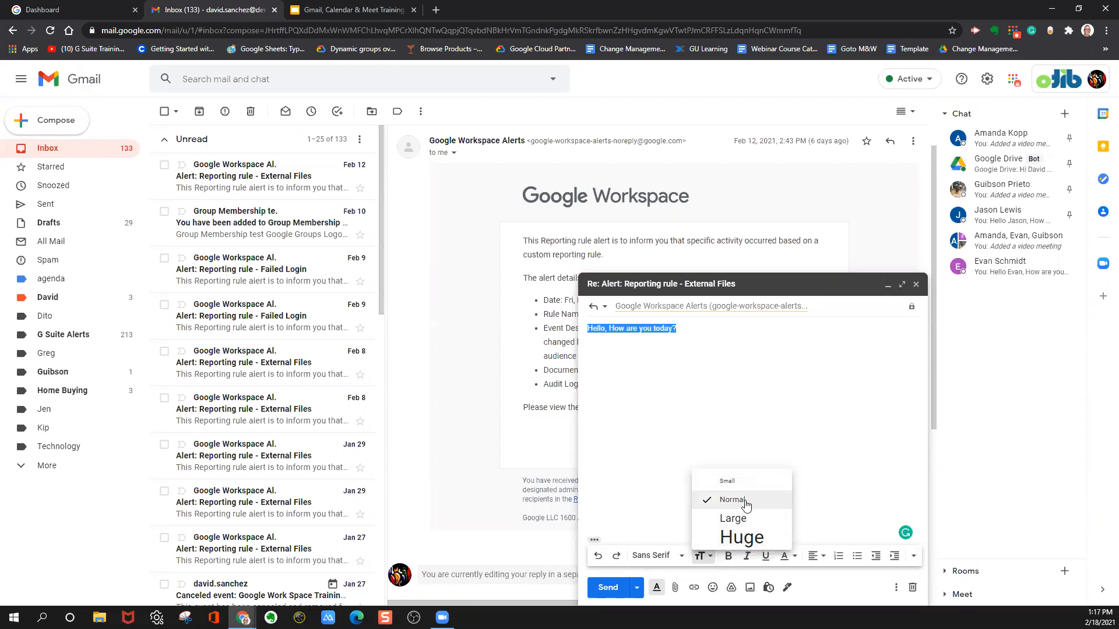
{"action": "left_click", "coordinate": [655, 469]}
{"action": "left_click_drag", "start_coordinate": [688, 324], "coordinate": [545, 337]}
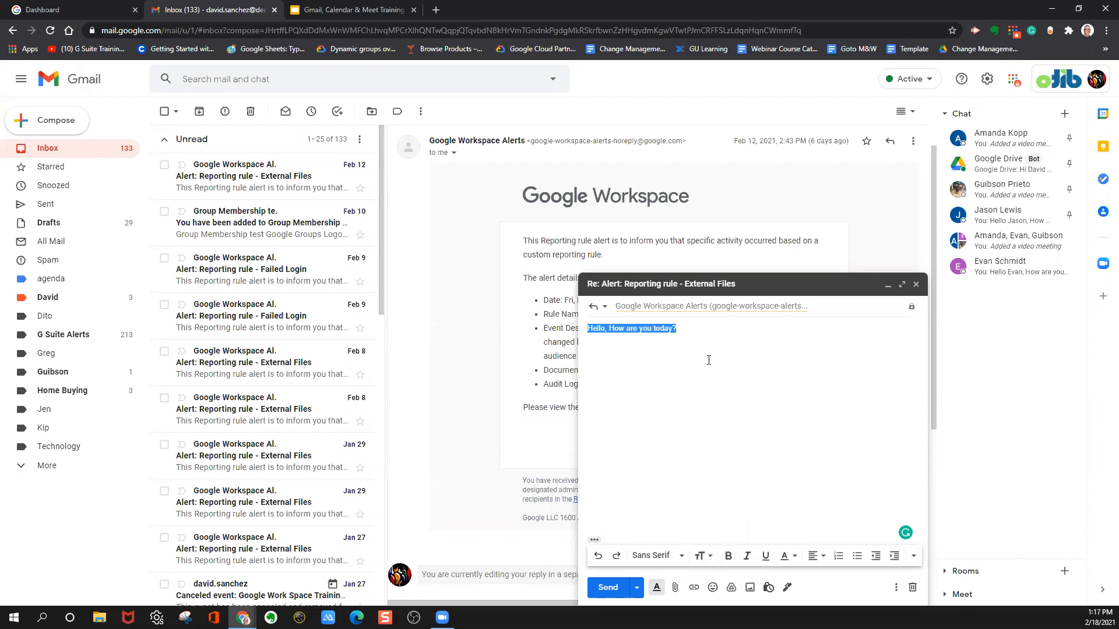
{"action": "left_click", "coordinate": [622, 345]}
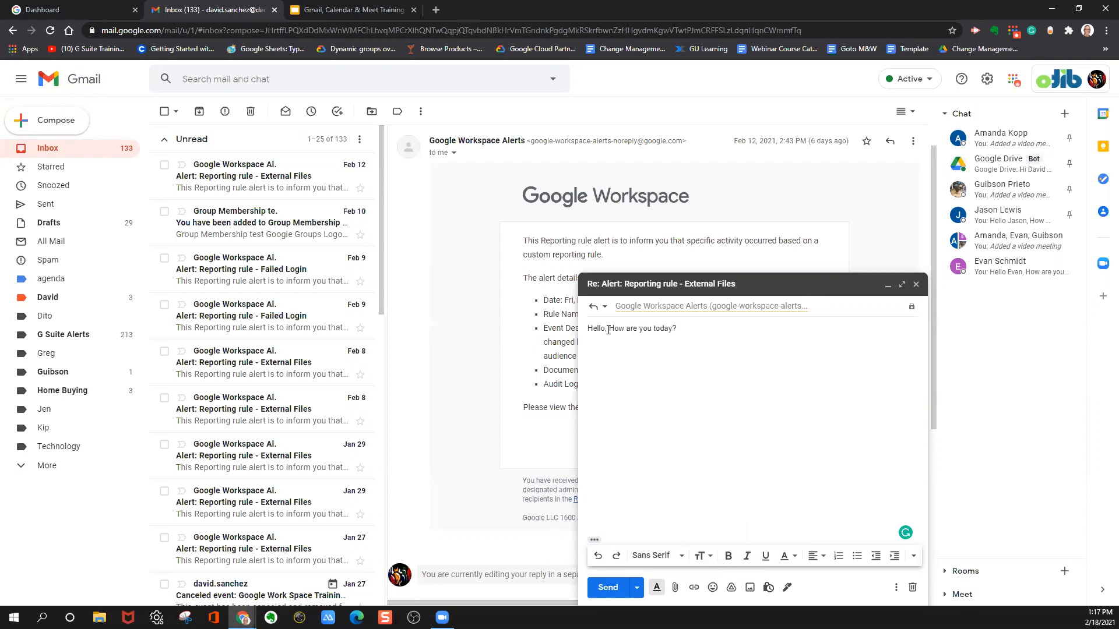
Make "Hello" bold and format "you today?" as italic and underlined in the reply.
{"action": "left_click_drag", "start_coordinate": [606, 330], "coordinate": [594, 329]}
{"action": "left_click", "coordinate": [727, 559]}
{"action": "left_click", "coordinate": [662, 450]}
{"action": "left_click_drag", "start_coordinate": [641, 328], "coordinate": [766, 342]}
{"action": "left_click", "coordinate": [747, 556]}
{"action": "left_click", "coordinate": [766, 556]}
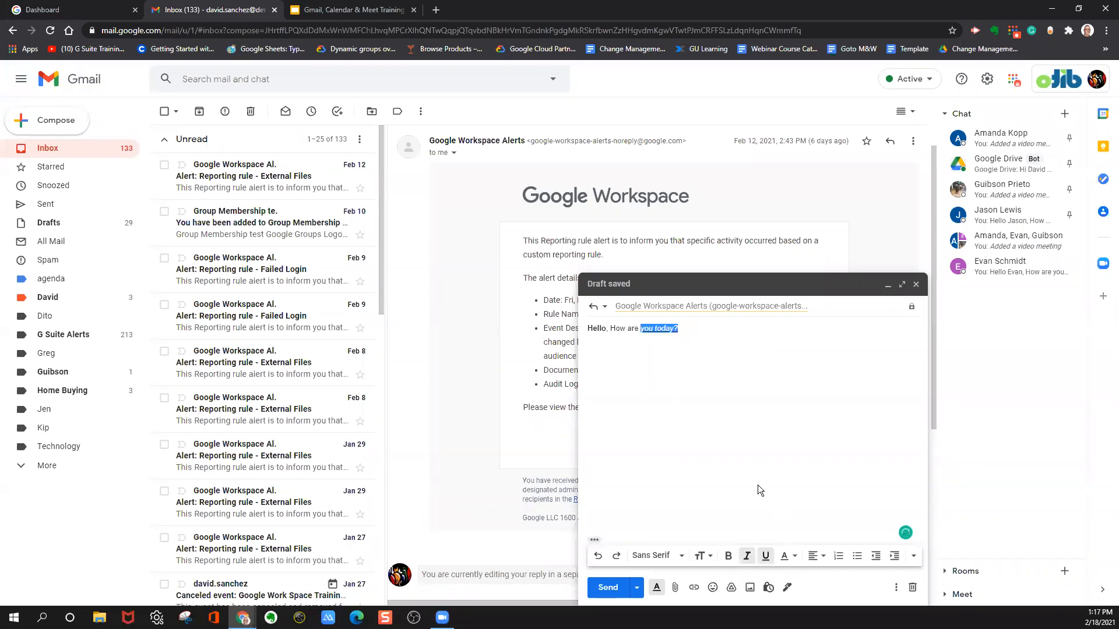
{"action": "left_click", "coordinate": [689, 328]}
View the background and text colour choices, and try centre and right alignment on the sentence before returning it to left alignment.
{"action": "left_click", "coordinate": [794, 558]}
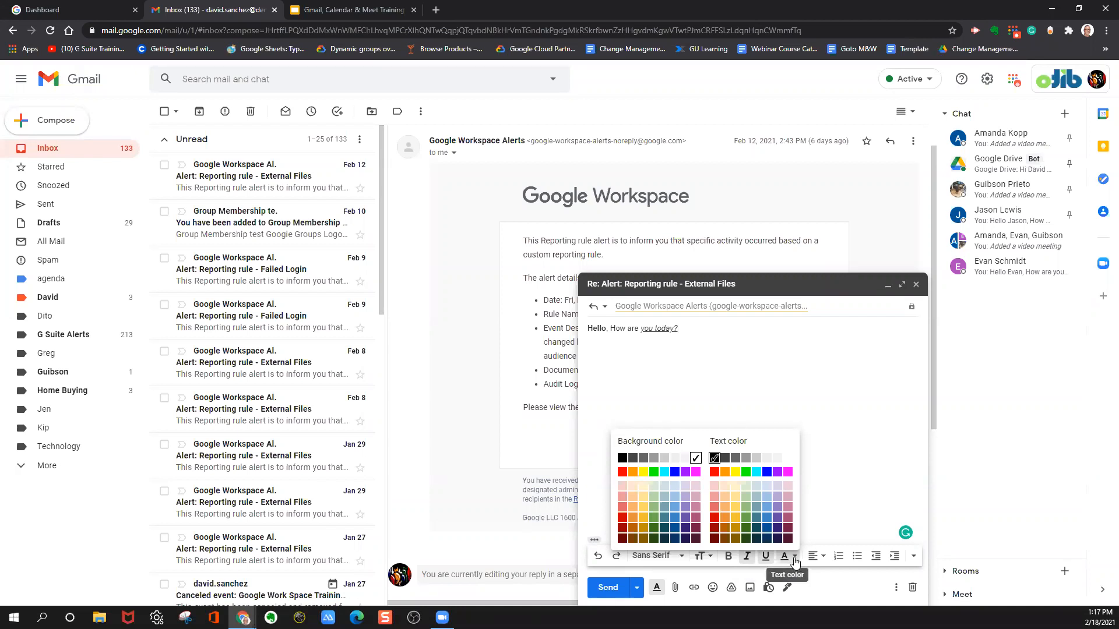
{"action": "left_click", "coordinate": [794, 560]}
{"action": "left_click", "coordinate": [824, 557]}
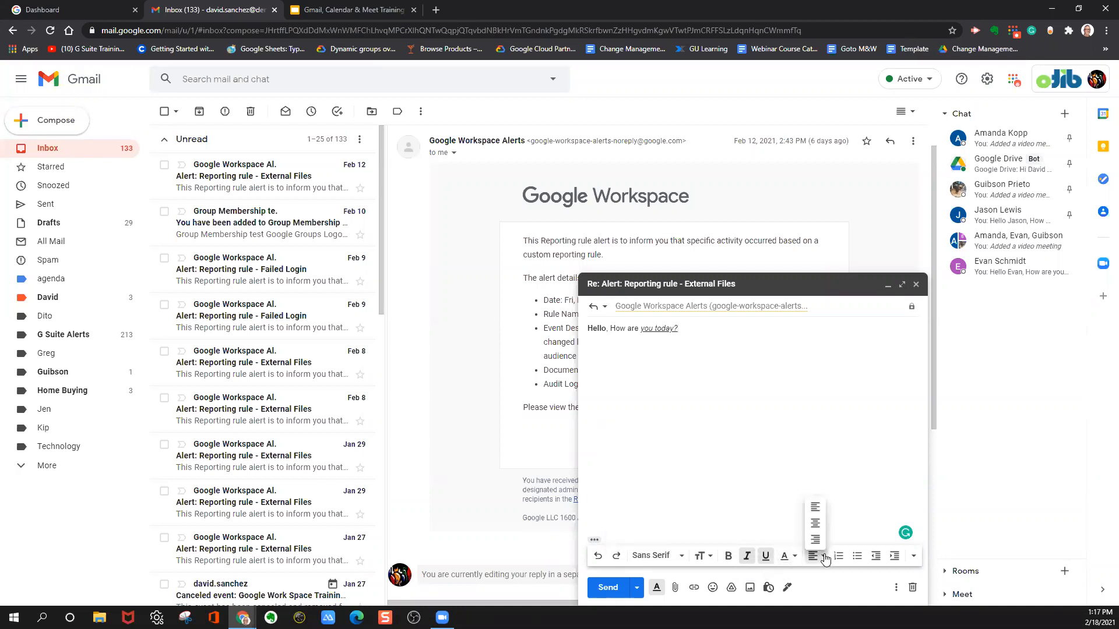
{"action": "left_click", "coordinate": [817, 523]}
{"action": "left_click", "coordinate": [814, 557]}
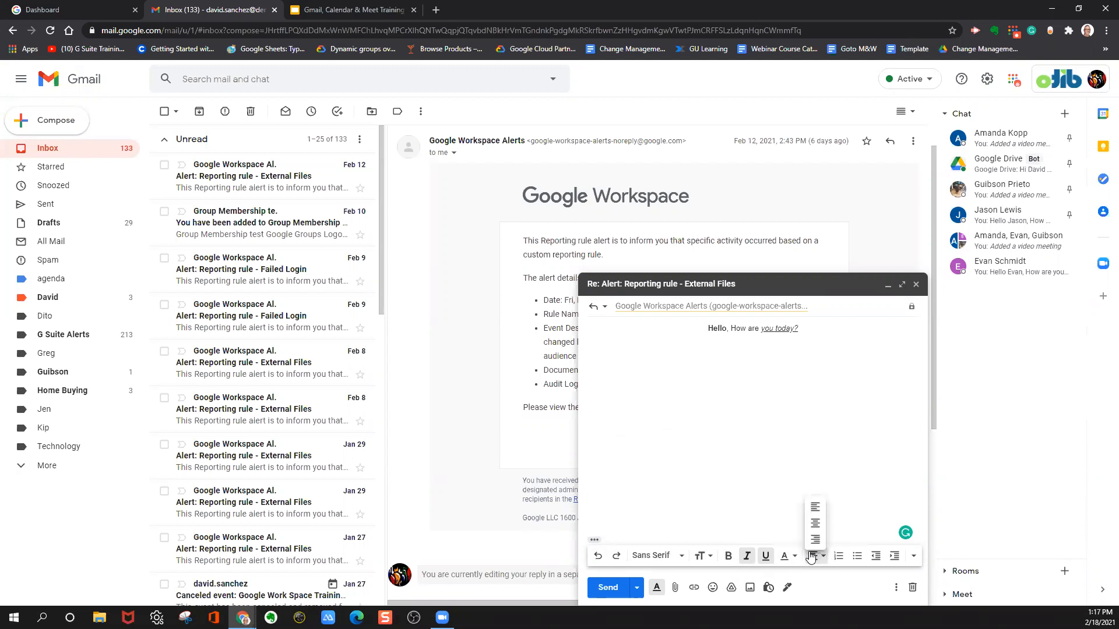
{"action": "left_click", "coordinate": [814, 542]}
{"action": "left_click", "coordinate": [816, 557]}
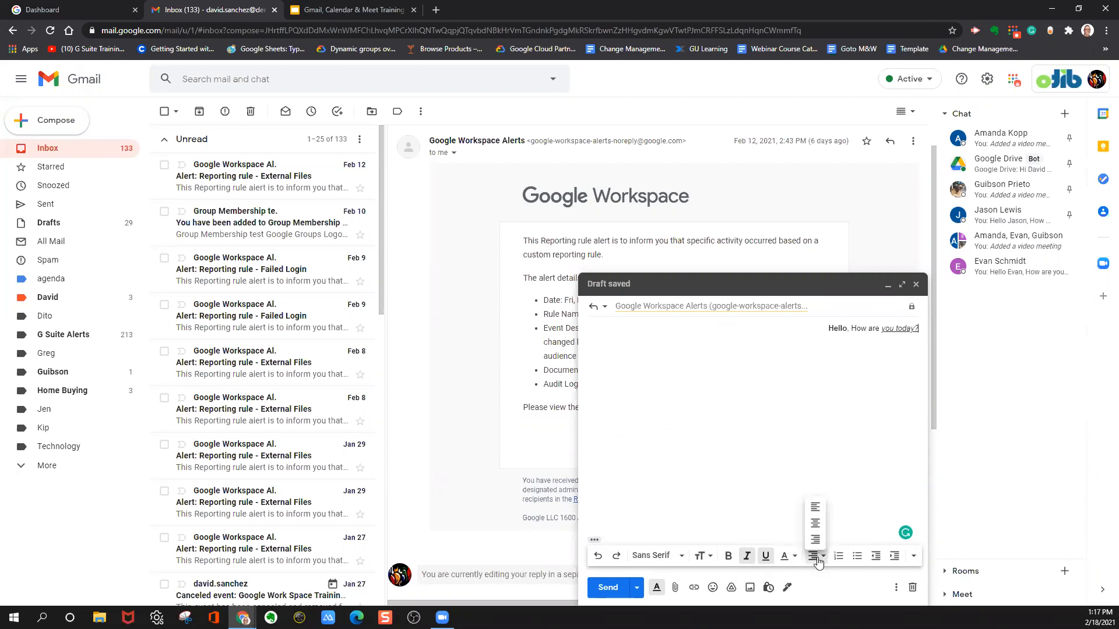
{"action": "left_click", "coordinate": [814, 510]}
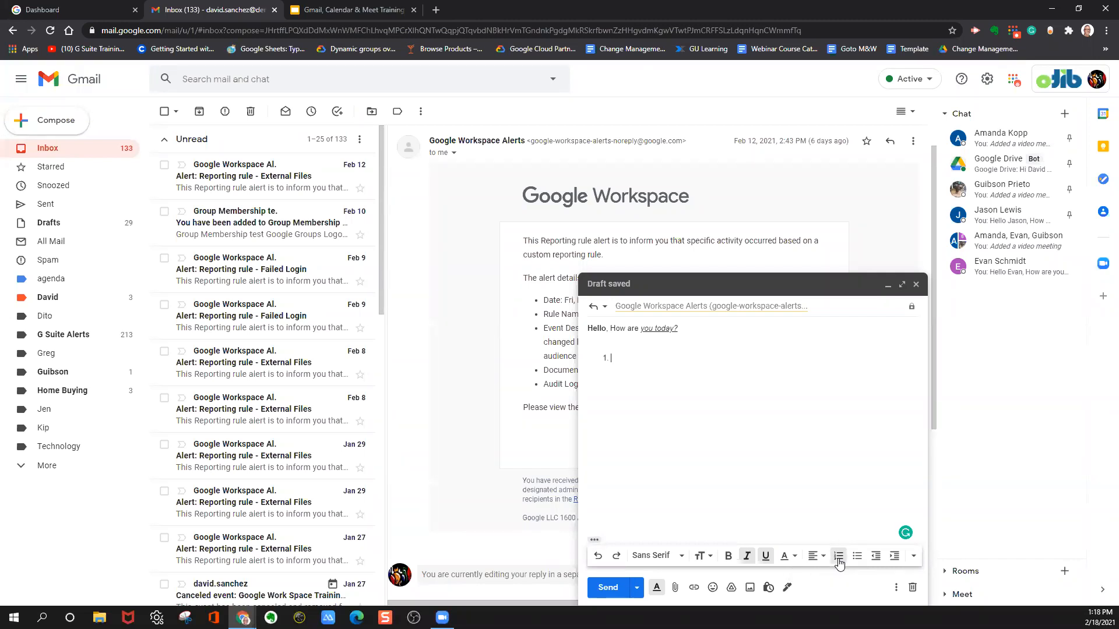
Fill the numbered list in the reply with the items "one", "two" and "three".
{"action": "type", "text": "o"}
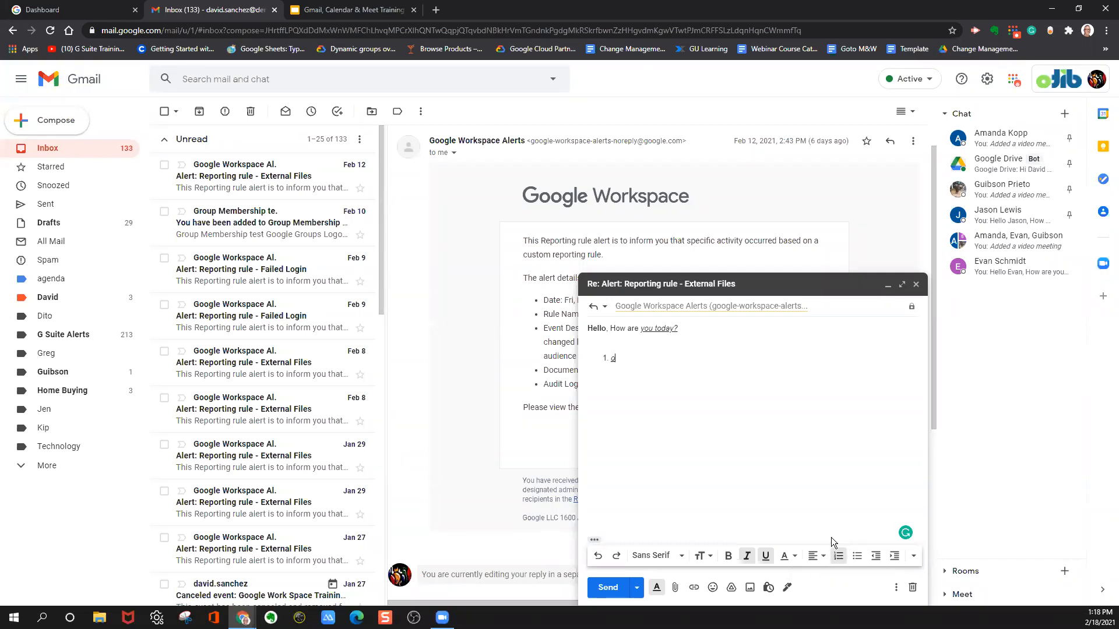
{"action": "type", "text": "netwo"}
{"action": "type", "text": "the"}
{"action": "type", "text": "ee"}
{"action": "key", "text": "Return"}
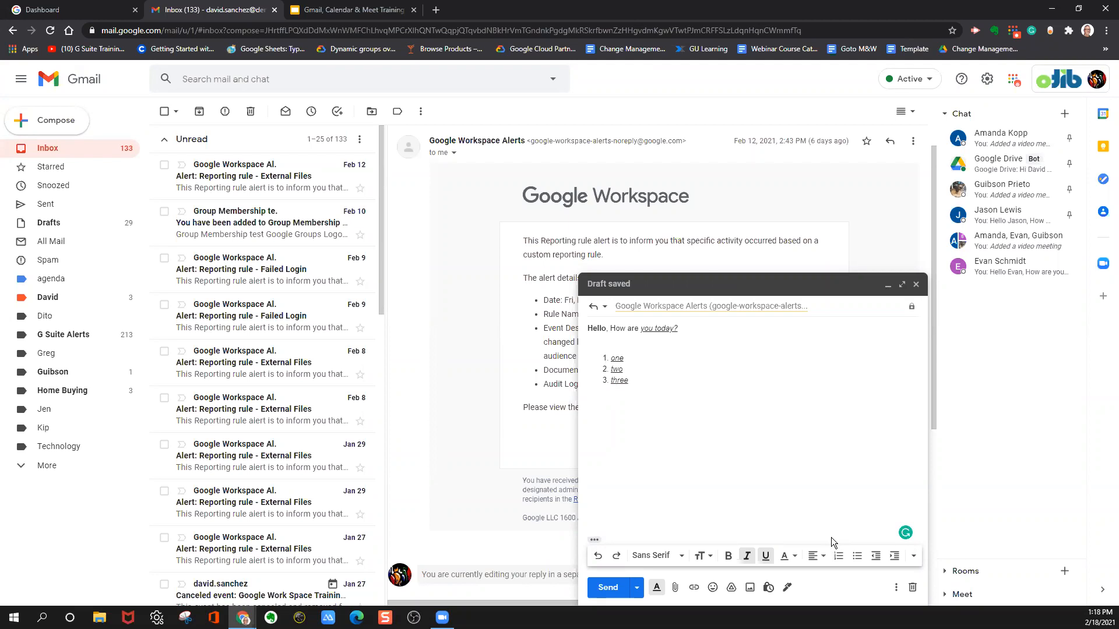
Add a bulleted list with the items "one", "two" and "three" below the numbered list, and end the list.
{"action": "left_click", "coordinate": [857, 557]}
{"action": "type", "text": "one "}
{"action": "type", "text": "two "}
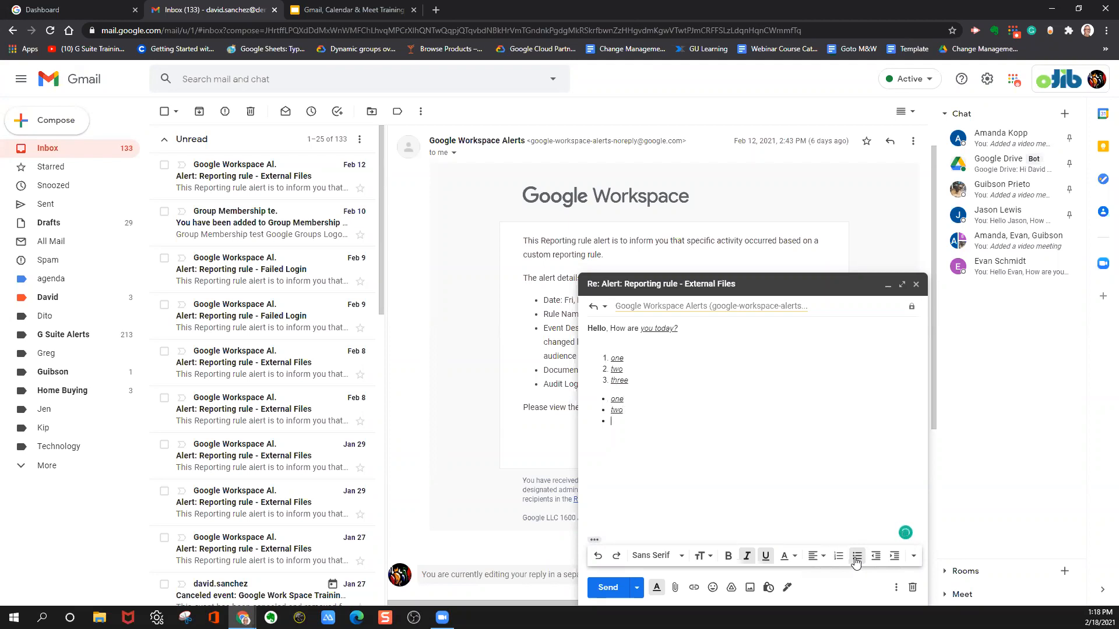
{"action": "type", "text": "three"}
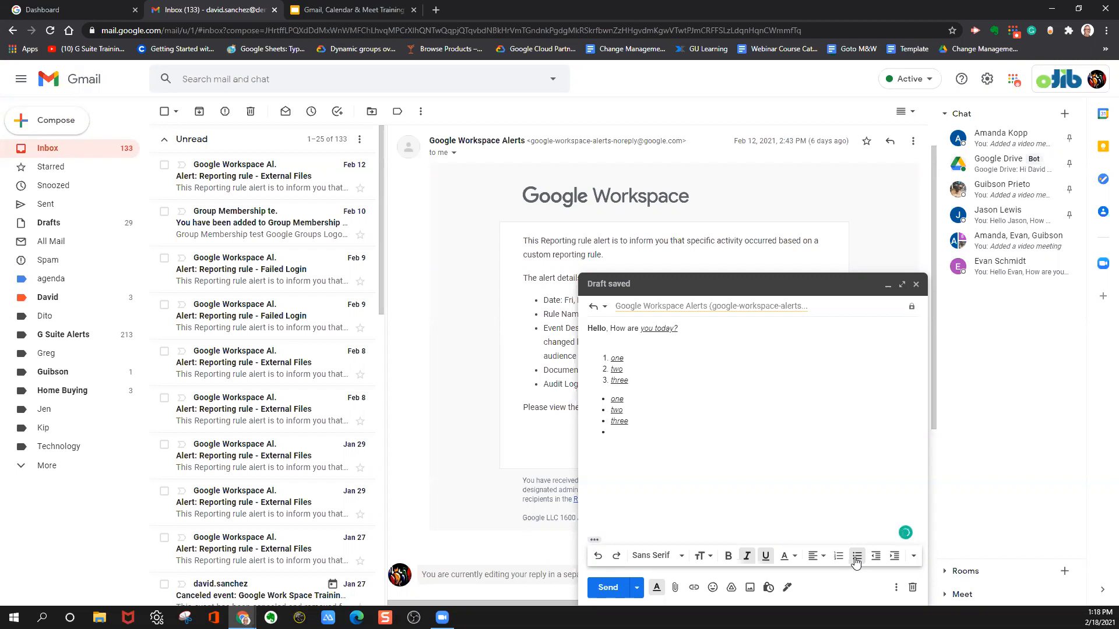
{"action": "left_click", "coordinate": [857, 560]}
Hide and show the formatting options of the reply several times, leaving them shown.
{"action": "left_click", "coordinate": [657, 588]}
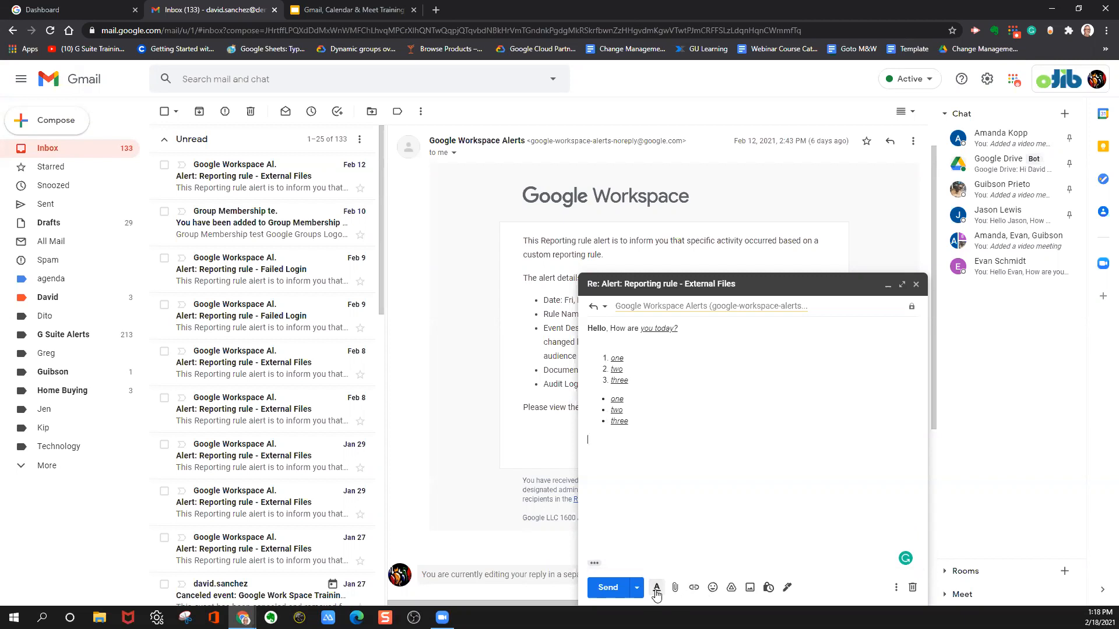
{"action": "left_click", "coordinate": [656, 588]}
{"action": "left_click", "coordinate": [657, 588]}
{"action": "left_click", "coordinate": [656, 589]}
{"action": "left_click", "coordinate": [657, 589]}
{"action": "left_click", "coordinate": [657, 588]}
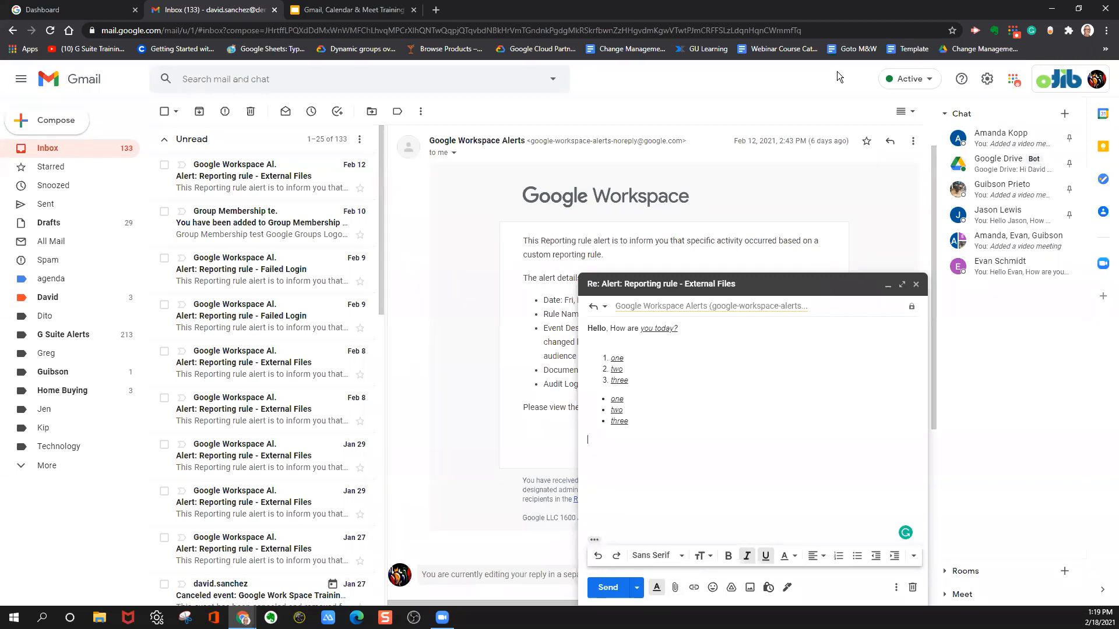
Insert the dito logo image from the desktop below the bulleted list, and view the file attachment picker without choosing a file.
{"action": "key", "text": "super+Down"}
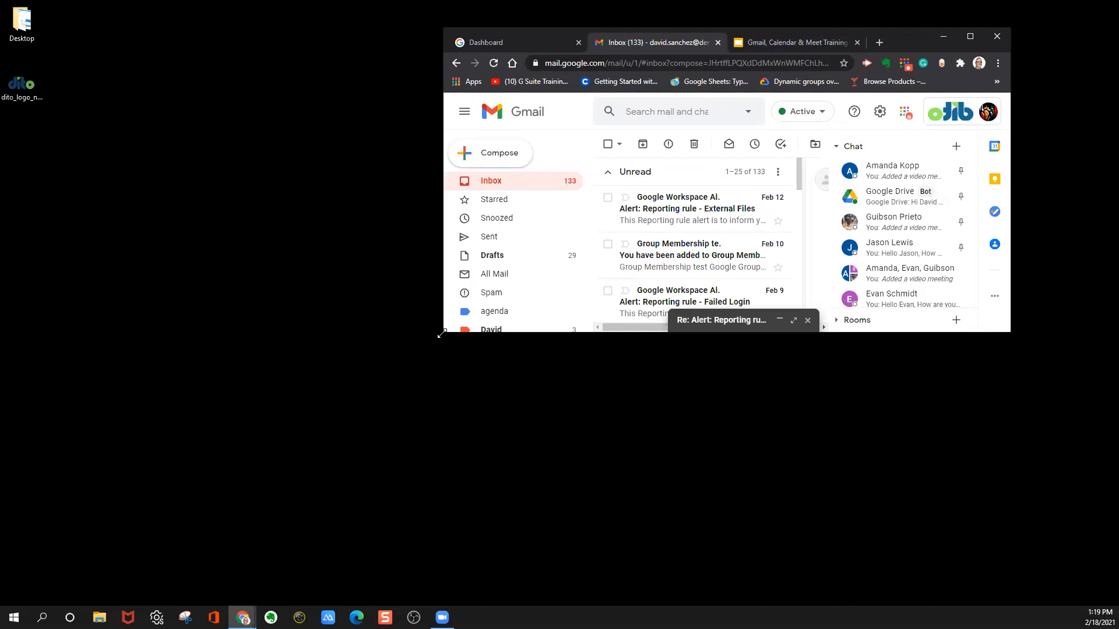
{"action": "left_click_drag", "start_coordinate": [442, 334], "coordinate": [84, 577]}
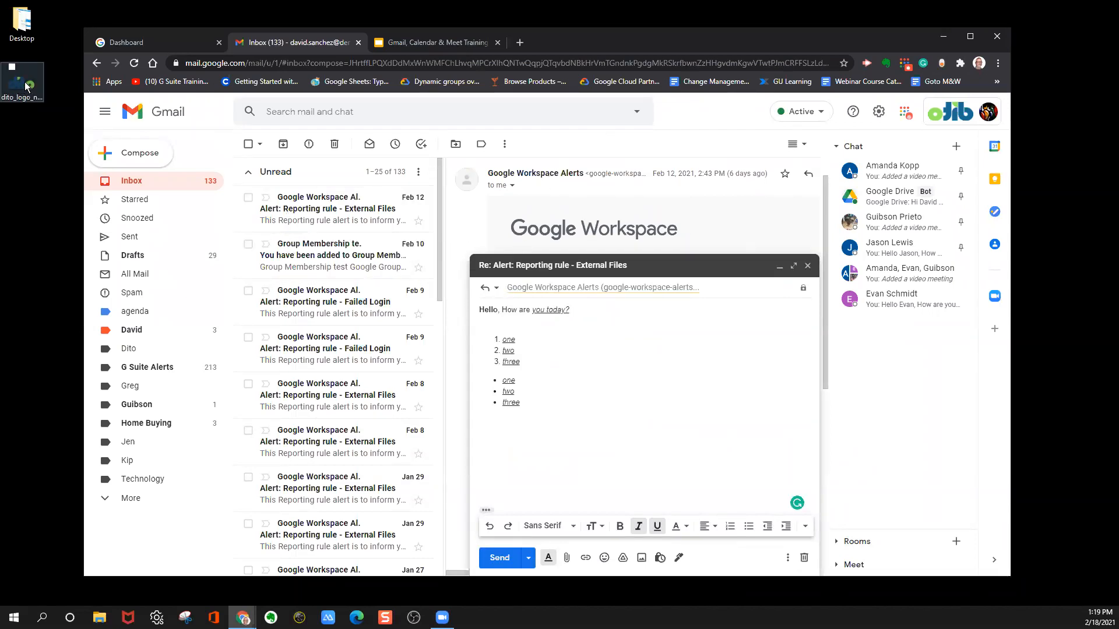
{"action": "left_click_drag", "start_coordinate": [26, 86], "coordinate": [538, 441]}
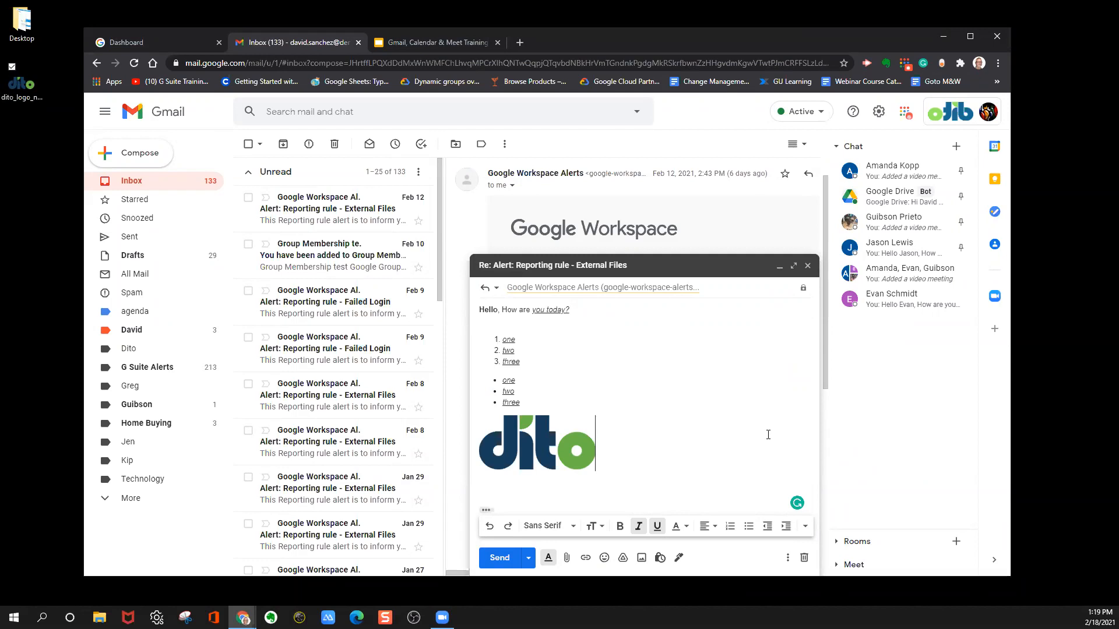
{"action": "key", "text": "Return"}
{"action": "left_click", "coordinate": [566, 561]}
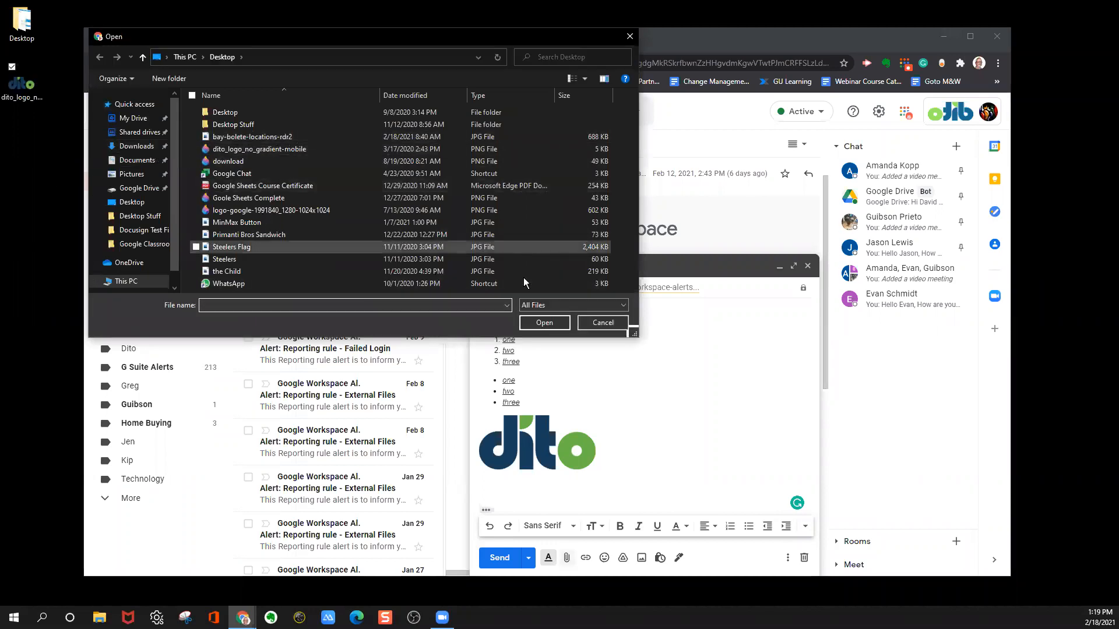
{"action": "left_click", "coordinate": [630, 35]}
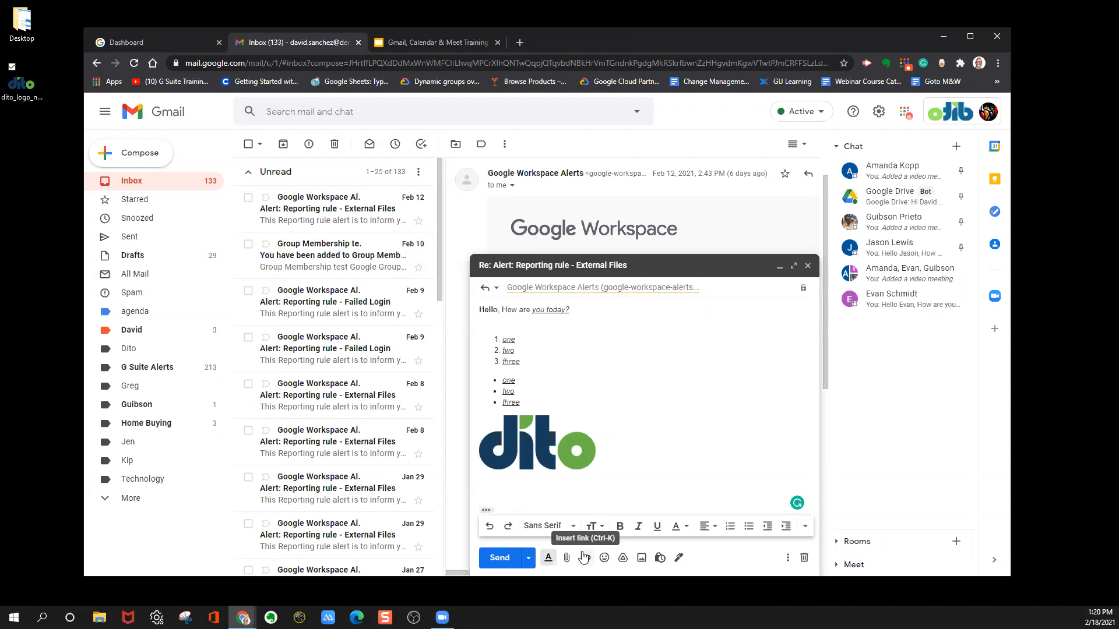
Copy the web address of the "Gmail, Calendar & Meet Training" presentation and return to the Gmail reply.
{"action": "left_click", "coordinate": [465, 42]}
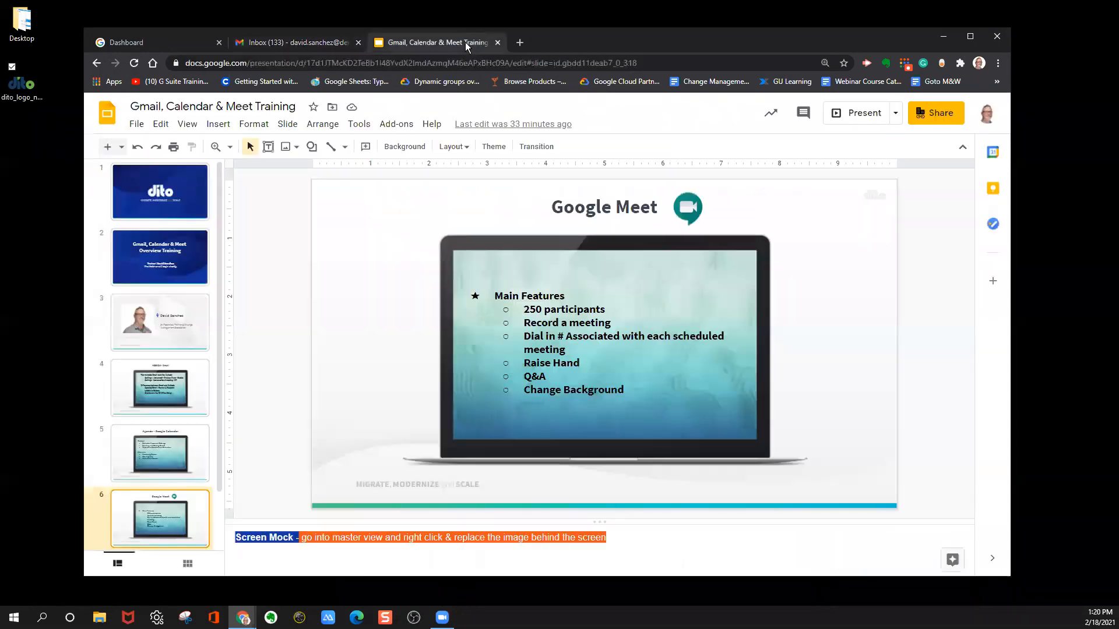
{"action": "left_click", "coordinate": [660, 62]}
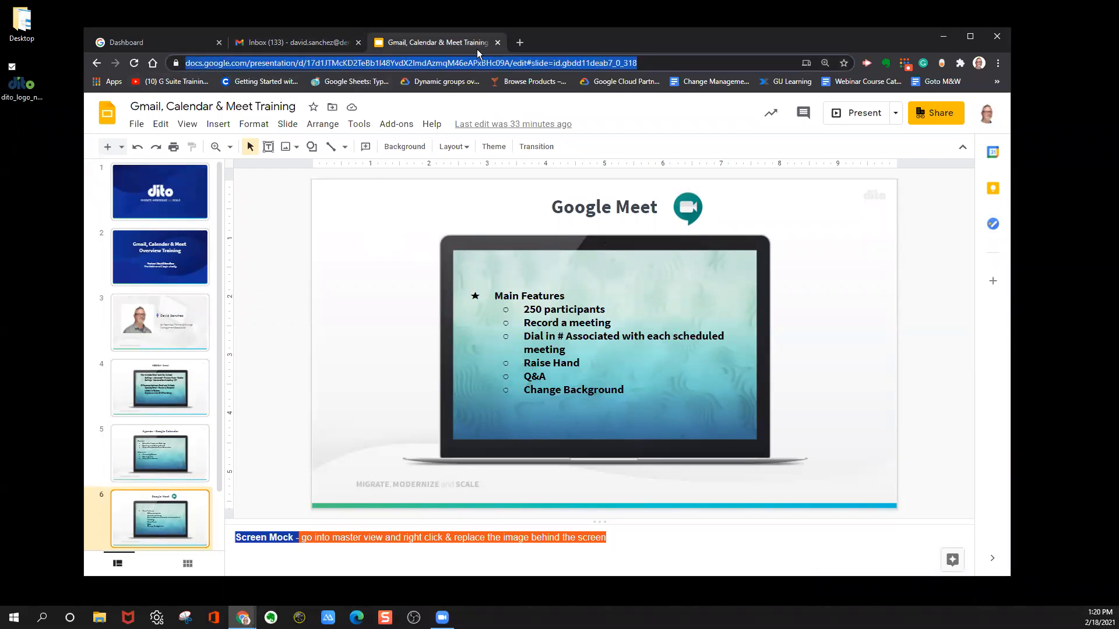
{"action": "right_click", "coordinate": [648, 61]}
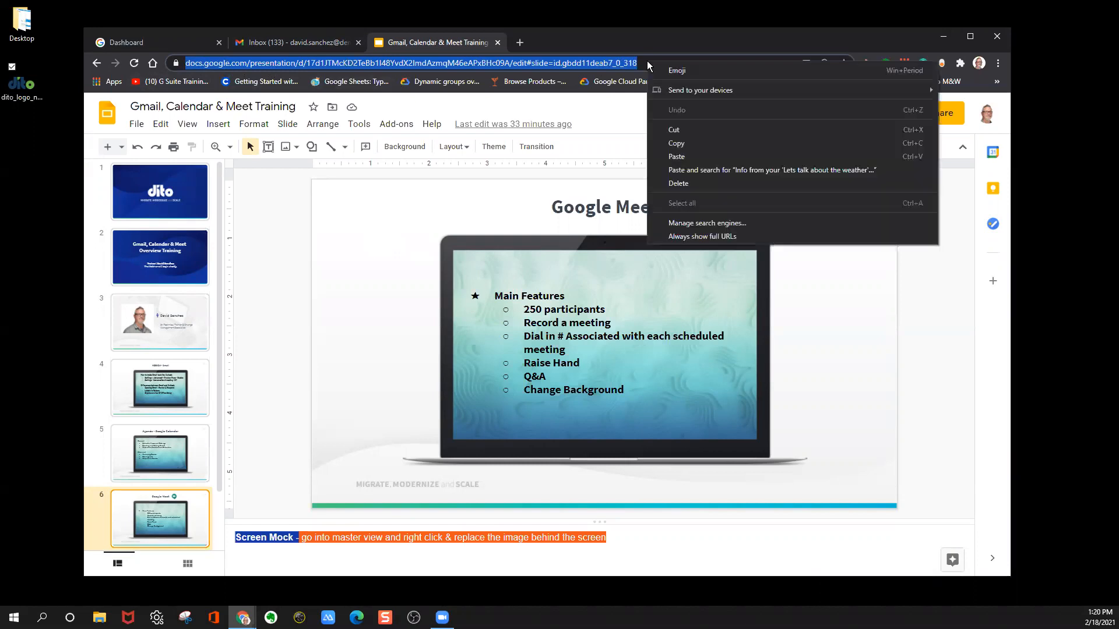
{"action": "left_click", "coordinate": [684, 146]}
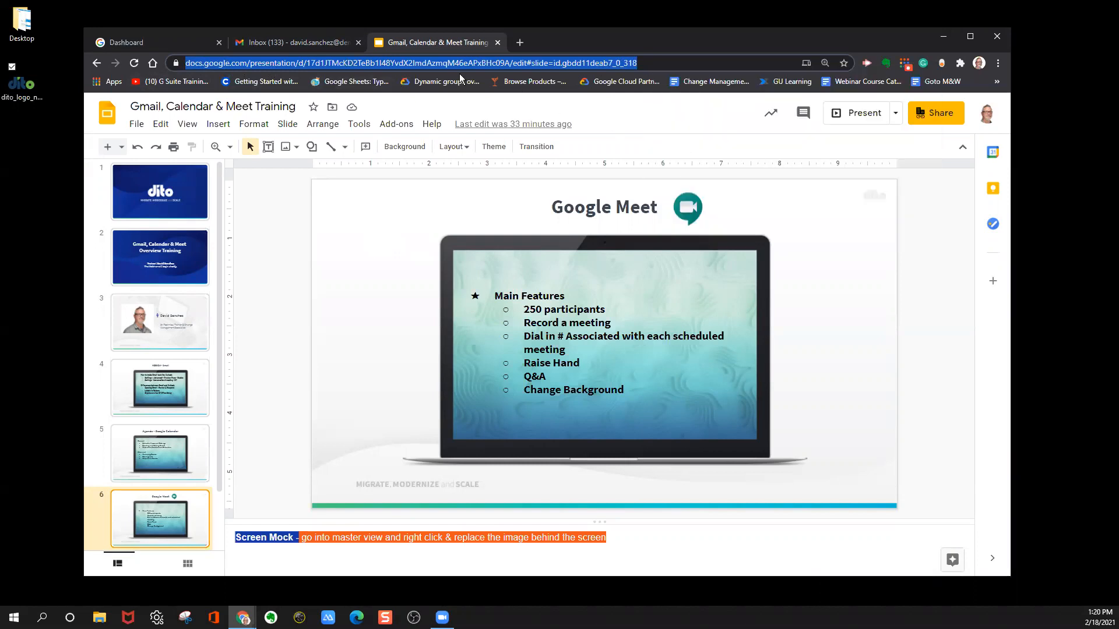
{"action": "left_click", "coordinate": [322, 41]}
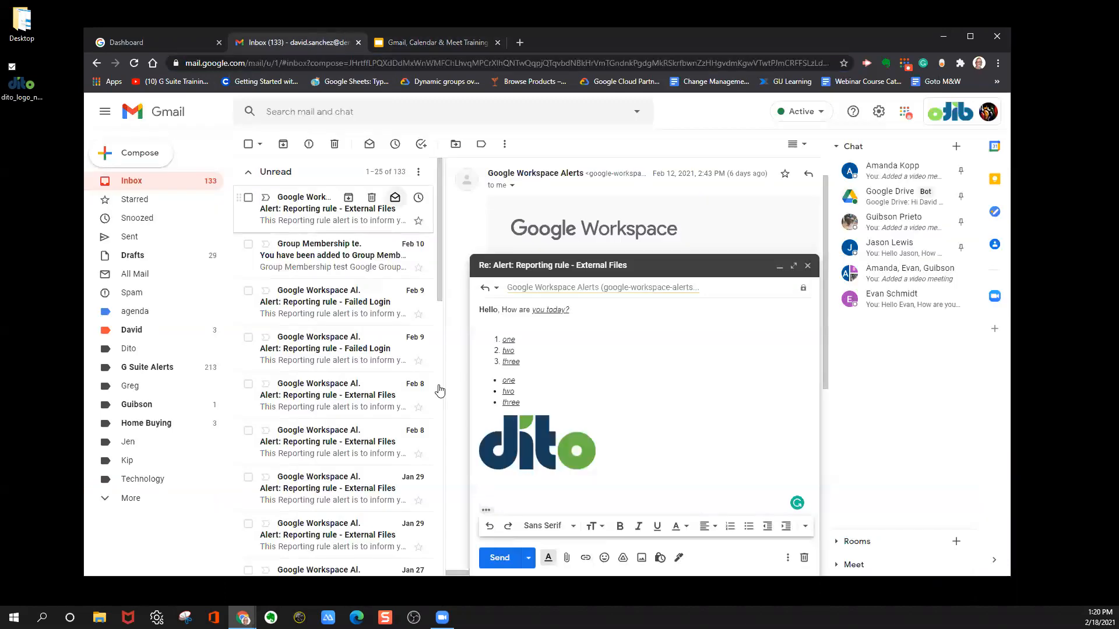
Paste the presentation's full web address below the logo, and delete it again.
{"action": "right_click", "coordinate": [495, 489]}
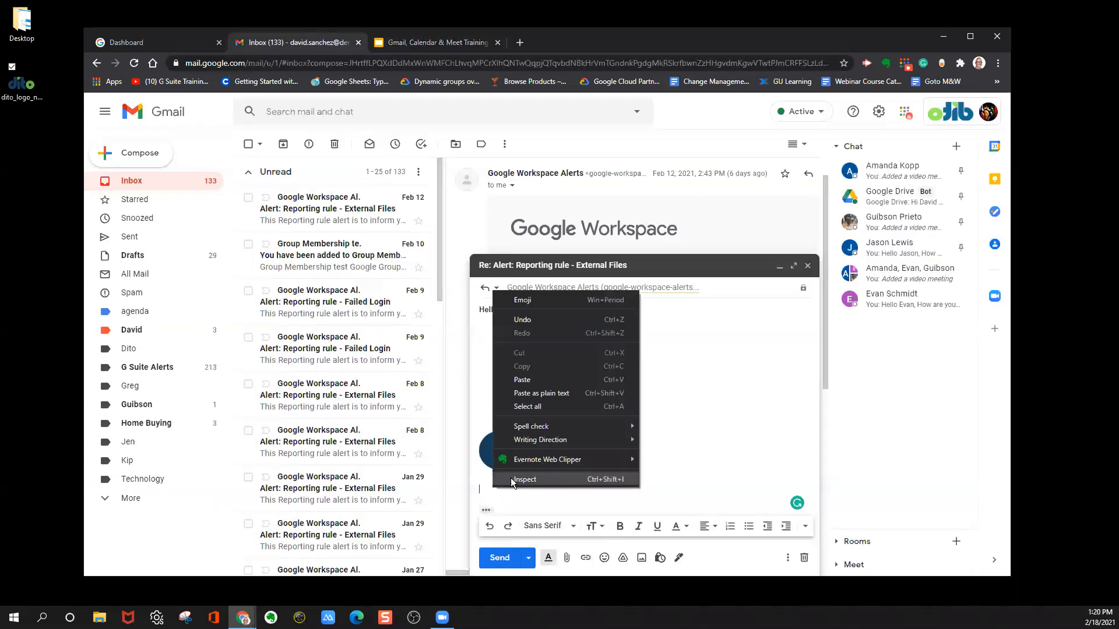
{"action": "left_click", "coordinate": [534, 380]}
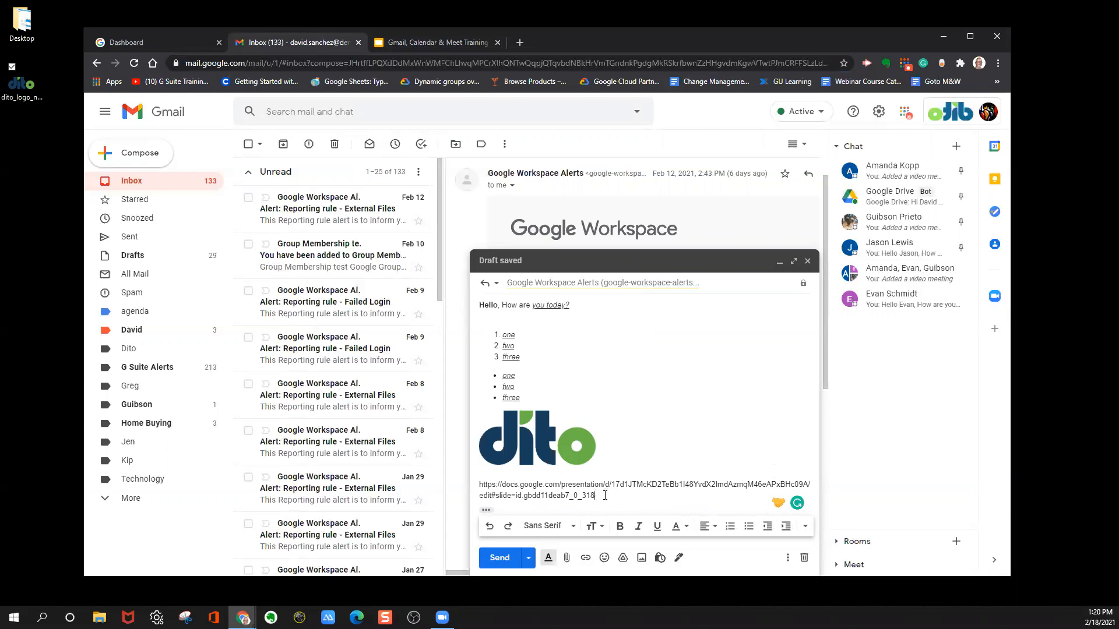
{"action": "left_click_drag", "start_coordinate": [595, 495], "coordinate": [473, 484]}
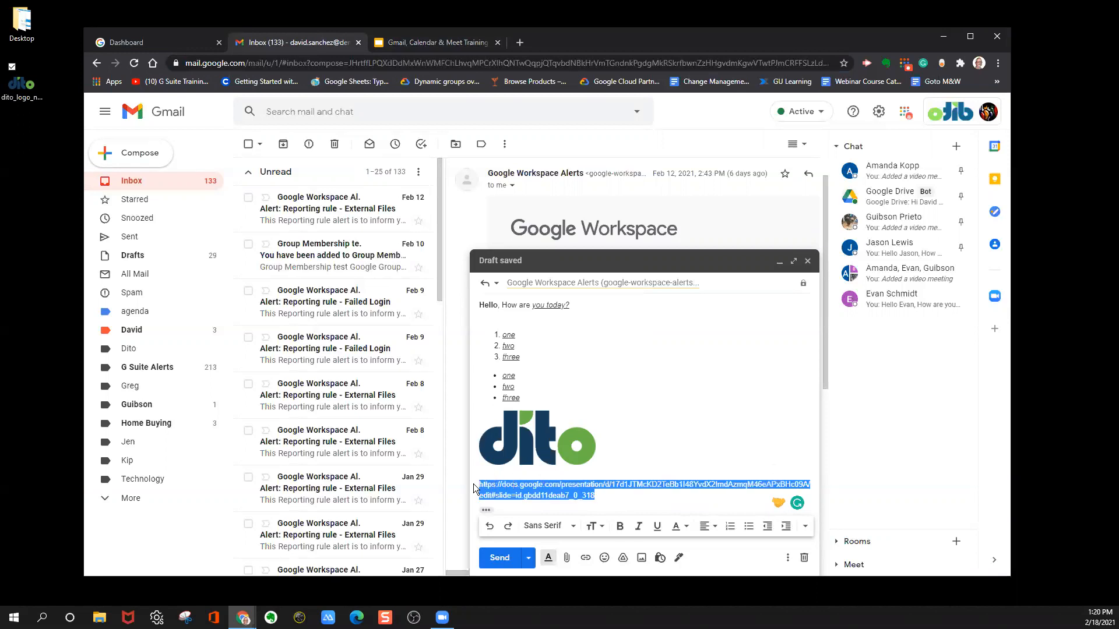
{"action": "key", "text": "BackSpace"}
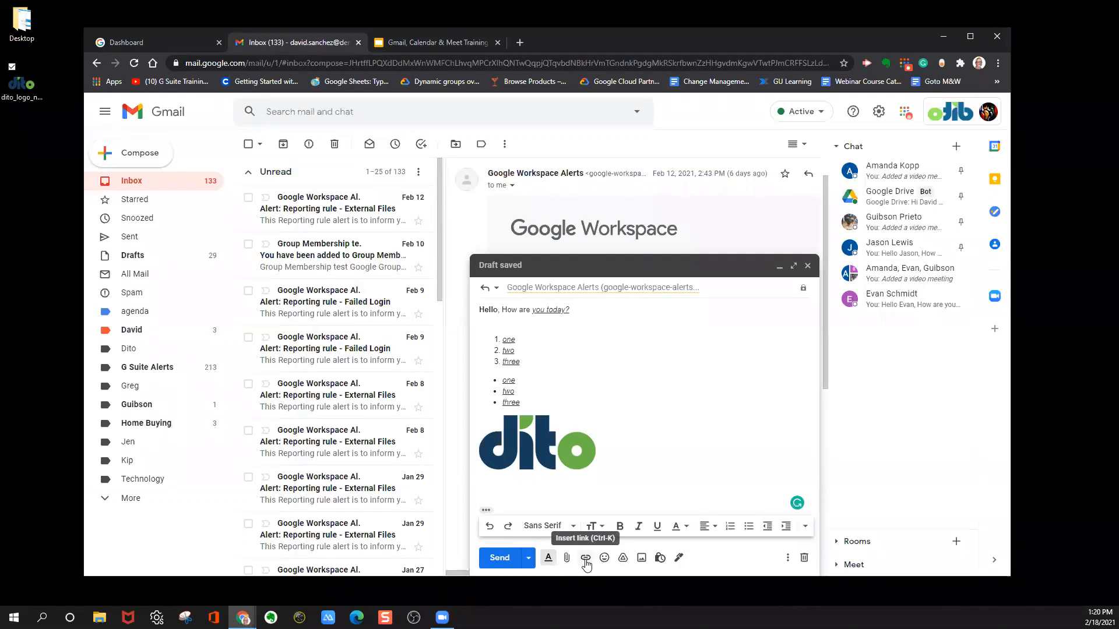
Insert a link below the logo with the display text "Slide Deck" and the copied presentation address as its target.
{"action": "left_click", "coordinate": [586, 558]}
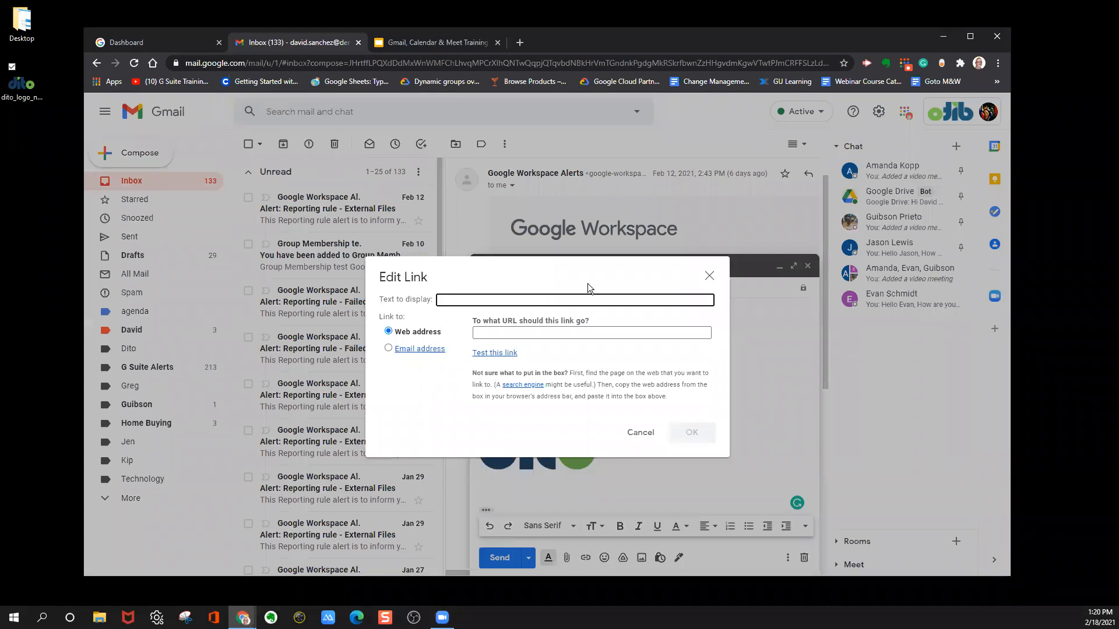
{"action": "type", "text": "Slide Deck"}
{"action": "left_click", "coordinate": [489, 336]}
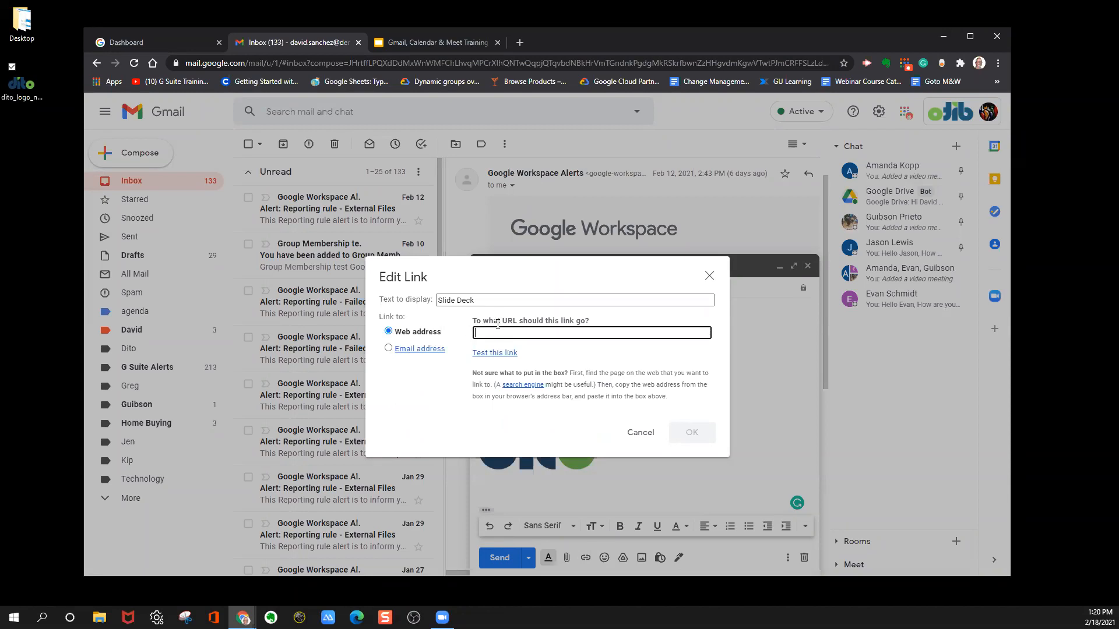
{"action": "right_click", "coordinate": [491, 332]}
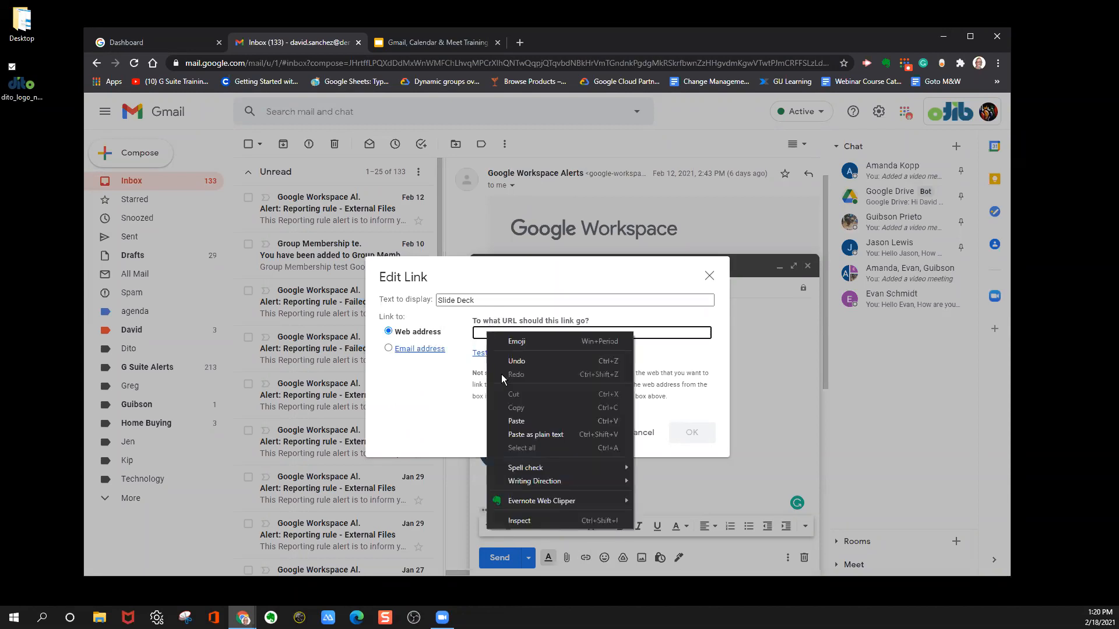
{"action": "left_click", "coordinate": [517, 421]}
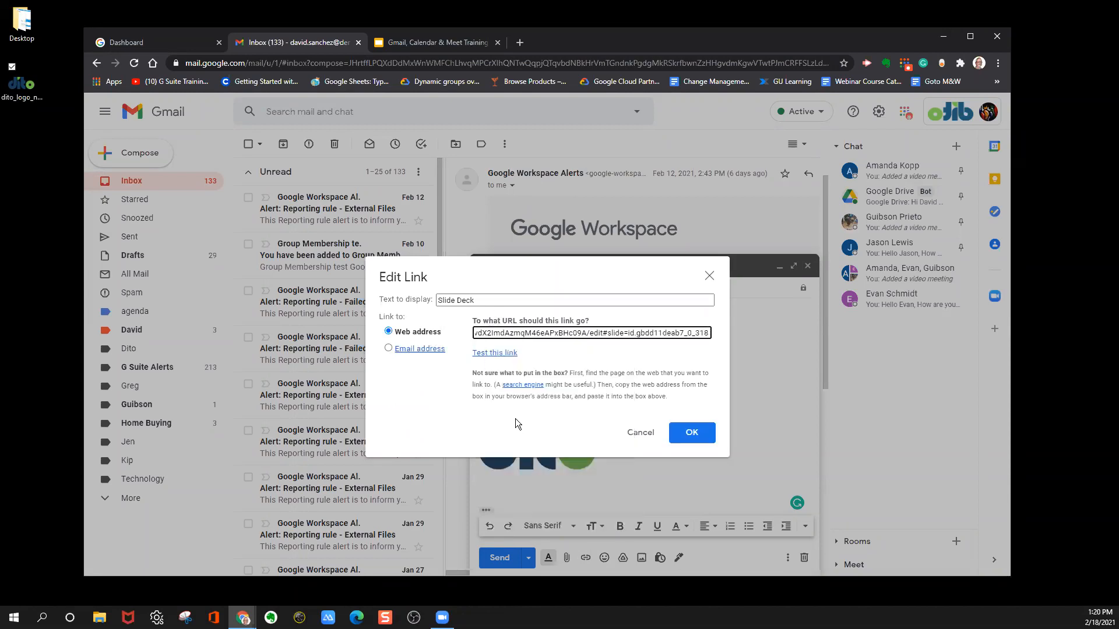
{"action": "left_click", "coordinate": [692, 432]}
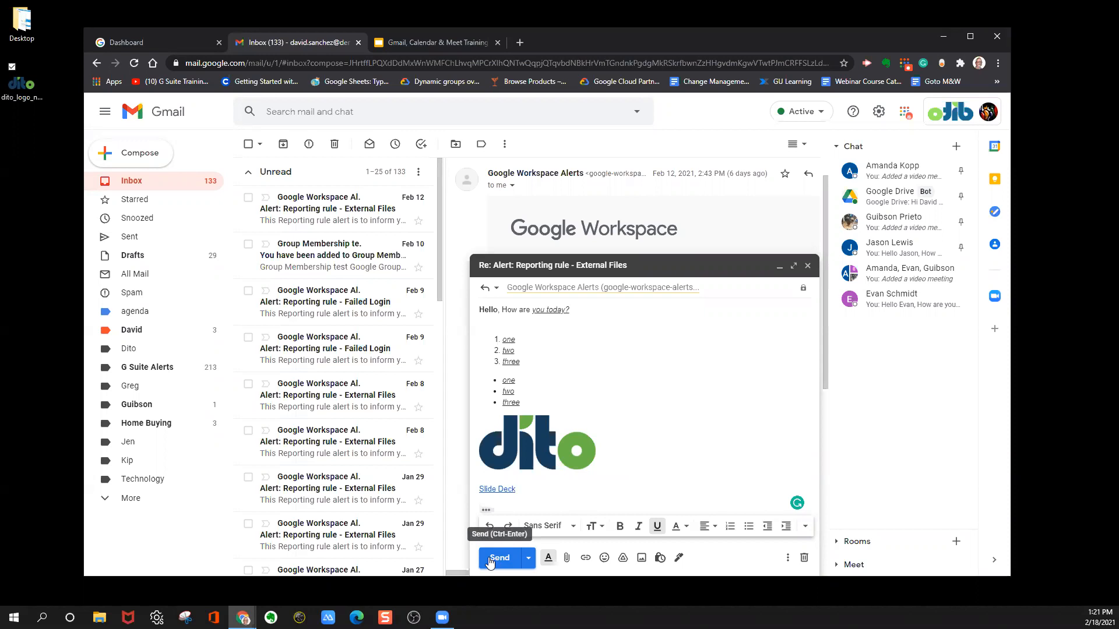
Schedule the reply to be sent on Feb 22, 2021 at 8:00 AM.
{"action": "left_click", "coordinate": [529, 559]}
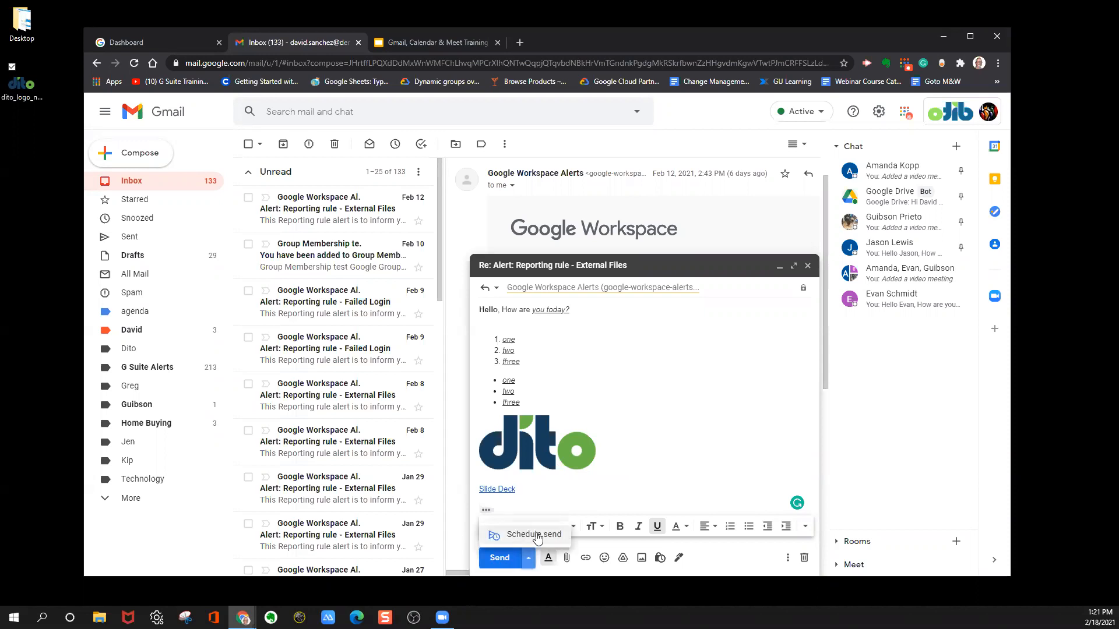
{"action": "left_click", "coordinate": [535, 535]}
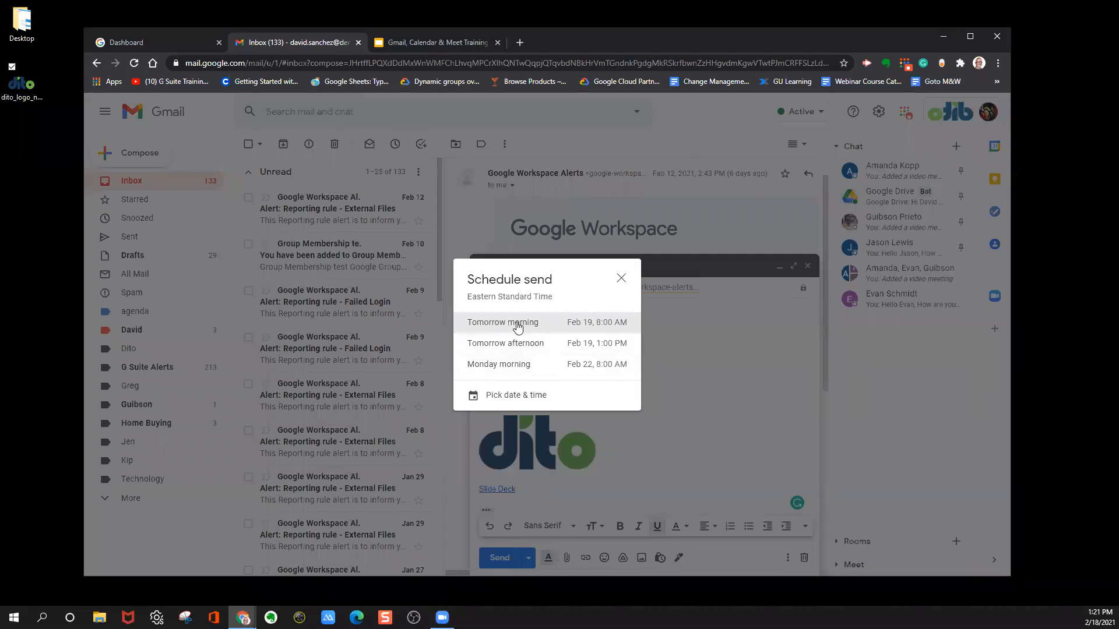
{"action": "left_click", "coordinate": [505, 396]}
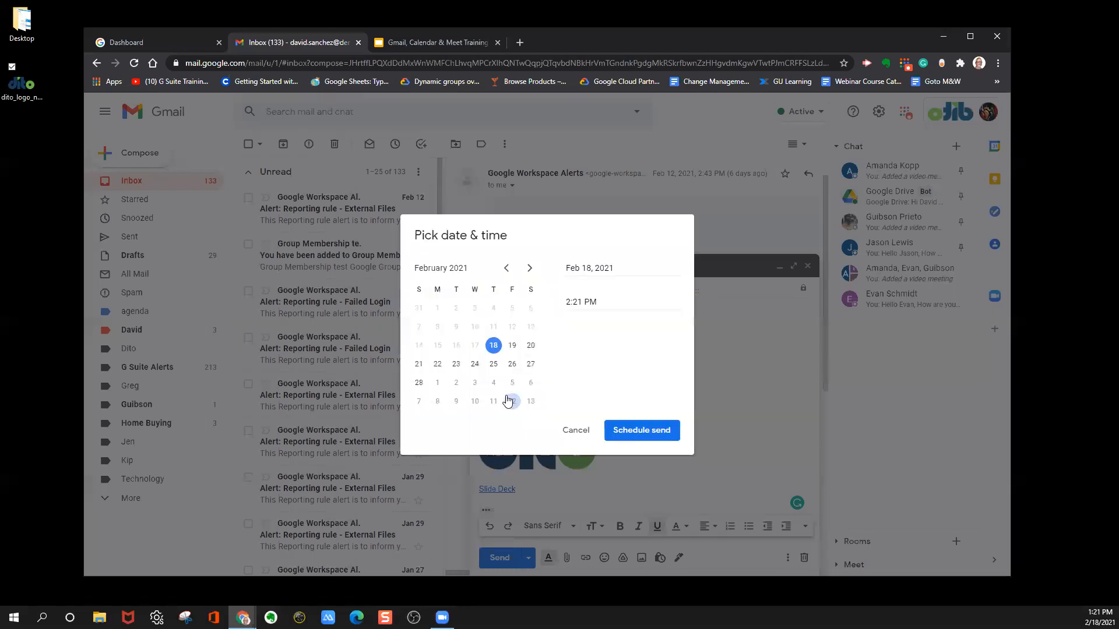
{"action": "left_click", "coordinate": [437, 365]}
{"action": "left_click", "coordinate": [608, 302]}
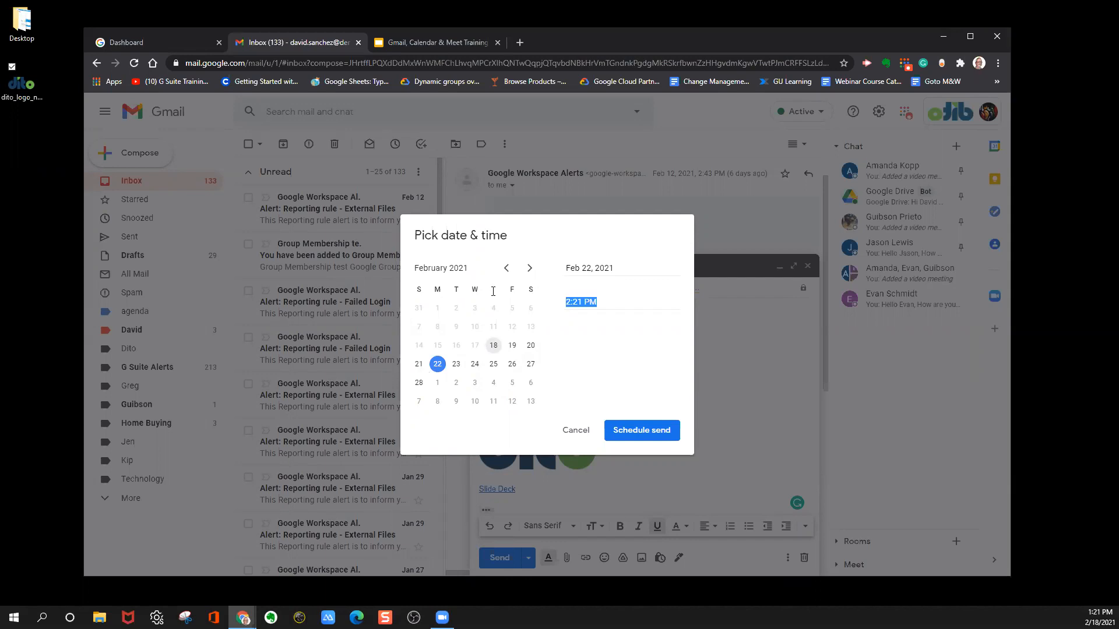
{"action": "type", "text": "8:00 AM"}
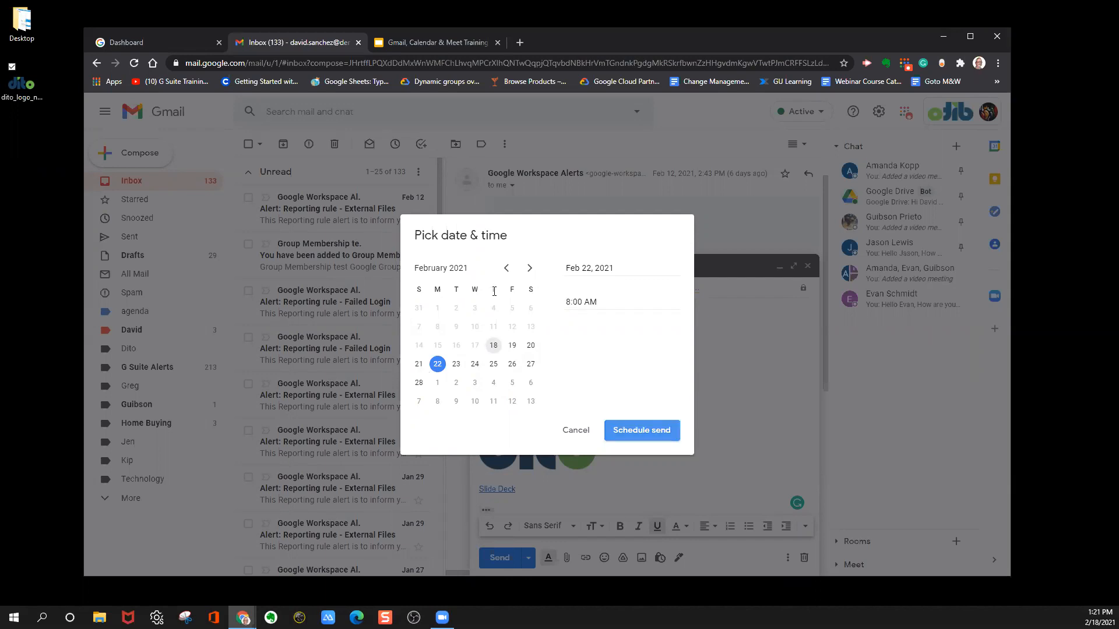
{"action": "left_click", "coordinate": [622, 426]}
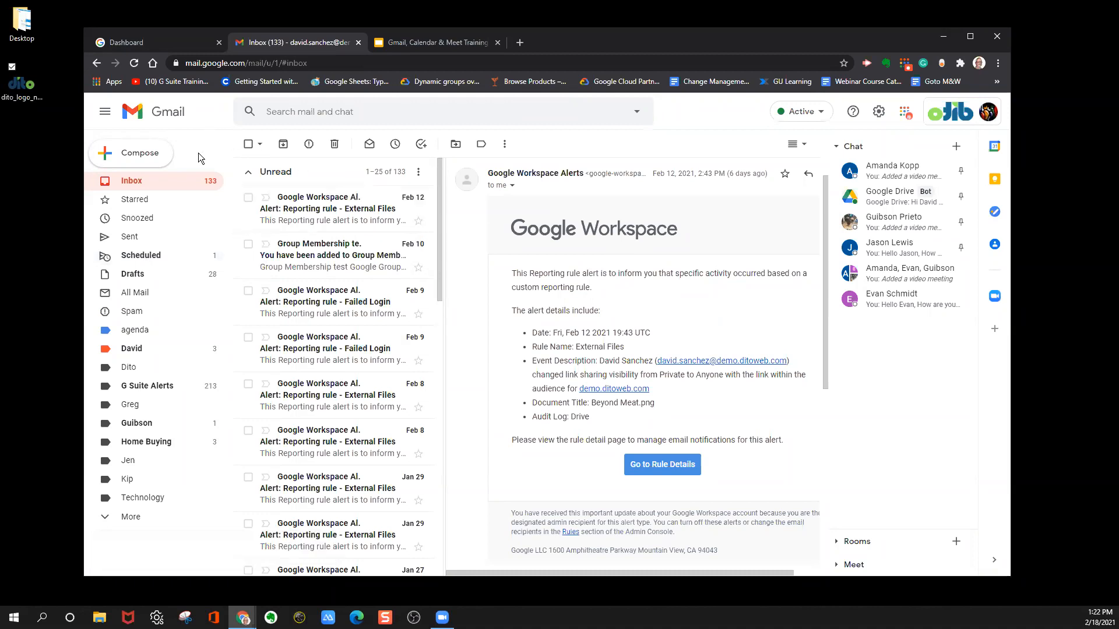
Start a new email message and add the Cc and Bcc recipient fields to it.
{"action": "left_click", "coordinate": [138, 153]}
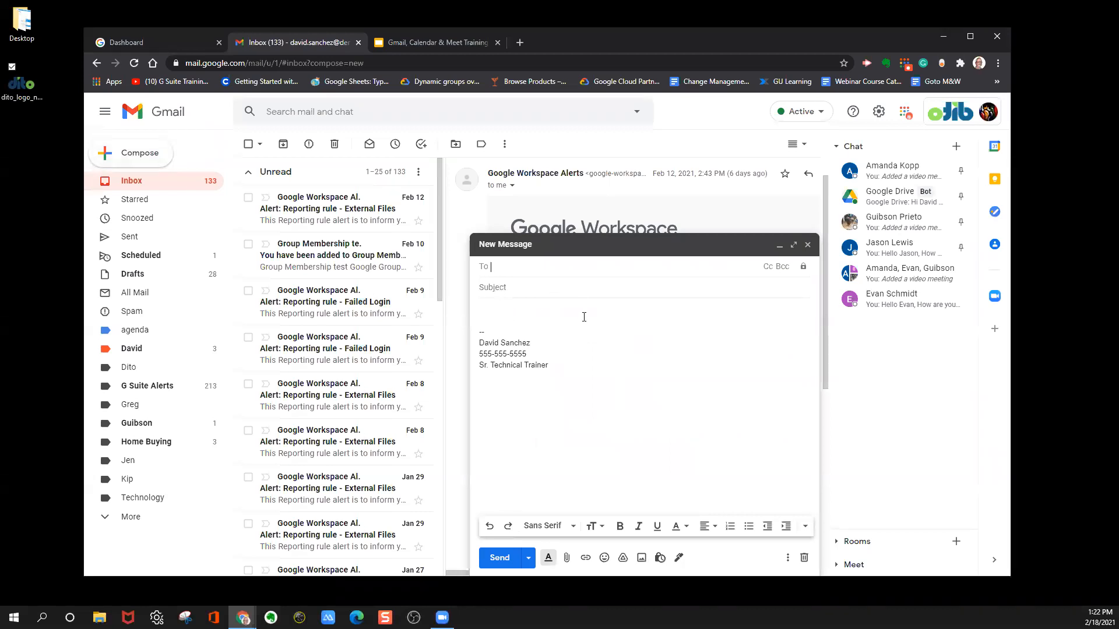
{"action": "left_click", "coordinate": [767, 270]}
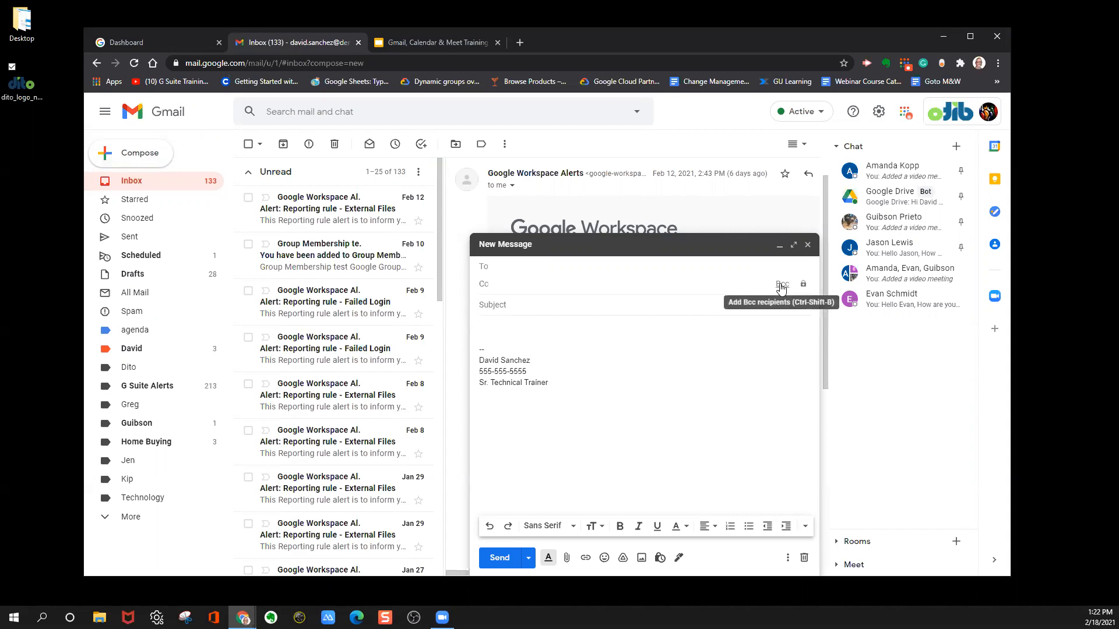
{"action": "left_click", "coordinate": [780, 285]}
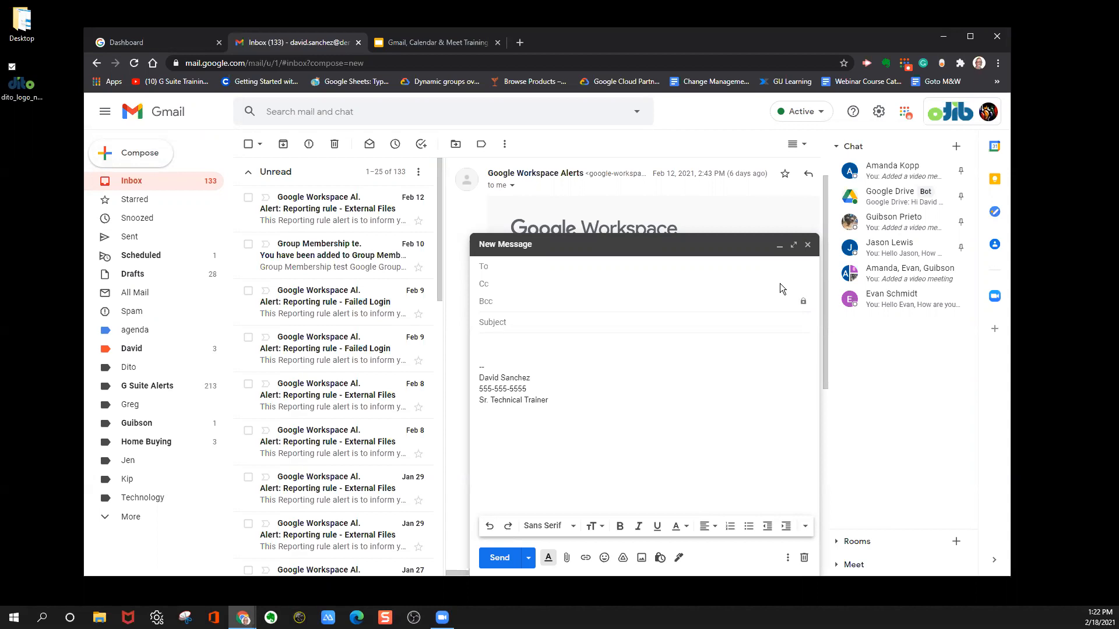
Close the new message window and switch the inbox to the view without a split pane.
{"action": "left_click", "coordinate": [807, 245]}
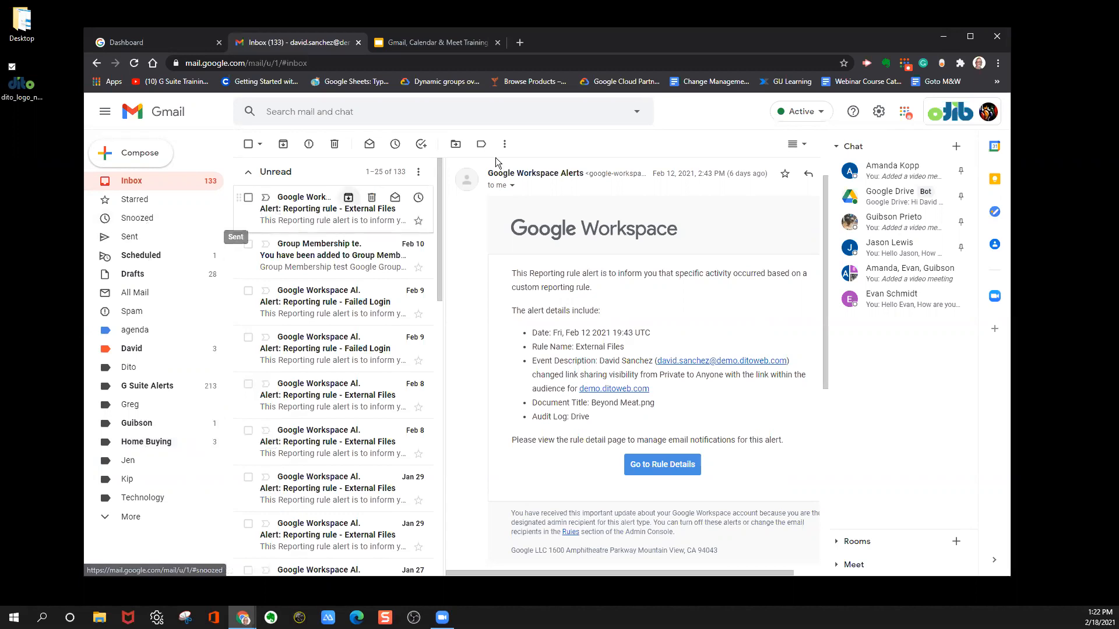
{"action": "left_click", "coordinate": [804, 145]}
{"action": "left_click", "coordinate": [793, 165]}
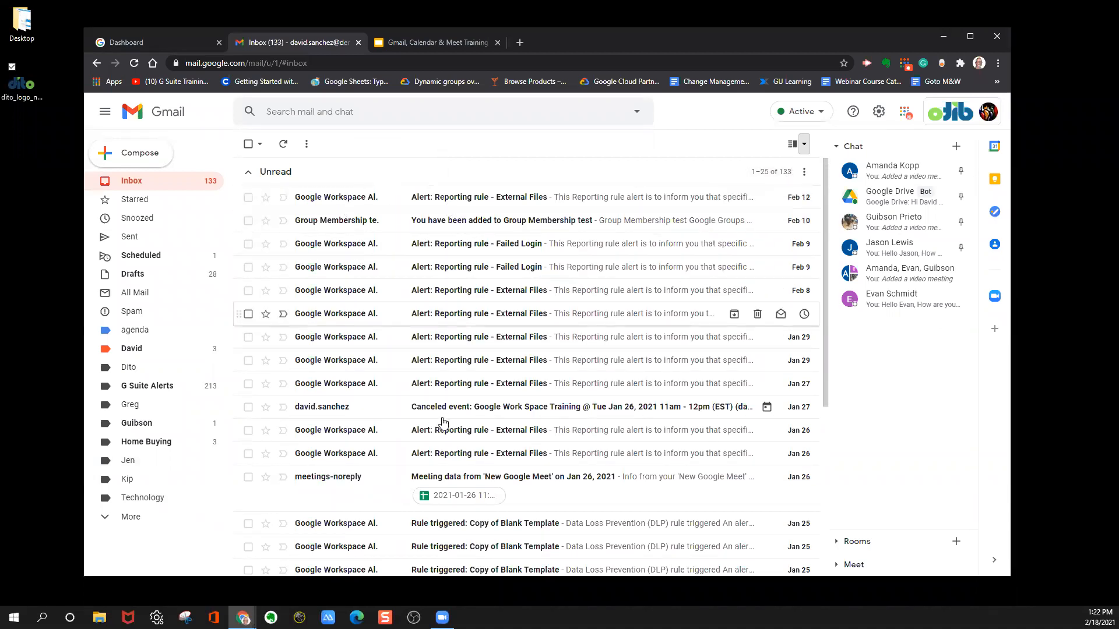
Create a new label named "Events" and apply it to the canceled Google Work Space Training event email in the inbox.
{"action": "left_click", "coordinate": [473, 413]}
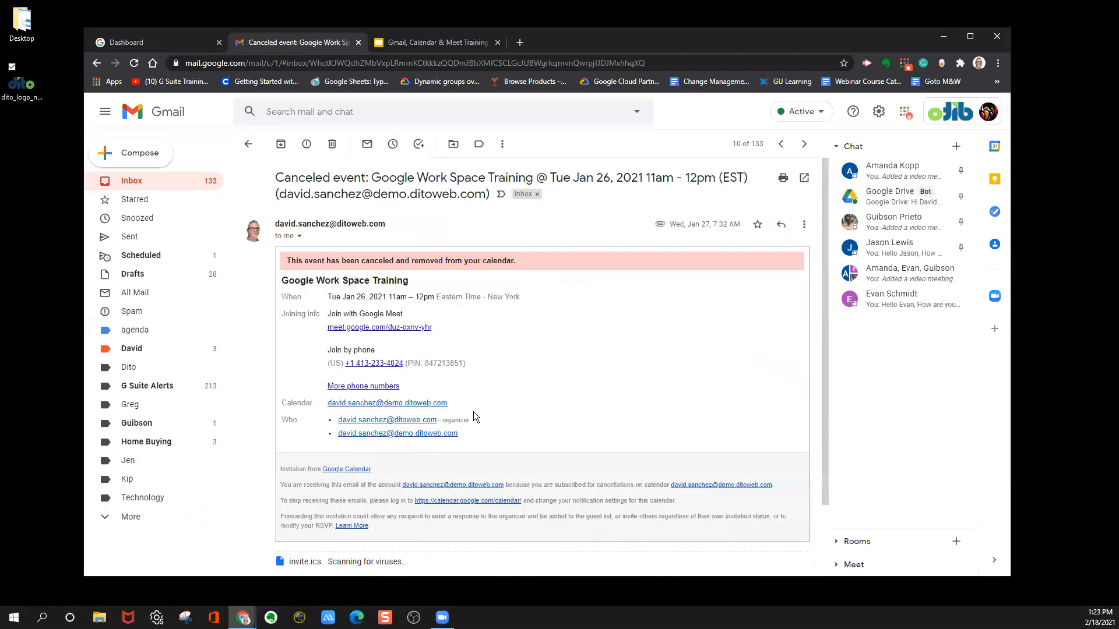
{"action": "left_click", "coordinate": [249, 146]}
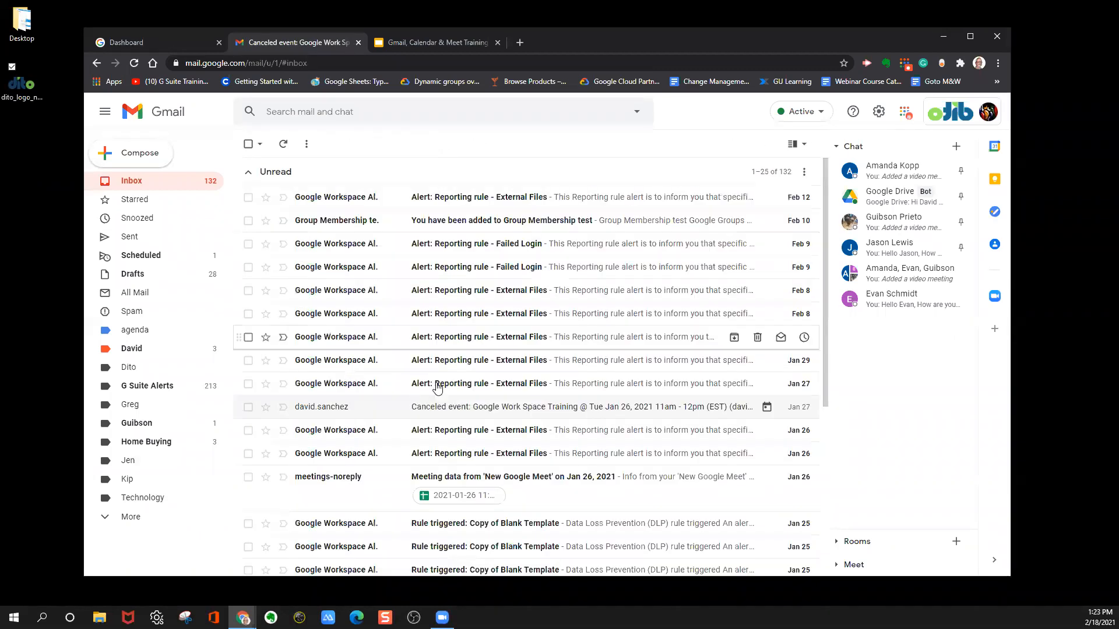
{"action": "right_click", "coordinate": [457, 412]}
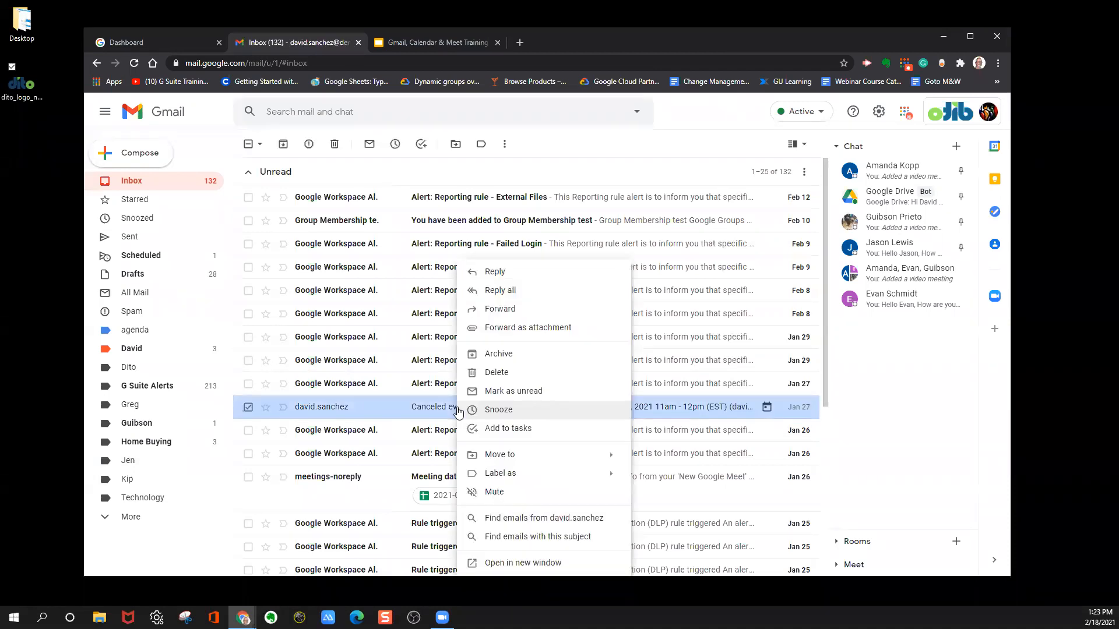
{"action": "mouse_move", "coordinate": [496, 479]}
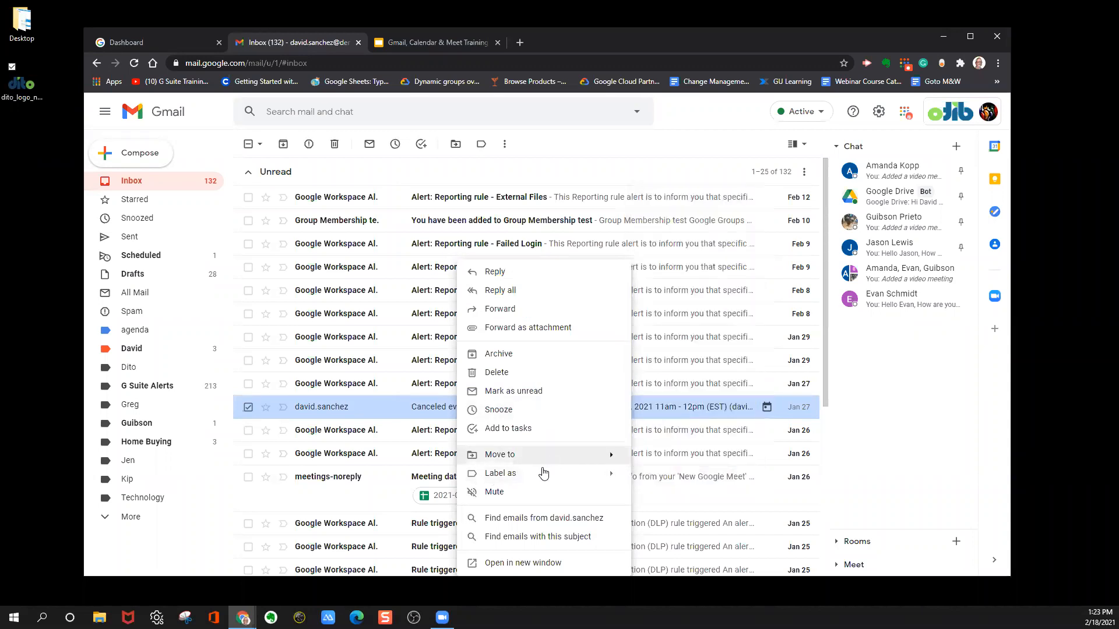
{"action": "mouse_move", "coordinate": [581, 474]}
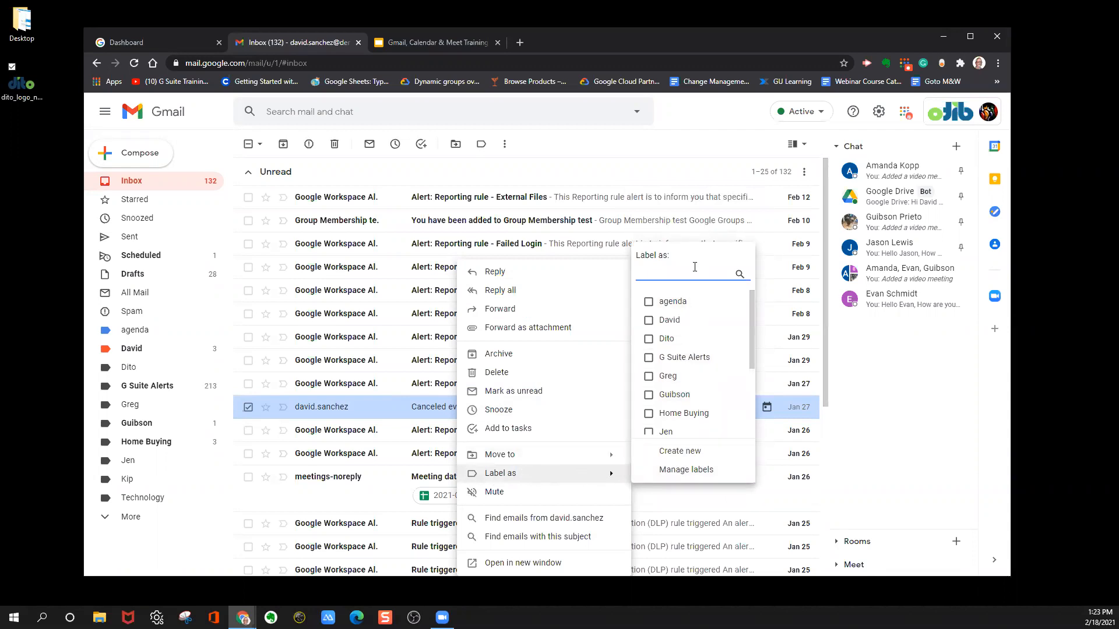
{"action": "type", "text": "Events"}
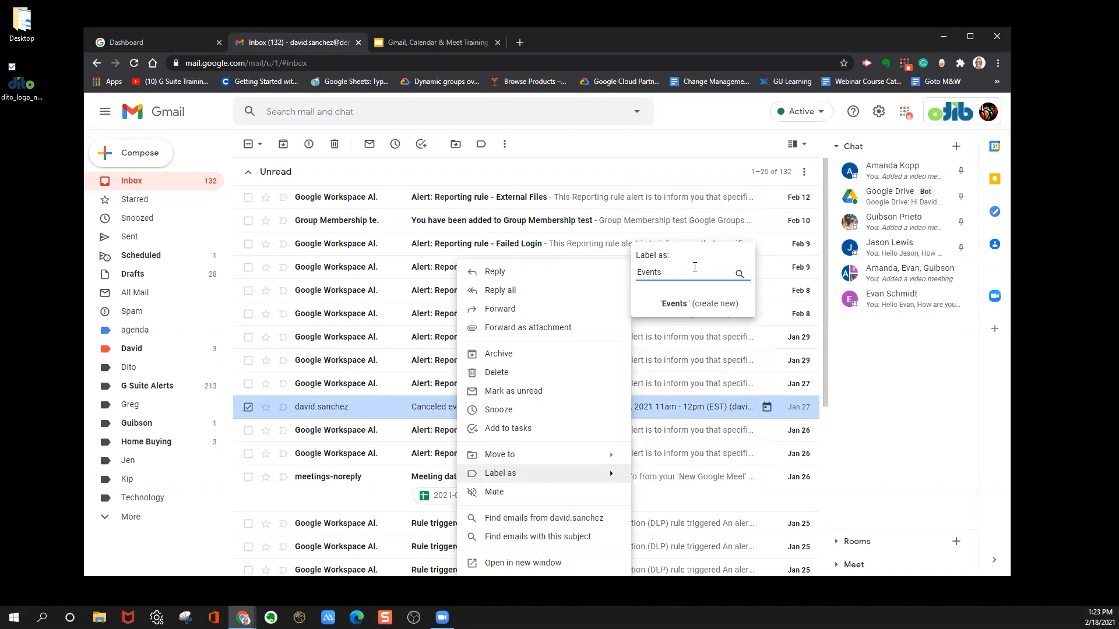
{"action": "left_click", "coordinate": [674, 306]}
{"action": "left_click", "coordinate": [655, 381]}
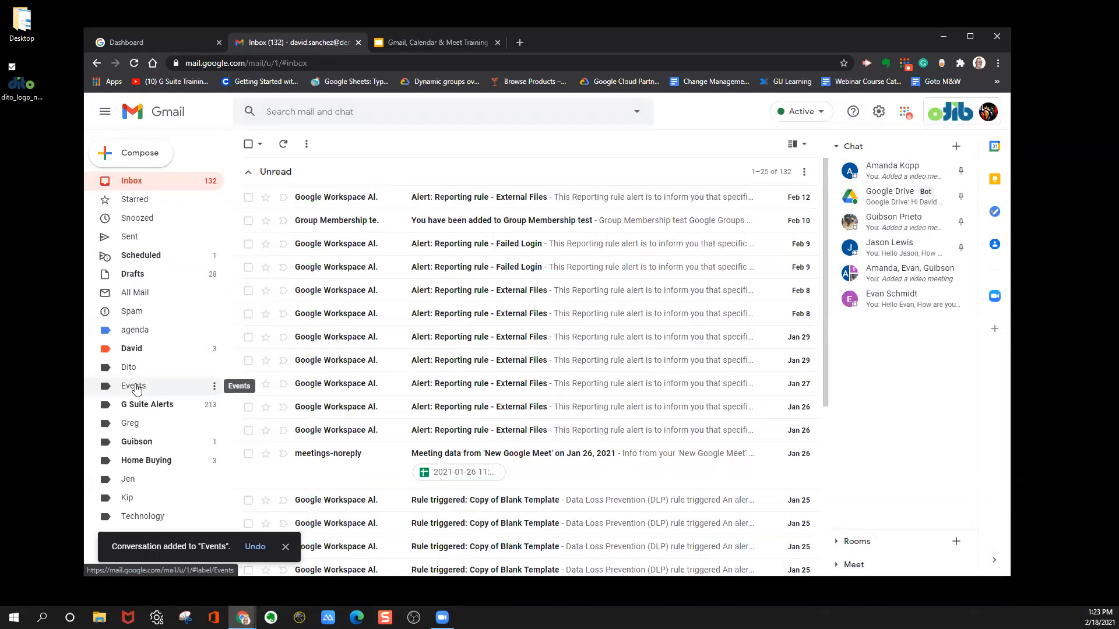
View the emails filed under the Events label and check the labels on the canceled event email.
{"action": "left_click", "coordinate": [135, 387]}
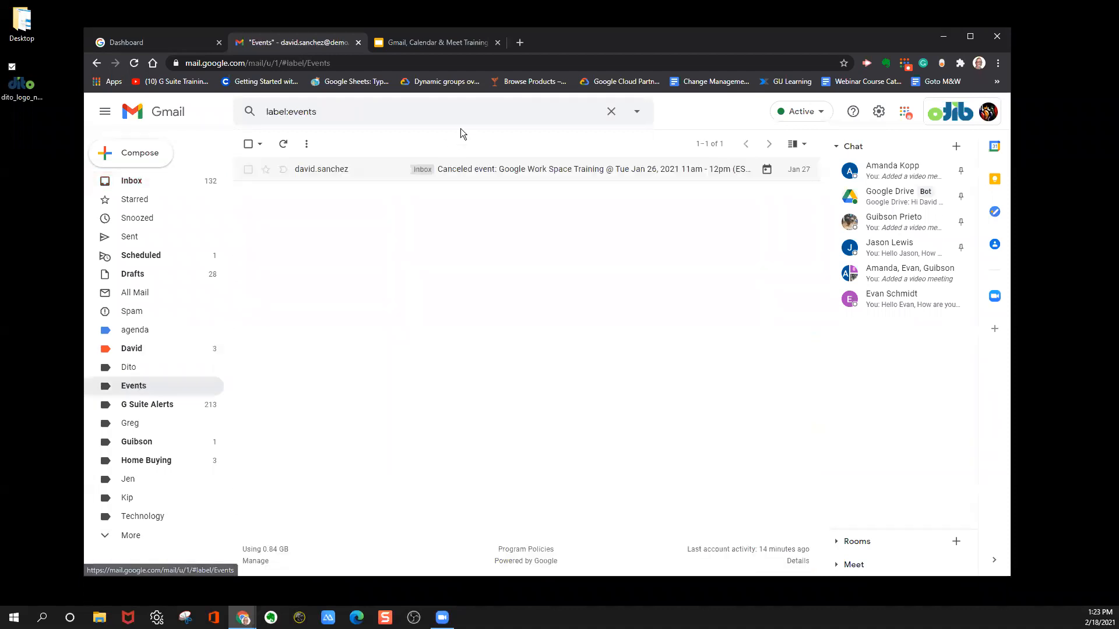
{"action": "left_click", "coordinate": [481, 175]}
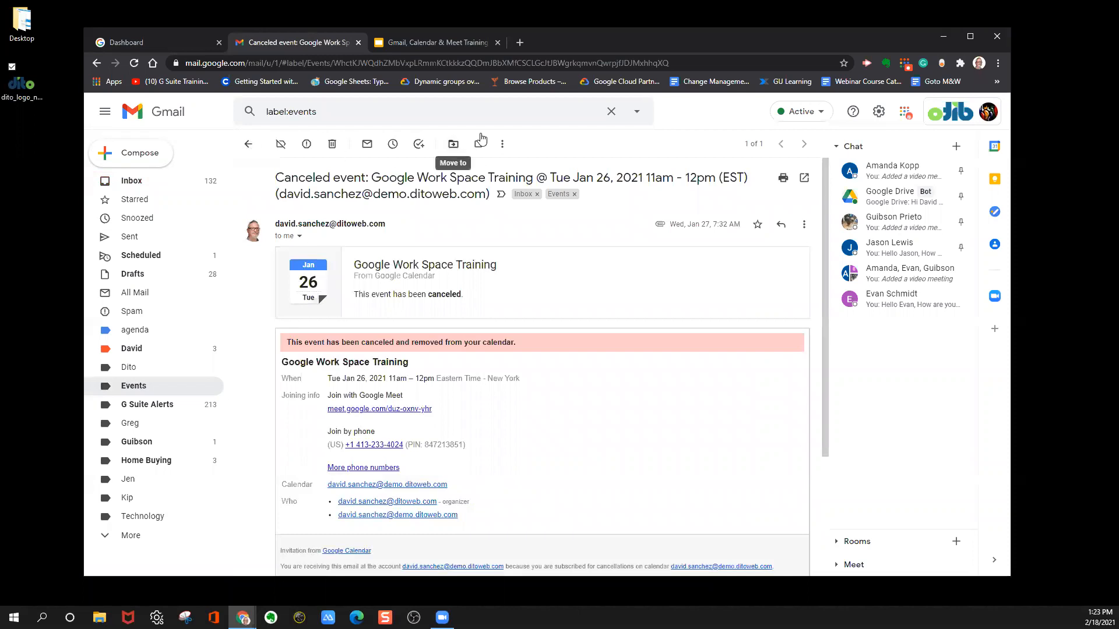
{"action": "left_click", "coordinate": [247, 145]}
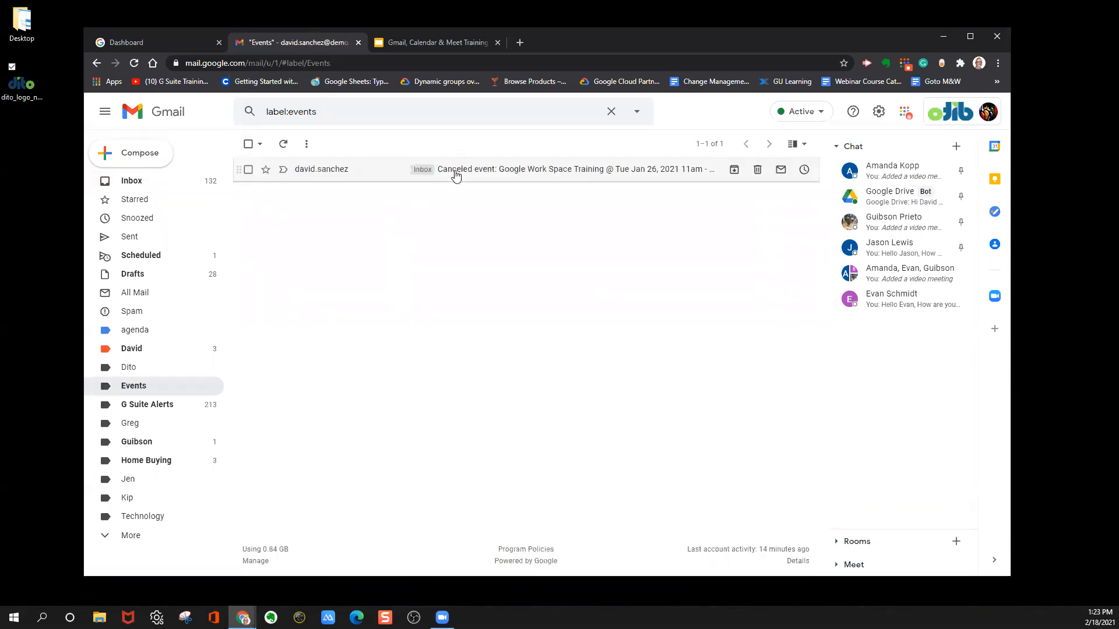
Return to the inbox, collapsing its Unread section and expanding Everything else.
{"action": "left_click", "coordinate": [162, 182]}
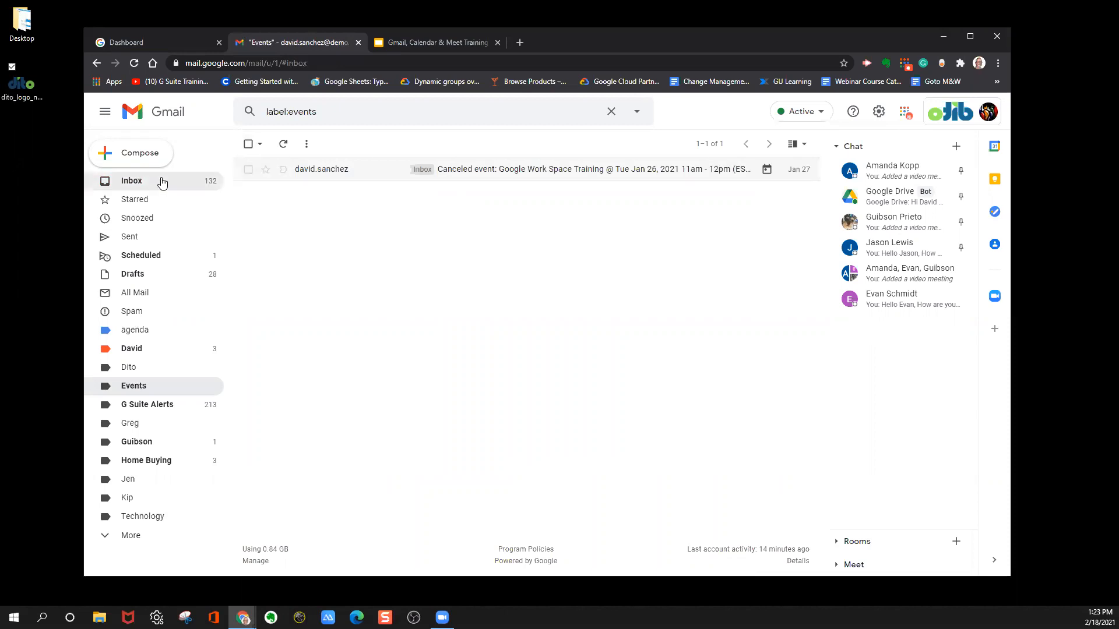
{"action": "left_click", "coordinate": [247, 173]}
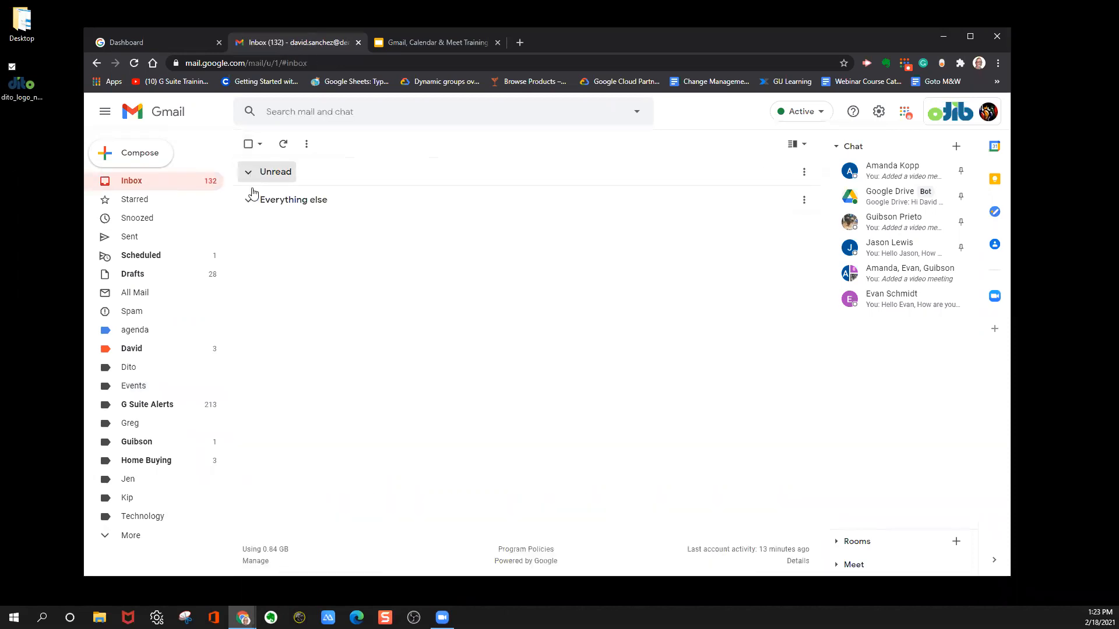
{"action": "left_click", "coordinate": [250, 201]}
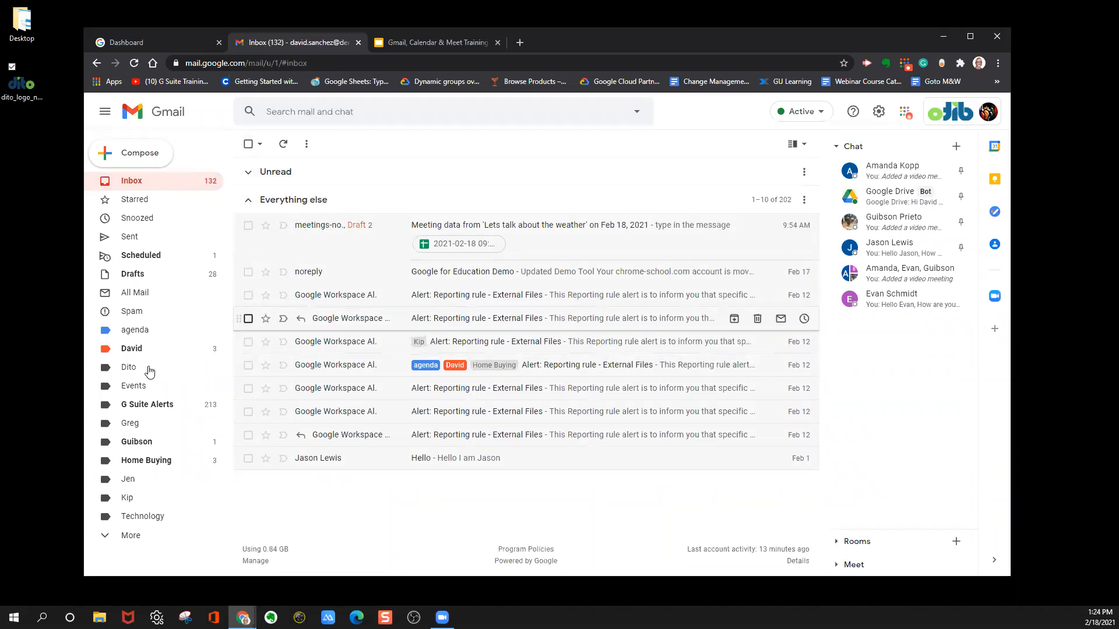
Apply the Events label to the inbox email "Meeting data from 'Lets talk about the weather' on Feb 18, 2021".
{"action": "left_click", "coordinate": [139, 388]}
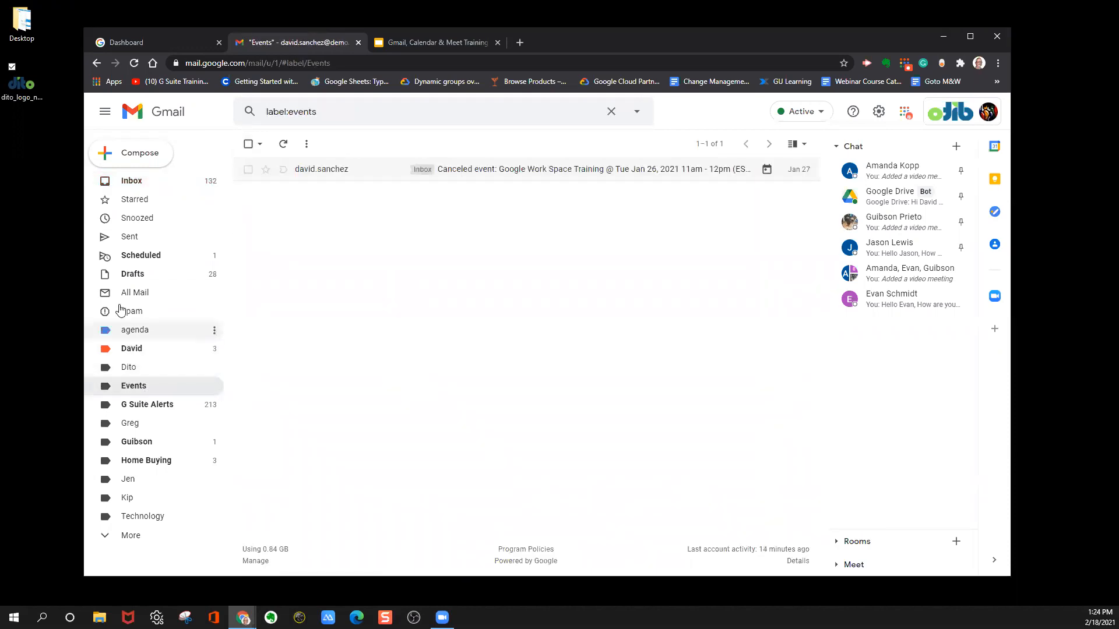
{"action": "left_click", "coordinate": [138, 182]}
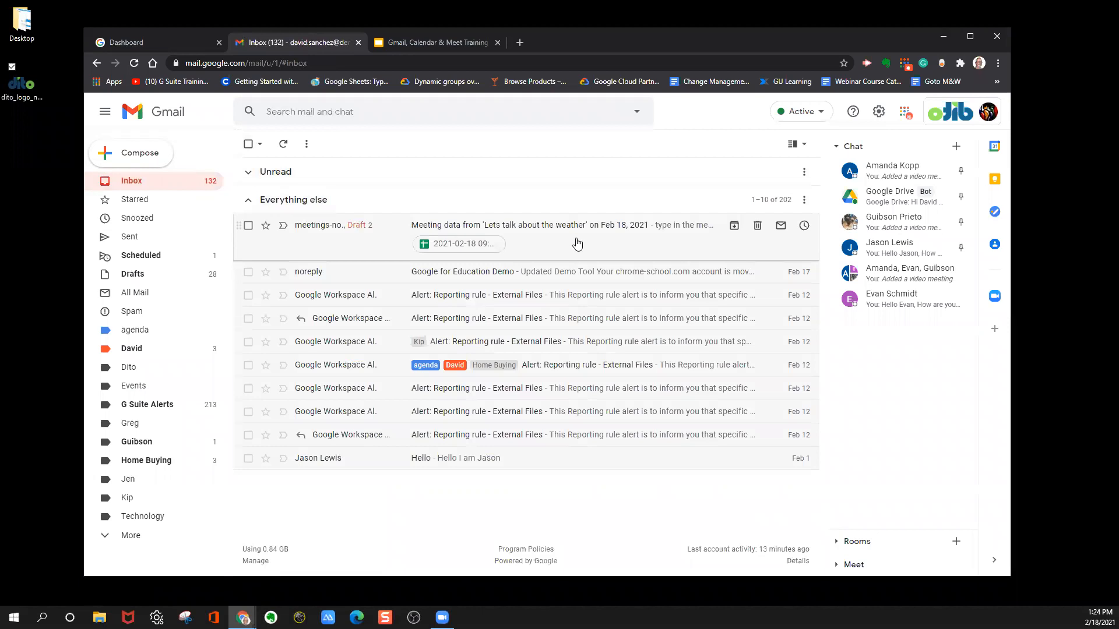
{"action": "right_click", "coordinate": [520, 232]}
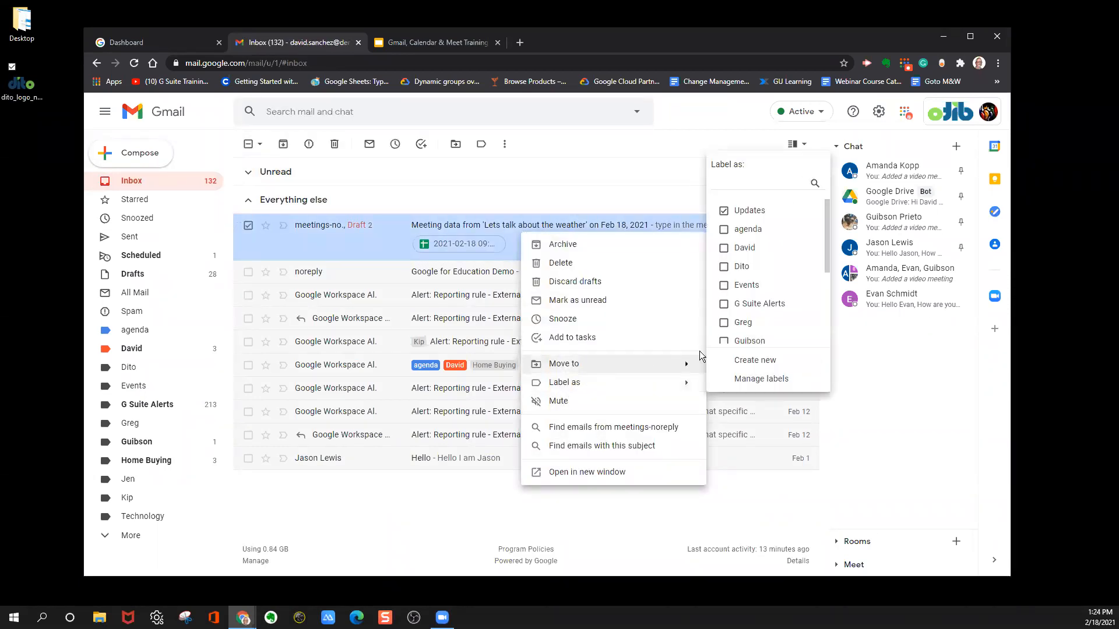
{"action": "mouse_move", "coordinate": [678, 387]}
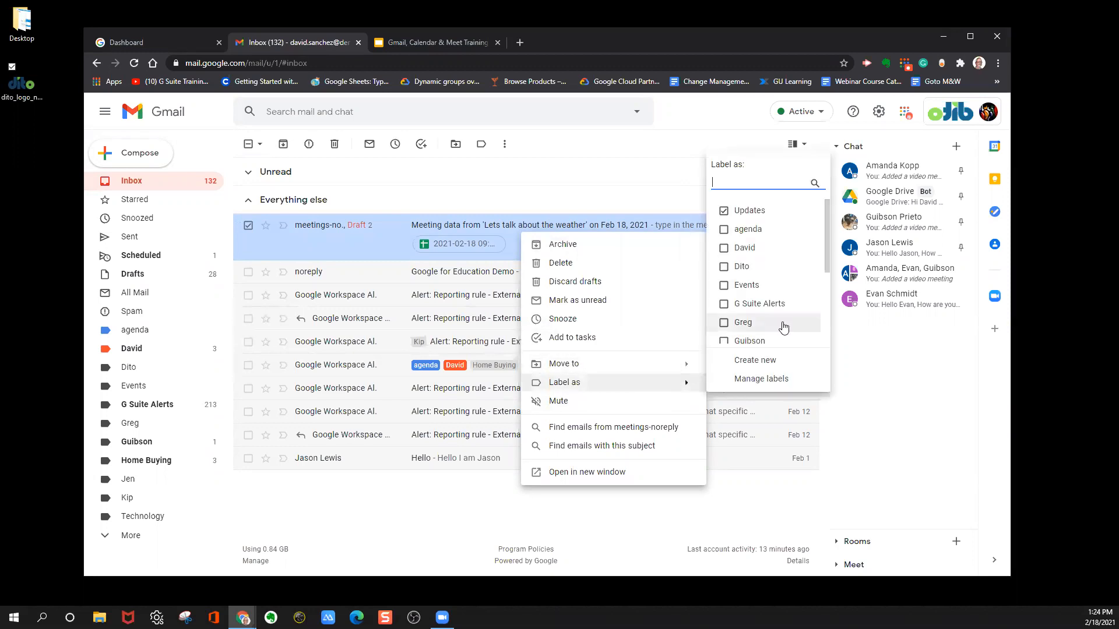
{"action": "left_click", "coordinate": [757, 290]}
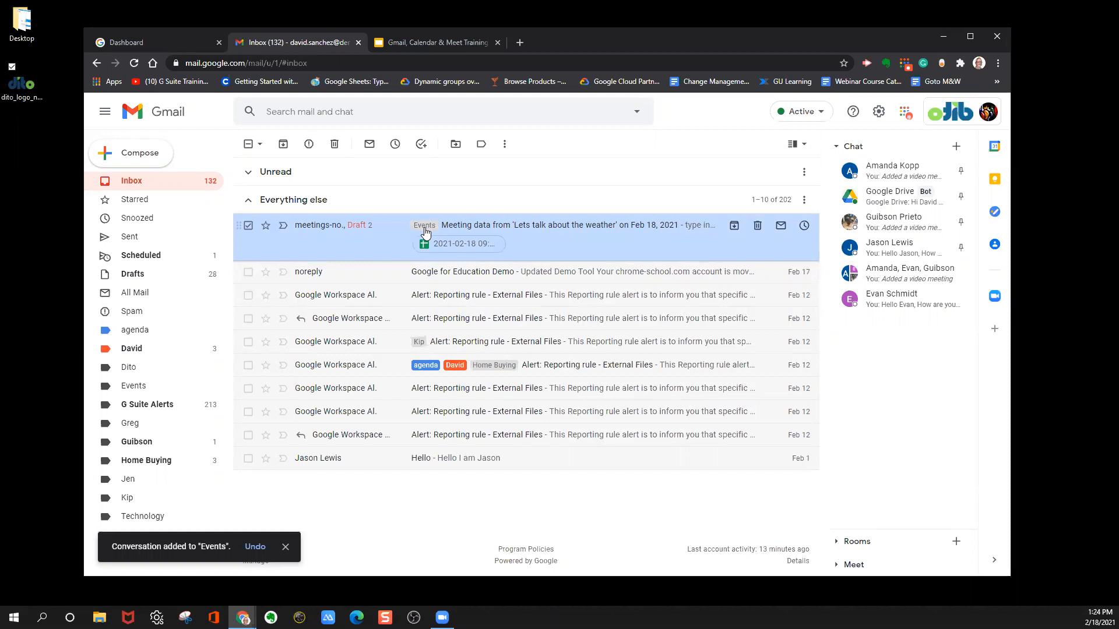
Add the orange personal-name label and the Technology label to the "Lets talk about the weather" meeting data email.
{"action": "right_click", "coordinate": [441, 228]}
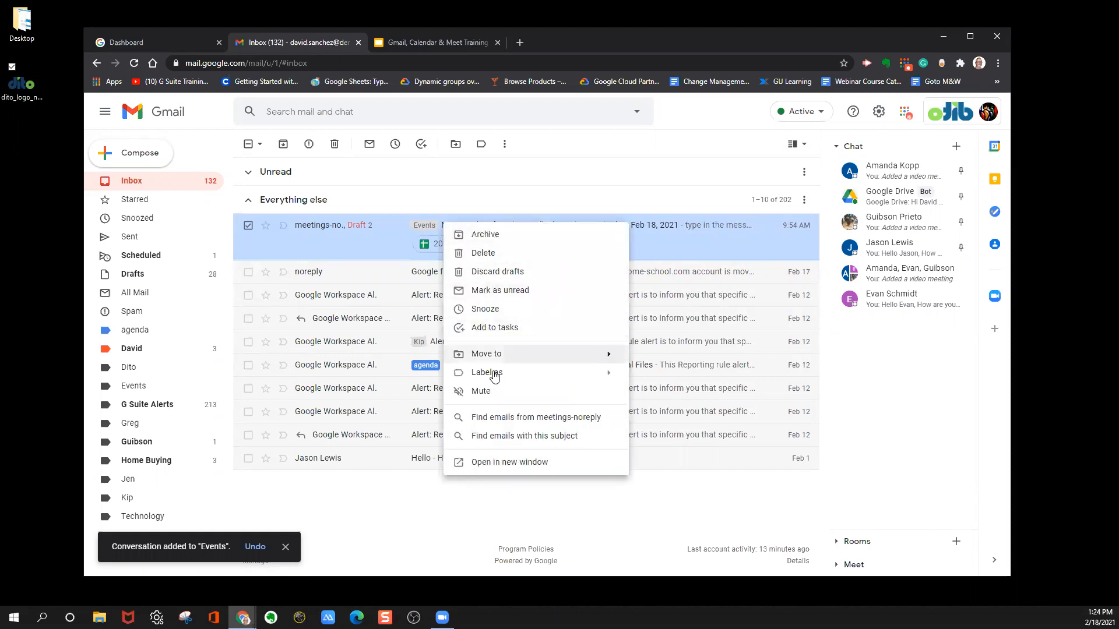
{"action": "mouse_move", "coordinate": [533, 375]}
{"action": "left_click", "coordinate": [666, 257]}
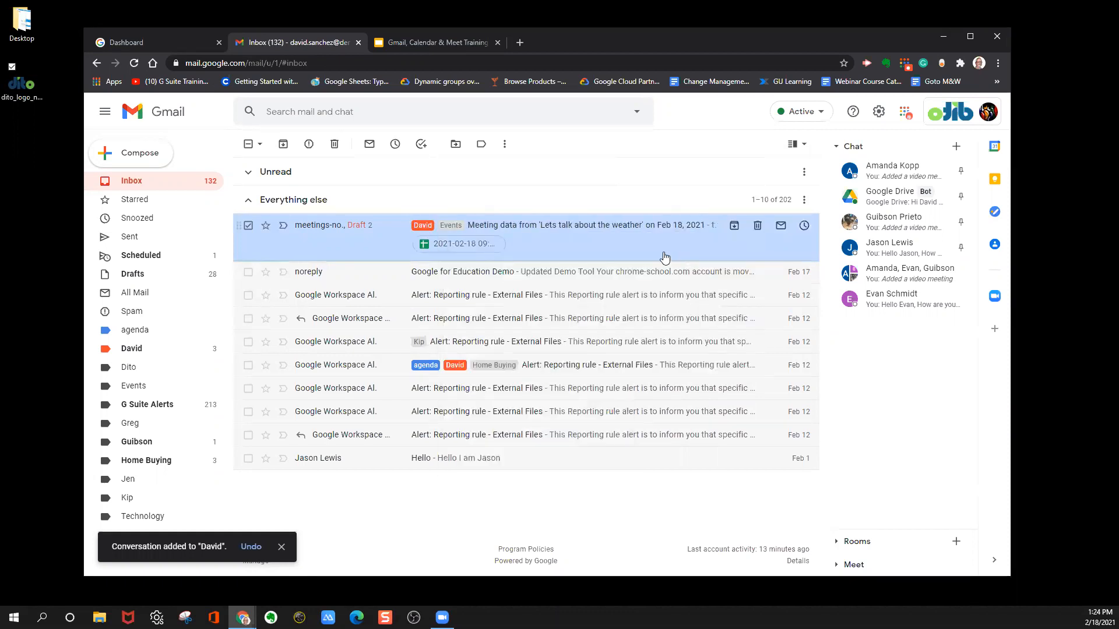
{"action": "right_click", "coordinate": [513, 228]}
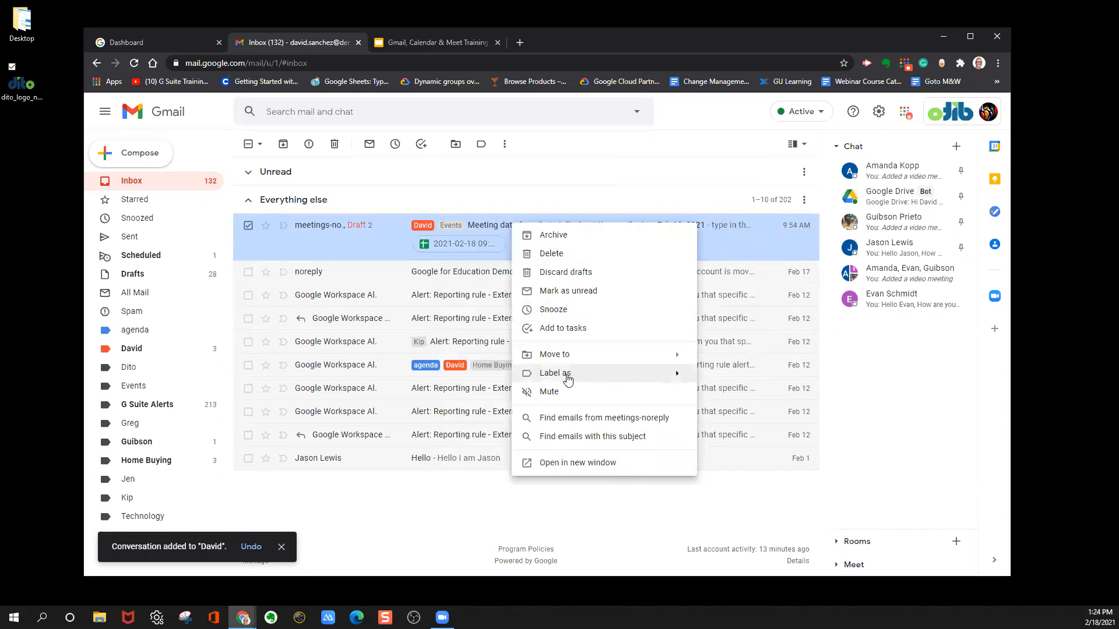
{"action": "mouse_move", "coordinate": [631, 366]}
{"action": "scroll", "coordinate": [745, 271], "scroll_direction": "down", "scroll_amount": 3}
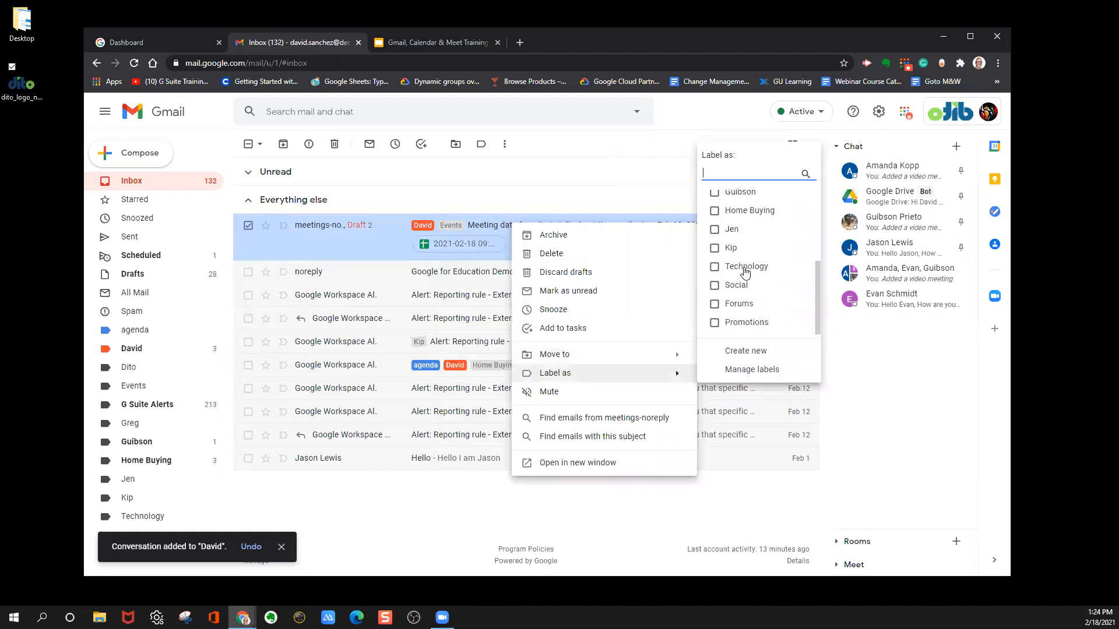
{"action": "left_click", "coordinate": [745, 267]}
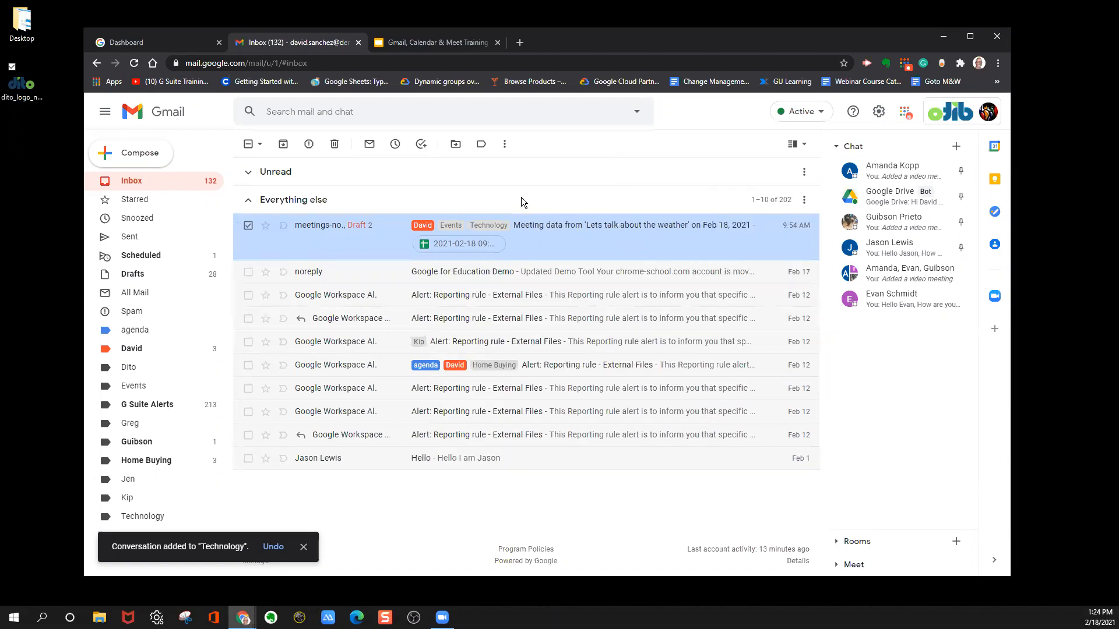
Check that the meeting data email is filed under the orange personal-name label, Events and Technology.
{"action": "left_click", "coordinate": [523, 274]}
{"action": "left_click", "coordinate": [247, 145]}
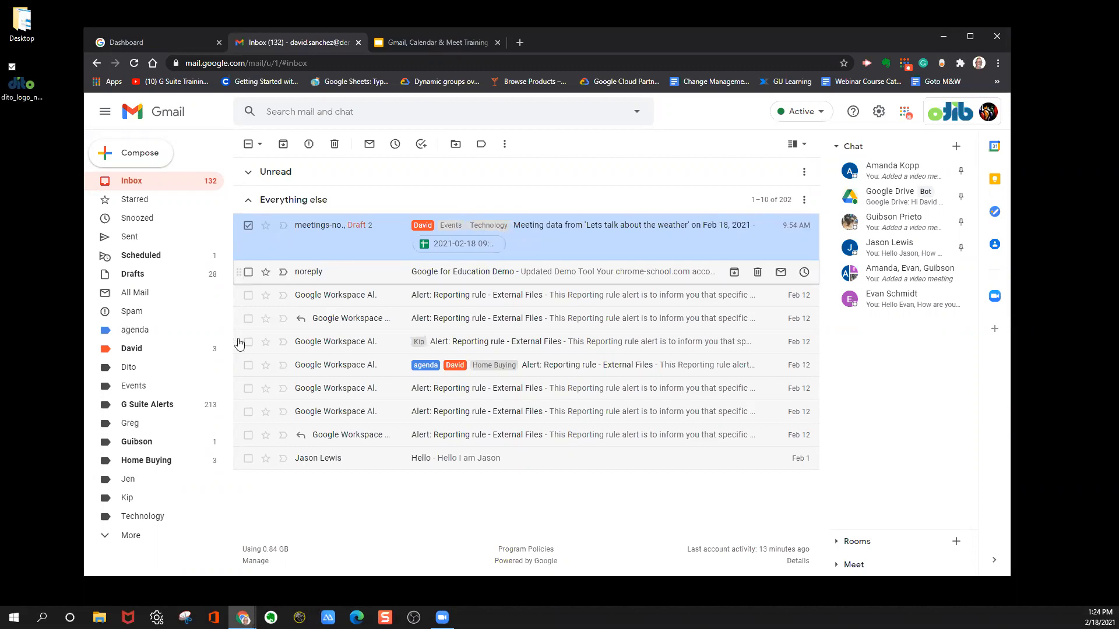
{"action": "left_click", "coordinate": [146, 352]}
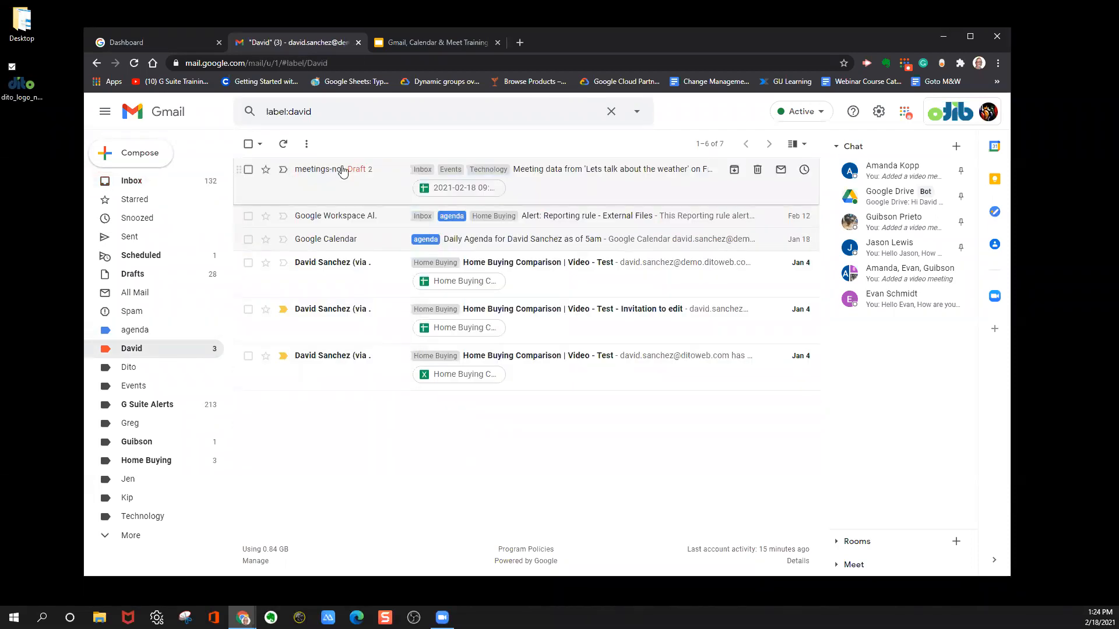
{"action": "left_click", "coordinate": [138, 387]}
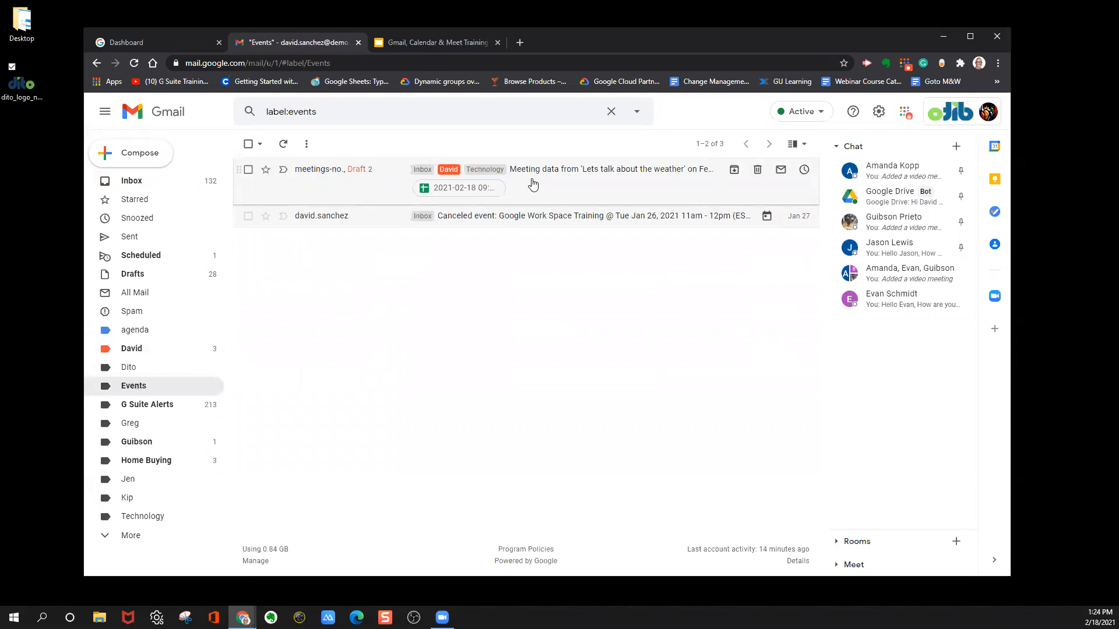
{"action": "left_click", "coordinate": [141, 519]}
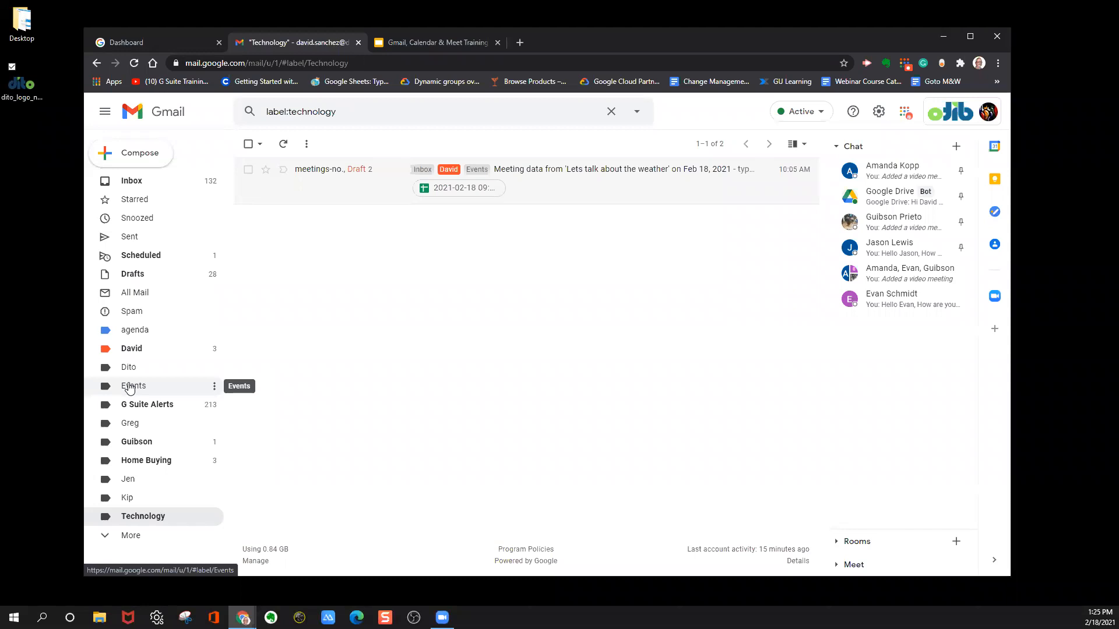
Set the color of the Events label to dark green.
{"action": "left_click", "coordinate": [215, 388]}
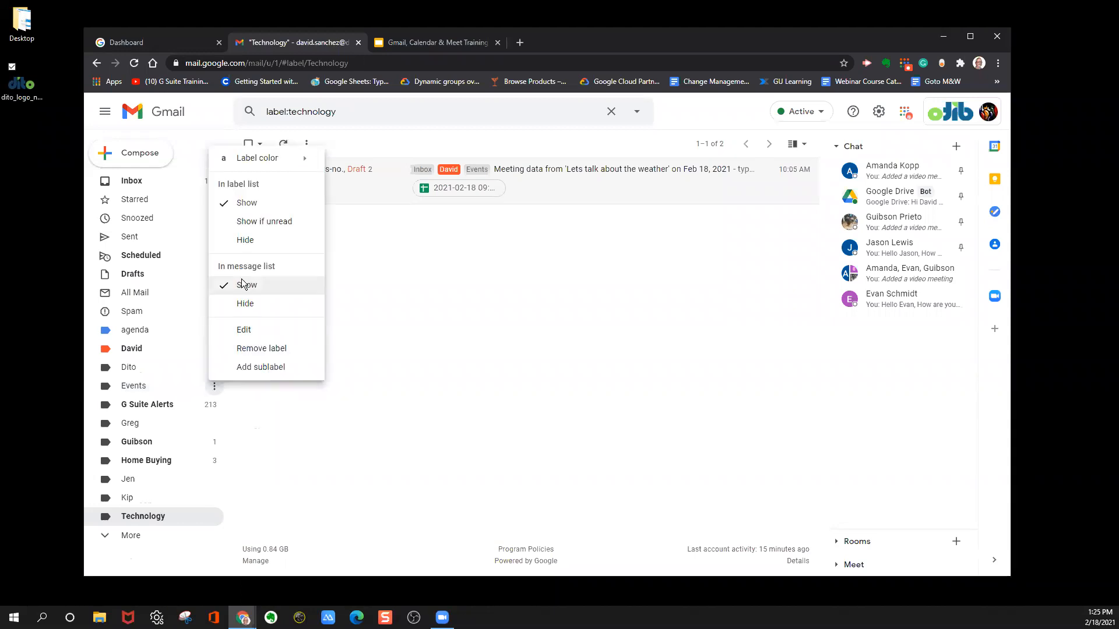
{"action": "mouse_move", "coordinate": [266, 157]}
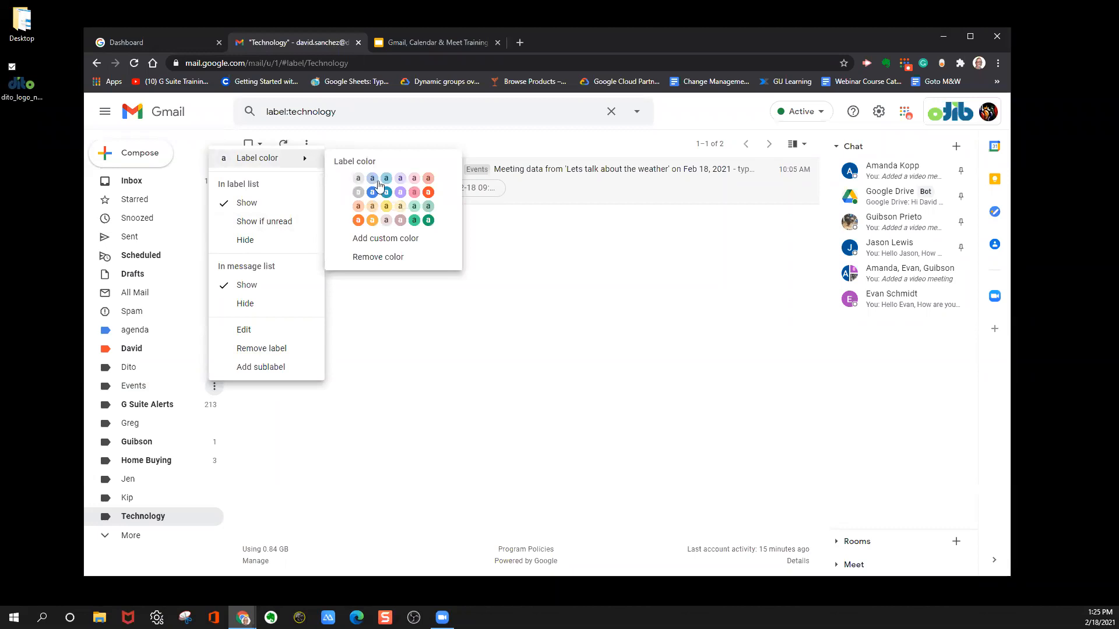
{"action": "left_click", "coordinate": [430, 220]}
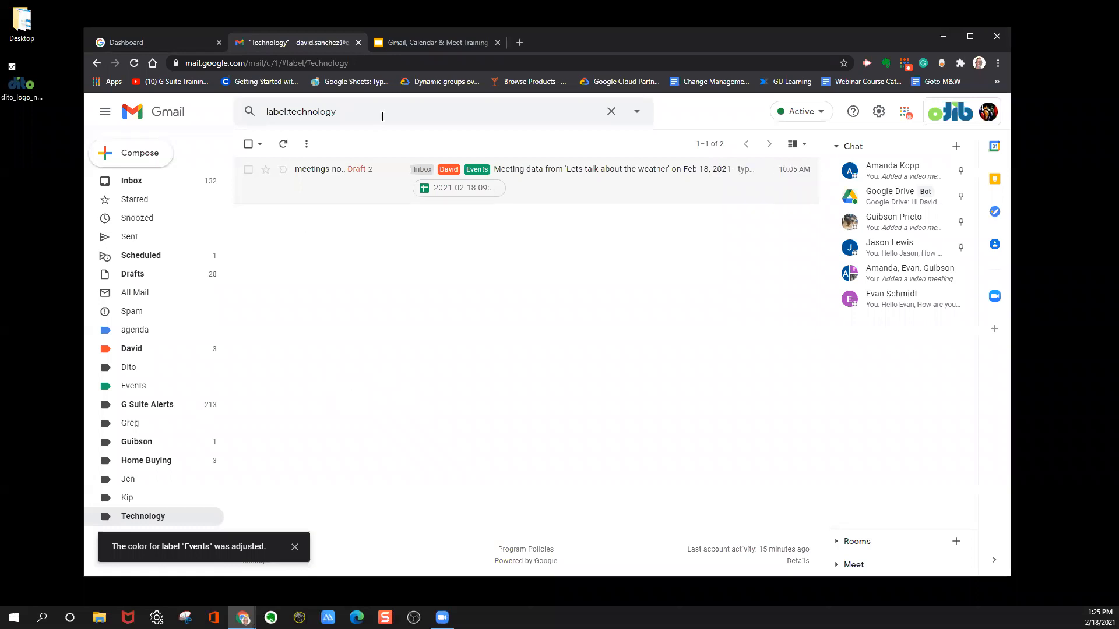
Clear the label search to return to the inbox, and switch to the Google Workspace Dashboard.
{"action": "left_click", "coordinate": [606, 110]}
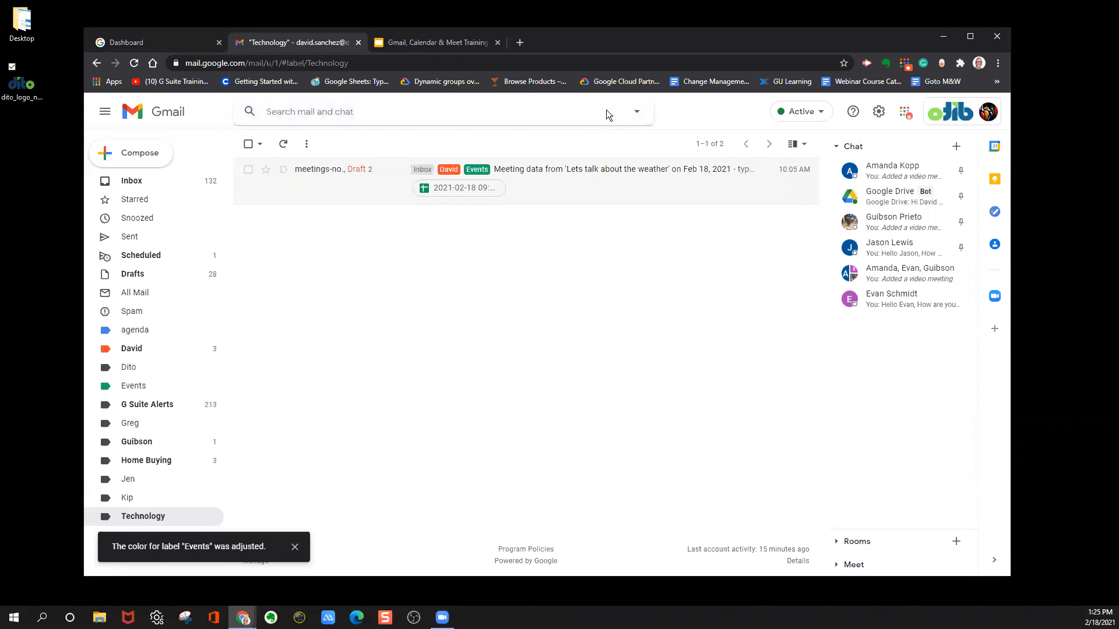
{"action": "left_click", "coordinate": [178, 176]}
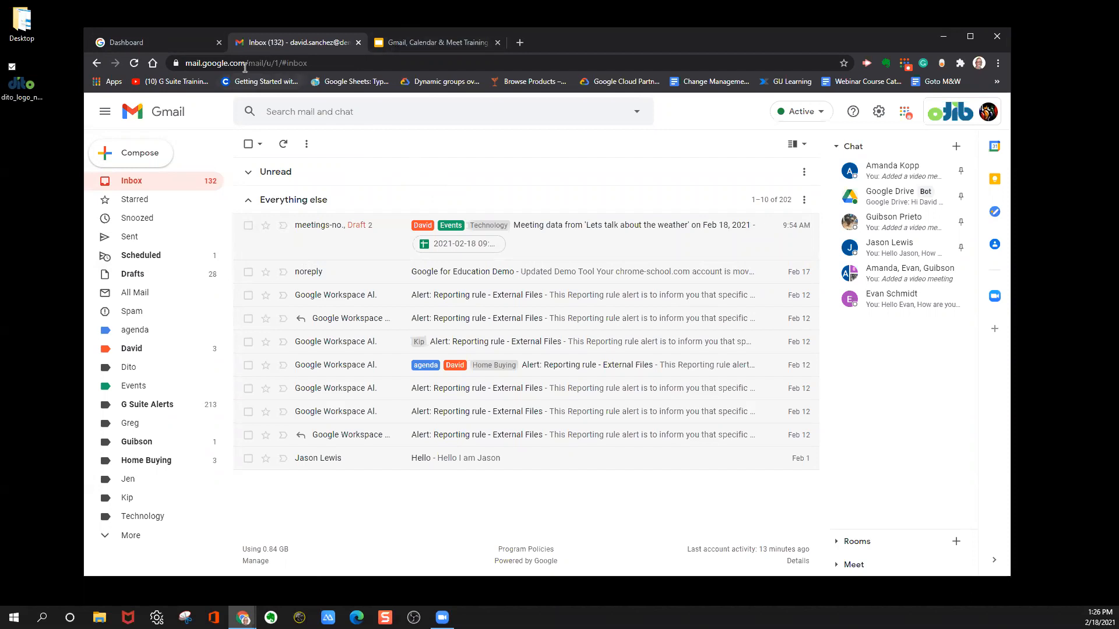
{"action": "left_click", "coordinate": [187, 42]}
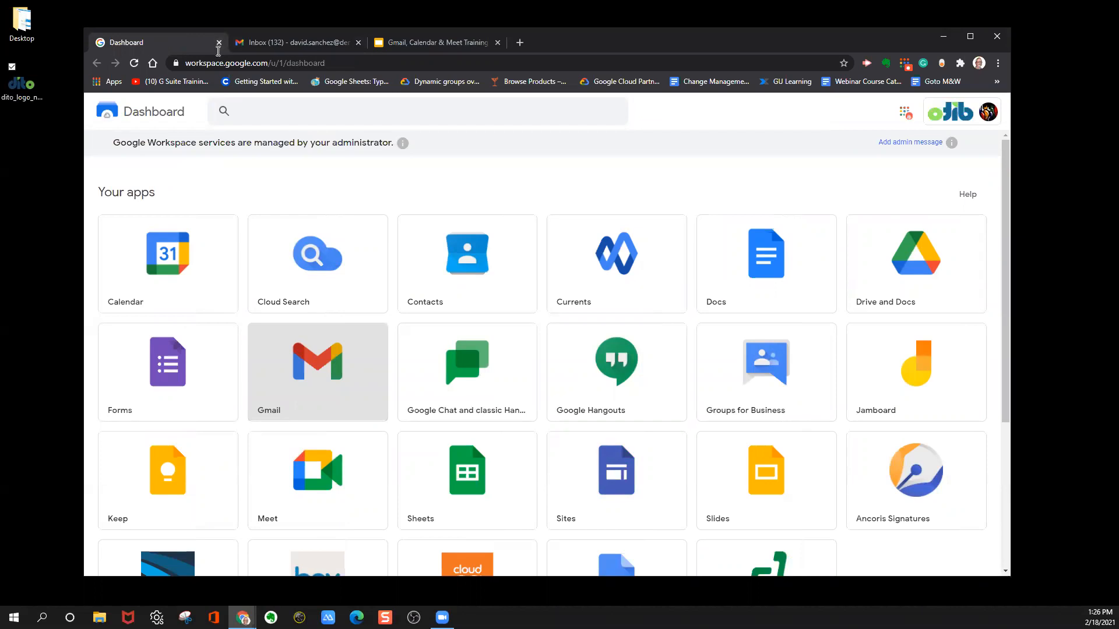
Open Google Calendar from the Dashboard, and hide weekends in the week view before showing them again.
{"action": "left_click", "coordinate": [191, 275]}
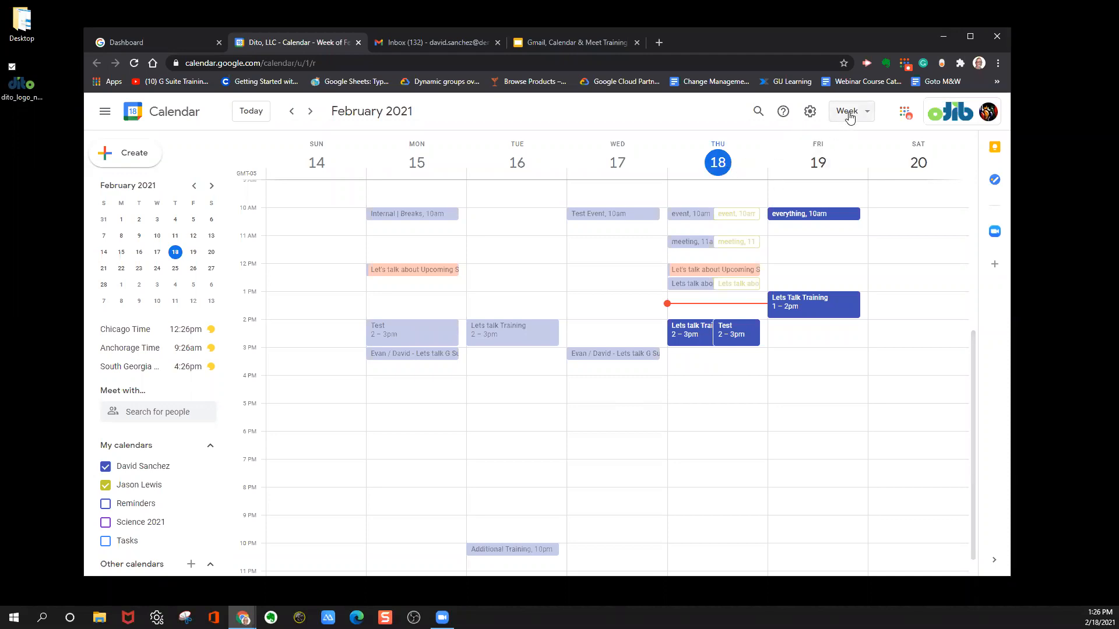
{"action": "left_click", "coordinate": [850, 116]}
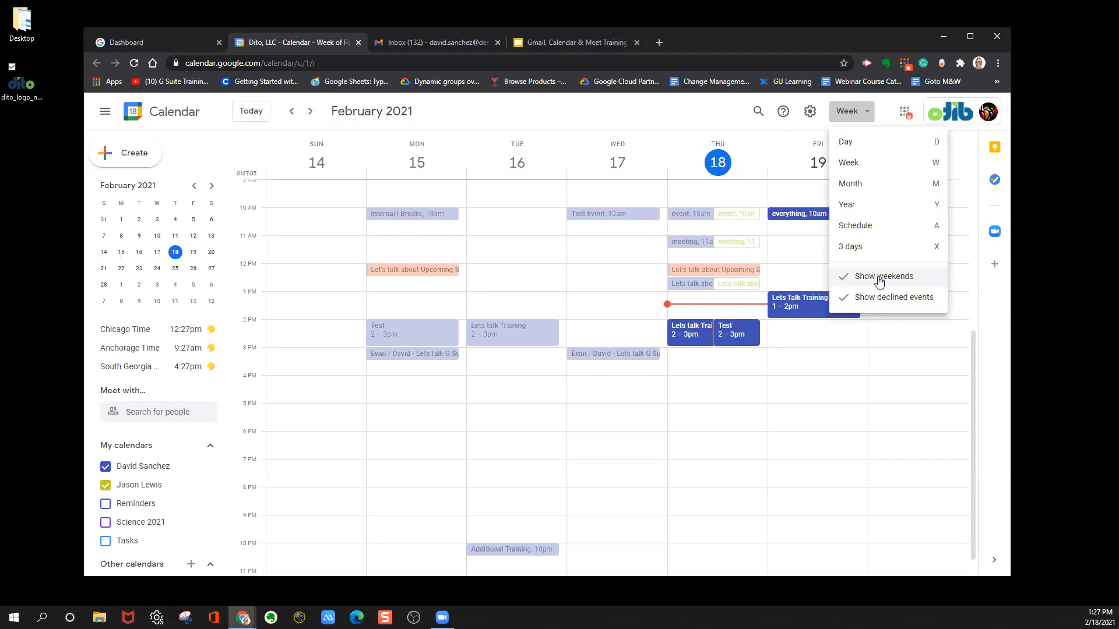
{"action": "left_click", "coordinate": [879, 278]}
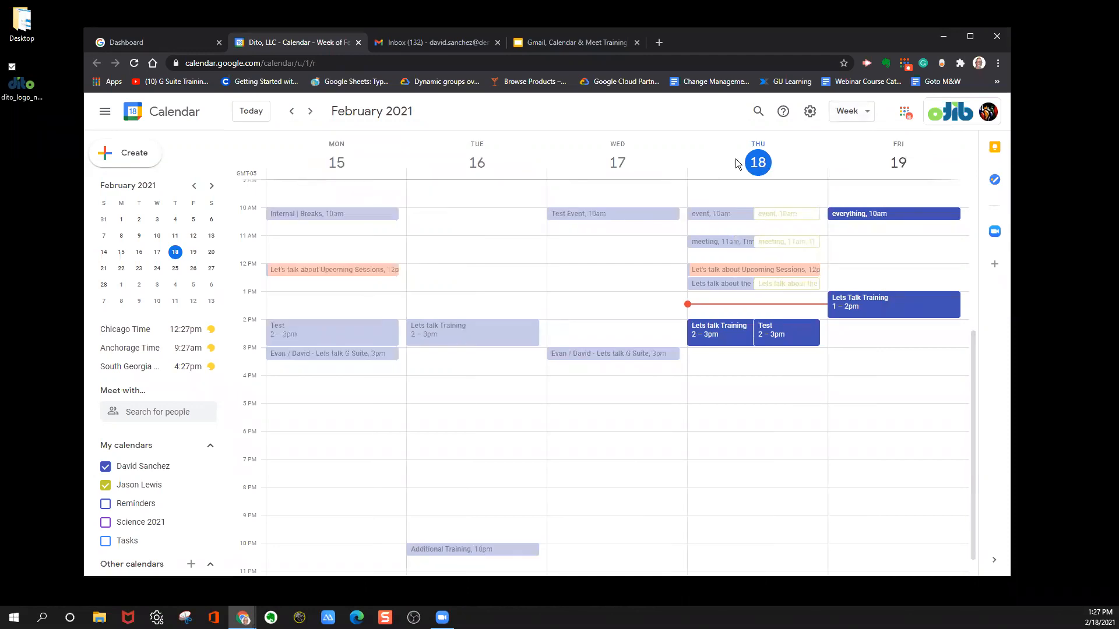
{"action": "left_click", "coordinate": [856, 112]}
{"action": "left_click", "coordinate": [884, 278]}
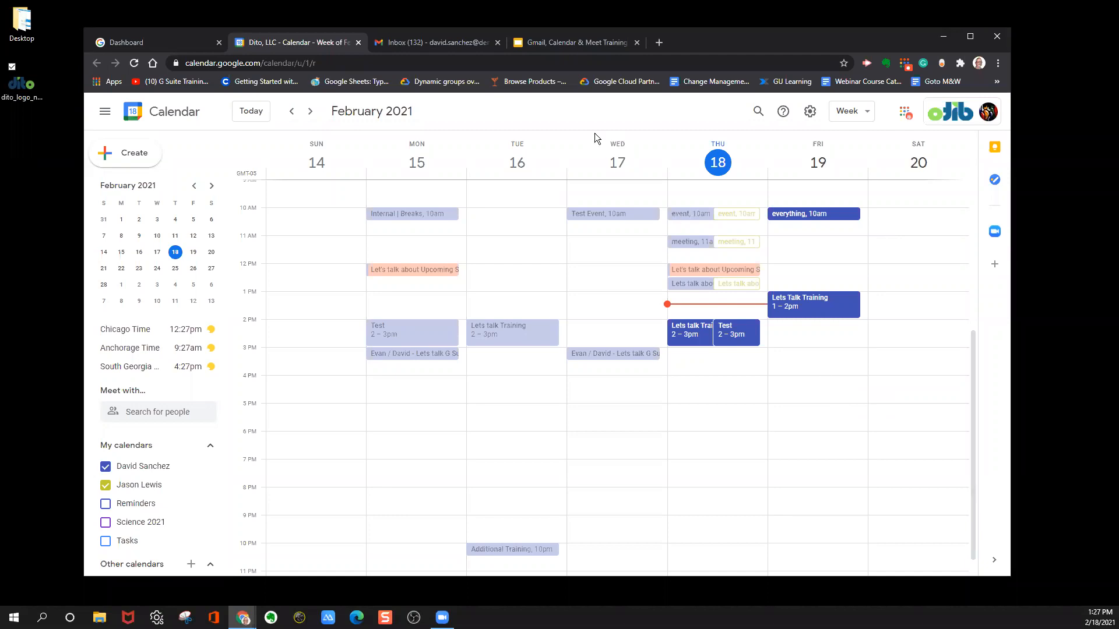
Look through the calendar's day, year and month views, ending back on the week view.
{"action": "left_click", "coordinate": [855, 122]}
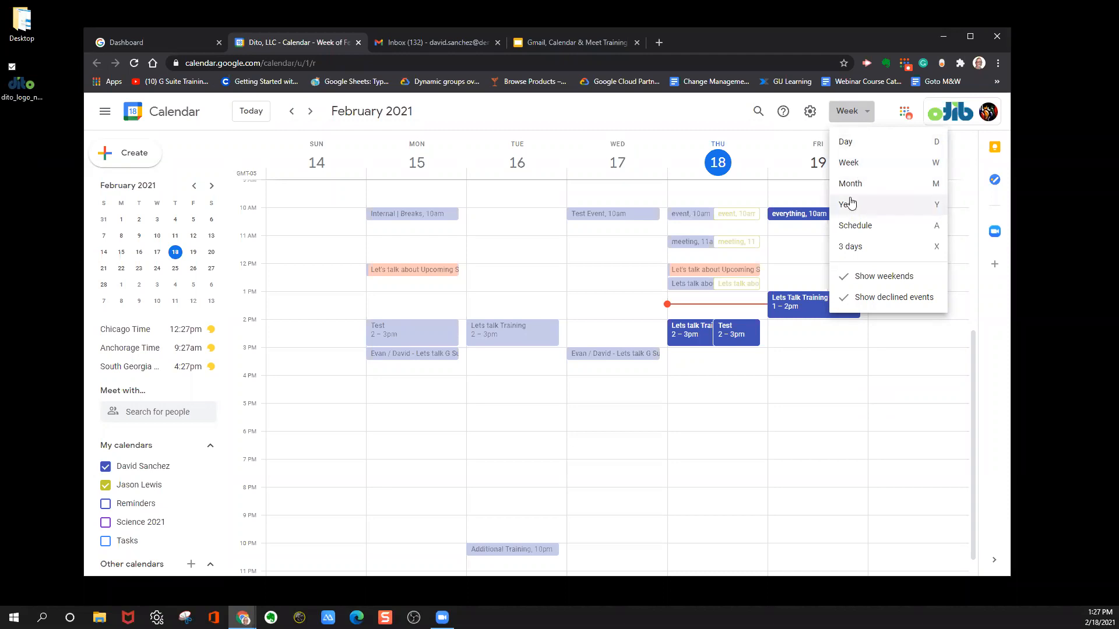
{"action": "left_click", "coordinate": [594, 115]}
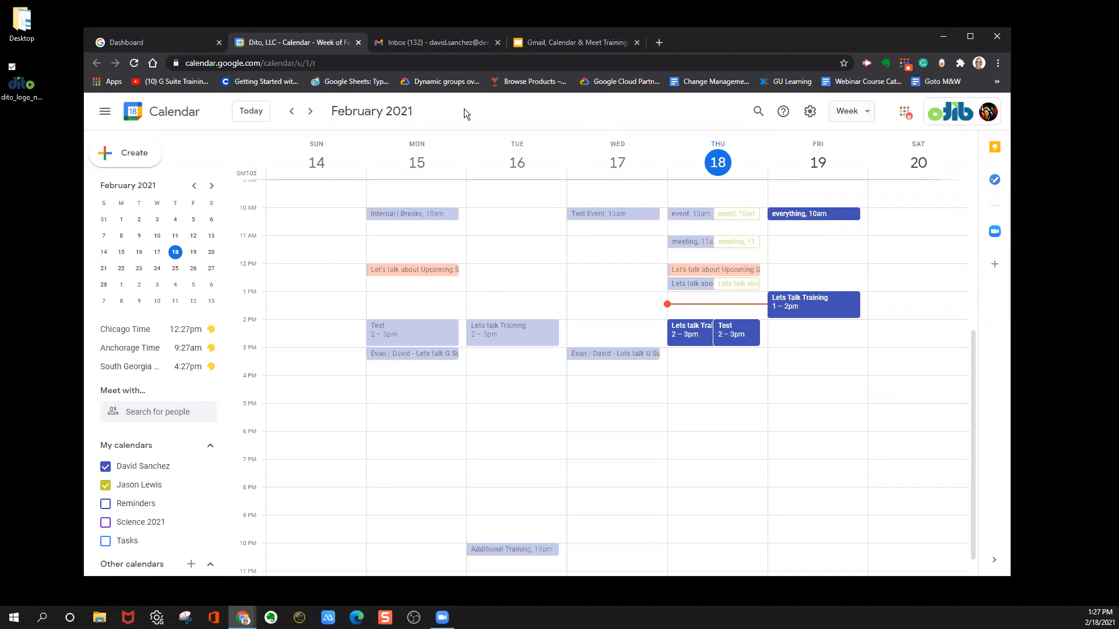
{"action": "key", "text": "d"}
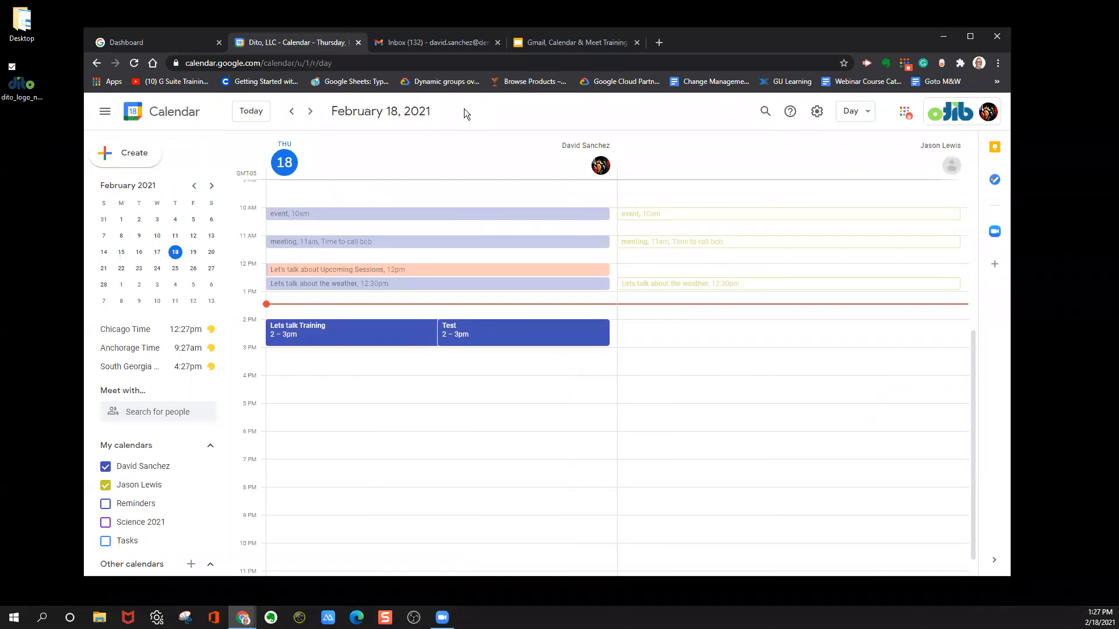
{"action": "key", "text": "y"}
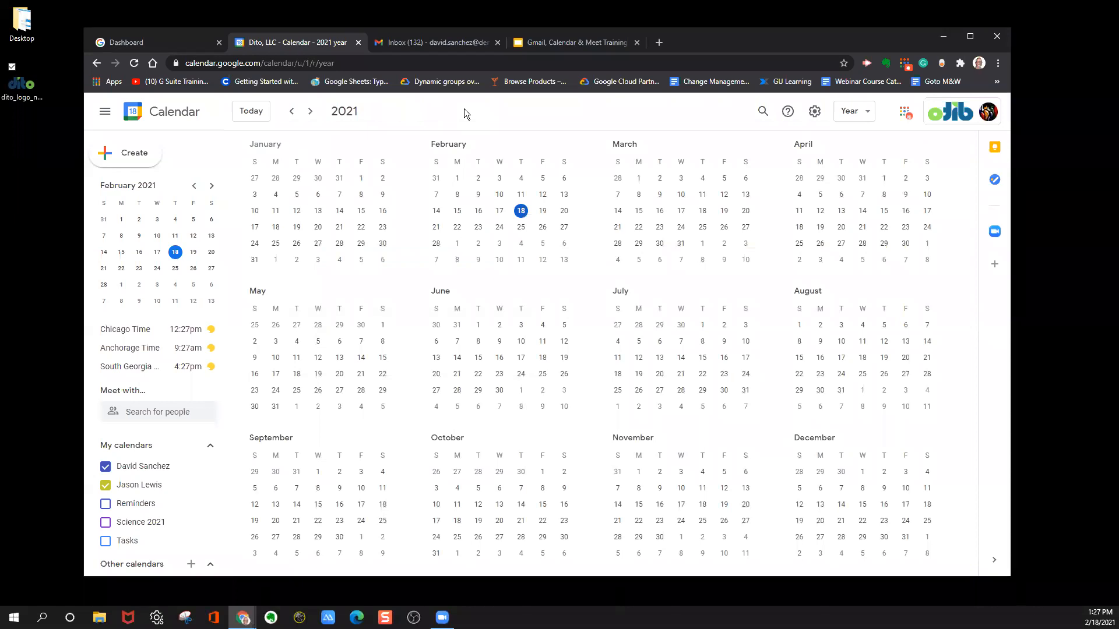
{"action": "key", "text": "m"}
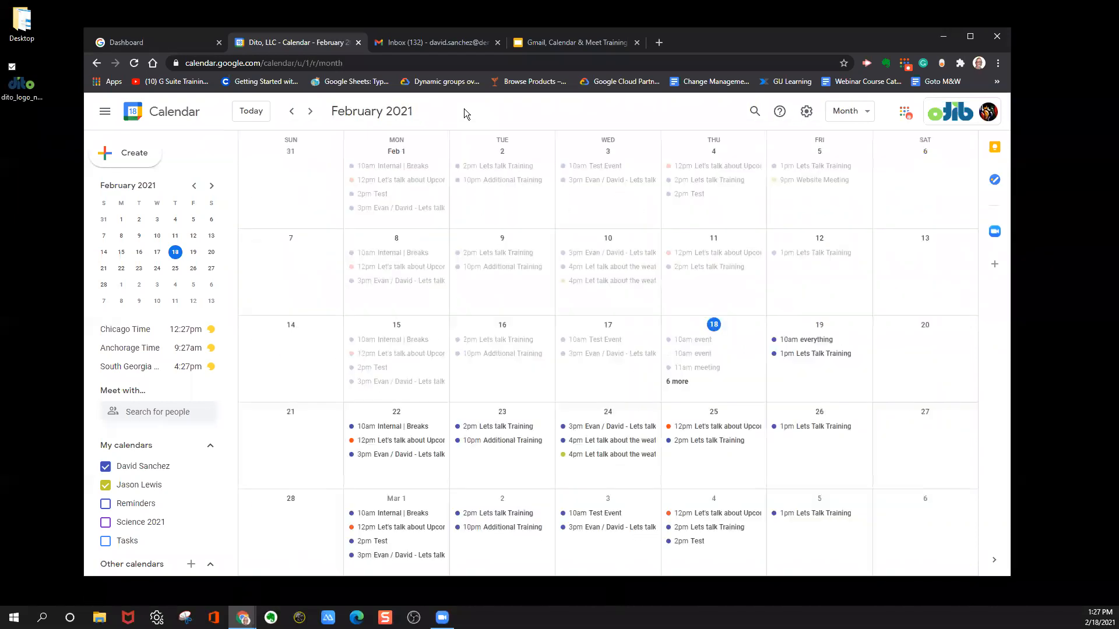
{"action": "key", "text": "w"}
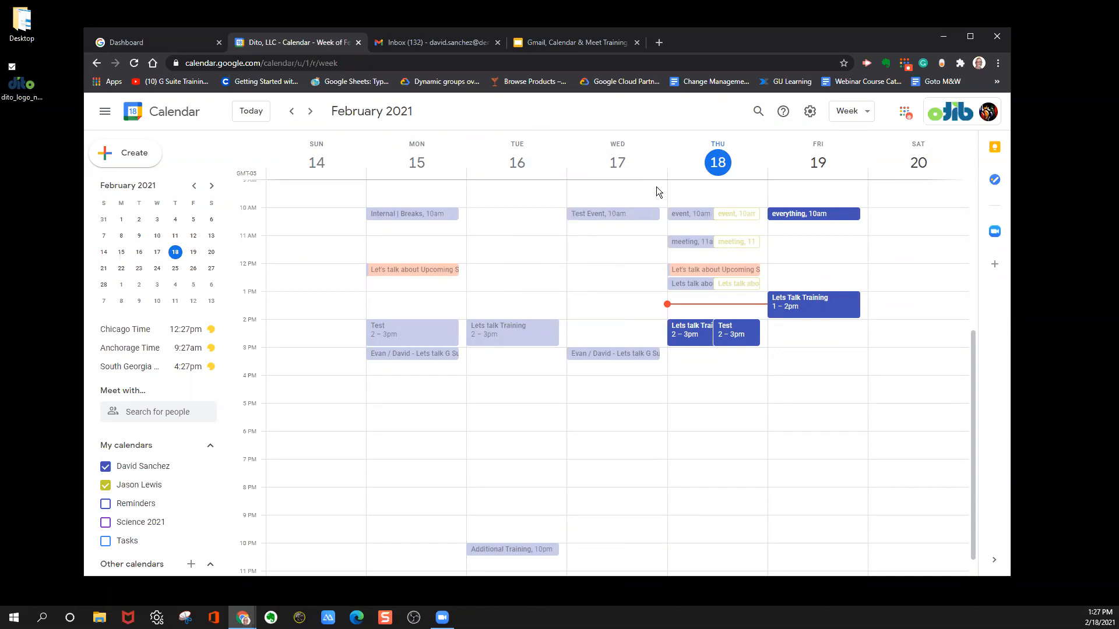
{"action": "left_click", "coordinate": [849, 114]}
{"action": "left_click", "coordinate": [851, 116]}
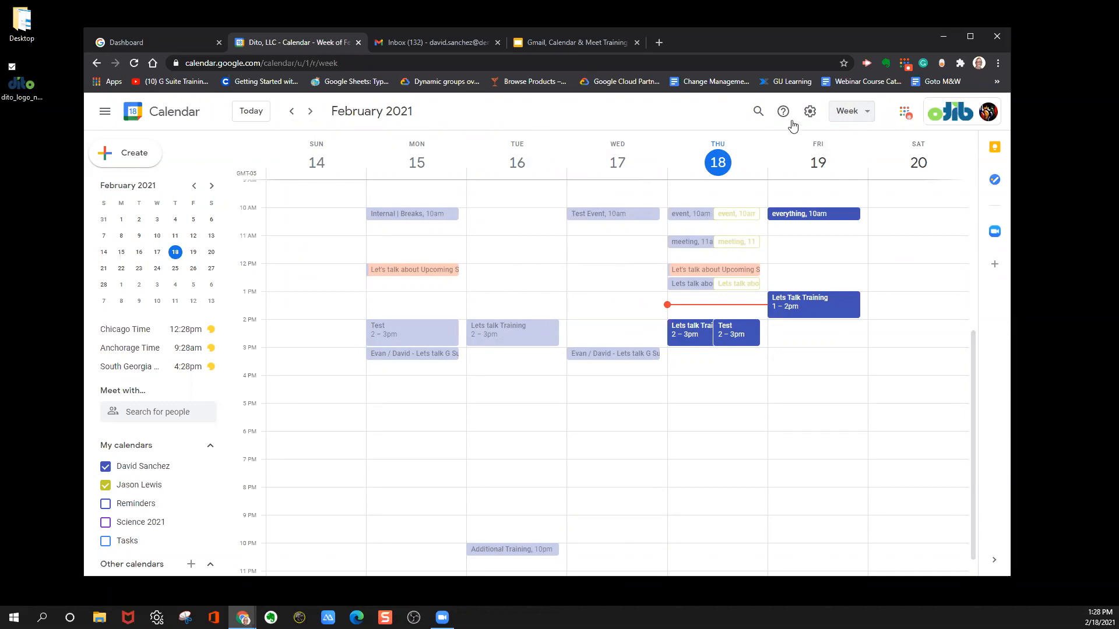
Browse ahead week by week to the week of May 2, 2021, and return to today's week.
{"action": "left_click", "coordinate": [310, 114]}
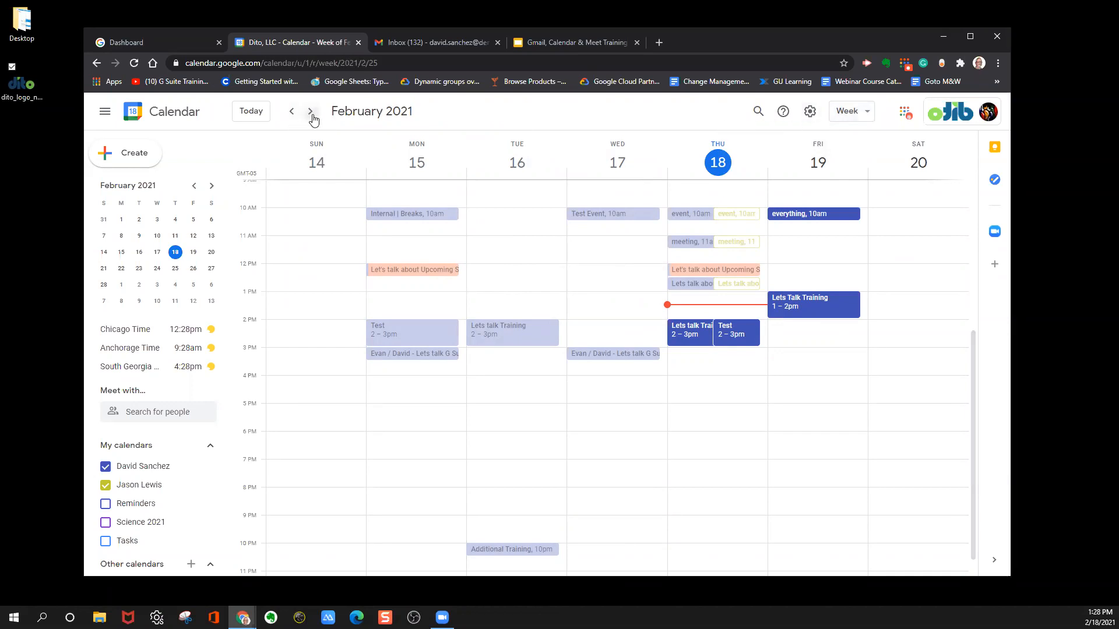
{"action": "left_click", "coordinate": [313, 115]}
{"action": "left_click", "coordinate": [313, 115]}
{"action": "left_click", "coordinate": [313, 116]}
{"action": "left_click", "coordinate": [313, 115]}
{"action": "left_click", "coordinate": [314, 115]}
{"action": "left_click", "coordinate": [315, 115]}
{"action": "left_click", "coordinate": [315, 115]}
{"action": "left_click", "coordinate": [316, 116]}
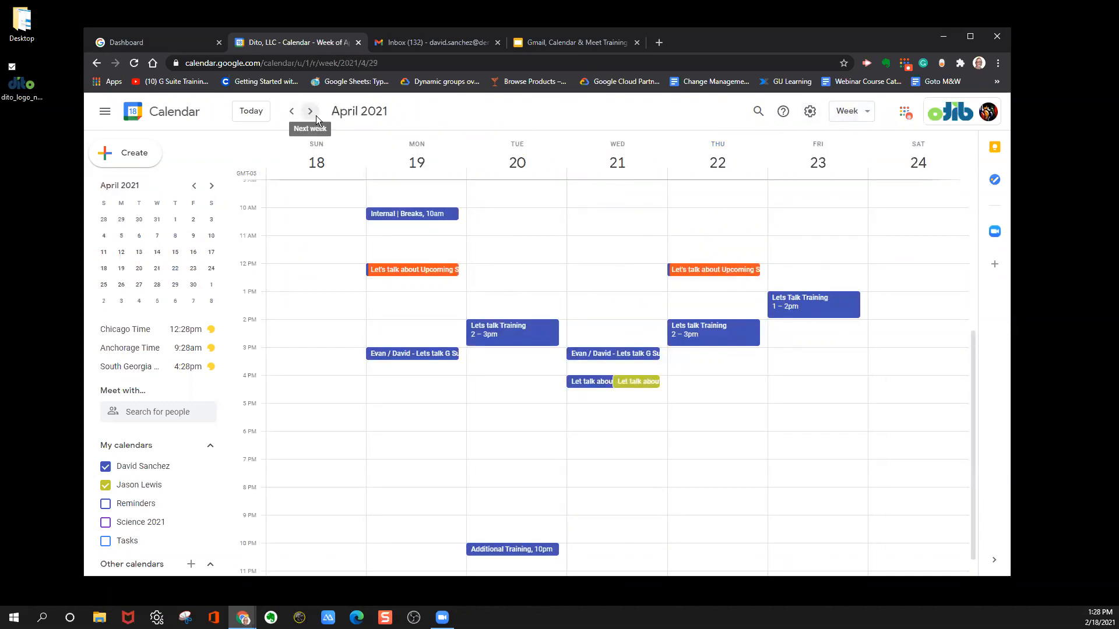
{"action": "left_click", "coordinate": [316, 115]}
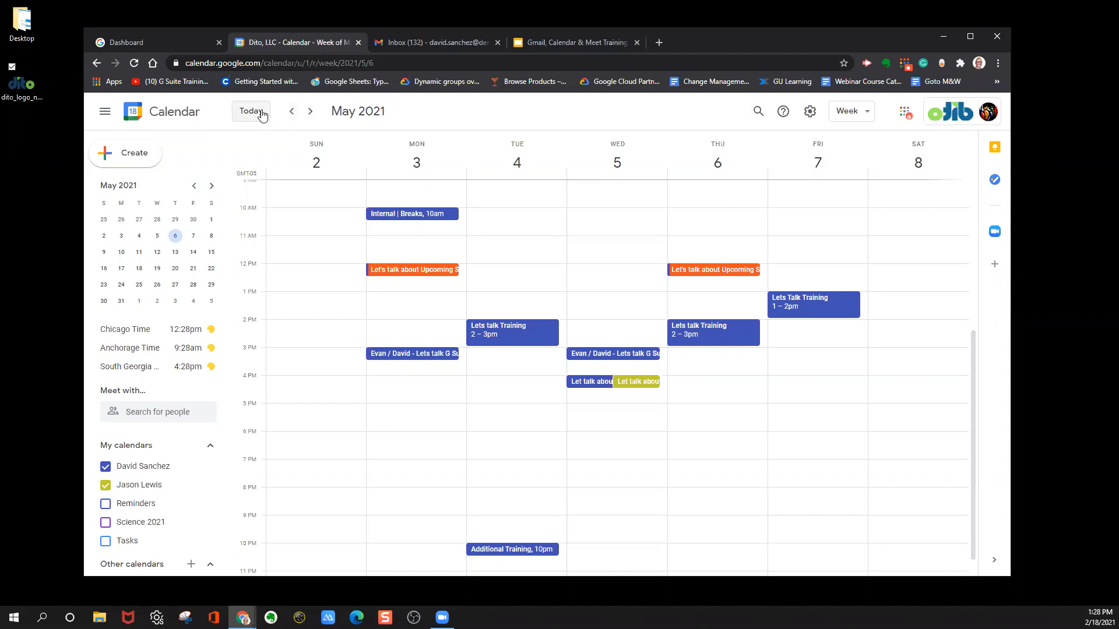
{"action": "left_click", "coordinate": [252, 113]}
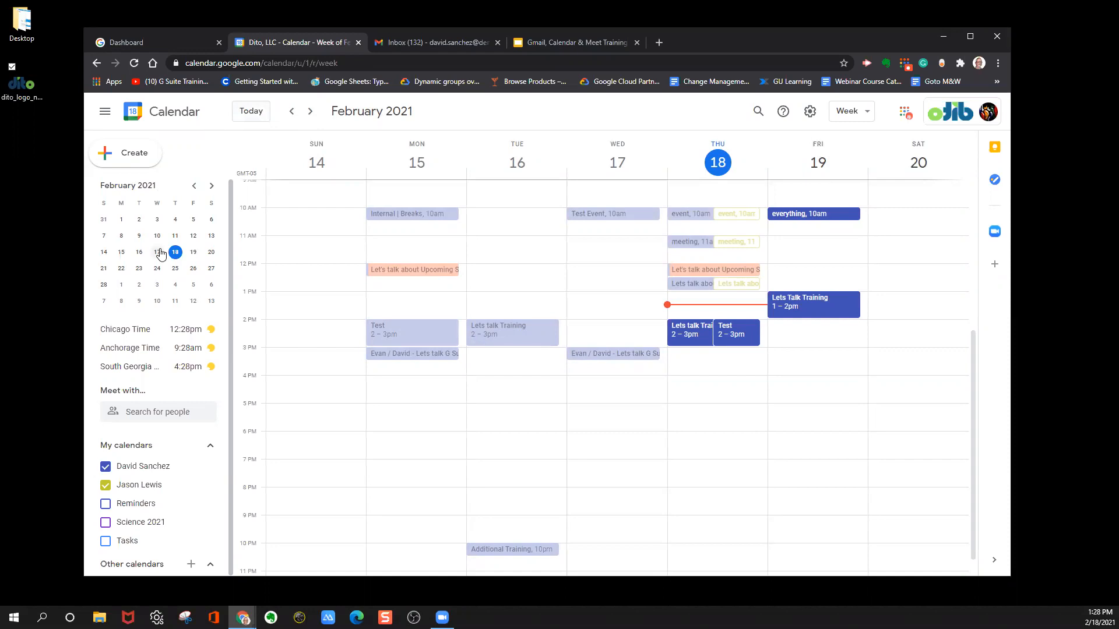
Browse the mini calendar ahead to May 2021 and back to February 2021 without changing the displayed week.
{"action": "left_click", "coordinate": [212, 186]}
{"action": "left_click", "coordinate": [212, 186]}
{"action": "left_click", "coordinate": [212, 187]}
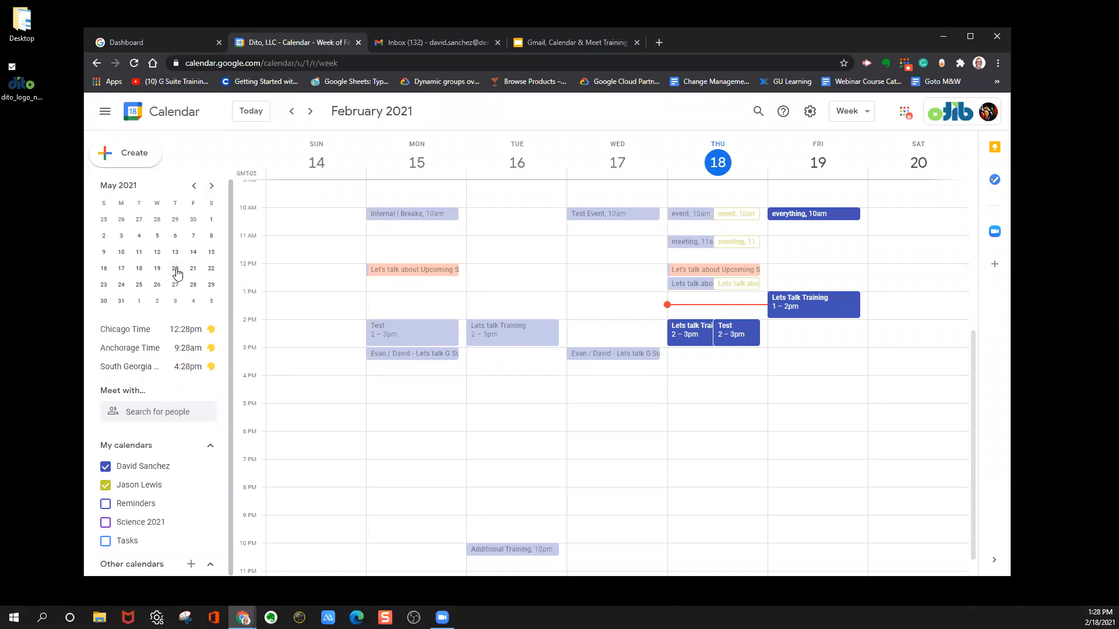
{"action": "left_click", "coordinate": [196, 187]}
{"action": "left_click", "coordinate": [195, 186]}
{"action": "left_click", "coordinate": [195, 186]}
{"action": "left_click", "coordinate": [195, 187]}
{"action": "left_click", "coordinate": [212, 187]}
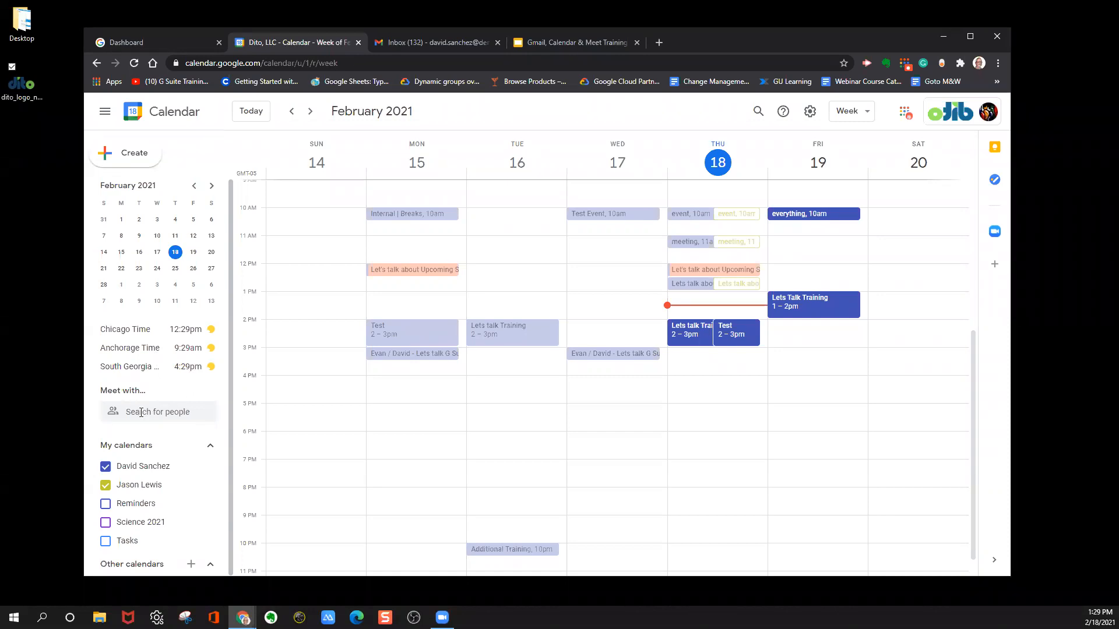
Find the first two colleagues by name under Meet with and overlay their calendars on the week.
{"action": "left_click", "coordinate": [147, 410]}
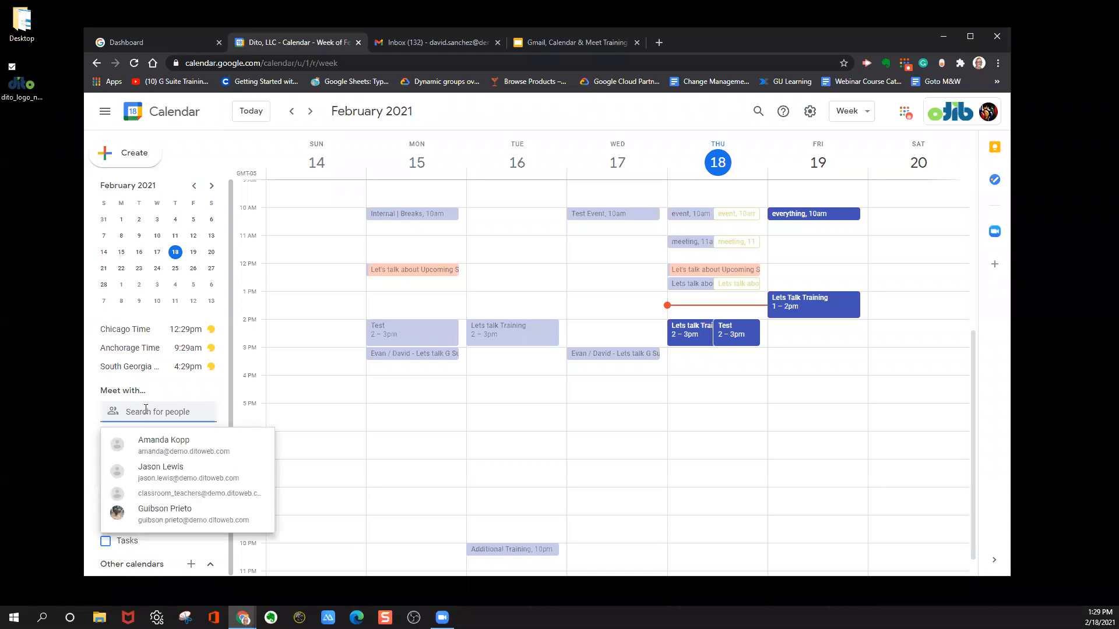
{"action": "type", "text": "am"}
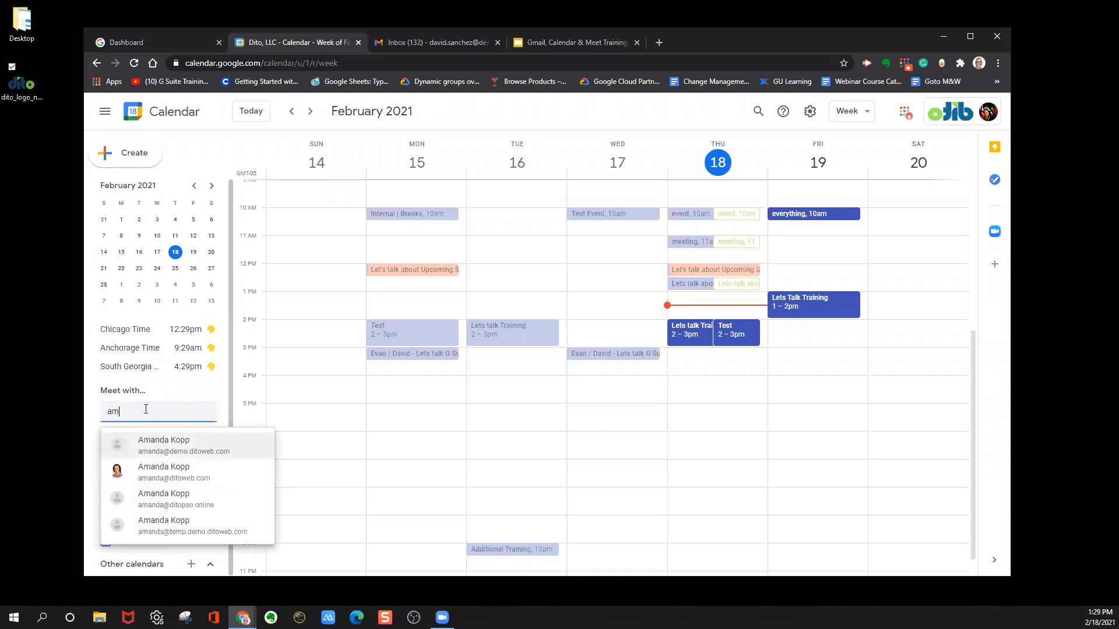
{"action": "left_click", "coordinate": [153, 449]}
{"action": "type", "text": "jason"}
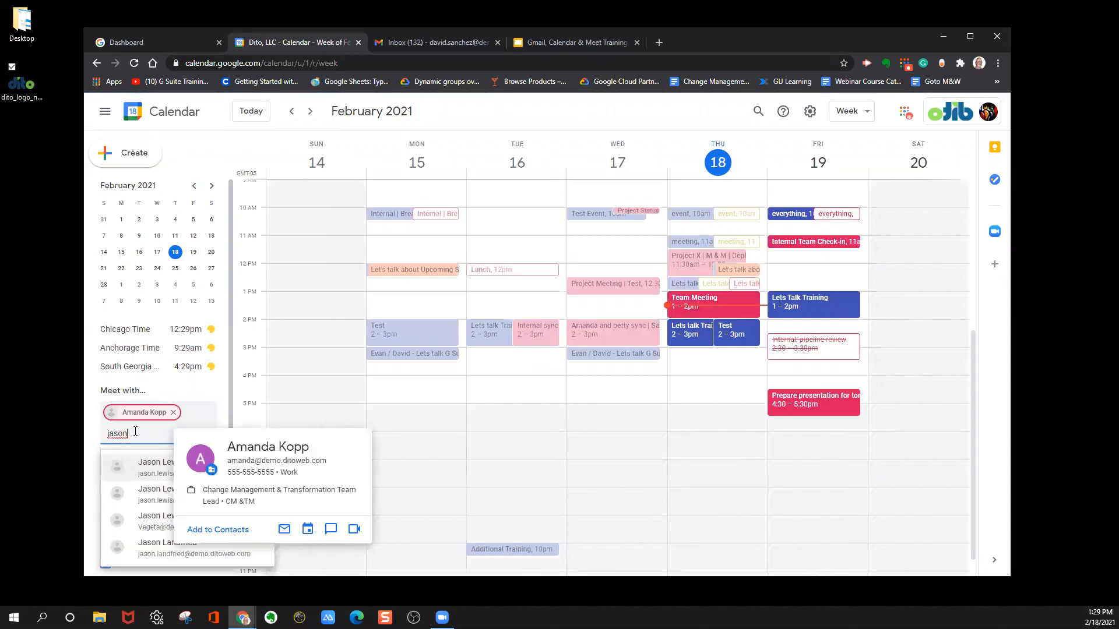
{"action": "left_click", "coordinate": [167, 471]}
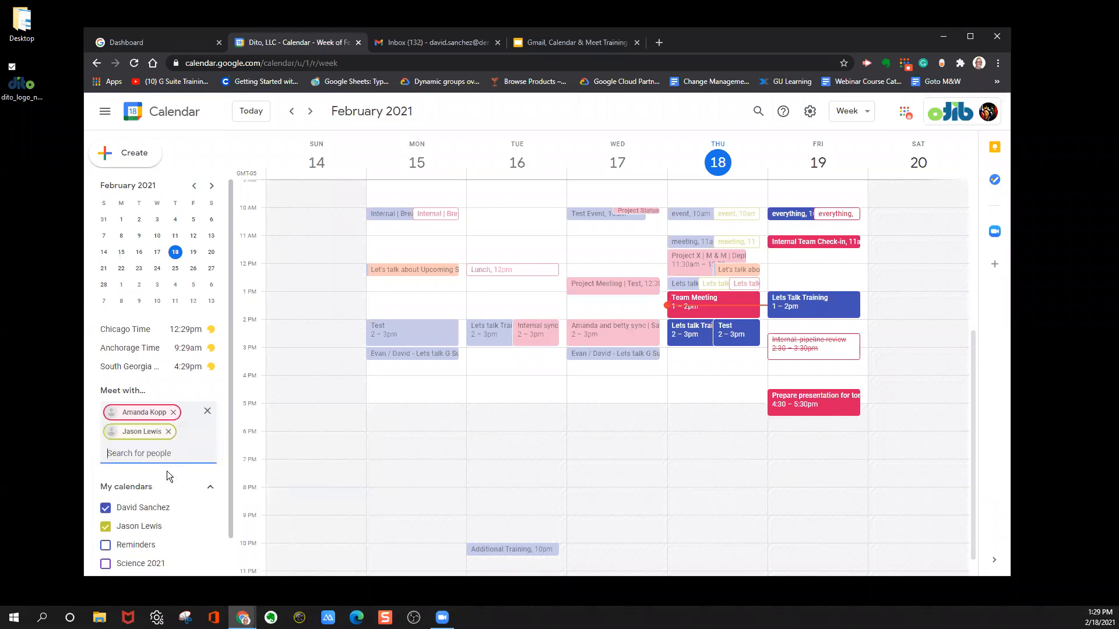
Add a third and a fourth colleague to Meet with to compare everyone's availability in the same week.
{"action": "type", "text": "guibson"}
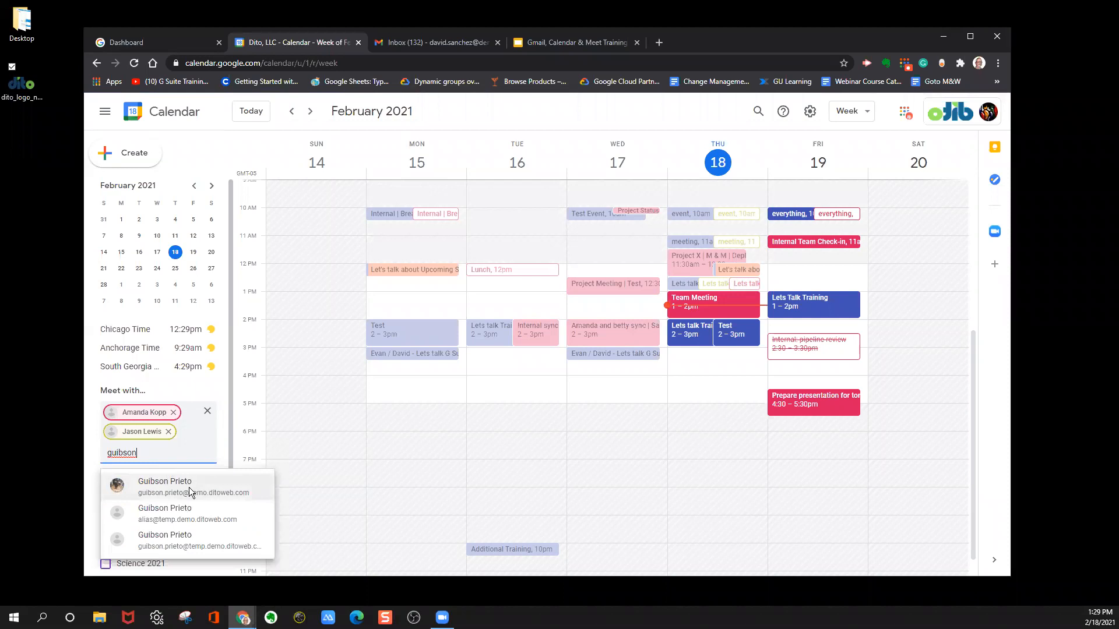
{"action": "left_click", "coordinate": [188, 492]}
{"action": "type", "text": "evan"}
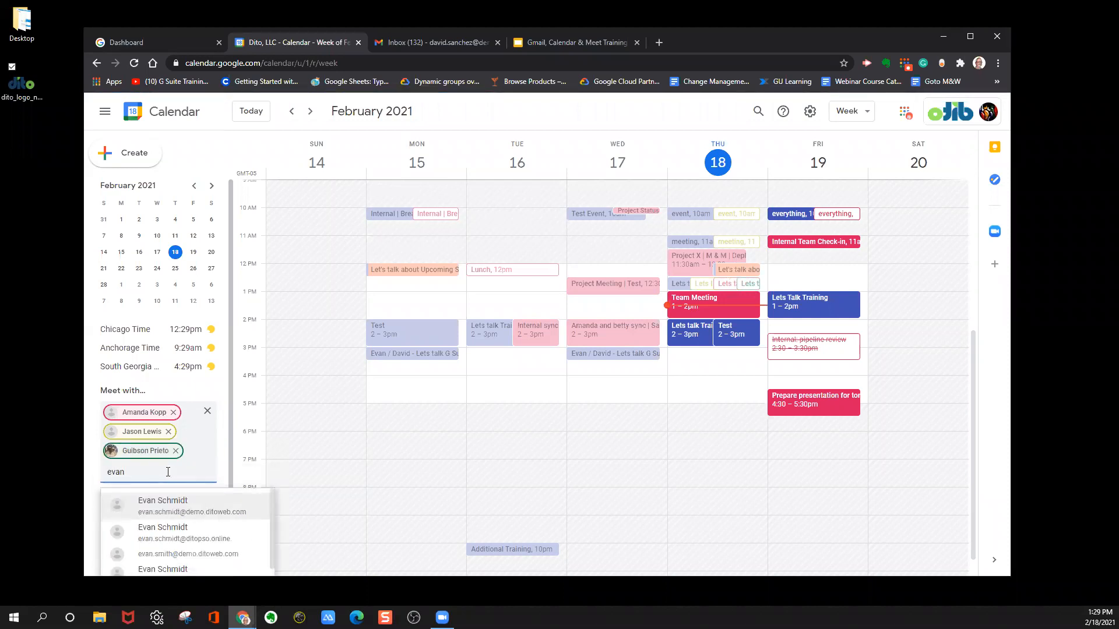
{"action": "key", "text": "Return"}
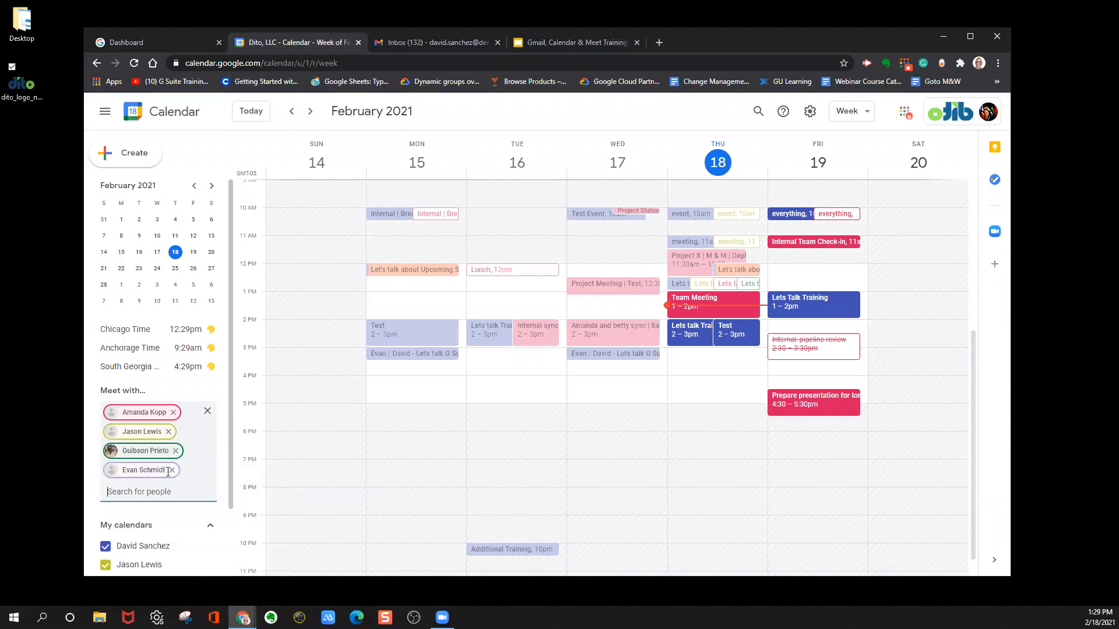
{"action": "mouse_move", "coordinate": [173, 475]}
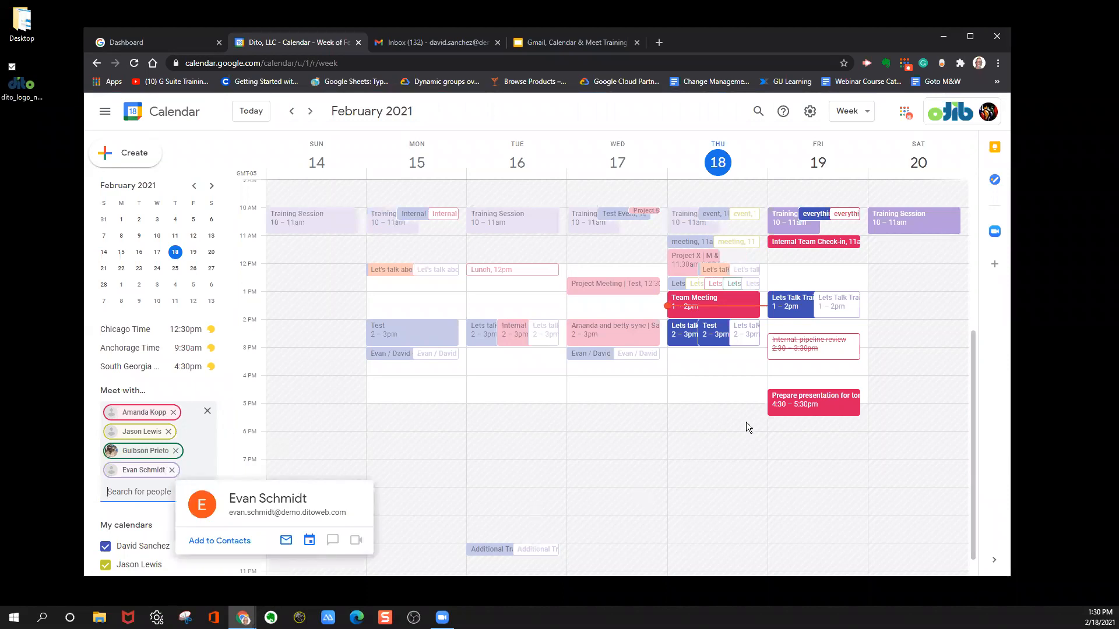
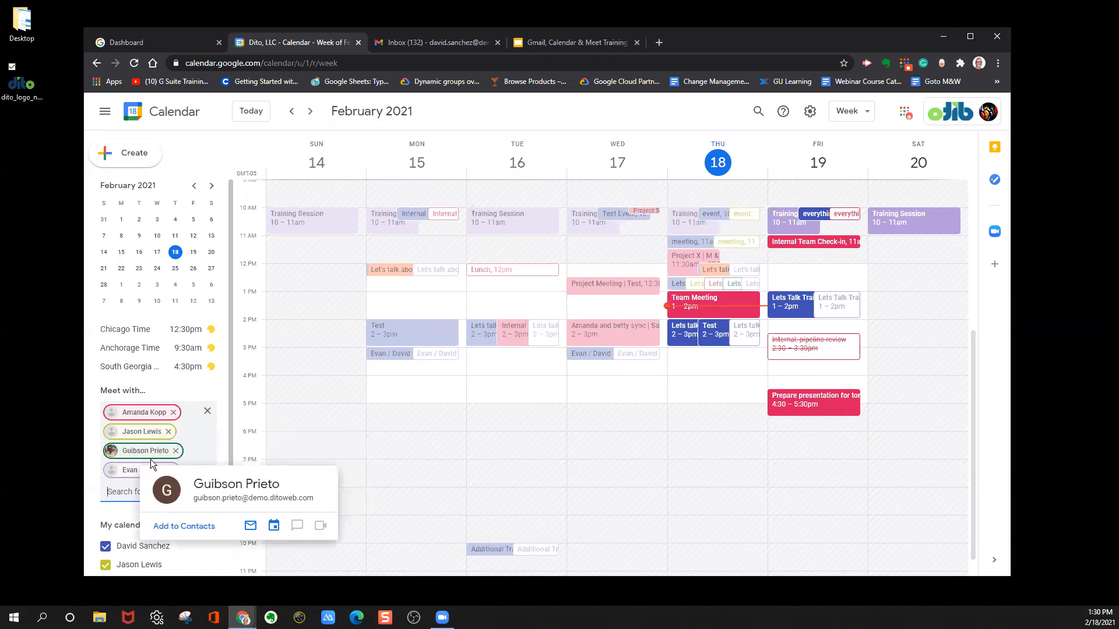
Start an event on Thursday, February 18 at 3:00pm with the compared colleagues as guests, titled "Let's talk about Google Workspace".
{"action": "mouse_move", "coordinate": [124, 468]}
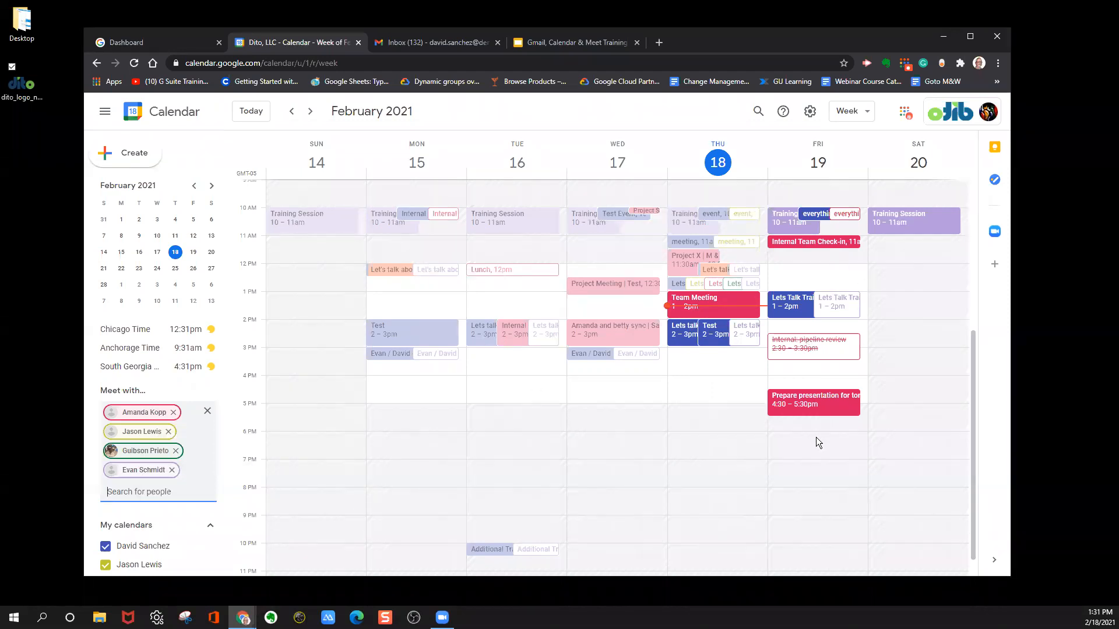
{"action": "left_click", "coordinate": [709, 352]}
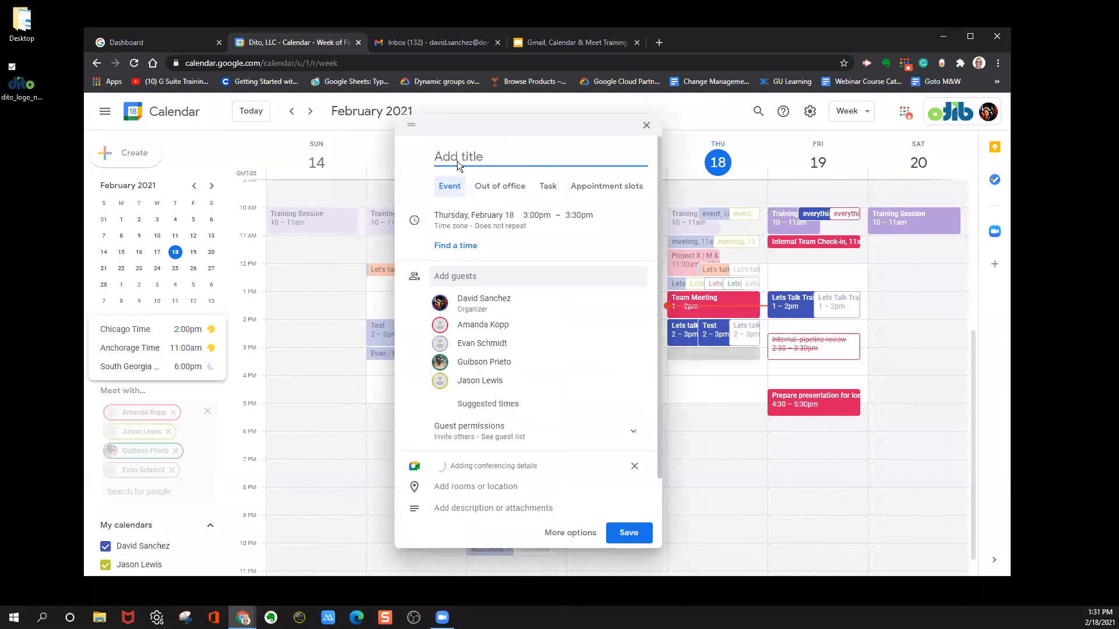
{"action": "type", "text": "L"}
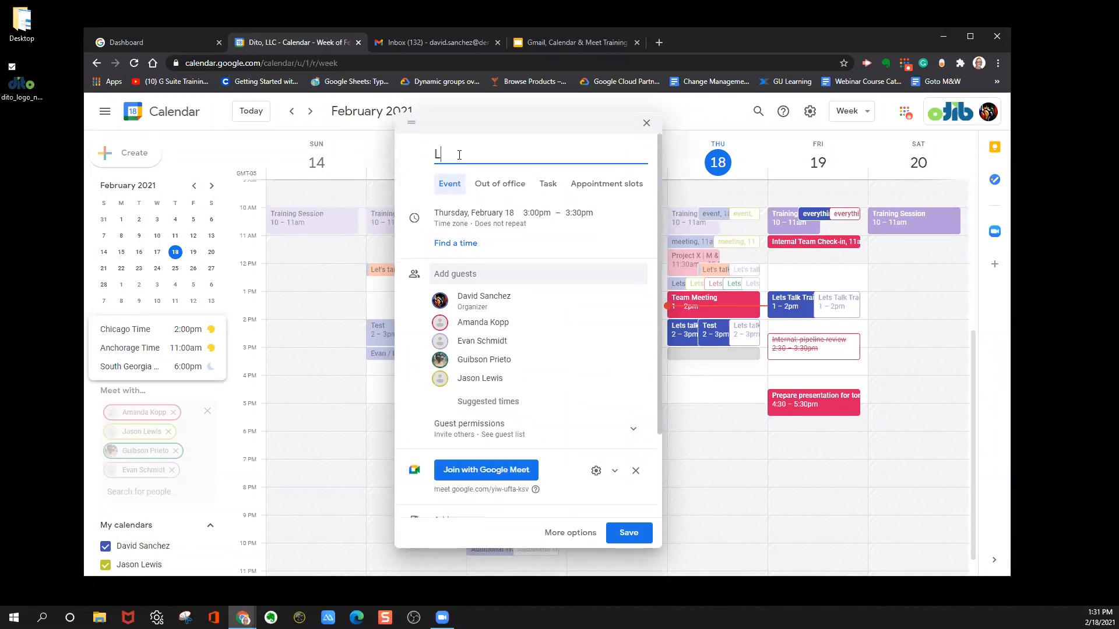
{"action": "type", "text": "et's talk"}
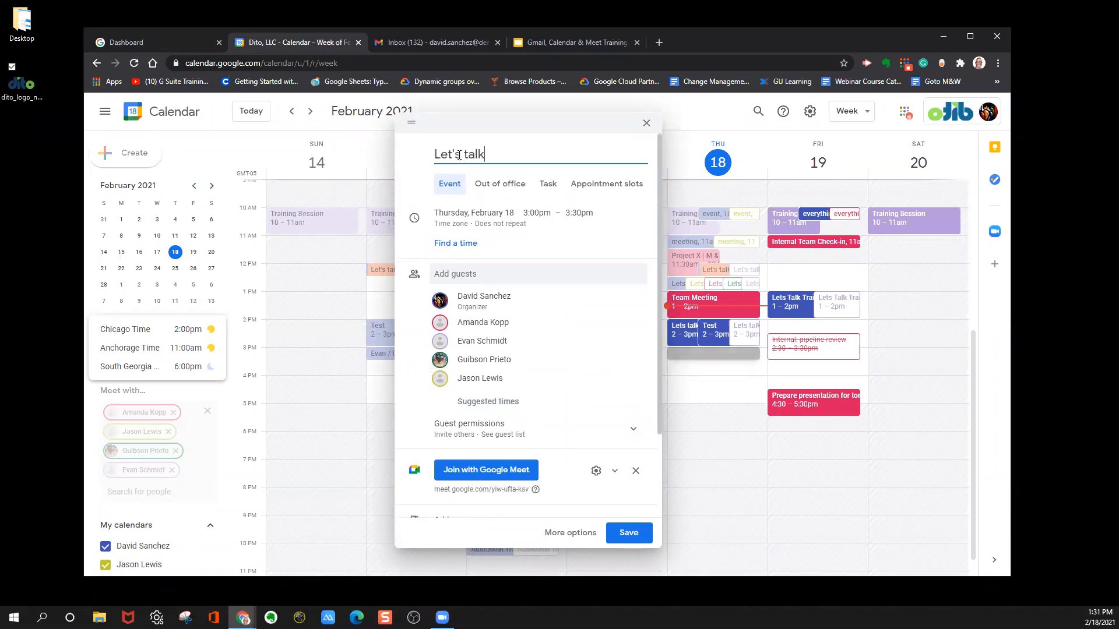
{"action": "type", "text": " about Googl"}
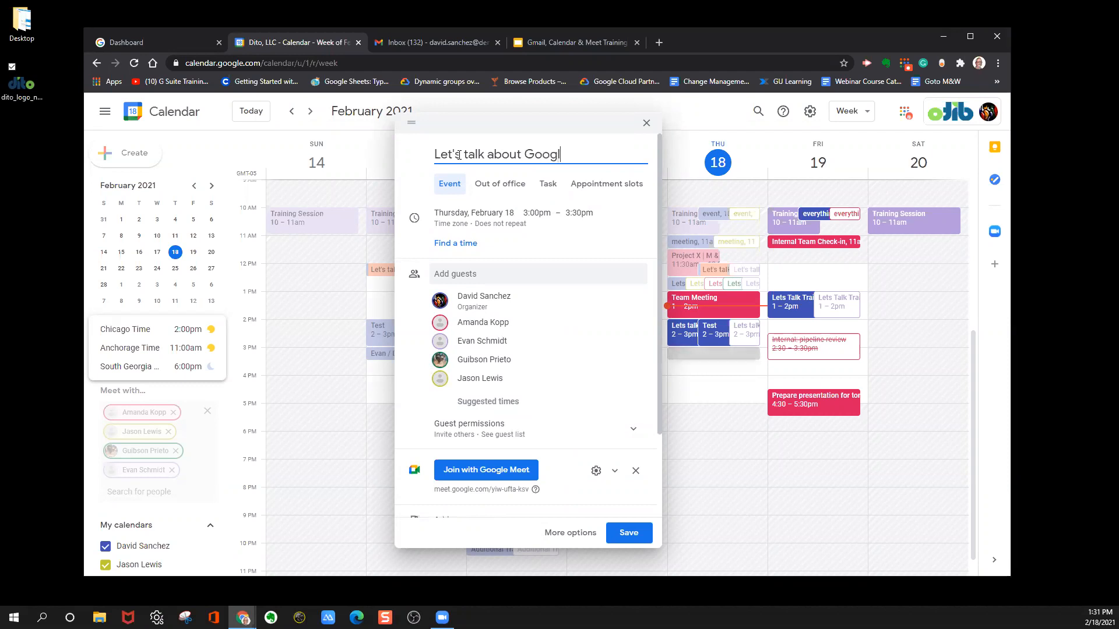
{"action": "type", "text": "e Workspace"}
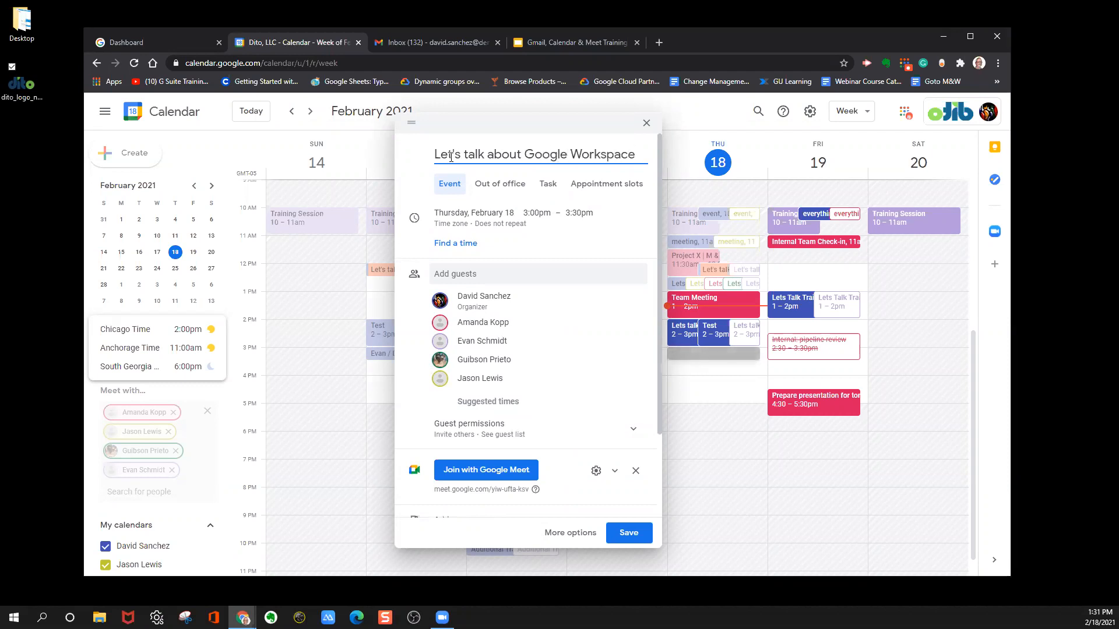
Review the event's Google Meet joining details, and save the event with invitation emails sent to the guests.
{"action": "scroll", "coordinate": [570, 289], "scroll_direction": "down", "scroll_amount": 2}
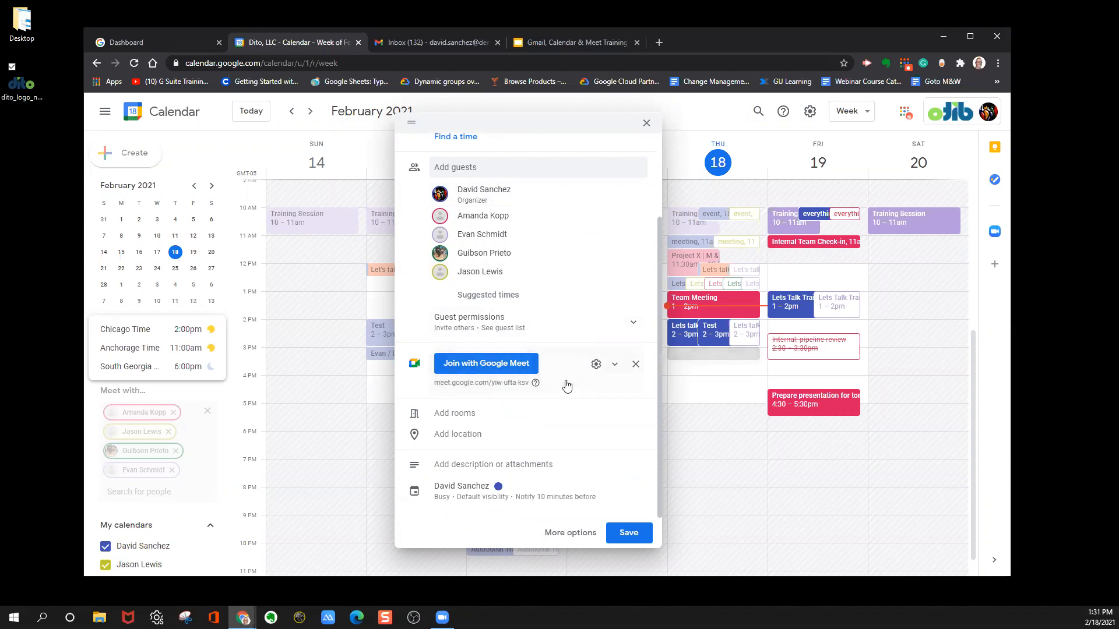
{"action": "left_click", "coordinate": [617, 367]}
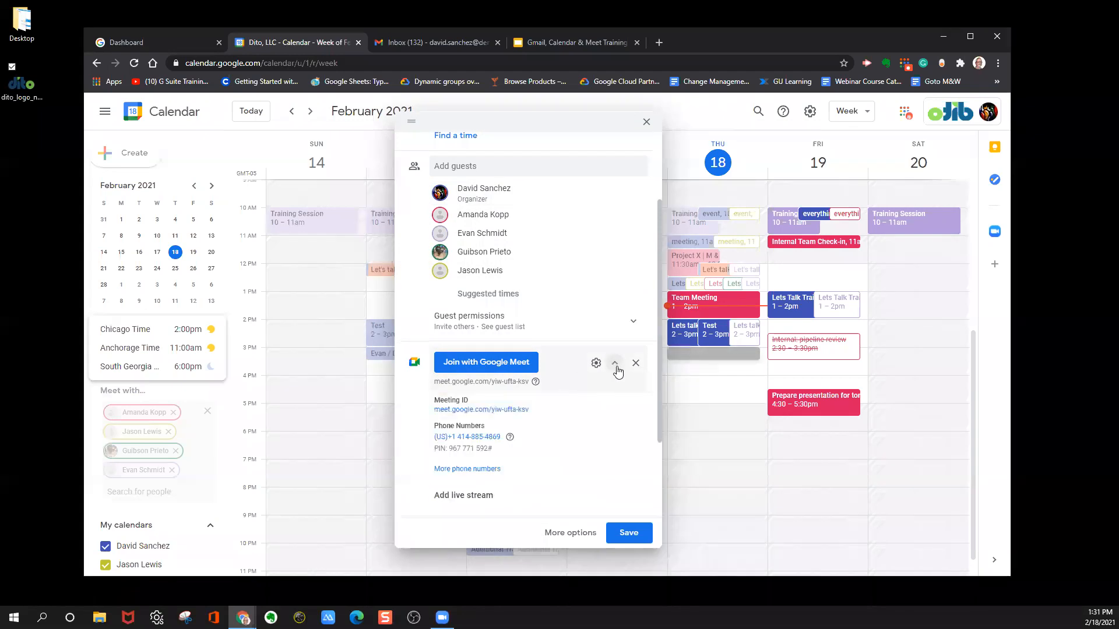
{"action": "scroll", "coordinate": [507, 393], "scroll_direction": "down", "scroll_amount": 2}
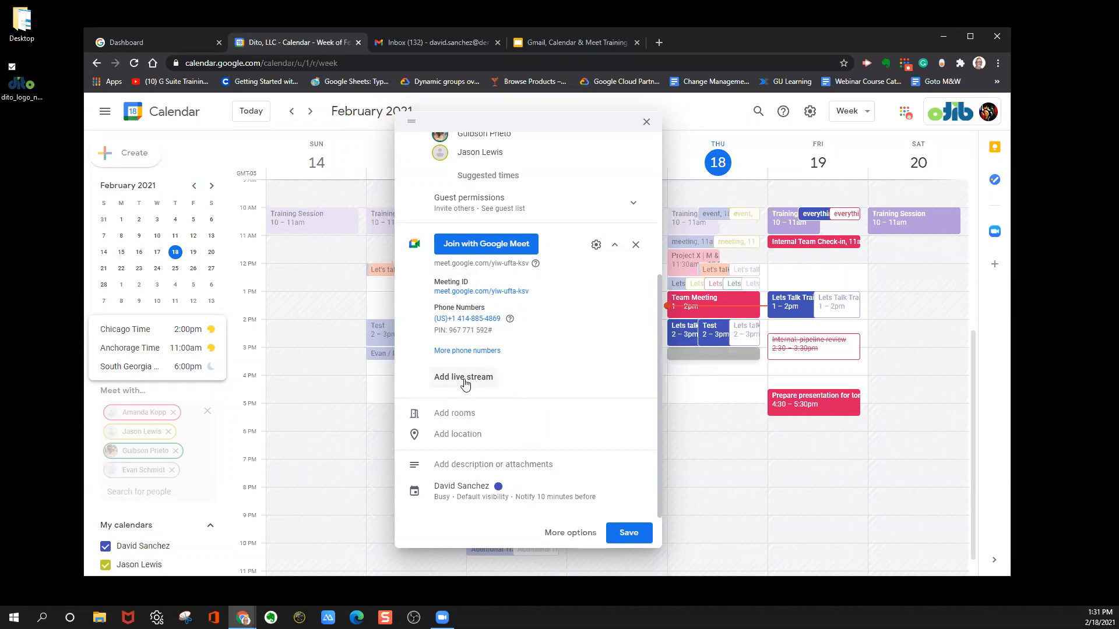
{"action": "scroll", "coordinate": [571, 340], "scroll_direction": "up", "scroll_amount": 4}
{"action": "scroll", "coordinate": [569, 341], "scroll_direction": "down", "scroll_amount": 4}
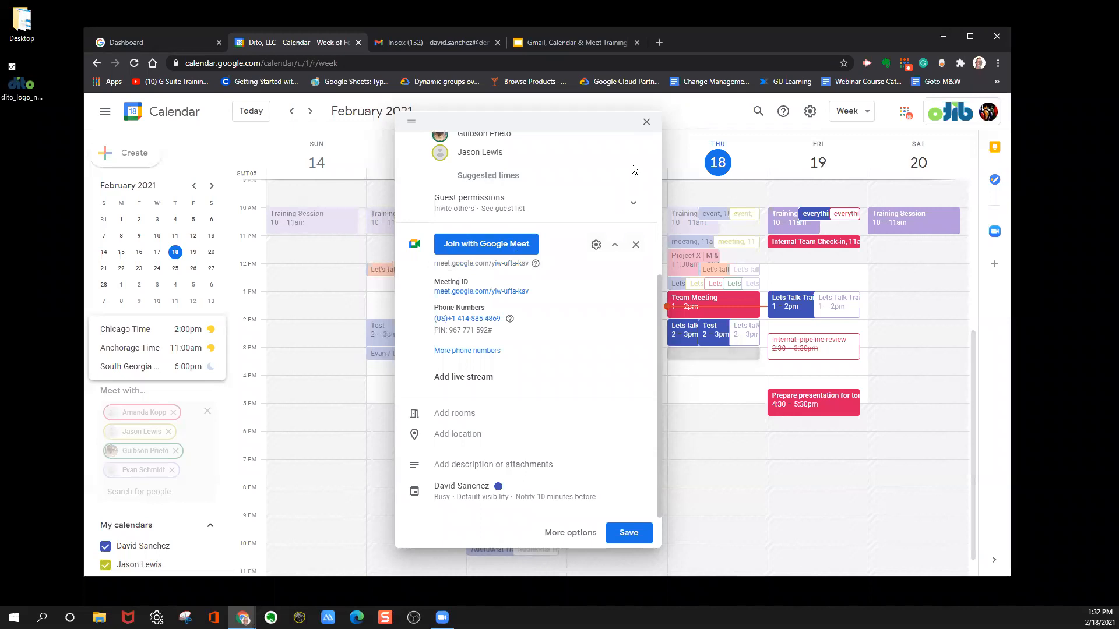
{"action": "left_click", "coordinate": [613, 245]}
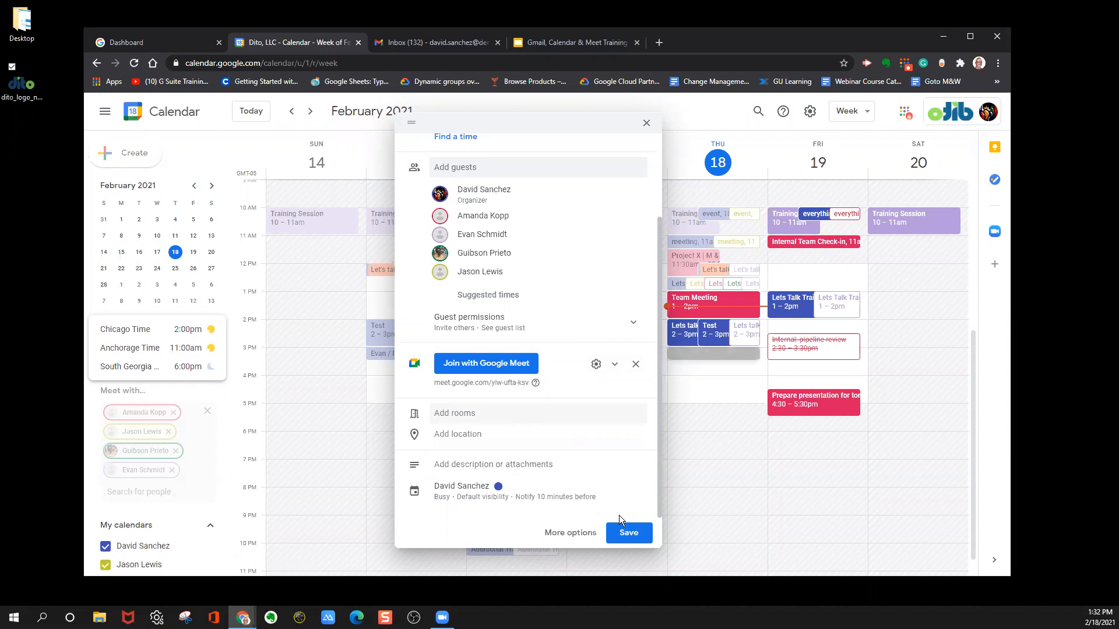
{"action": "left_click", "coordinate": [629, 533]}
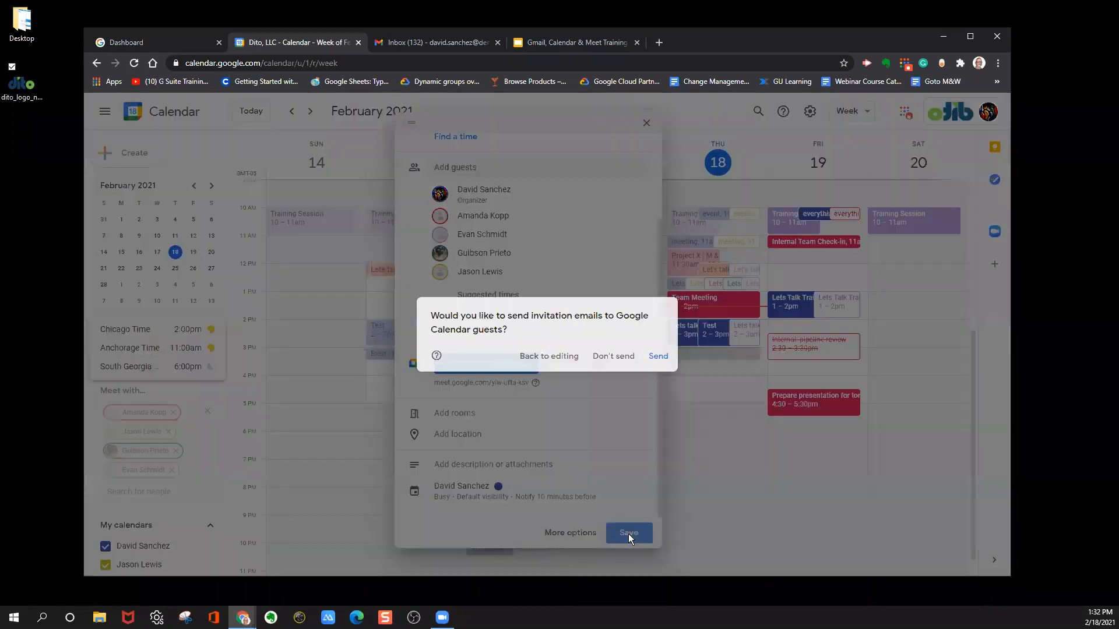
{"action": "left_click", "coordinate": [656, 356]}
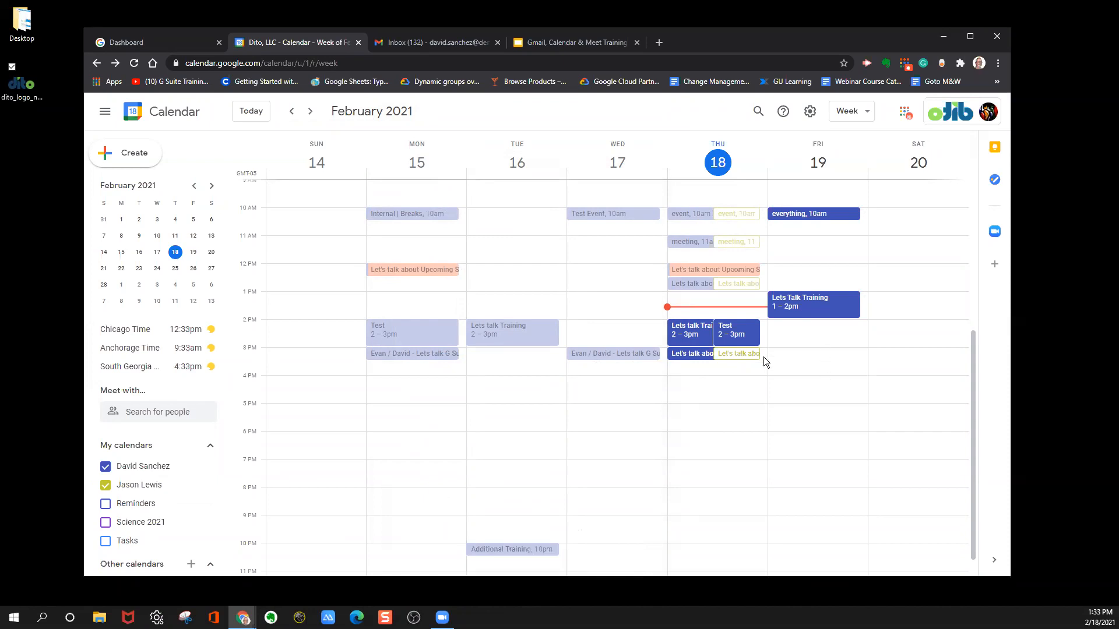
Start a new event on Thursday, February 18 at 4:00pm titled "Phone Conversation".
{"action": "left_click", "coordinate": [683, 380]}
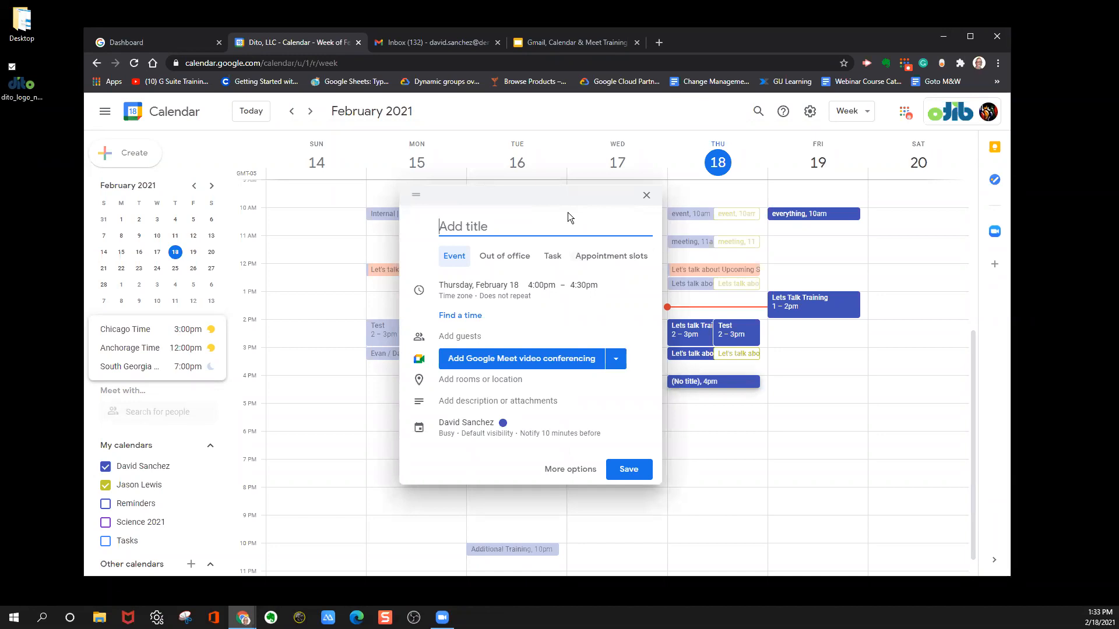
{"action": "type", "text": "Phone COnversation"}
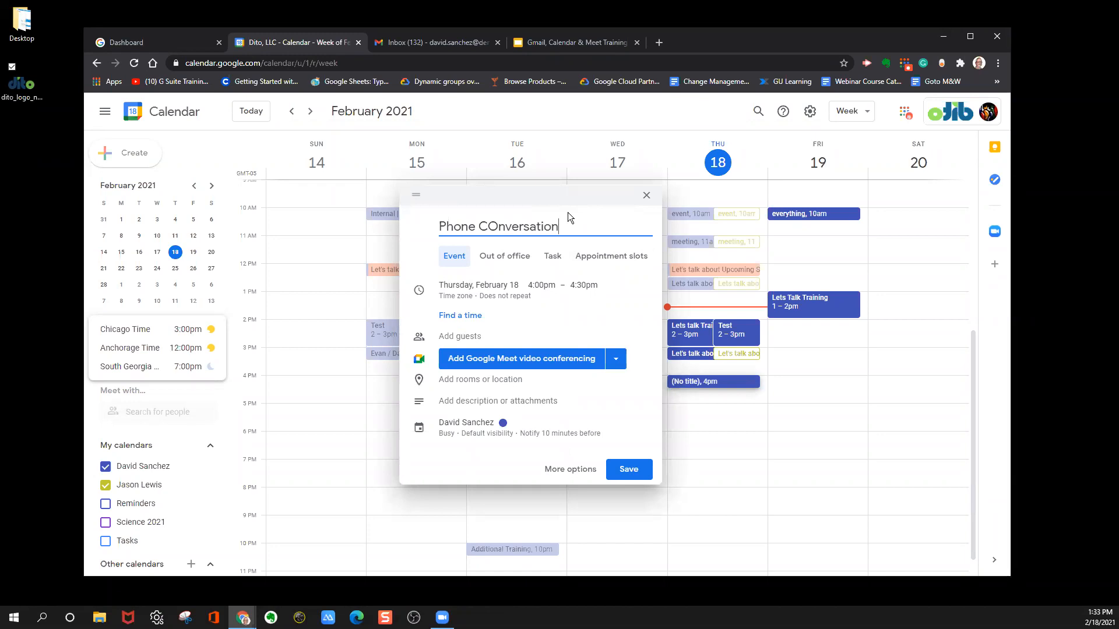
{"action": "left_click", "coordinate": [496, 226]}
{"action": "key", "text": "BackSpace"}
{"action": "type", "text": "o"}
Open the event's full details and examine the available repeat and video conferencing options without changing them.
{"action": "left_click", "coordinate": [570, 469]}
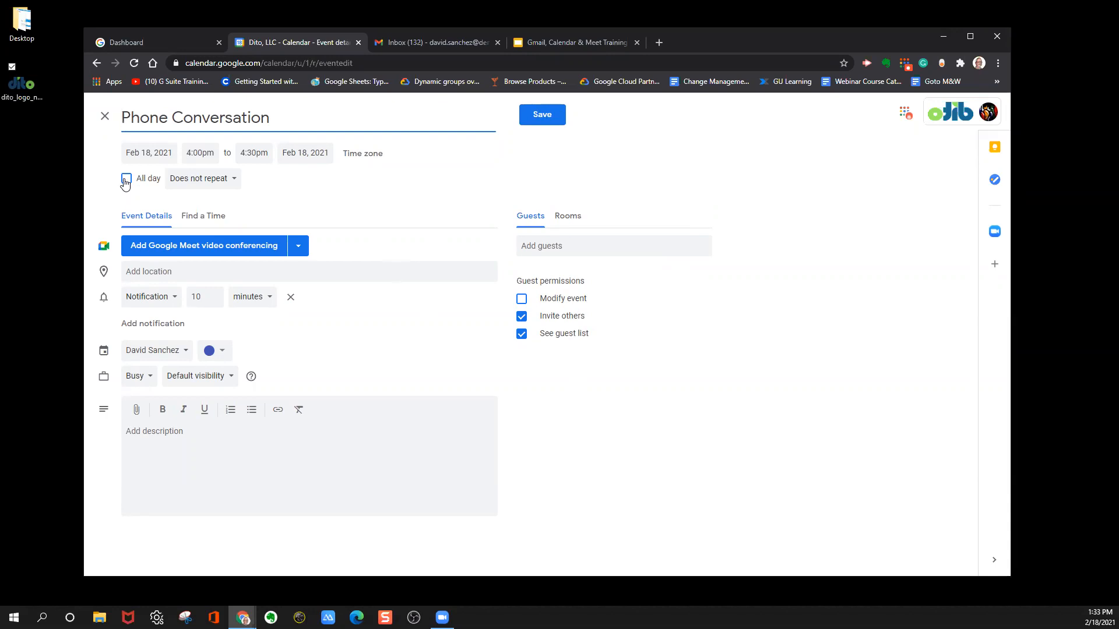
{"action": "left_click", "coordinate": [191, 182]}
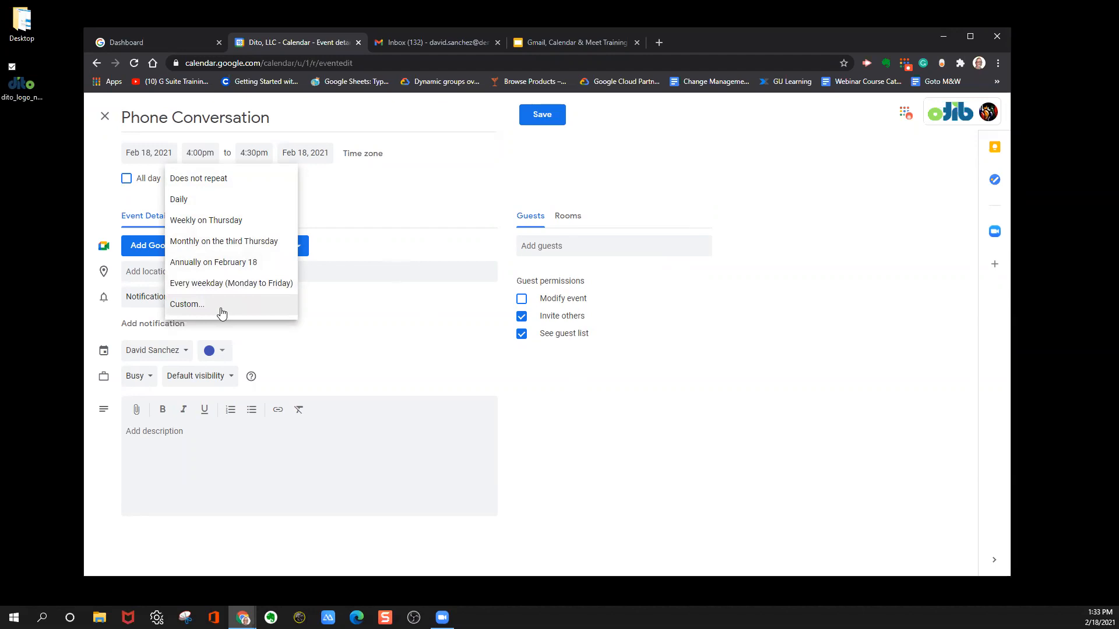
{"action": "left_click", "coordinate": [337, 193]}
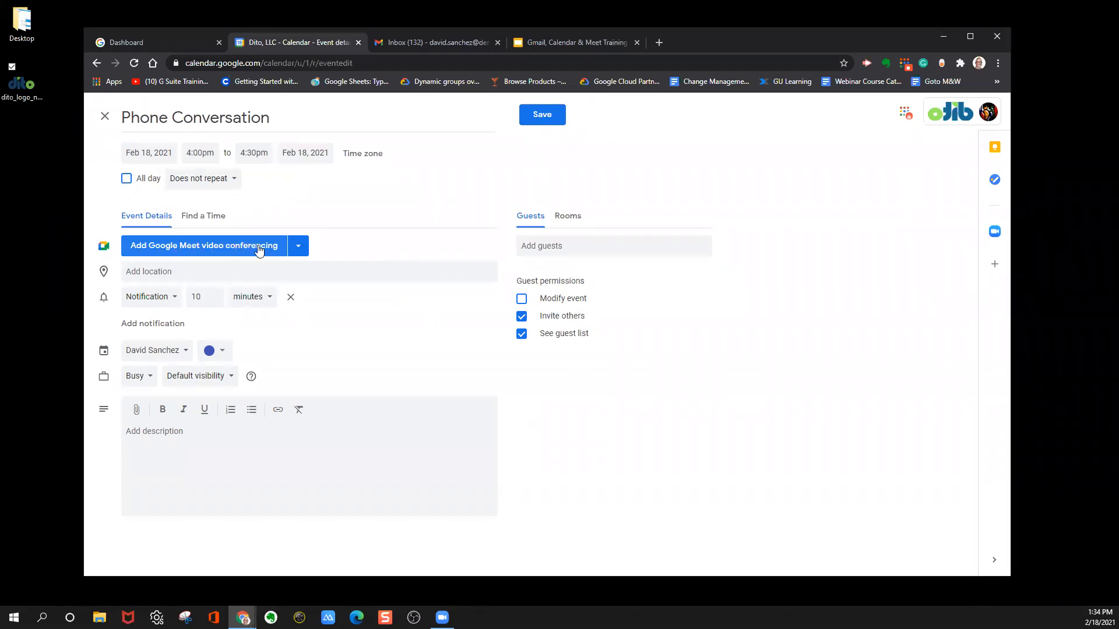
{"action": "left_click", "coordinate": [298, 249]}
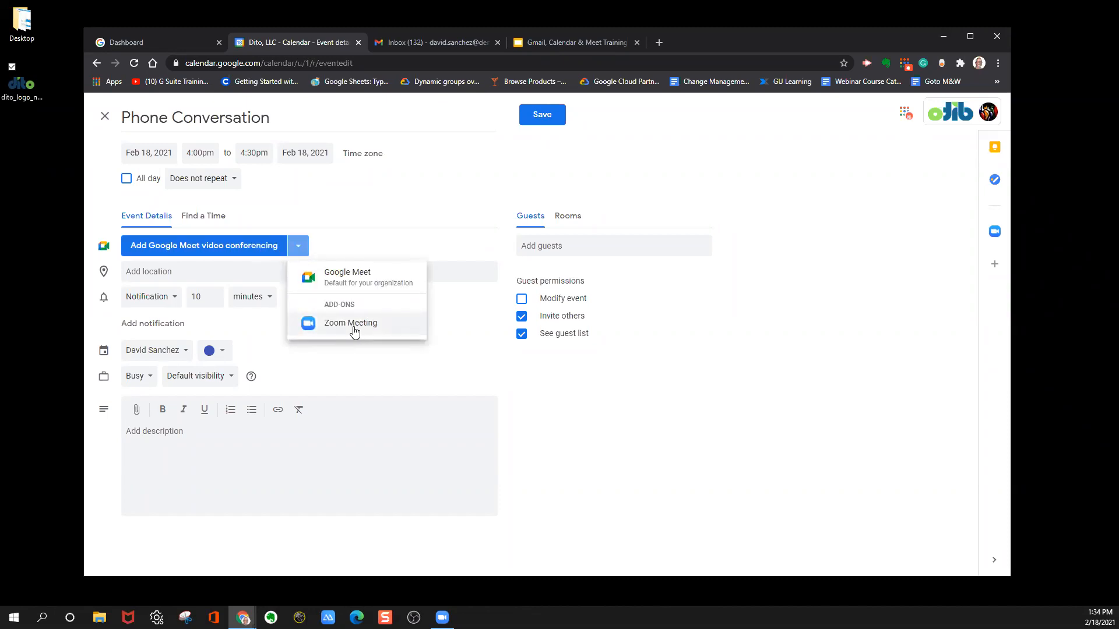
{"action": "left_click", "coordinate": [297, 188]}
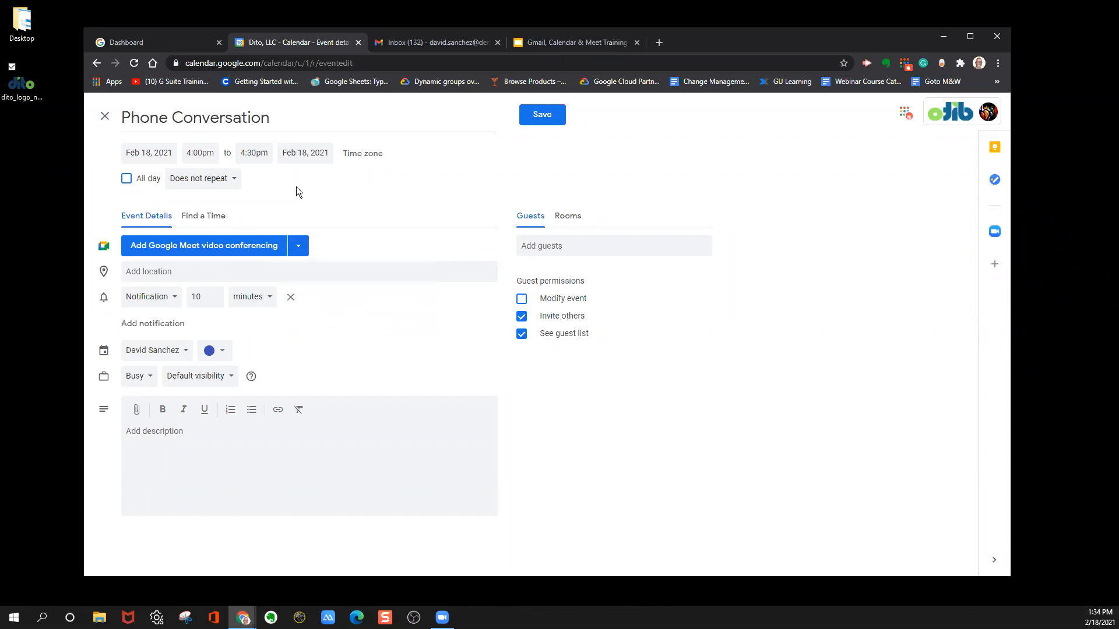
Look up "thai" as the event location, choose Thai Gourmet on Liberty Avenue, and clear the location again.
{"action": "left_click", "coordinate": [197, 272]}
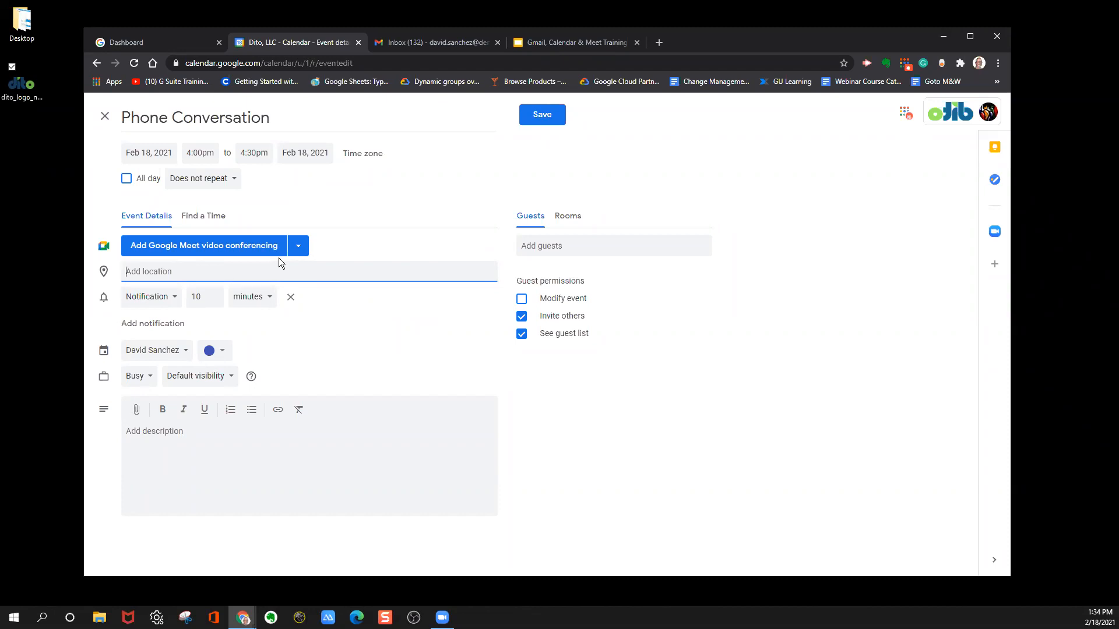
{"action": "type", "text": "thai"}
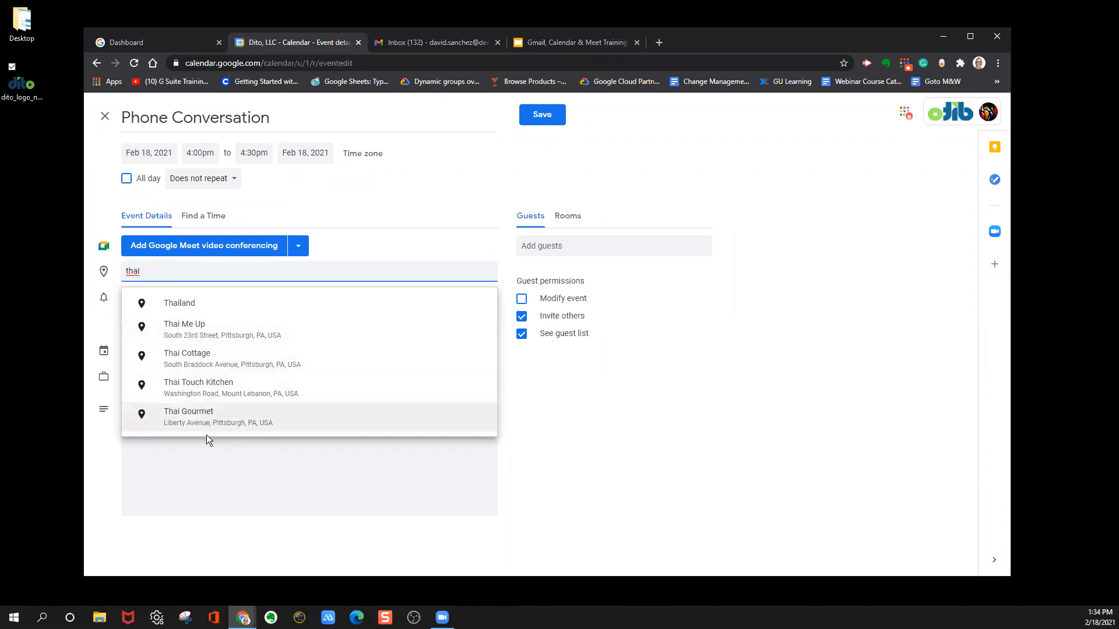
{"action": "left_click", "coordinate": [198, 416]}
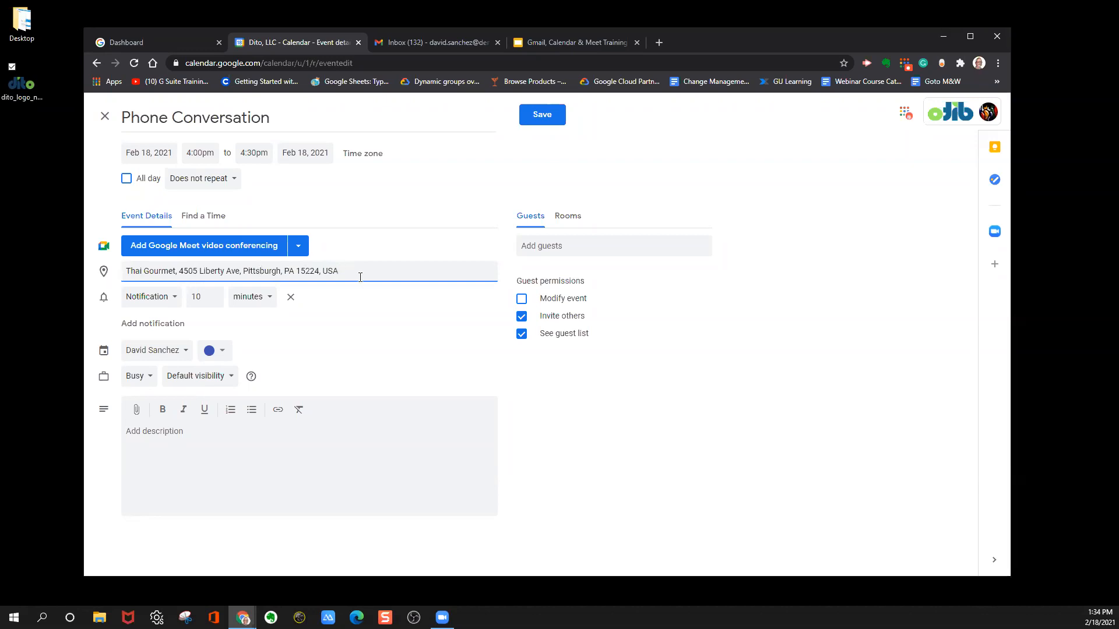
{"action": "left_click_drag", "start_coordinate": [345, 274], "coordinate": [102, 287]}
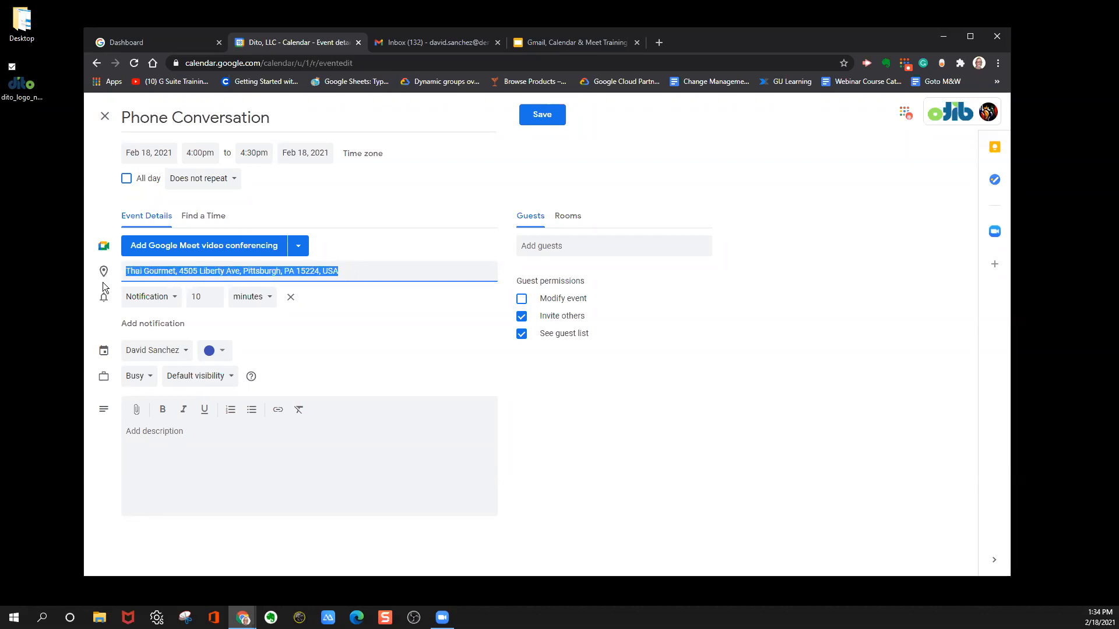
{"action": "key", "text": "BackSpace"}
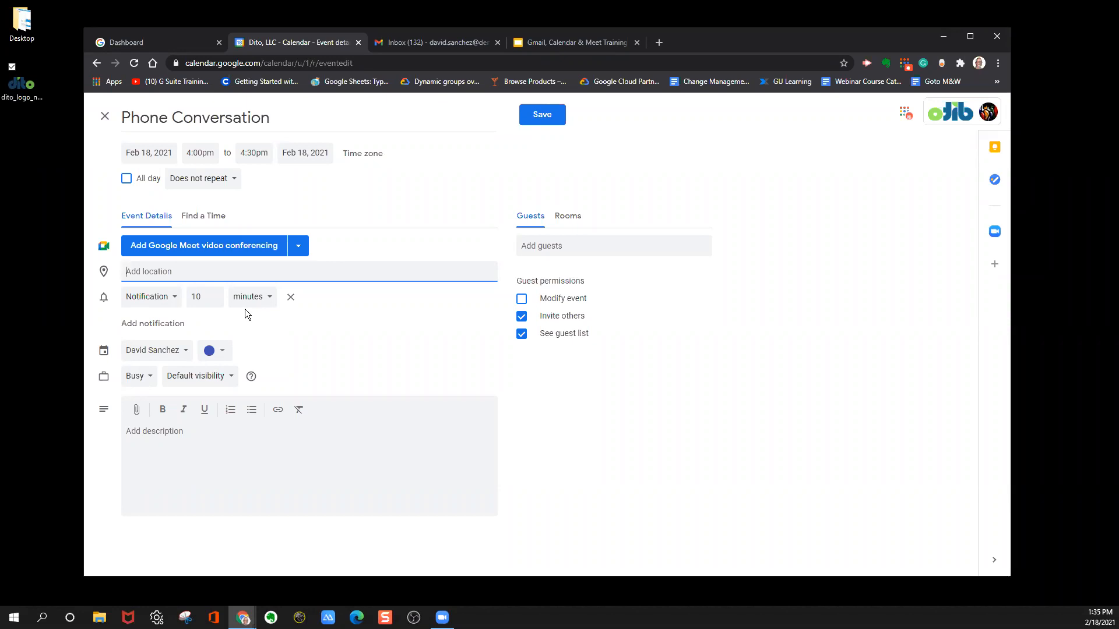
Add a second notification 1 minute before the event and set the location to "Phone conversation with" plus the contact's first name.
{"action": "left_click", "coordinate": [146, 330]}
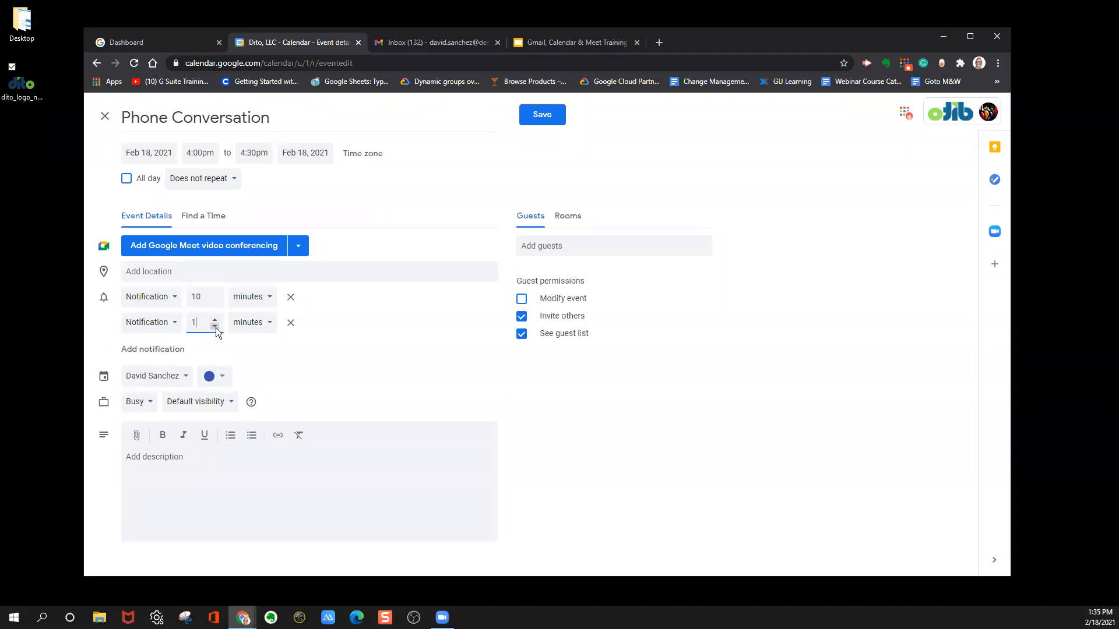
{"action": "left_click", "coordinate": [284, 348]}
{"action": "left_click", "coordinate": [199, 270]}
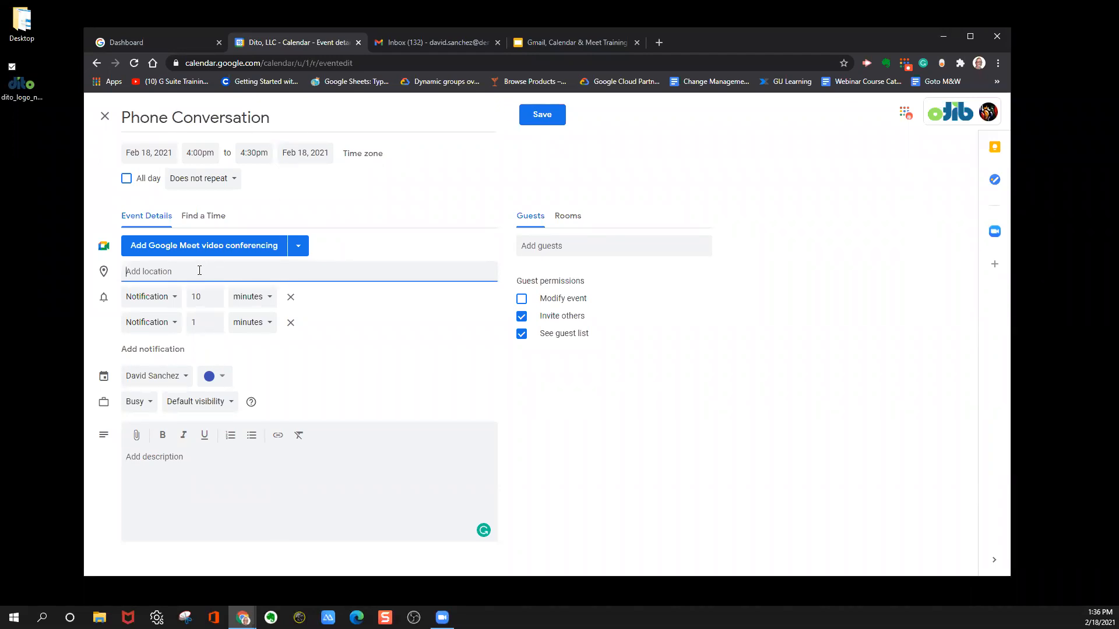
{"action": "type", "text": "Pho"}
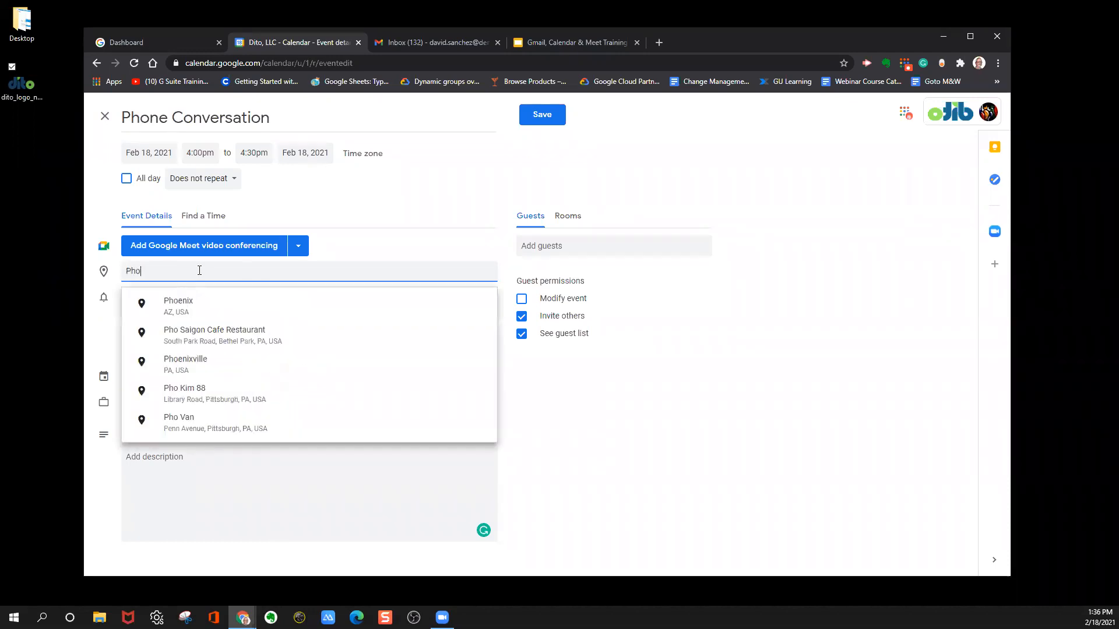
{"action": "type", "text": "ne convers"}
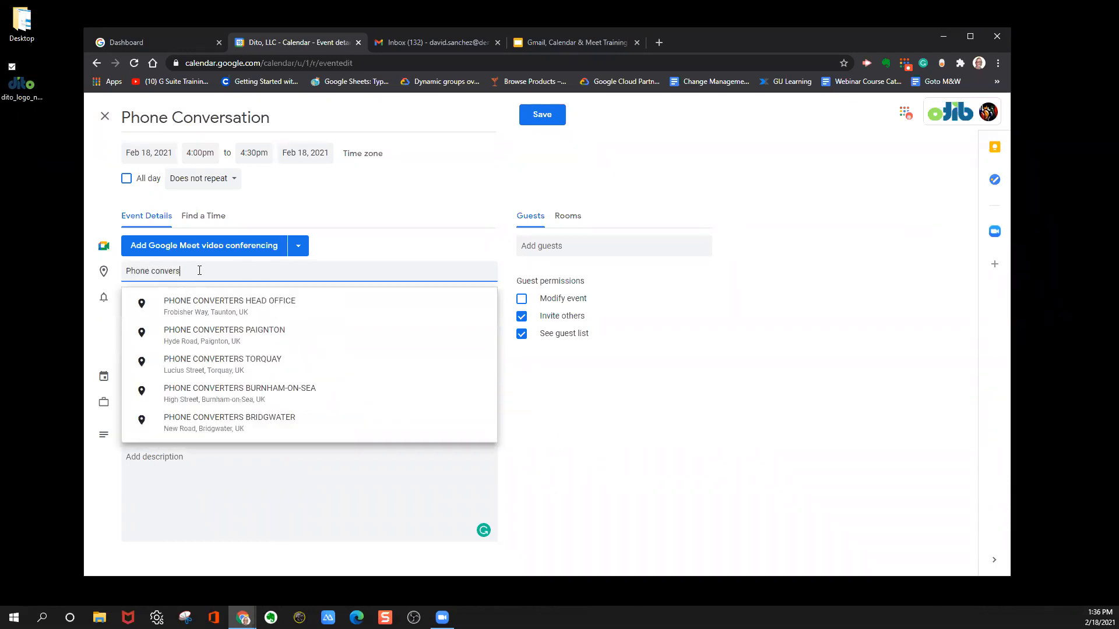
{"action": "type", "text": "ation with"}
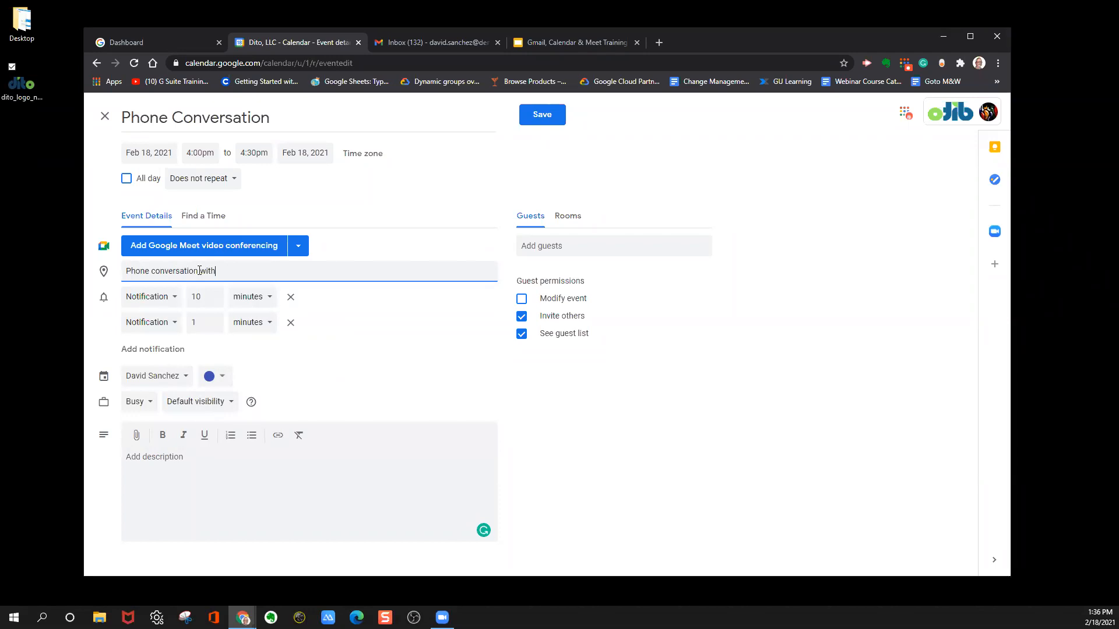
{"action": "type", "text": " Bob"}
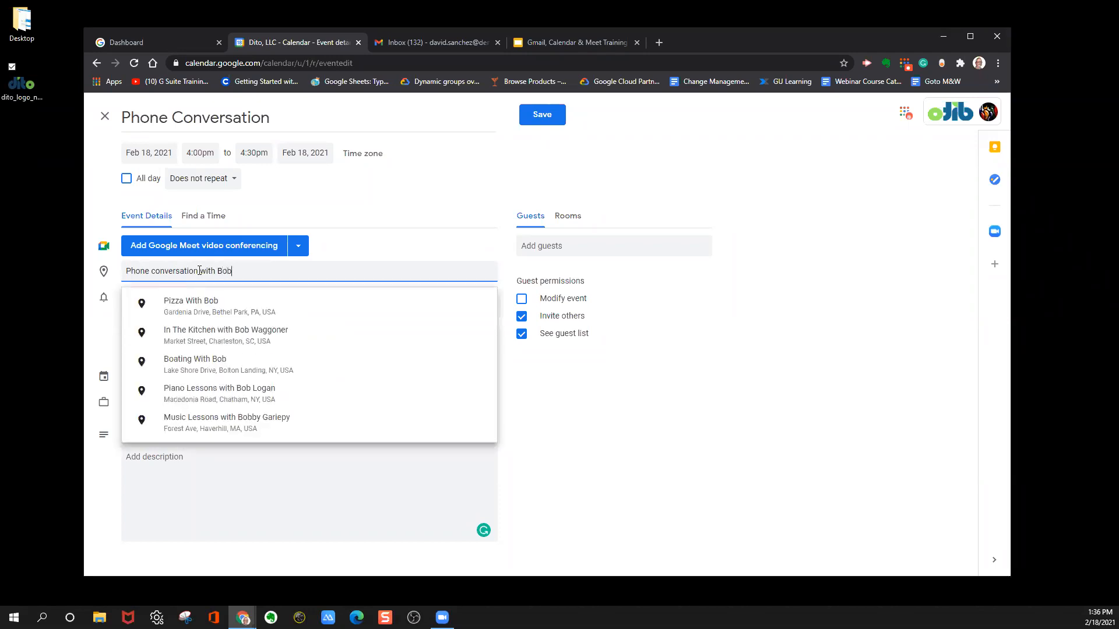
Save the Phone Conversation event, open its summary from the week view to check the details, and close it.
{"action": "left_click", "coordinate": [543, 117]}
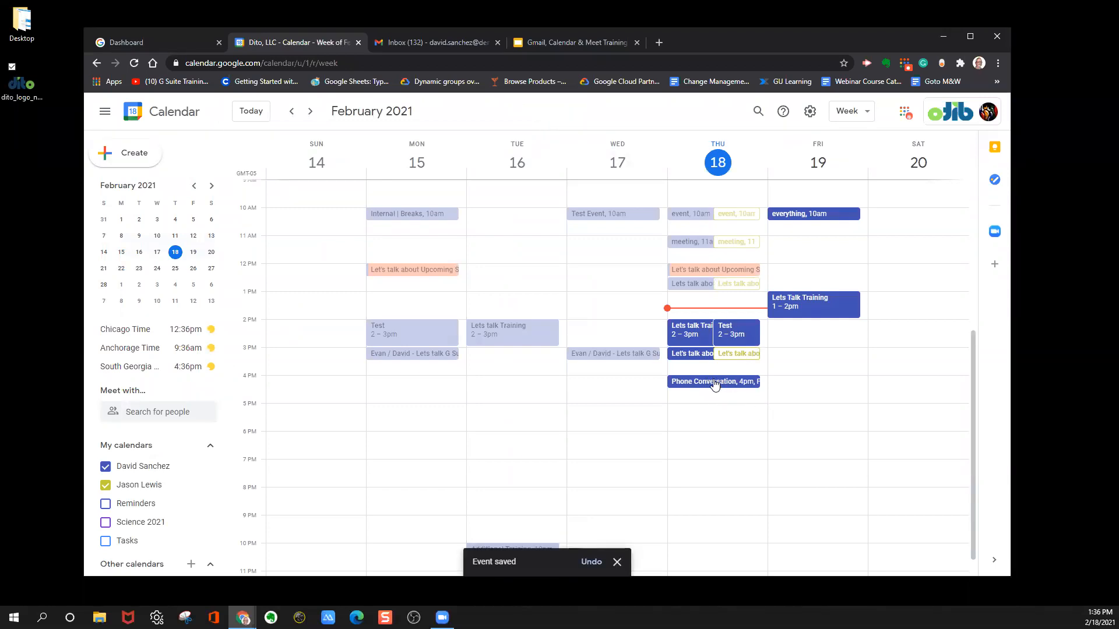
{"action": "left_click", "coordinate": [753, 383]}
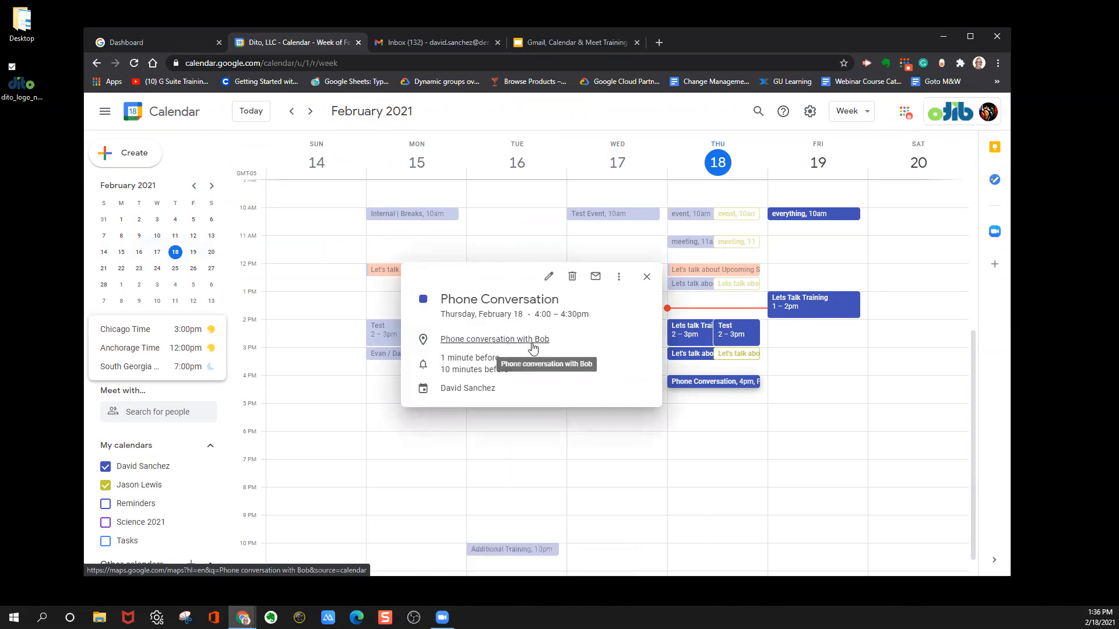
{"action": "left_click", "coordinate": [647, 279]}
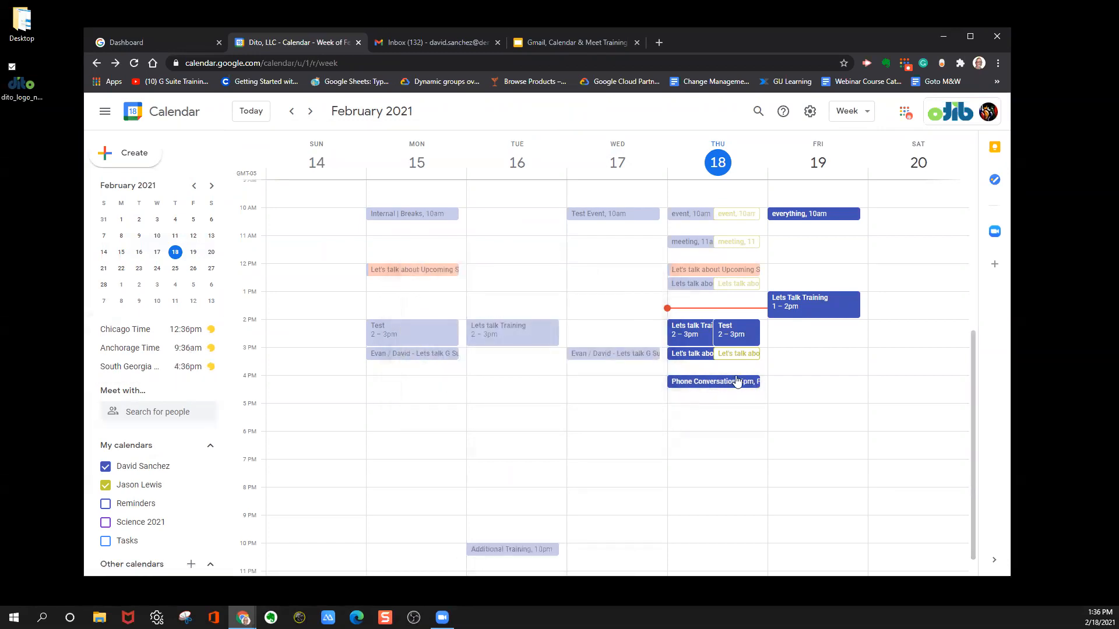
Hide weekends in the calendar's week view, checking the day view before returning to the week view.
{"action": "left_click", "coordinate": [861, 113]}
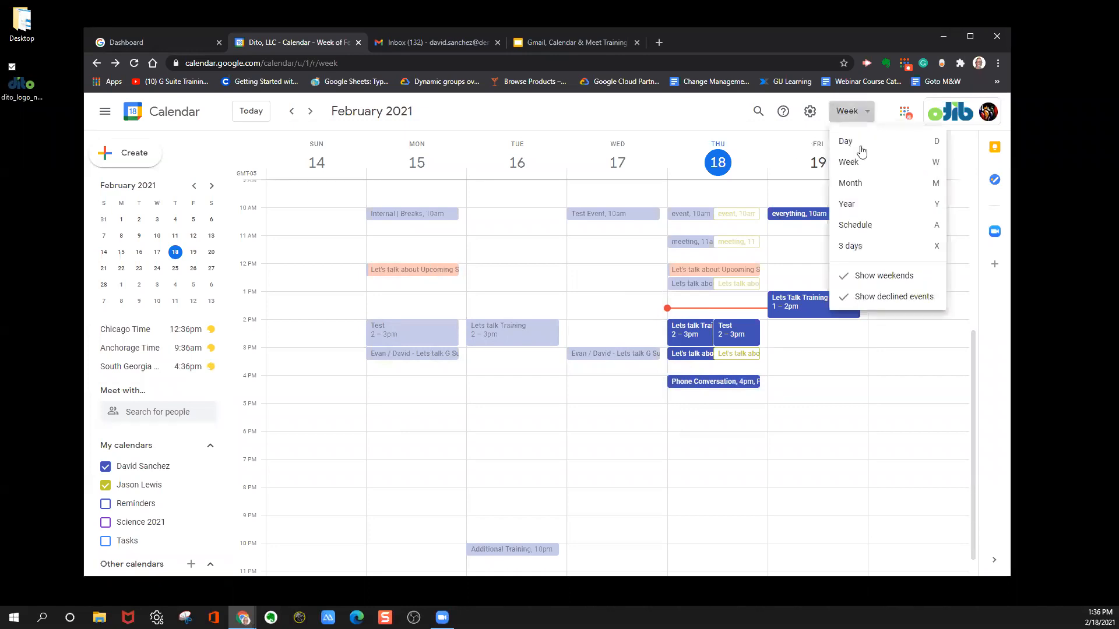
{"action": "left_click", "coordinate": [880, 276]}
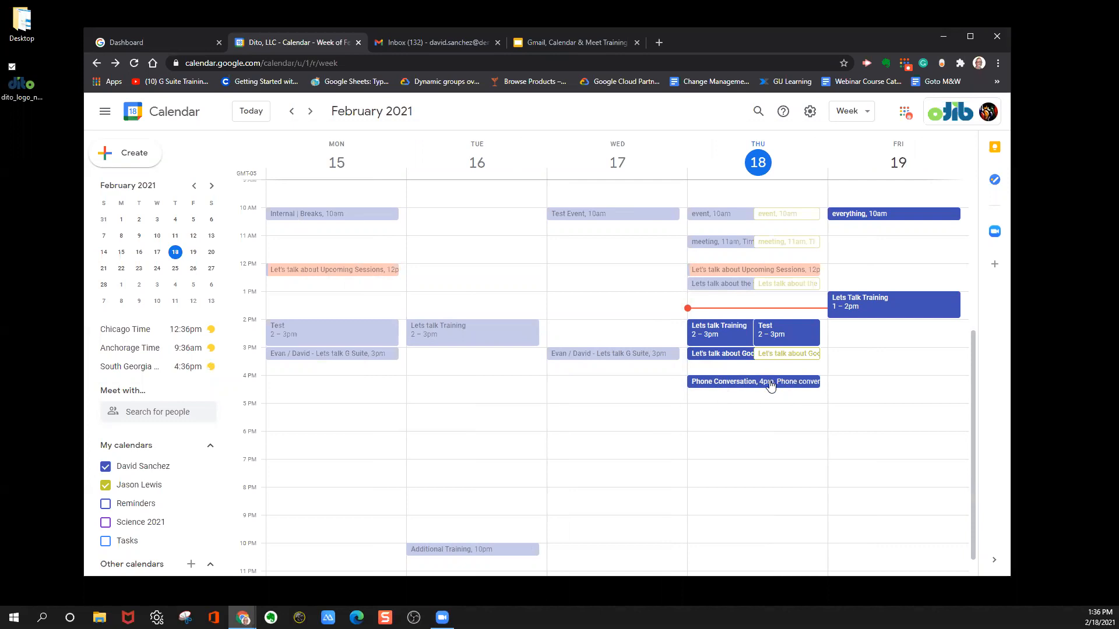
{"action": "left_click", "coordinate": [854, 111]}
{"action": "left_click", "coordinate": [863, 144]}
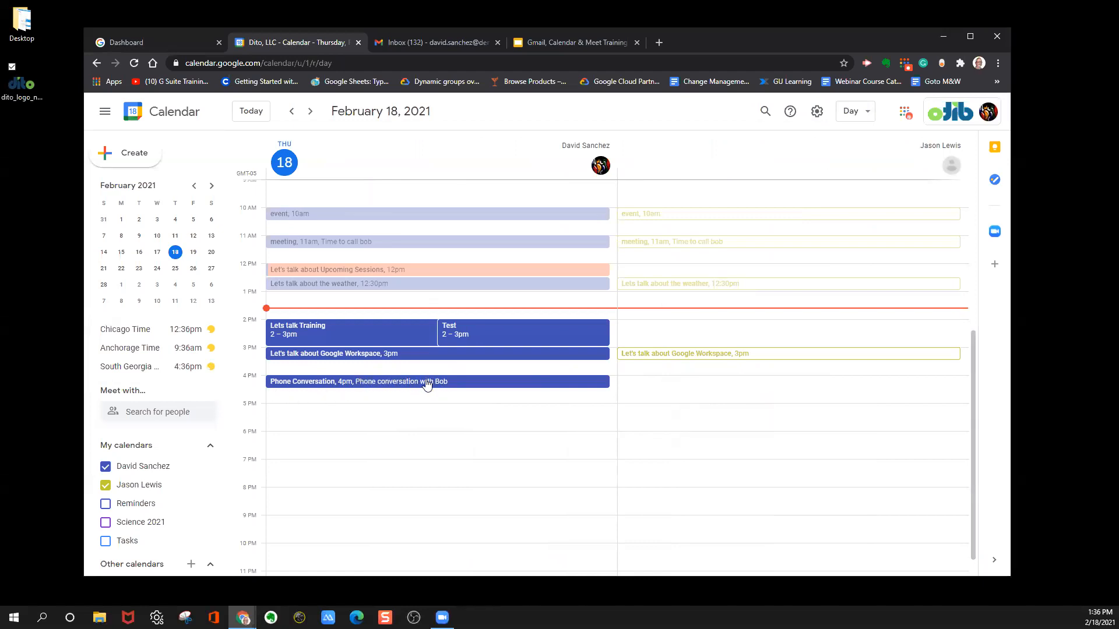
{"action": "left_click", "coordinate": [847, 112]}
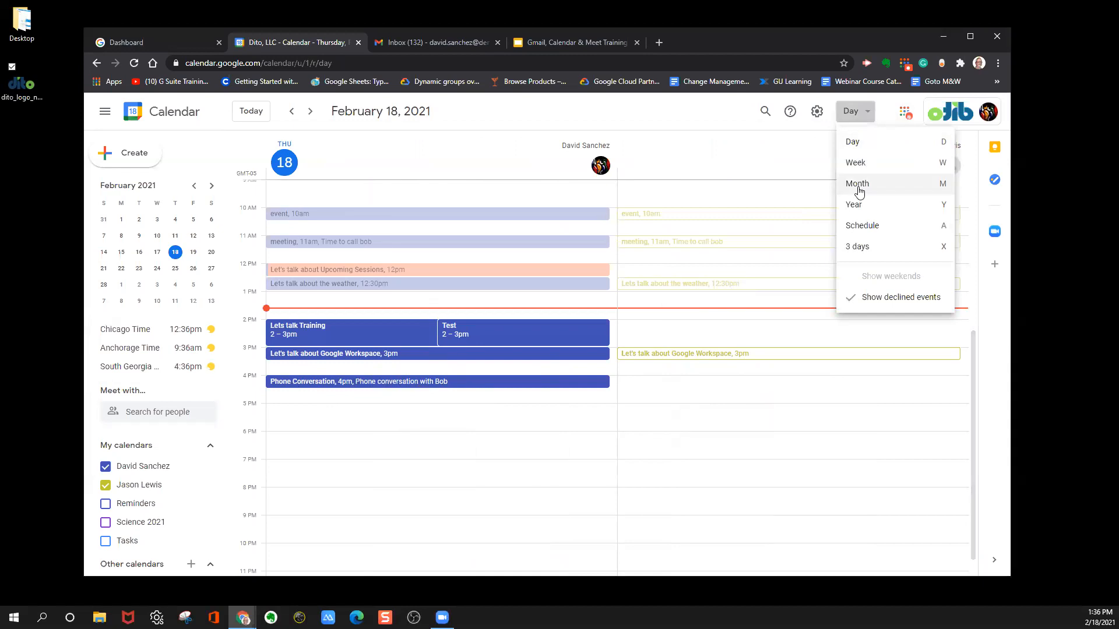
{"action": "left_click", "coordinate": [863, 162]}
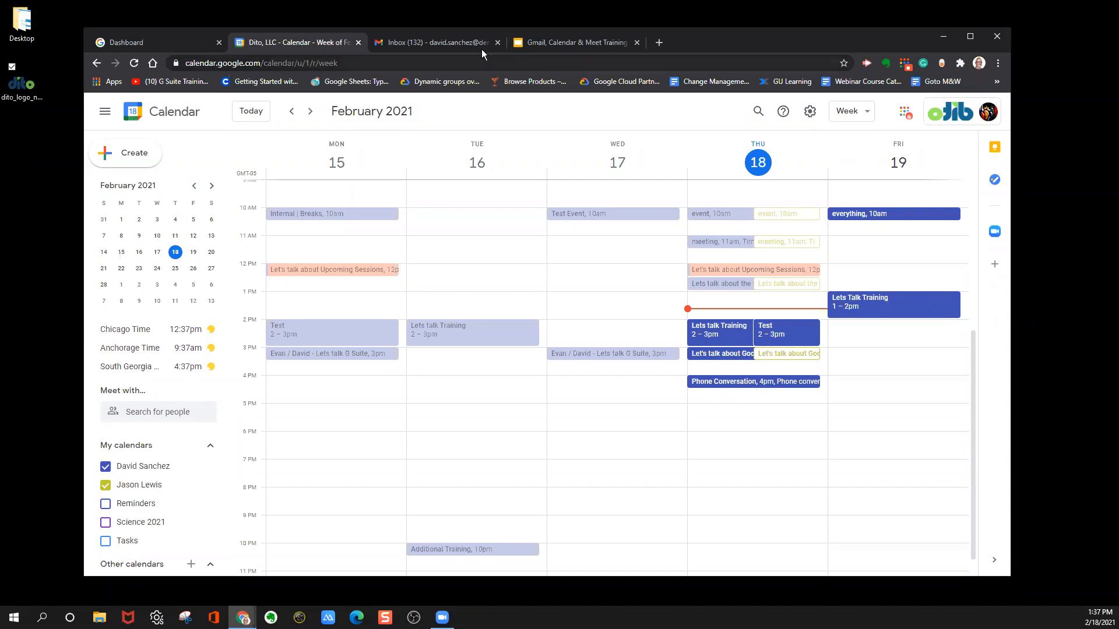
Close the Gmail tab and open the Meet lobby for Thursday's 2 PM Lets talk Training event with microphone and camera off.
{"action": "left_click", "coordinate": [497, 42]}
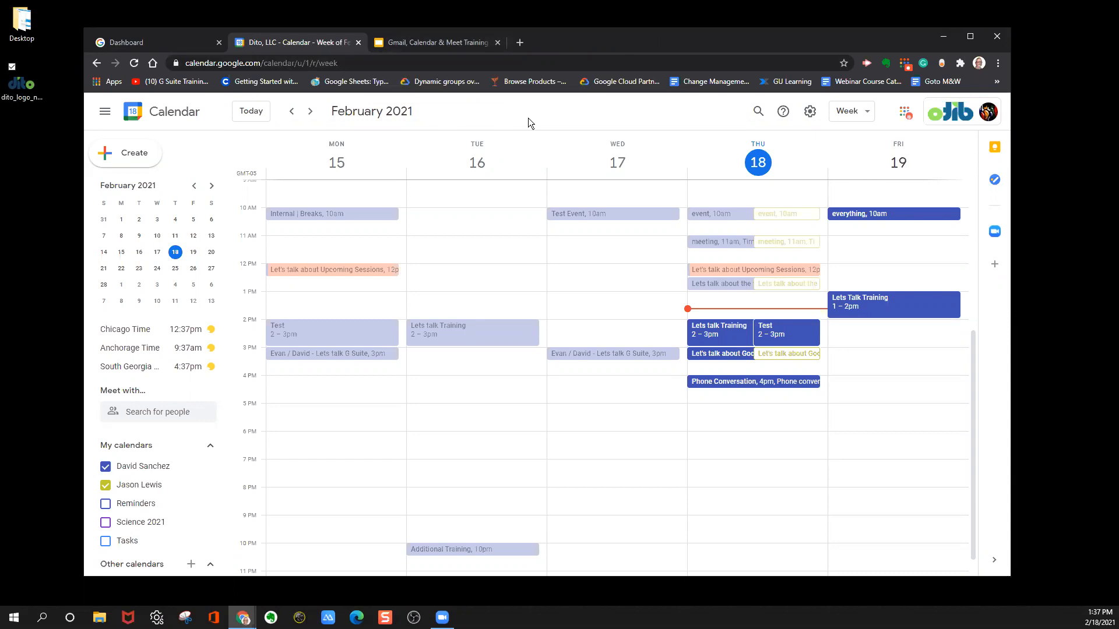
{"action": "left_click", "coordinate": [721, 336]}
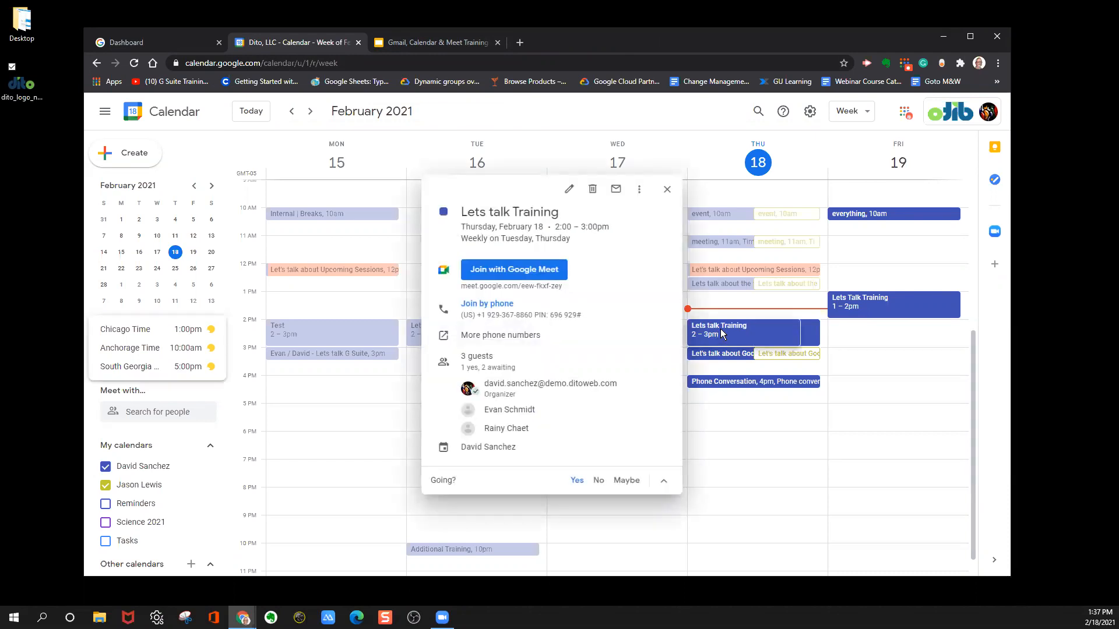
{"action": "left_click", "coordinate": [524, 270]}
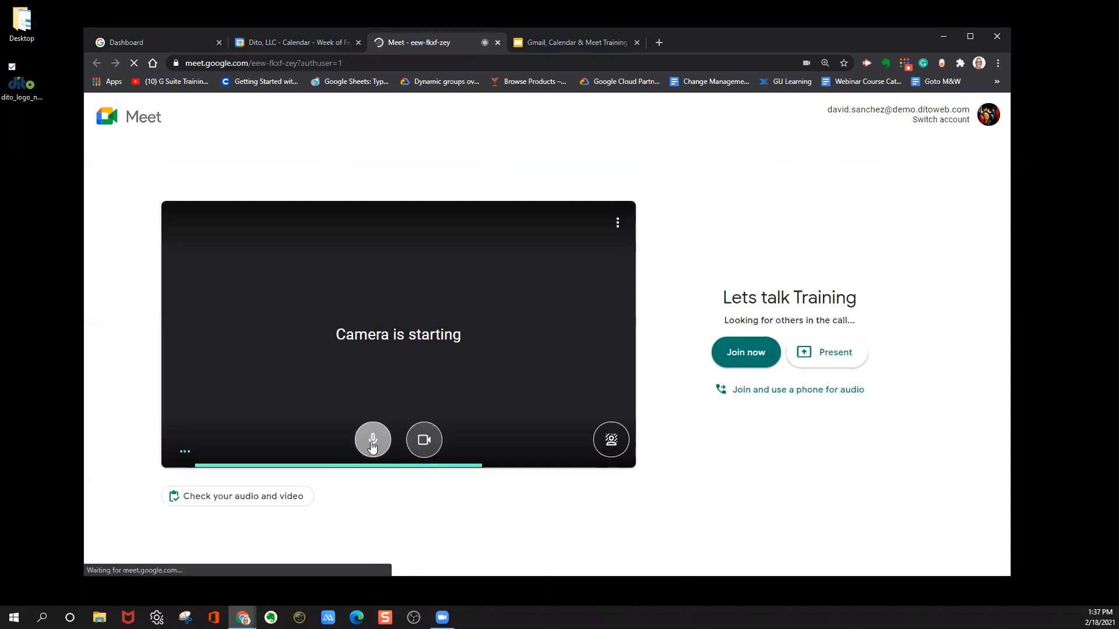
{"action": "left_click", "coordinate": [375, 445]}
{"action": "left_click", "coordinate": [424, 445]}
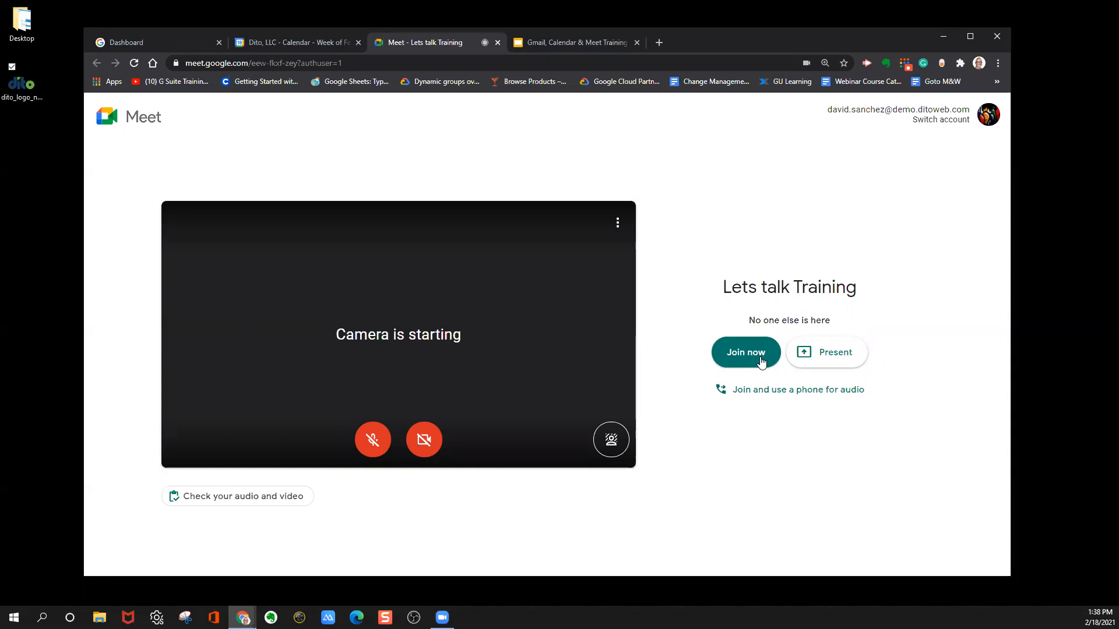
Look through the available background images without choosing one, and join the Lets talk Training meeting.
{"action": "left_click", "coordinate": [609, 442]}
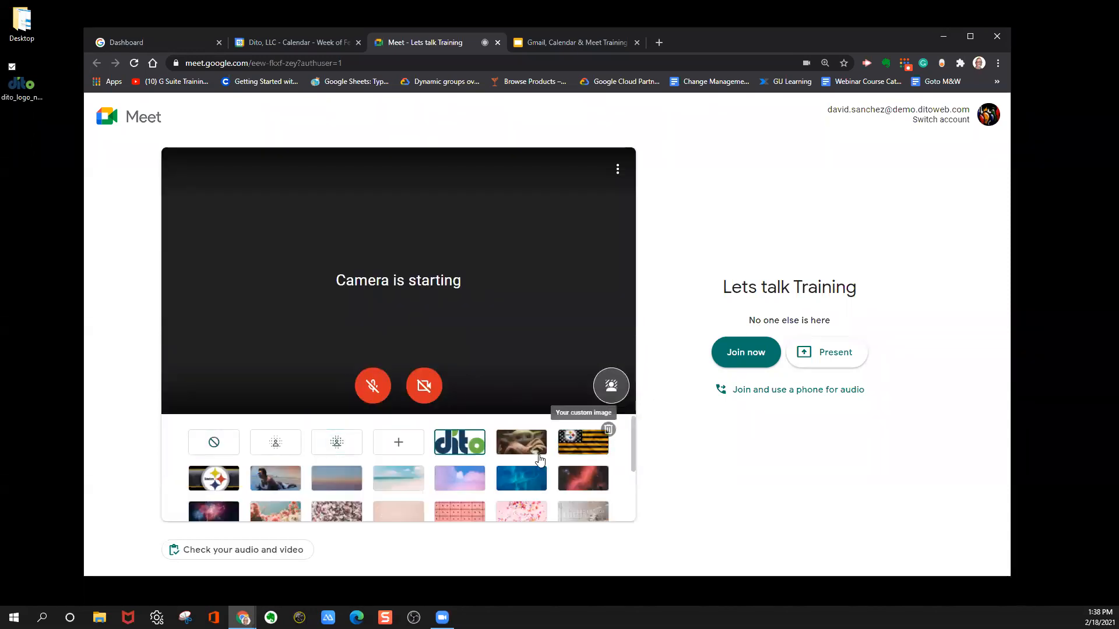
{"action": "scroll", "coordinate": [469, 451], "scroll_direction": "down", "scroll_amount": 3}
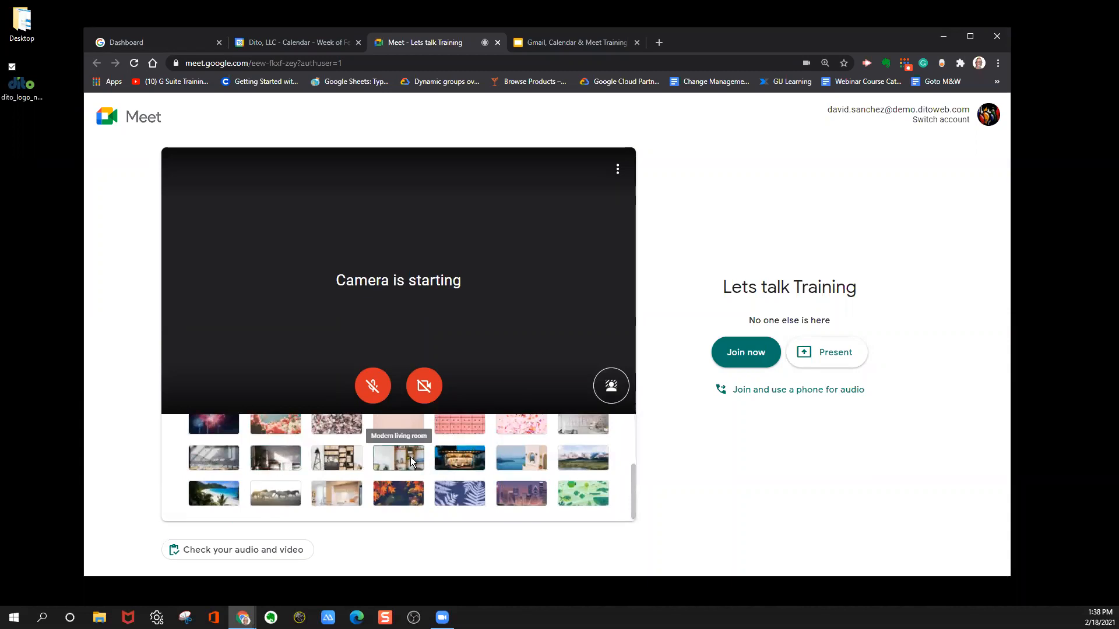
{"action": "scroll", "coordinate": [411, 452], "scroll_direction": "up", "scroll_amount": 3}
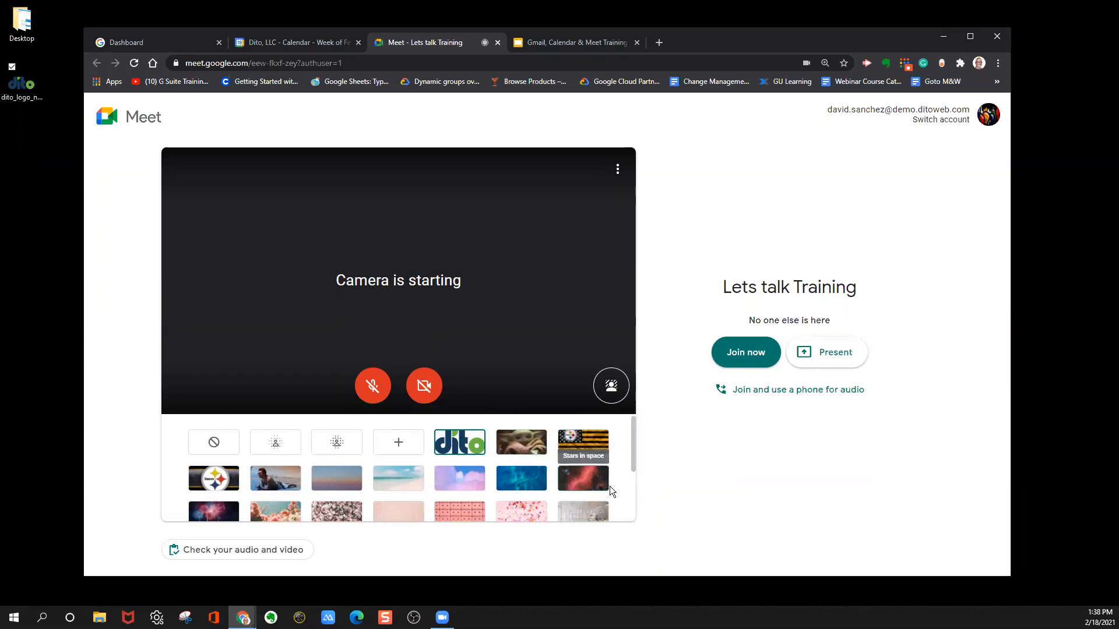
{"action": "left_click", "coordinate": [611, 385]}
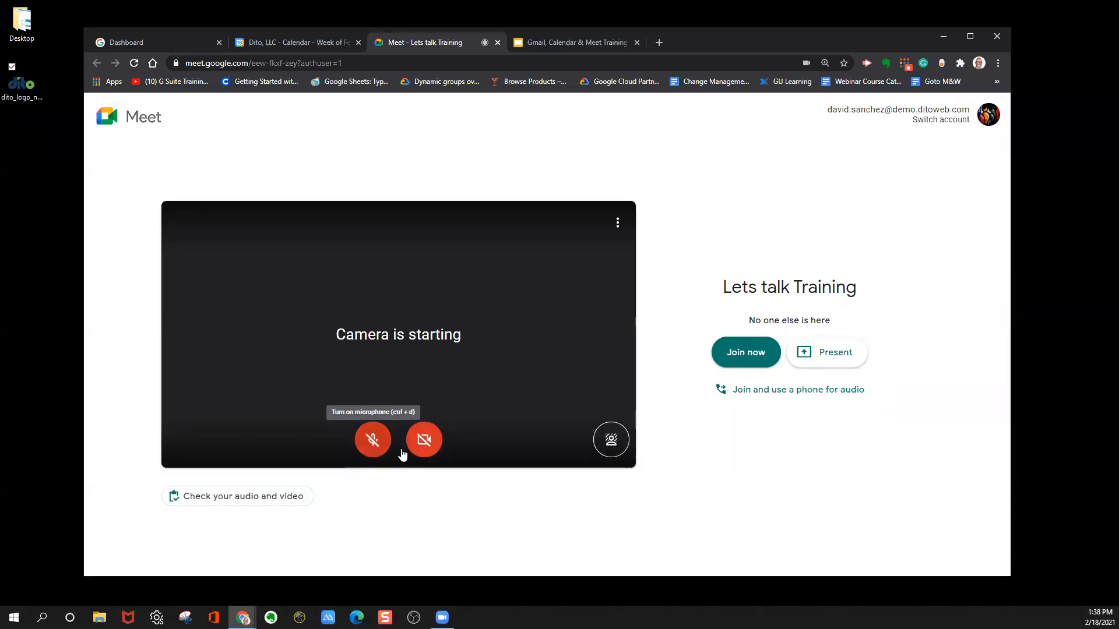
{"action": "left_click", "coordinate": [746, 352]}
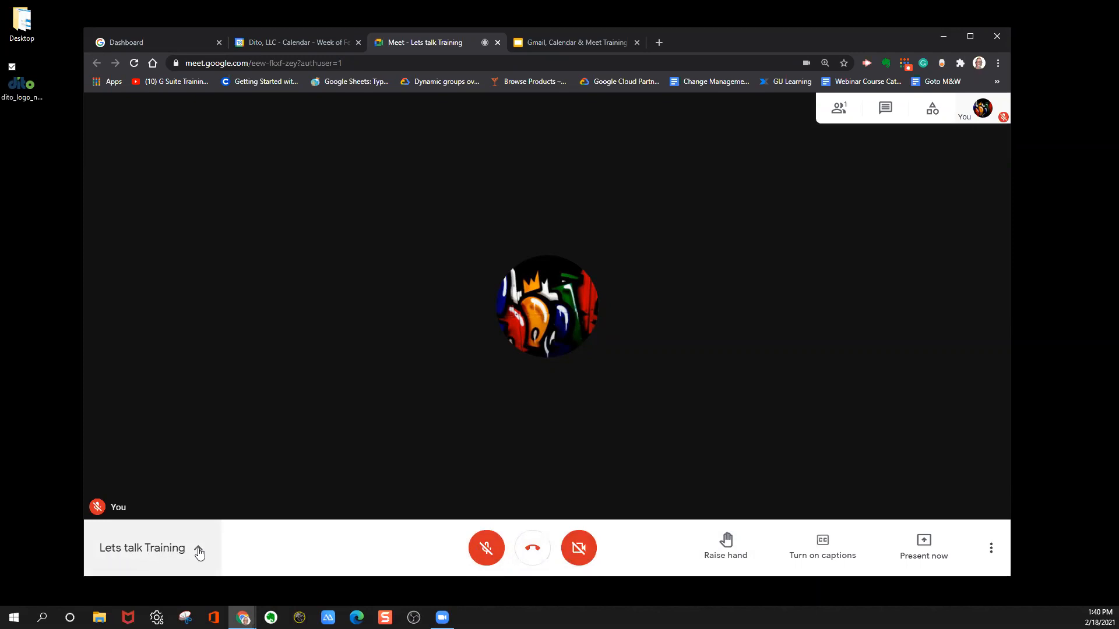
Copy the joining info from the Lets talk Training meeting details and close the details.
{"action": "left_click", "coordinate": [198, 552]}
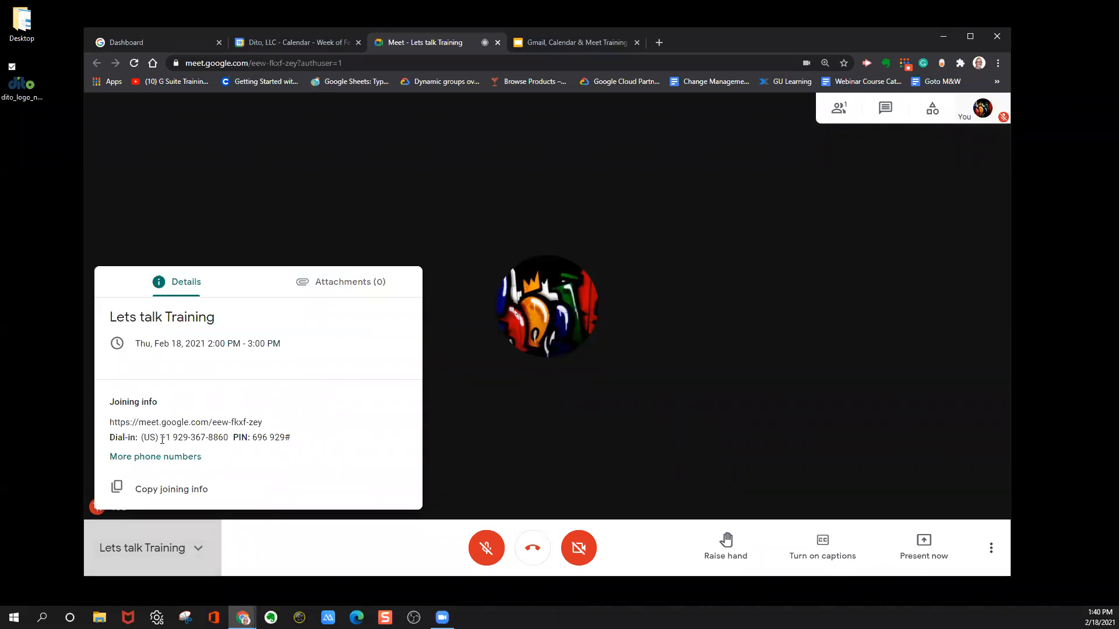
{"action": "left_click", "coordinate": [157, 493]}
{"action": "left_click", "coordinate": [299, 548]}
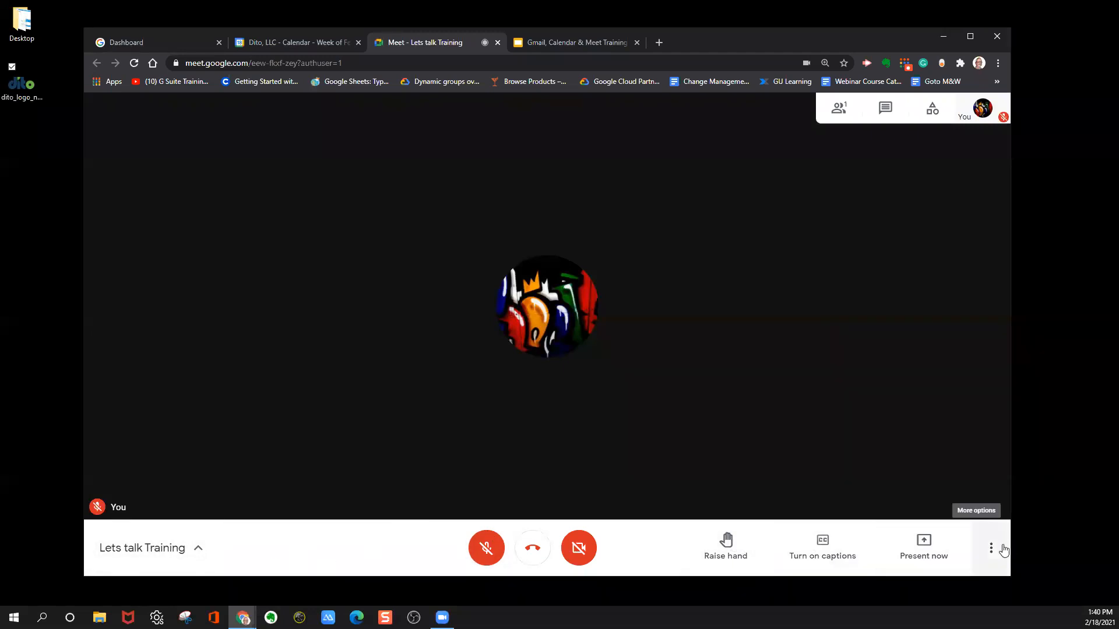
Try raising and lowering the hand, and test live captions with the microphone on before turning both off again.
{"action": "left_click", "coordinate": [725, 545]}
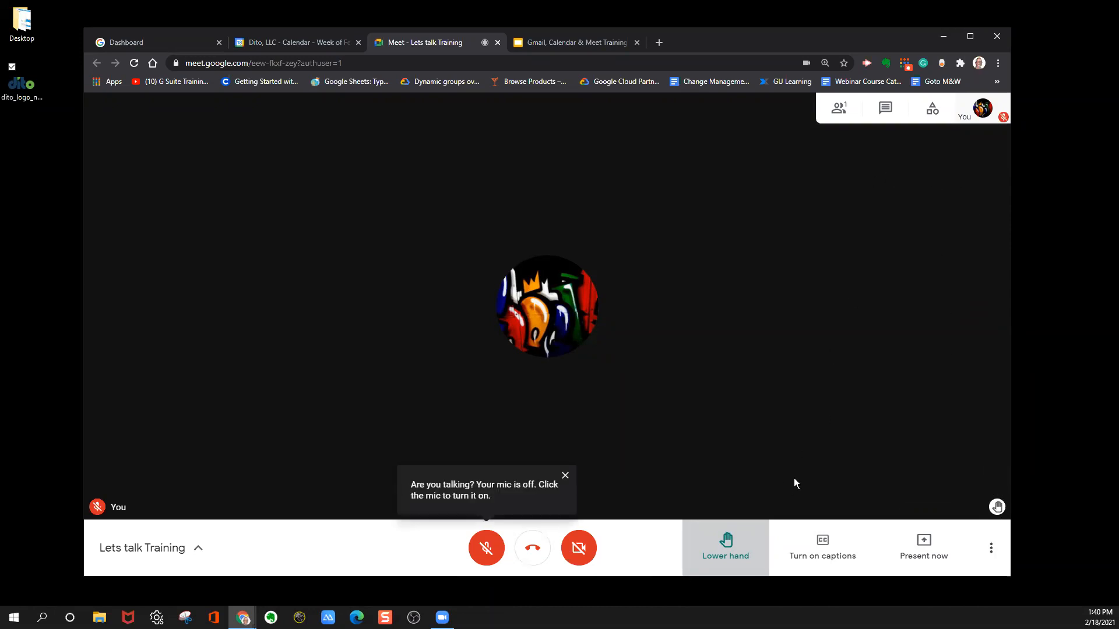
{"action": "left_click", "coordinate": [738, 544]}
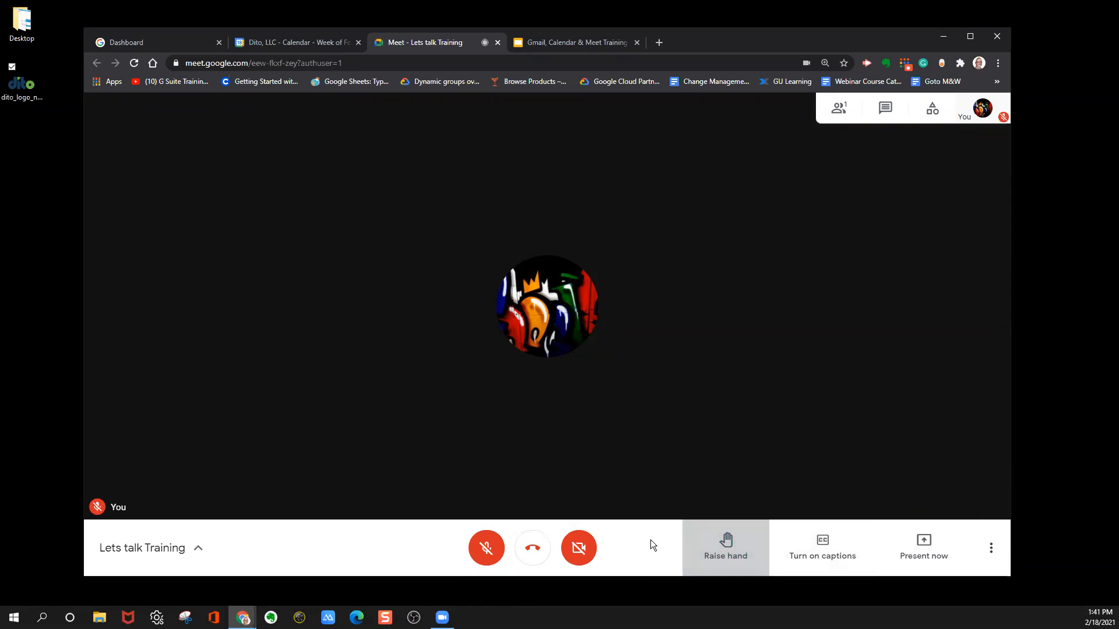
{"action": "left_click", "coordinate": [487, 547]}
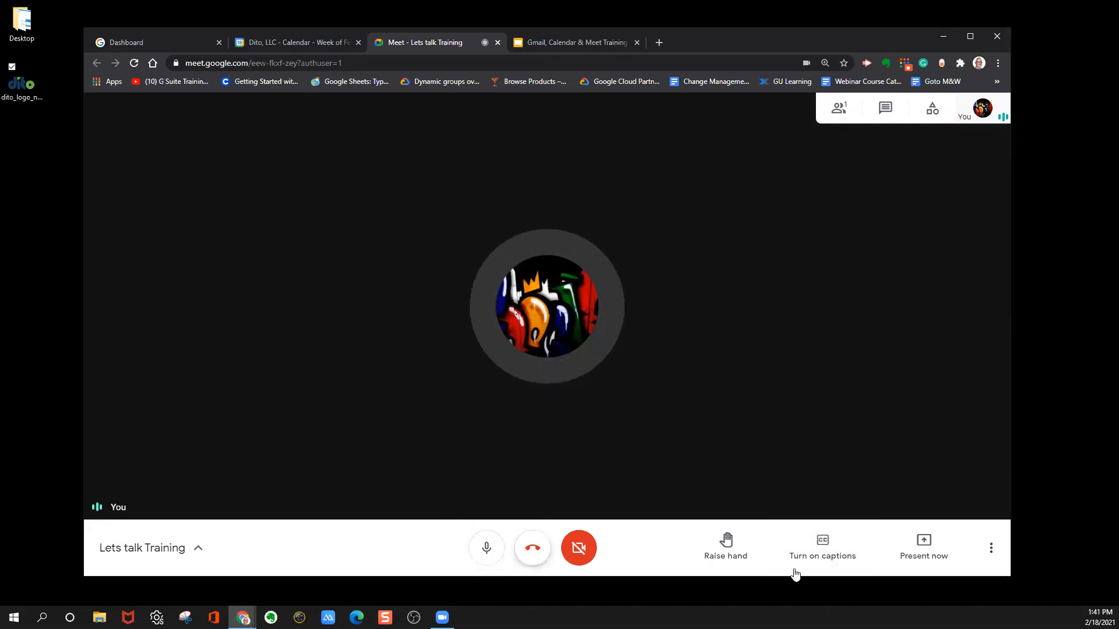
{"action": "left_click", "coordinate": [841, 527]}
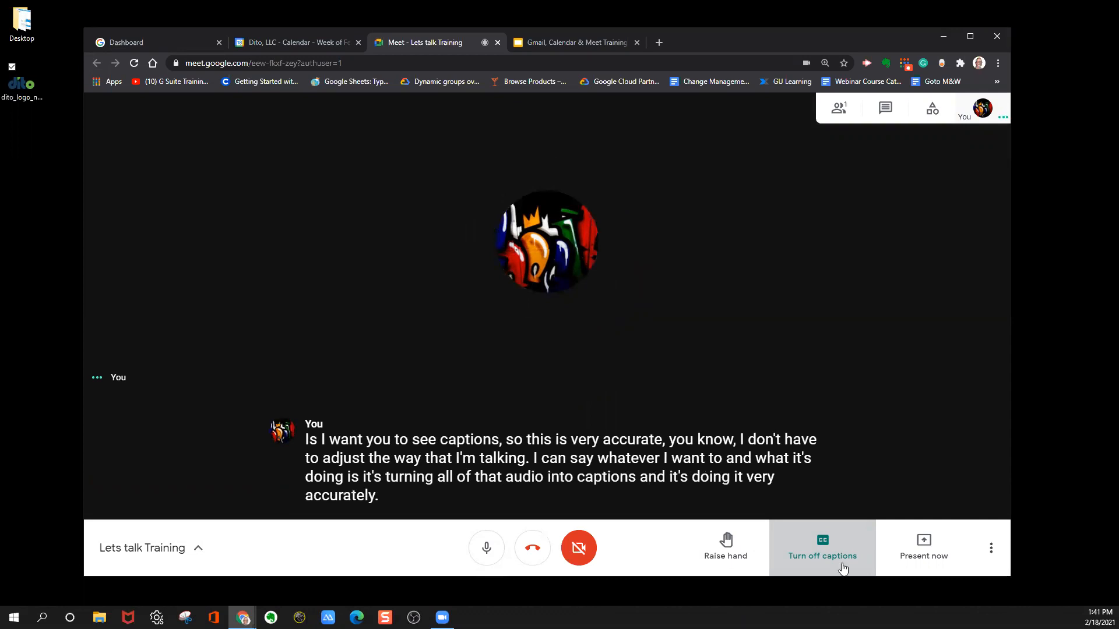
{"action": "left_click", "coordinate": [813, 551]}
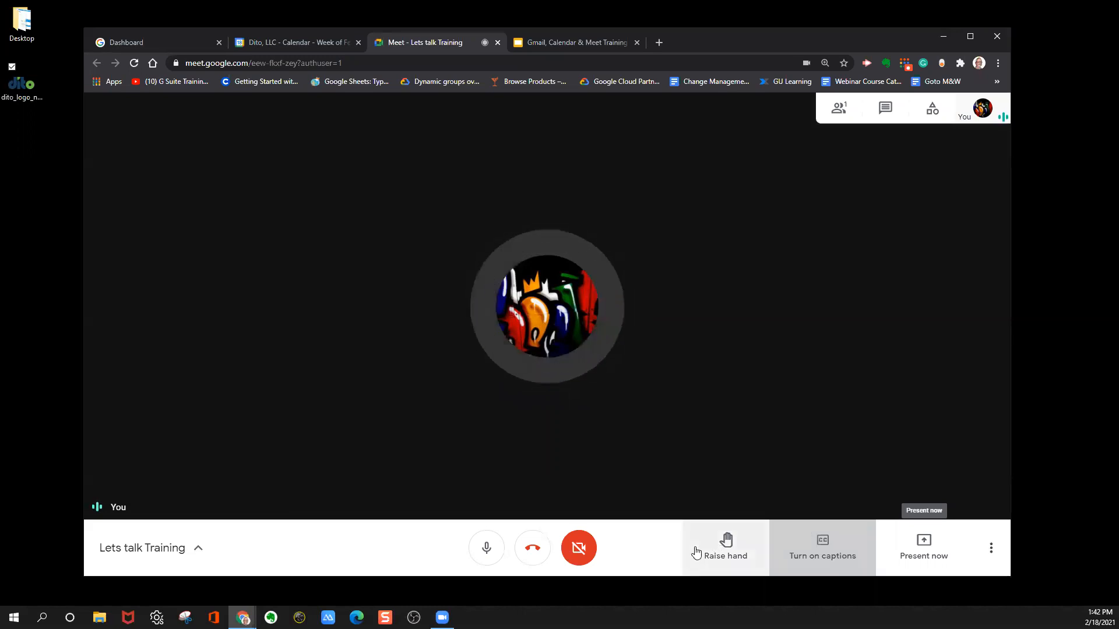
{"action": "left_click", "coordinate": [490, 548]}
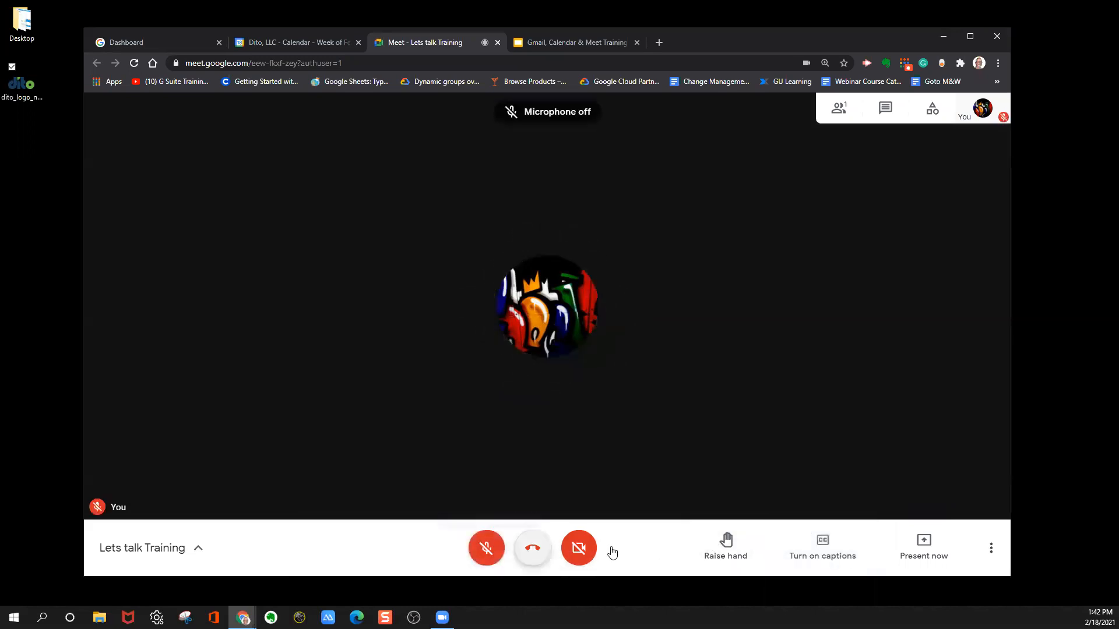
Try to present the entire screen to the meeting, choosing Screen 2 as the source.
{"action": "left_click", "coordinate": [926, 544]}
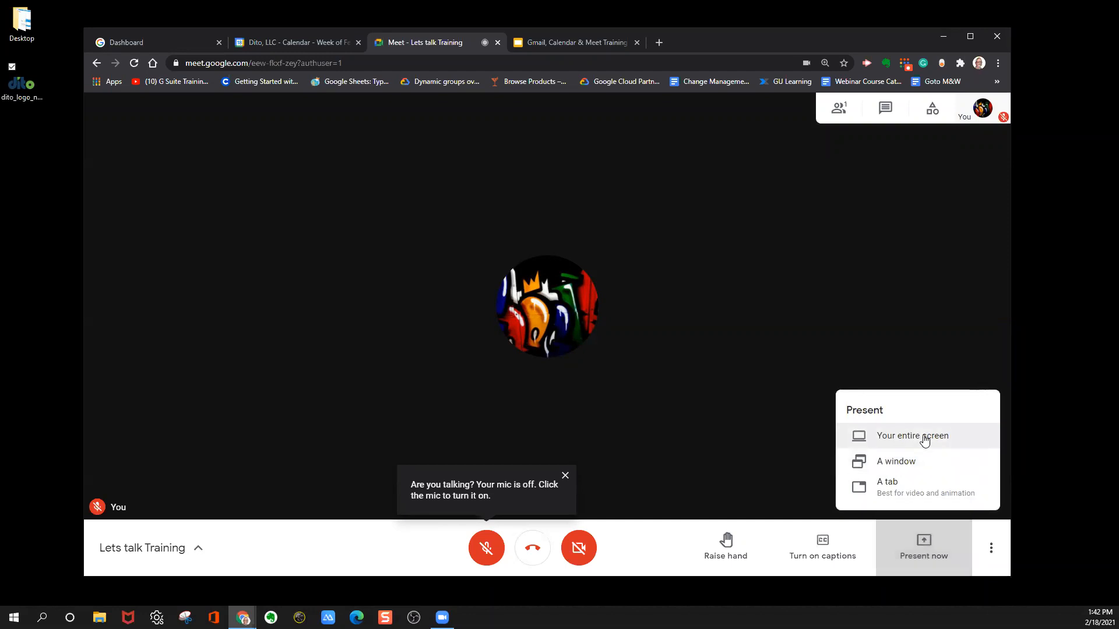
{"action": "left_click", "coordinate": [924, 437]}
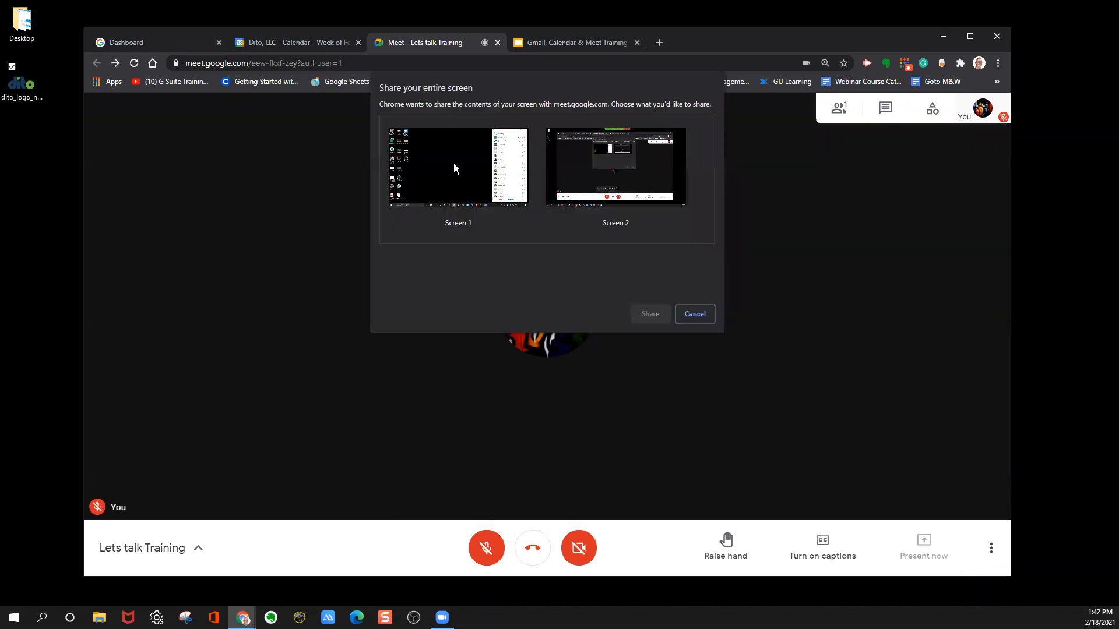
{"action": "left_click", "coordinate": [642, 184]}
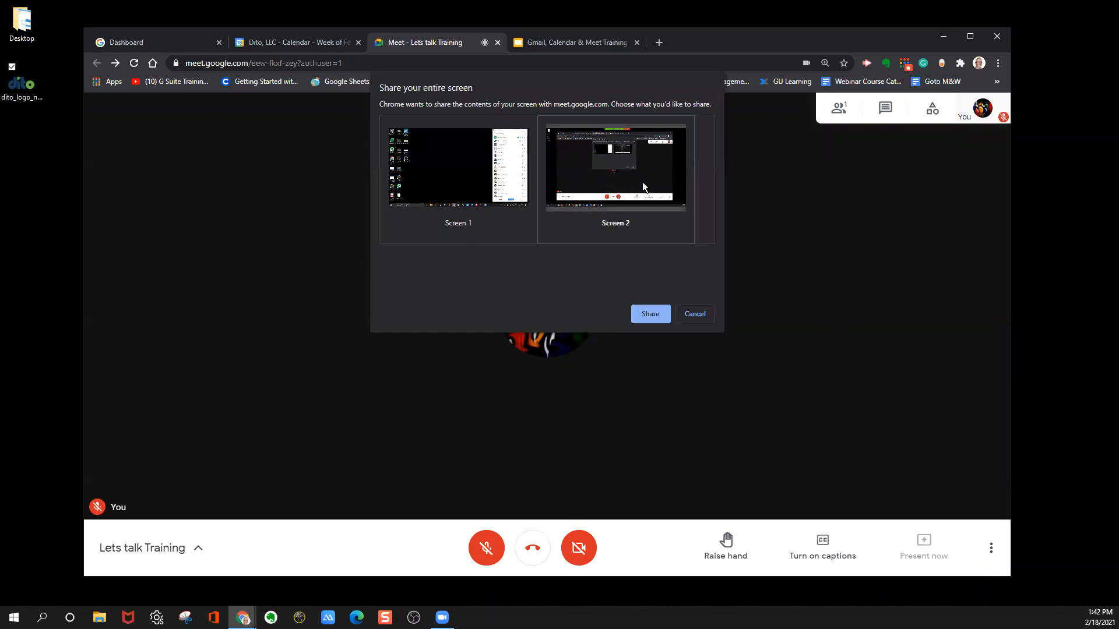
{"action": "left_click", "coordinate": [650, 314]}
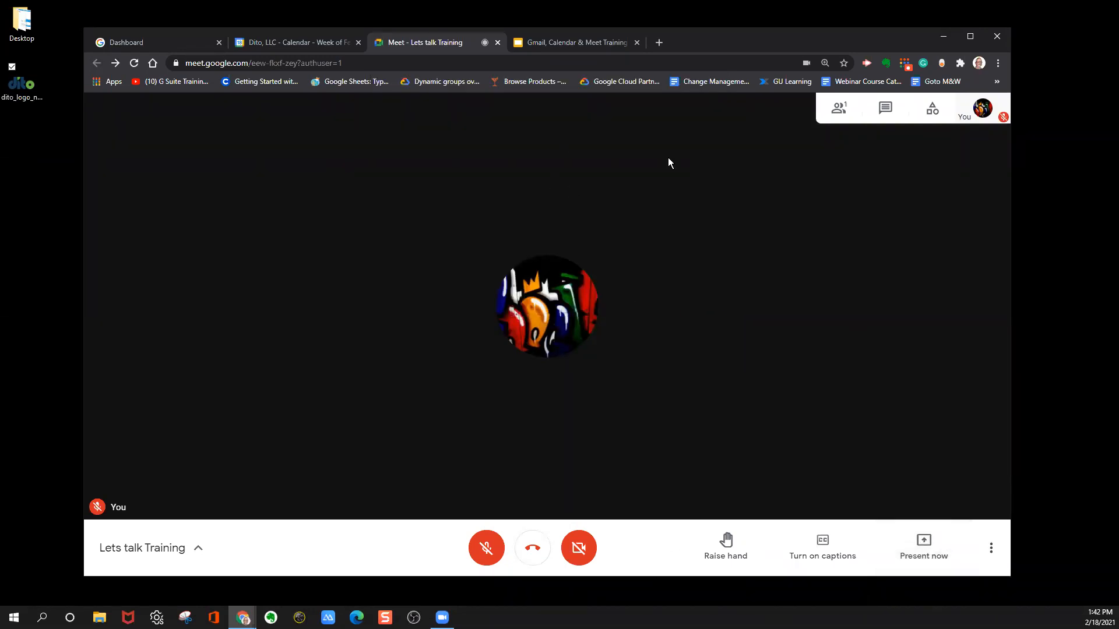
Select the Gmail, Calendar & Meet Training Google Slides tab for presenting, and cancel the sharing.
{"action": "left_click", "coordinate": [927, 541]}
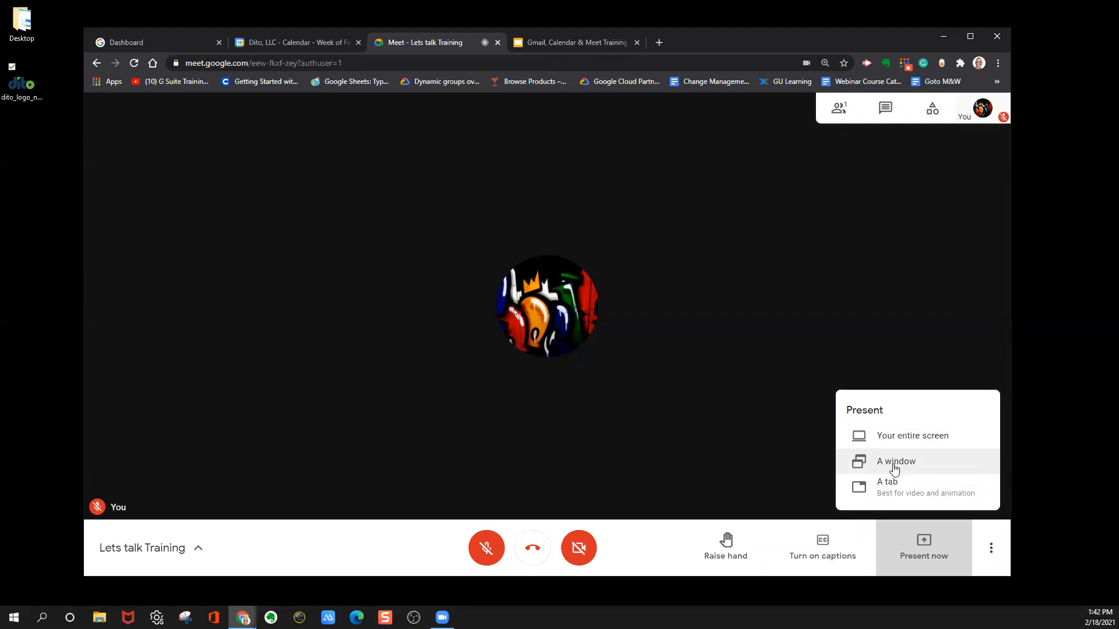
{"action": "left_click", "coordinate": [896, 492]}
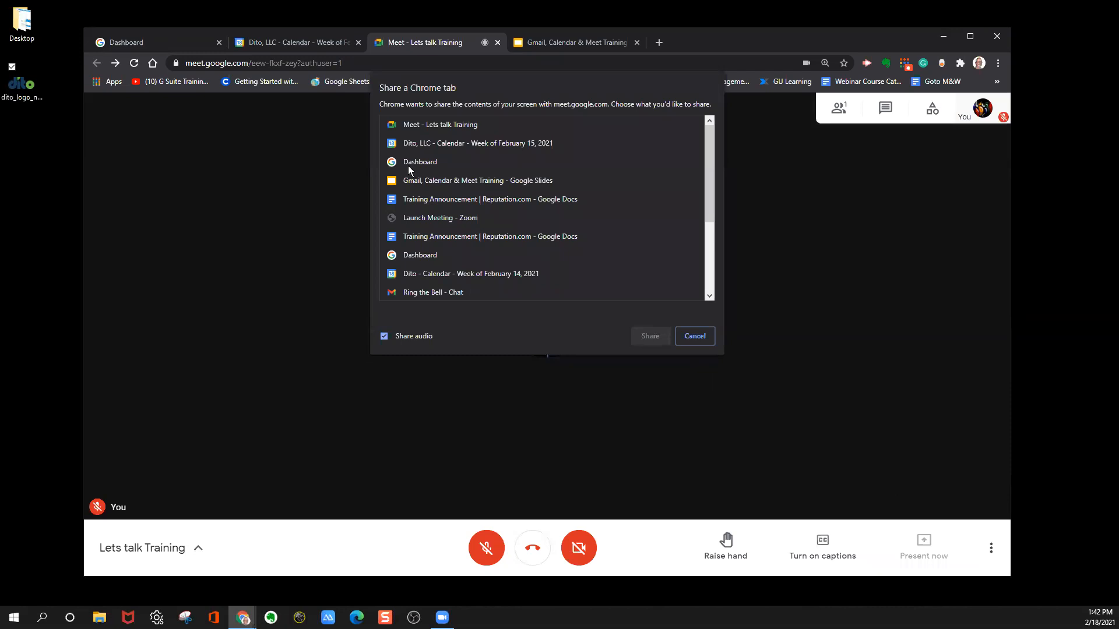
{"action": "left_click", "coordinate": [464, 184]}
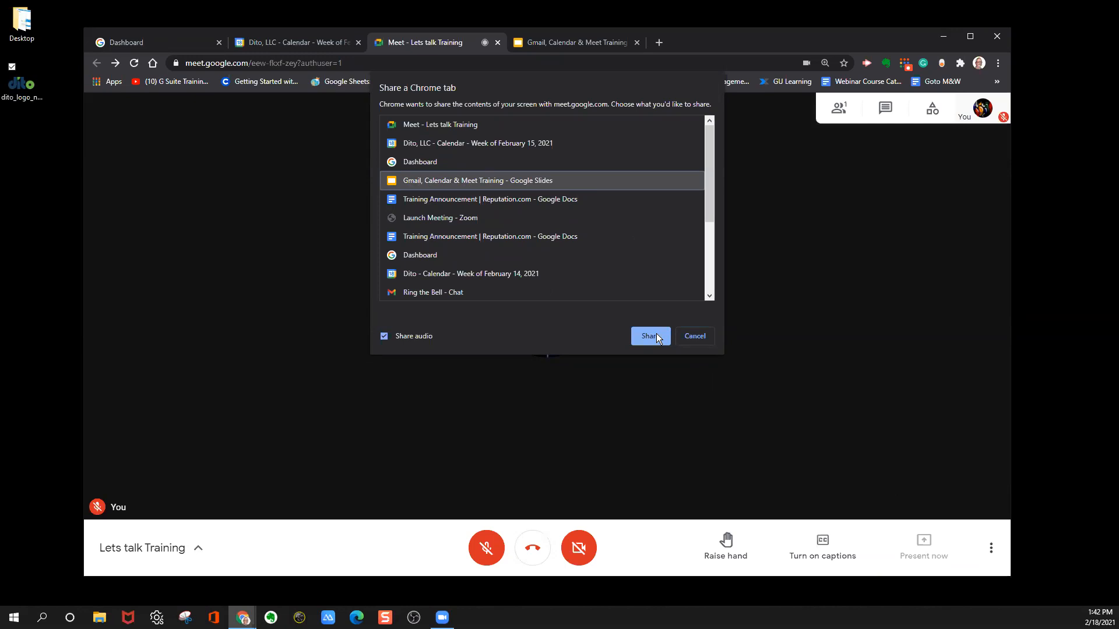
{"action": "left_click", "coordinate": [686, 338]}
{"action": "left_click", "coordinate": [938, 557]}
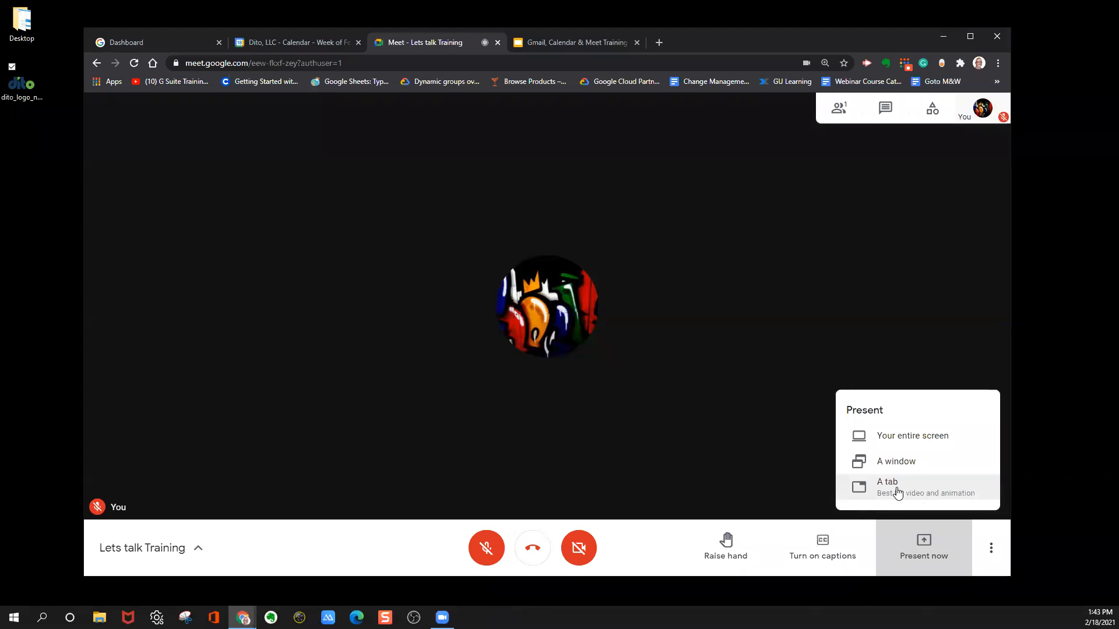
{"action": "left_click", "coordinate": [657, 550]}
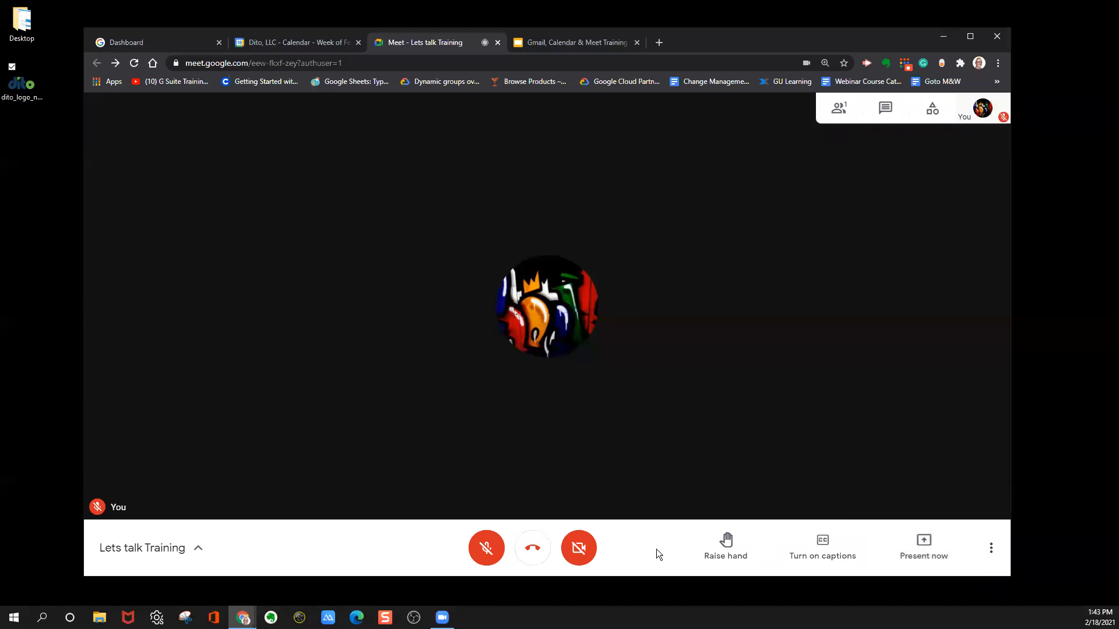
{"action": "left_click", "coordinate": [998, 63]}
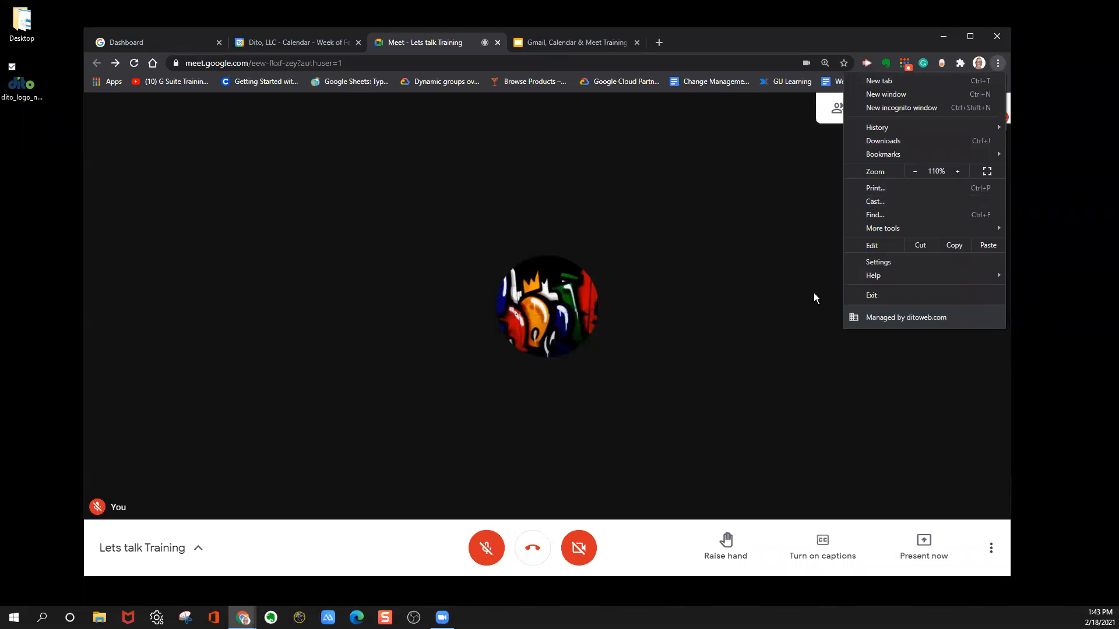
{"action": "left_click", "coordinate": [784, 37]}
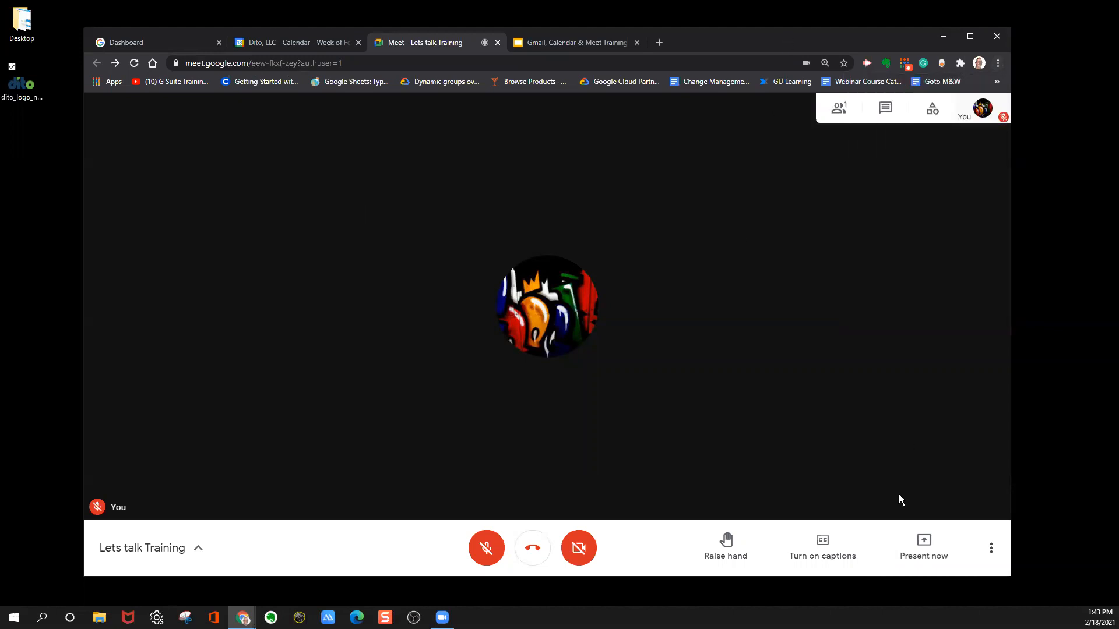
{"action": "left_click", "coordinate": [922, 546]}
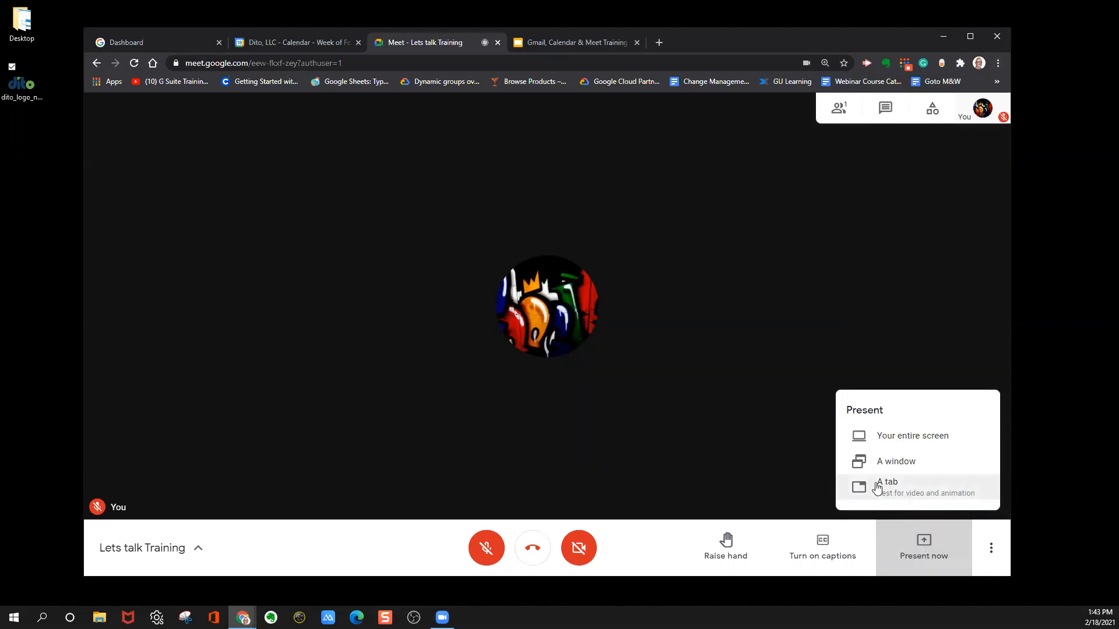
{"action": "left_click", "coordinate": [922, 547]}
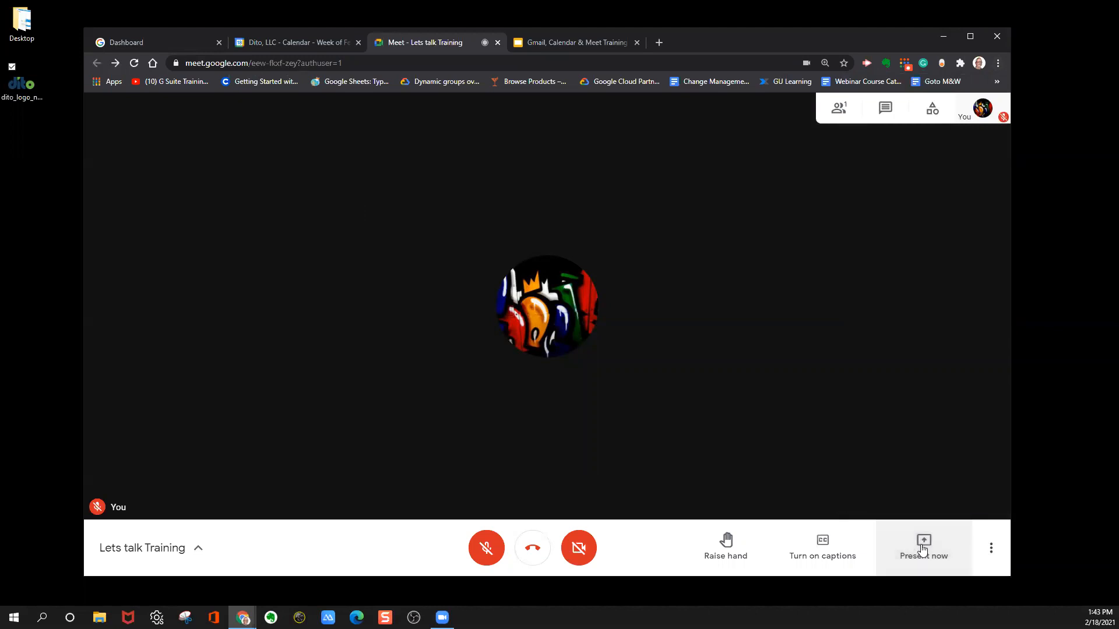
Open the meeting's audio settings and review the available microphone and speaker devices without choosing different ones.
{"action": "left_click", "coordinate": [991, 550]}
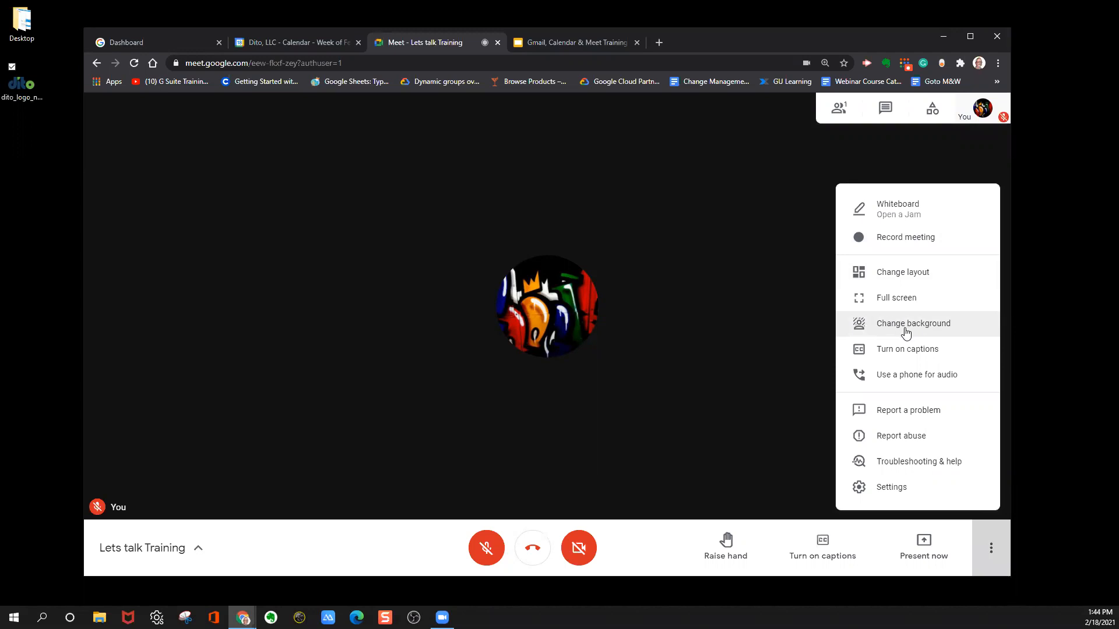
{"action": "left_click", "coordinate": [895, 493]}
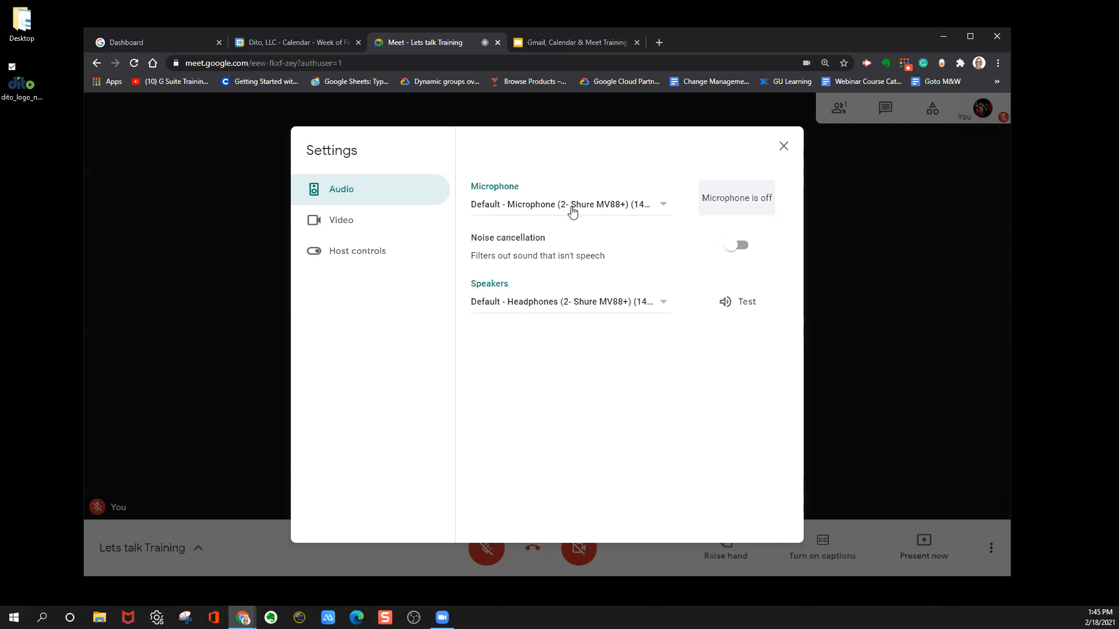
{"action": "left_click", "coordinate": [642, 208]}
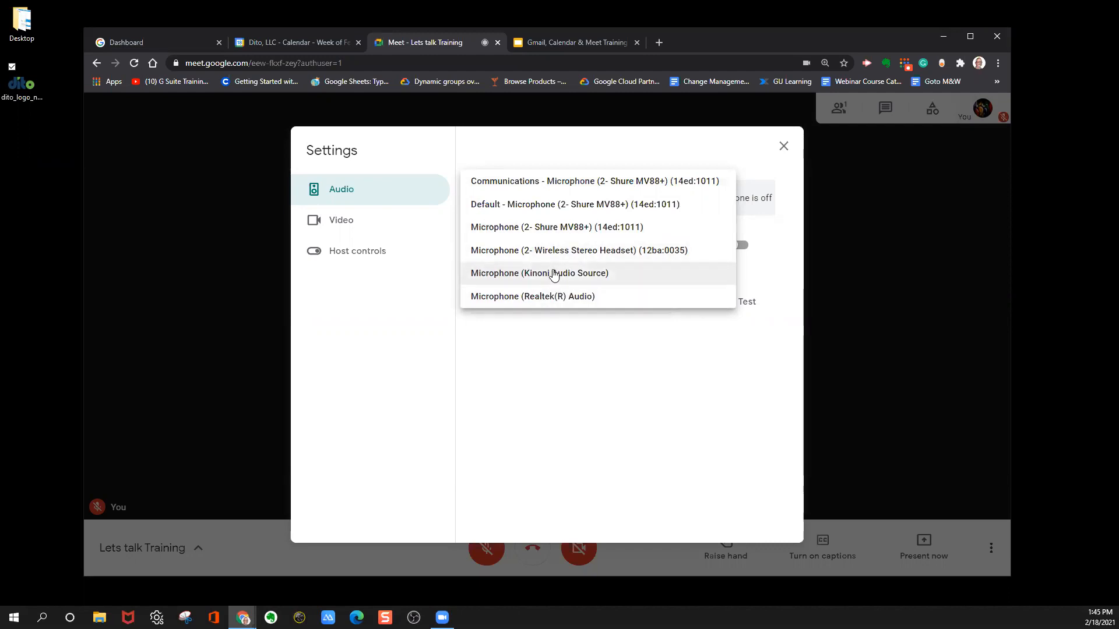
{"action": "left_click", "coordinate": [579, 378]}
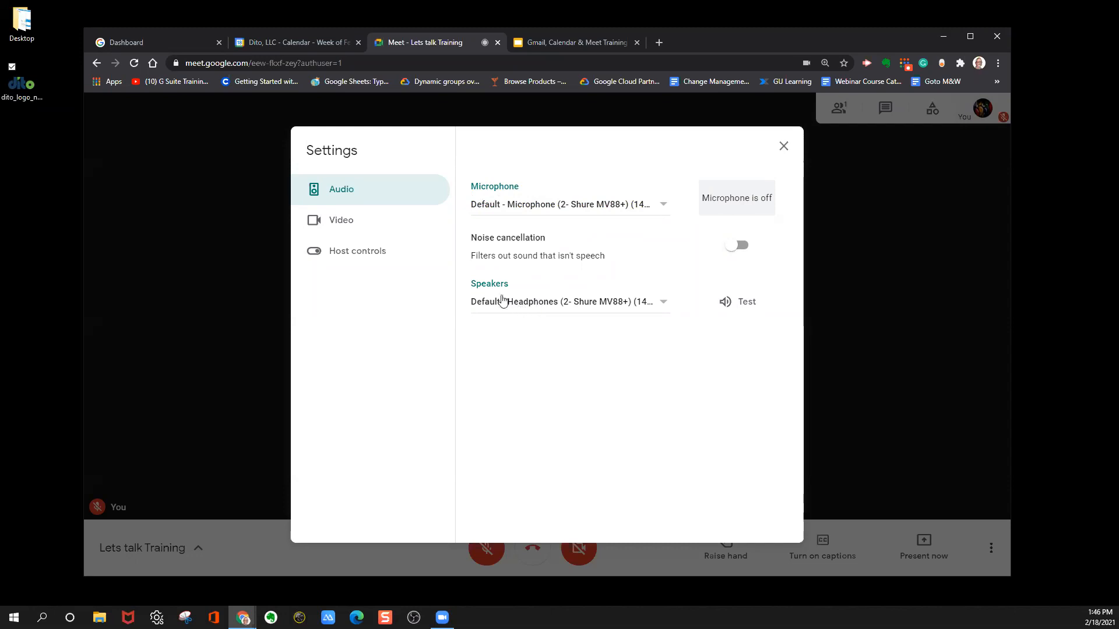
{"action": "left_click", "coordinate": [566, 303]}
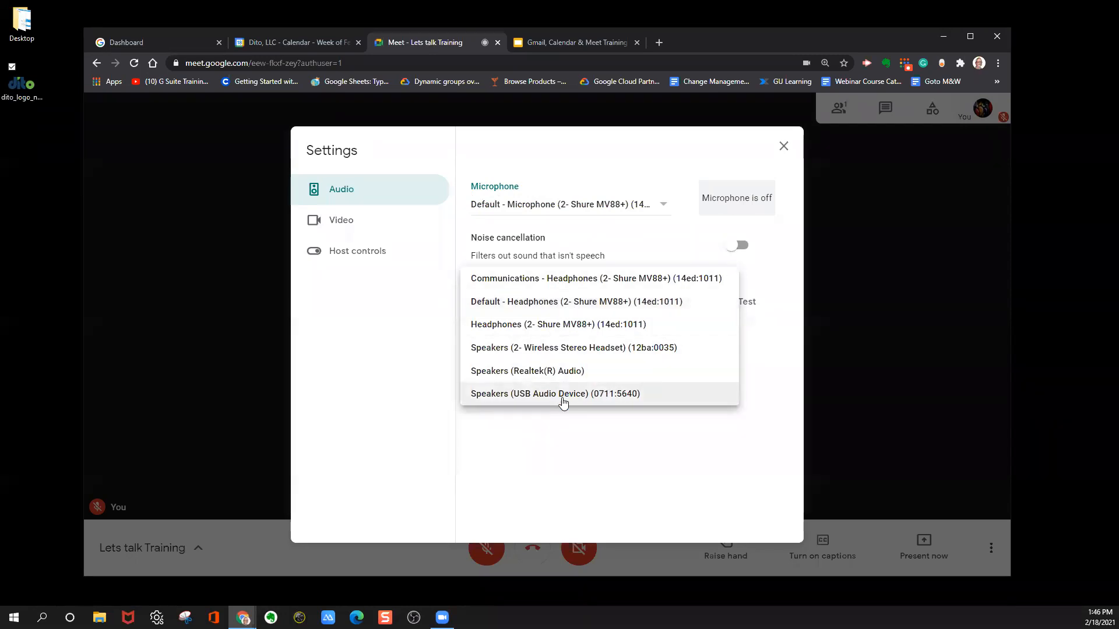
{"action": "left_click", "coordinate": [594, 478]}
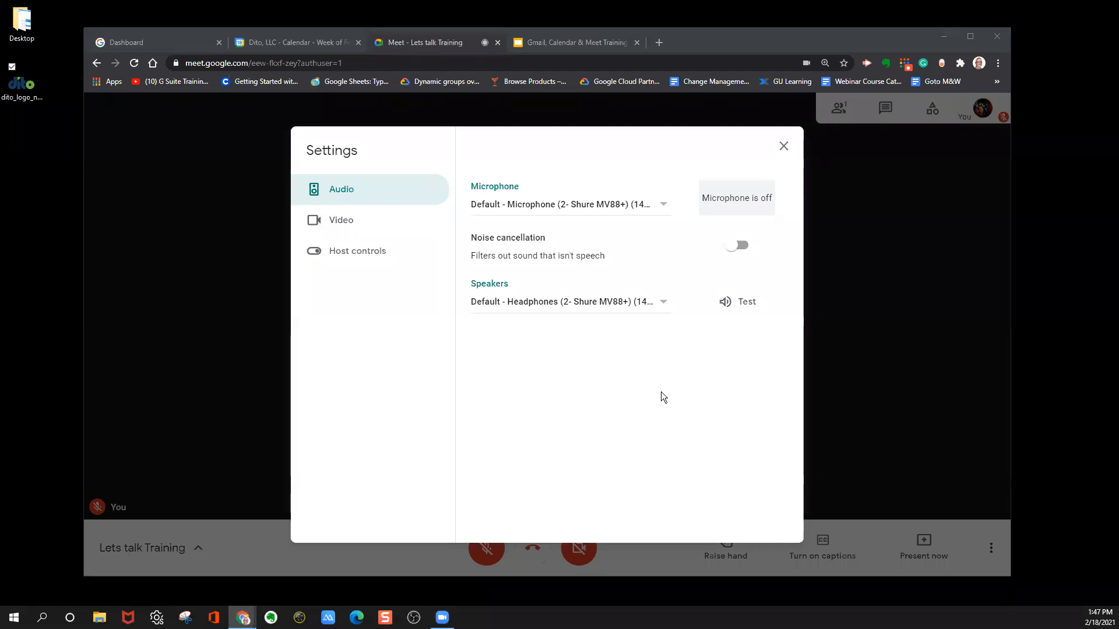
Try noise cancellation on and off, and view the video settings before closing the meeting settings.
{"action": "left_click", "coordinate": [737, 247]}
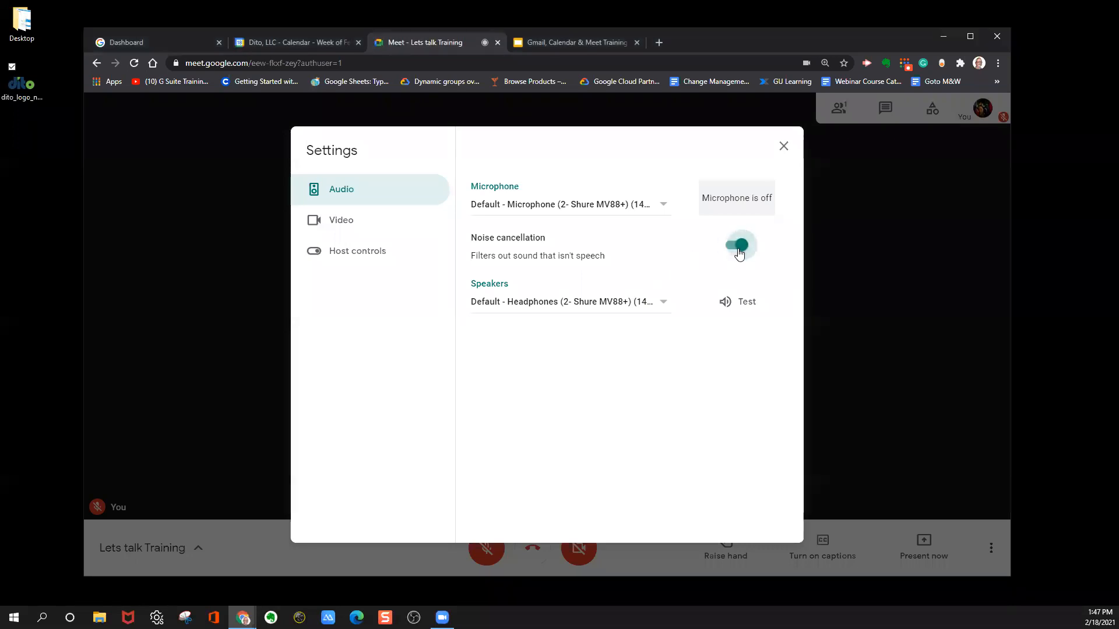
{"action": "left_click", "coordinate": [739, 252]}
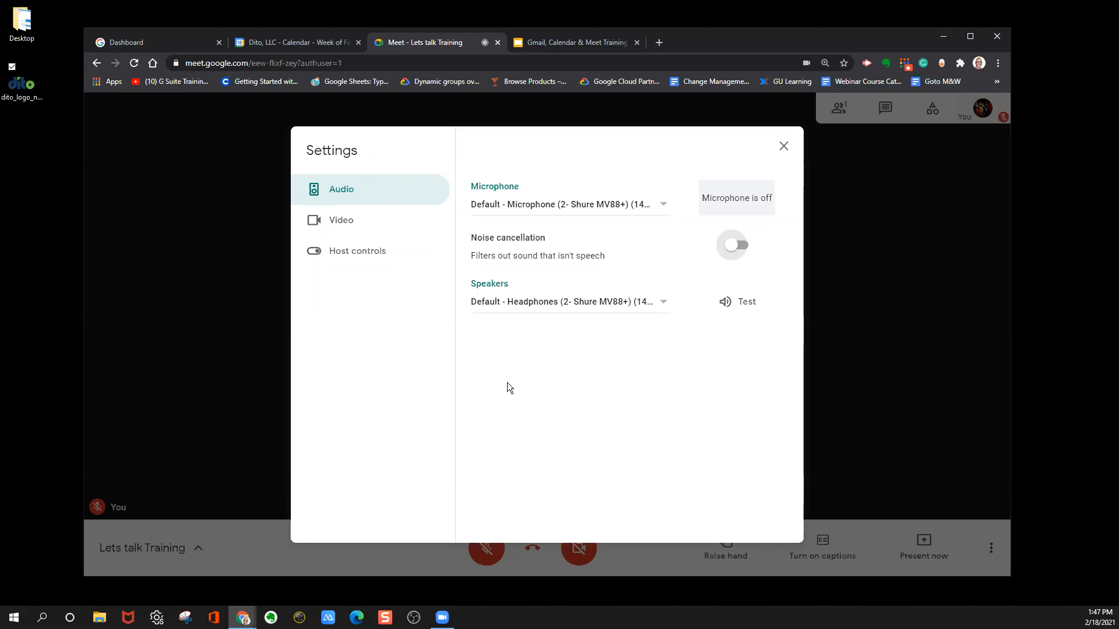
{"action": "left_click", "coordinate": [337, 222]}
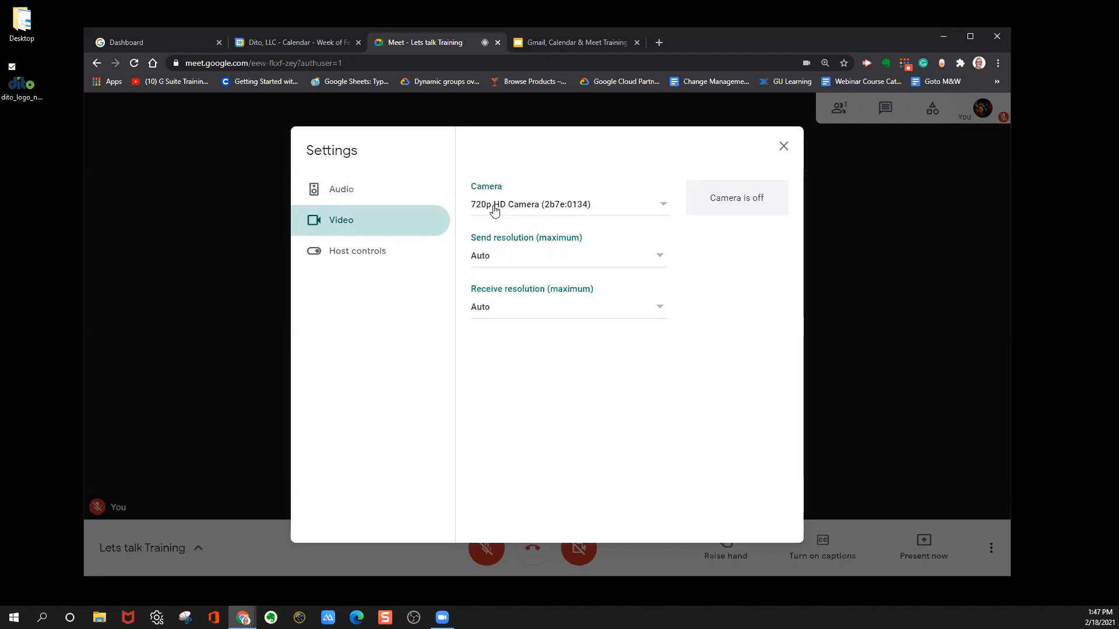
{"action": "left_click", "coordinate": [783, 147]}
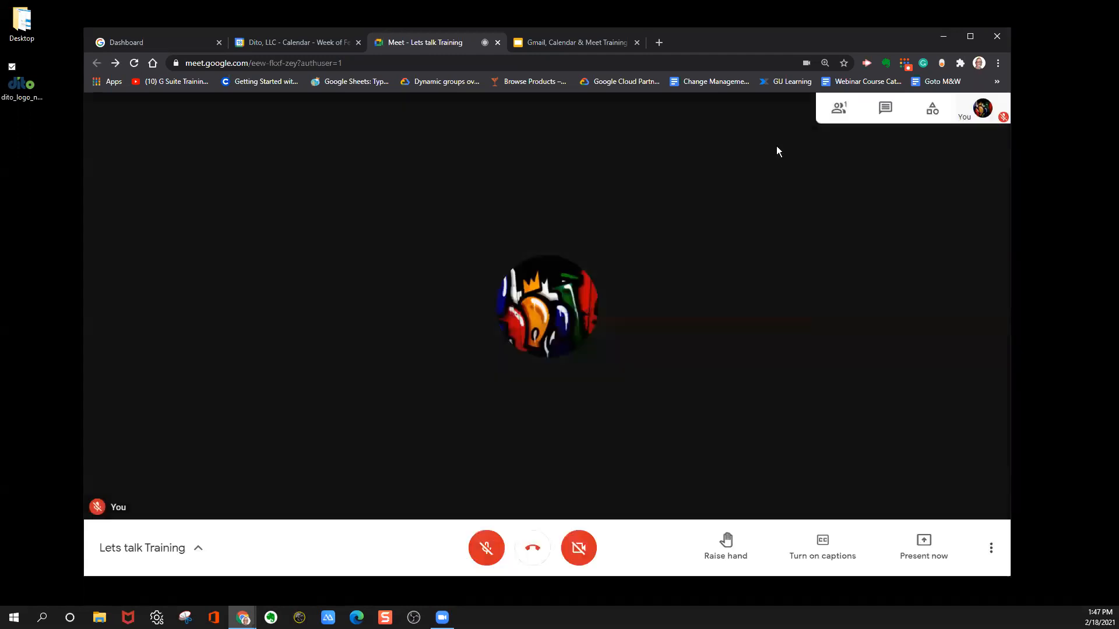
{"action": "left_click", "coordinate": [582, 551]}
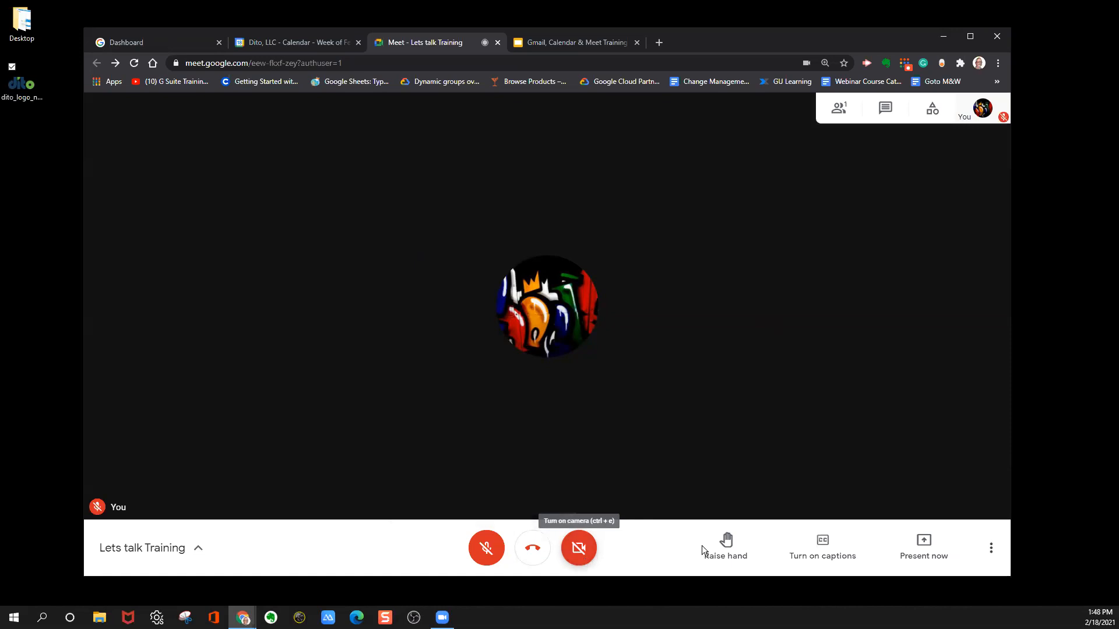
Examine the camera, send resolution and receive resolution options in the meeting's video settings, and close the settings.
{"action": "left_click", "coordinate": [990, 546]}
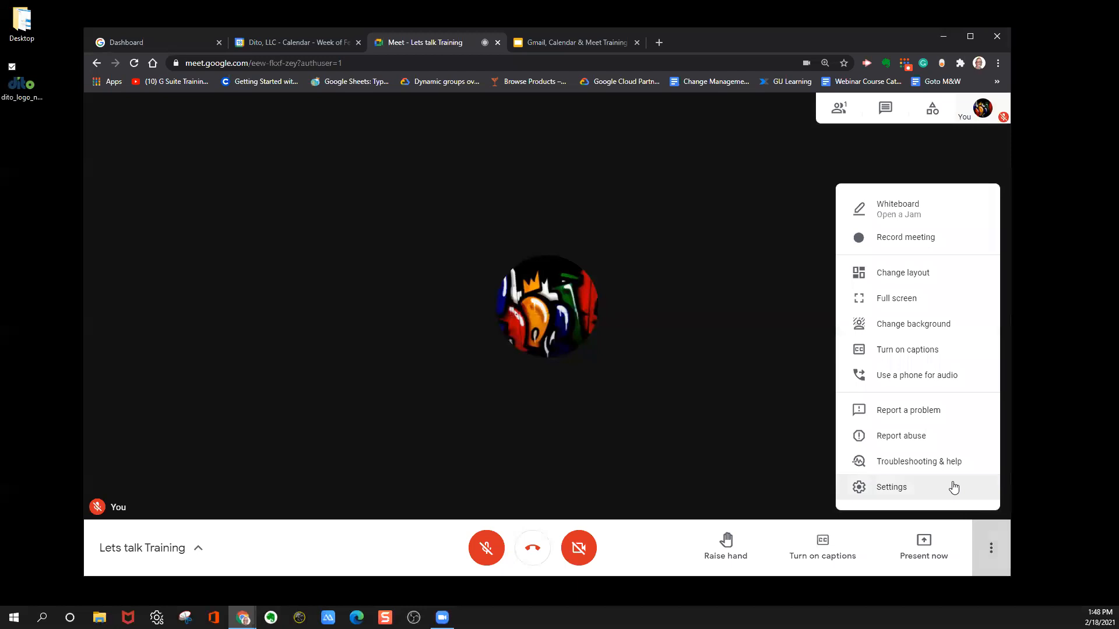
{"action": "left_click", "coordinate": [952, 483]}
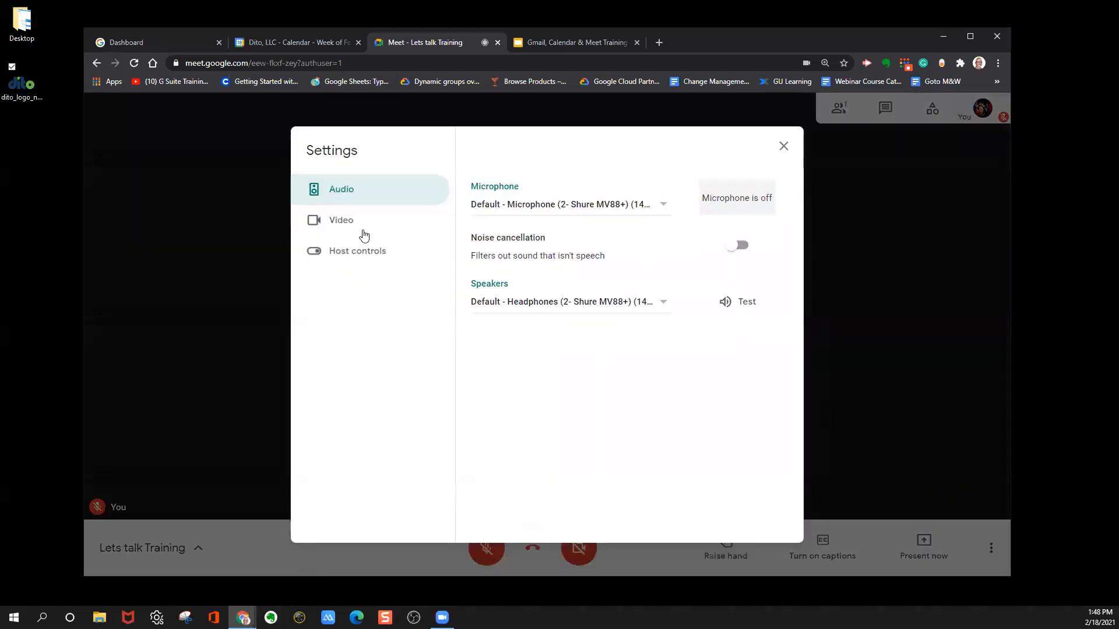
{"action": "left_click", "coordinate": [338, 220]}
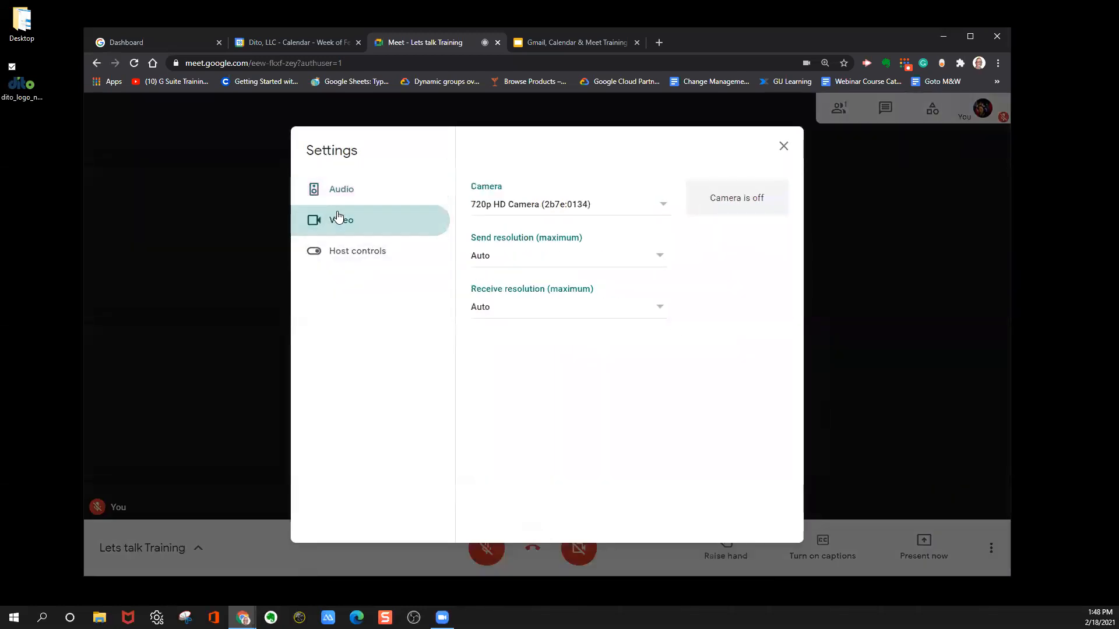
{"action": "left_click", "coordinate": [525, 206]}
{"action": "left_click", "coordinate": [585, 211]}
{"action": "left_click", "coordinate": [513, 255]}
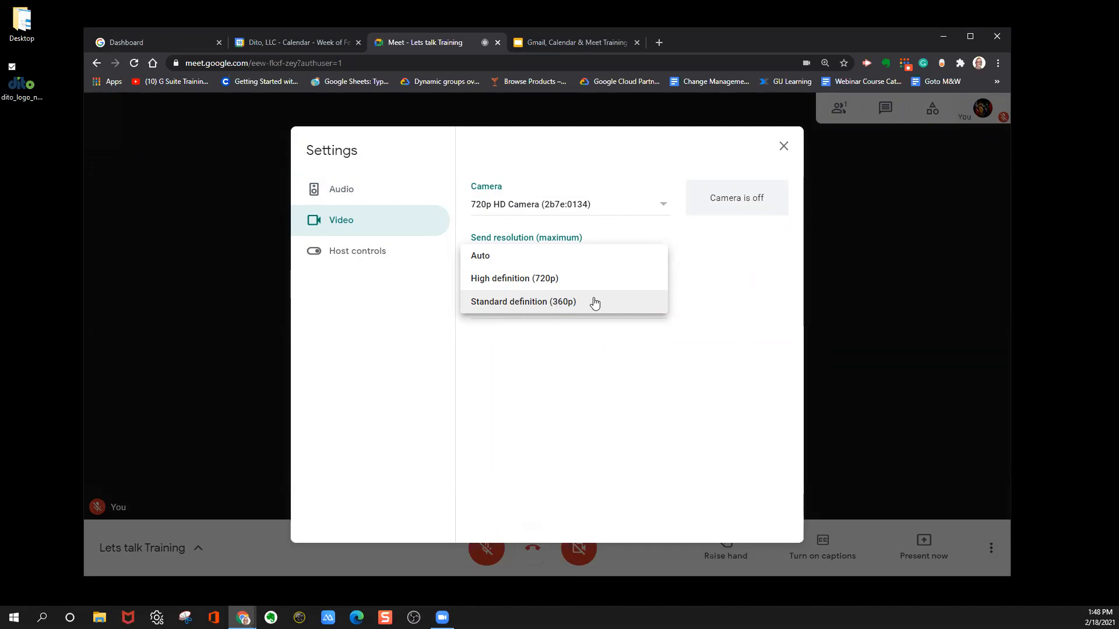
{"action": "left_click", "coordinate": [585, 371]}
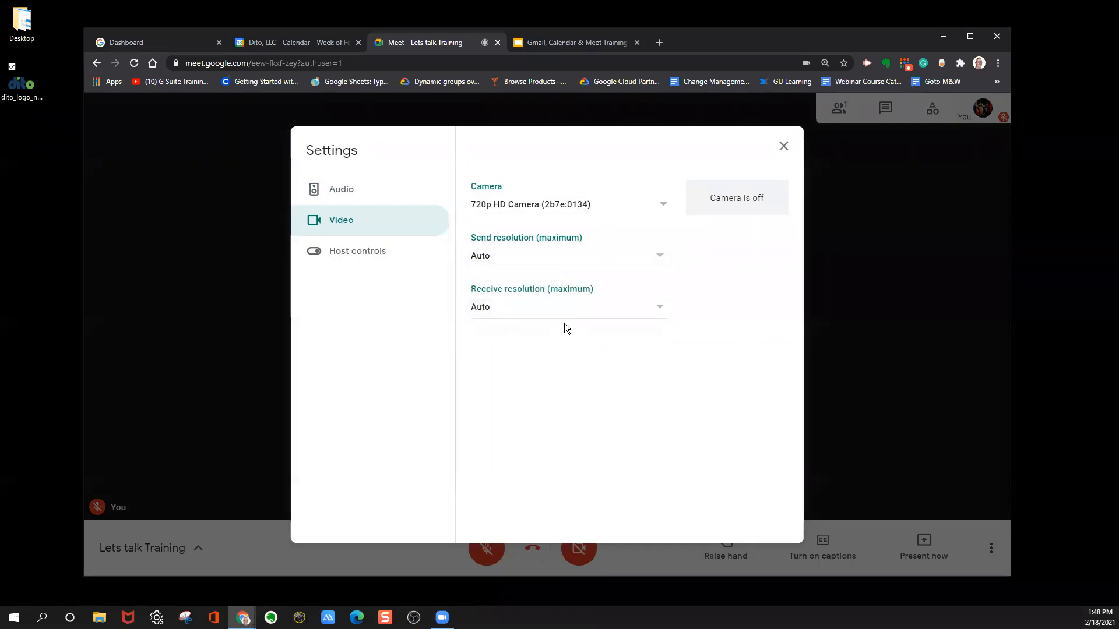
{"action": "left_click", "coordinate": [511, 314]}
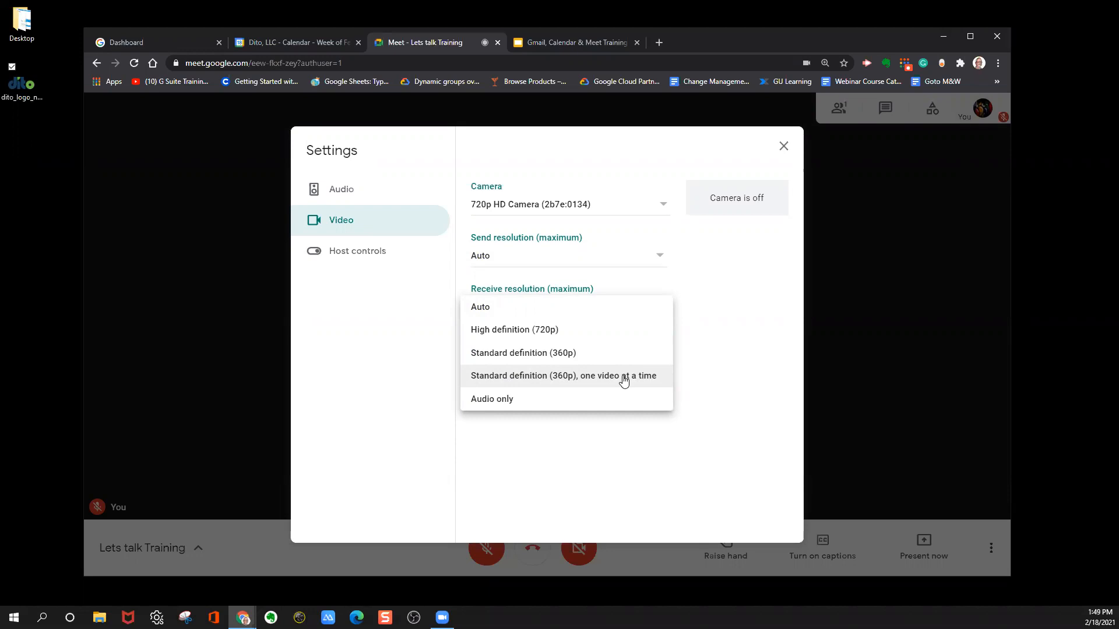
{"action": "left_click", "coordinate": [787, 151]}
{"action": "left_click", "coordinate": [786, 150]}
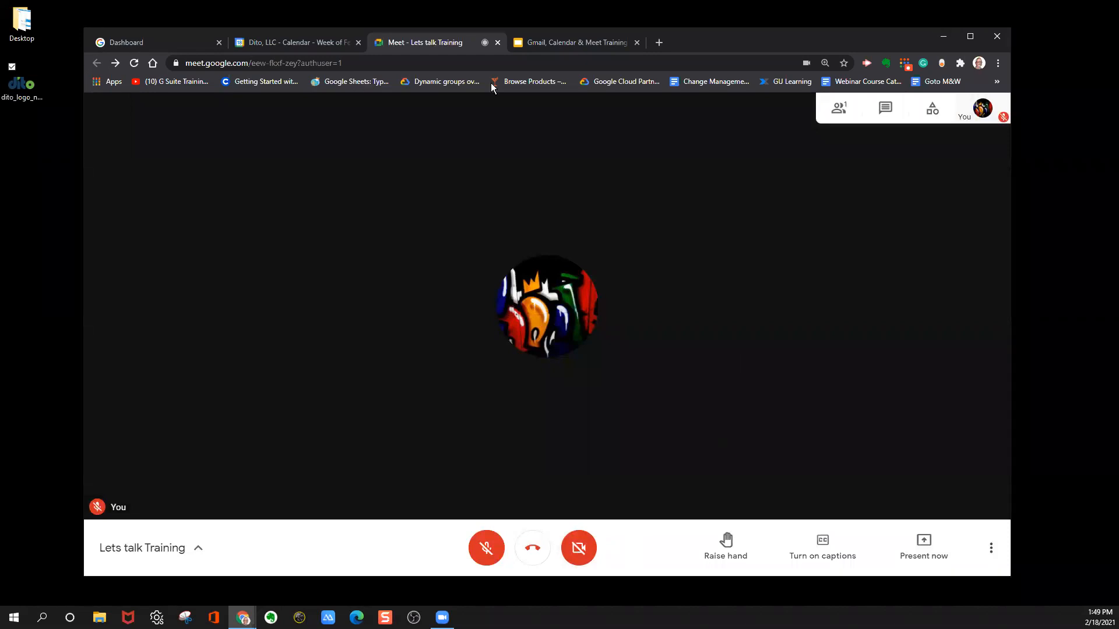
Close the Calendar and Meet browser tabs, and return to the Google Workspace dashboard.
{"action": "left_click", "coordinate": [358, 43]}
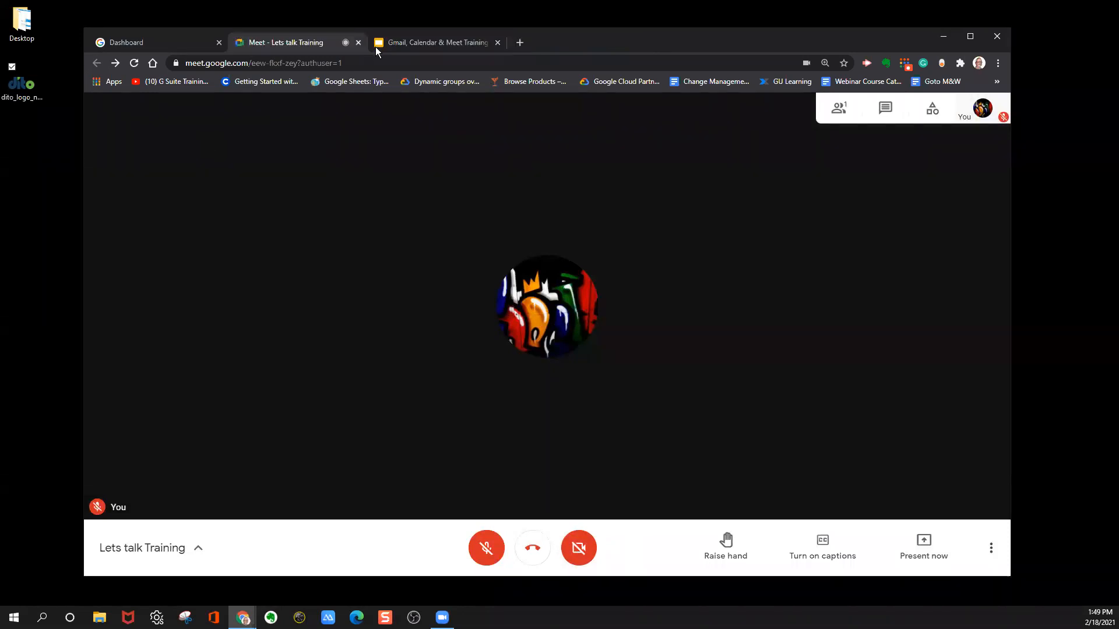
{"action": "left_click", "coordinate": [358, 42]}
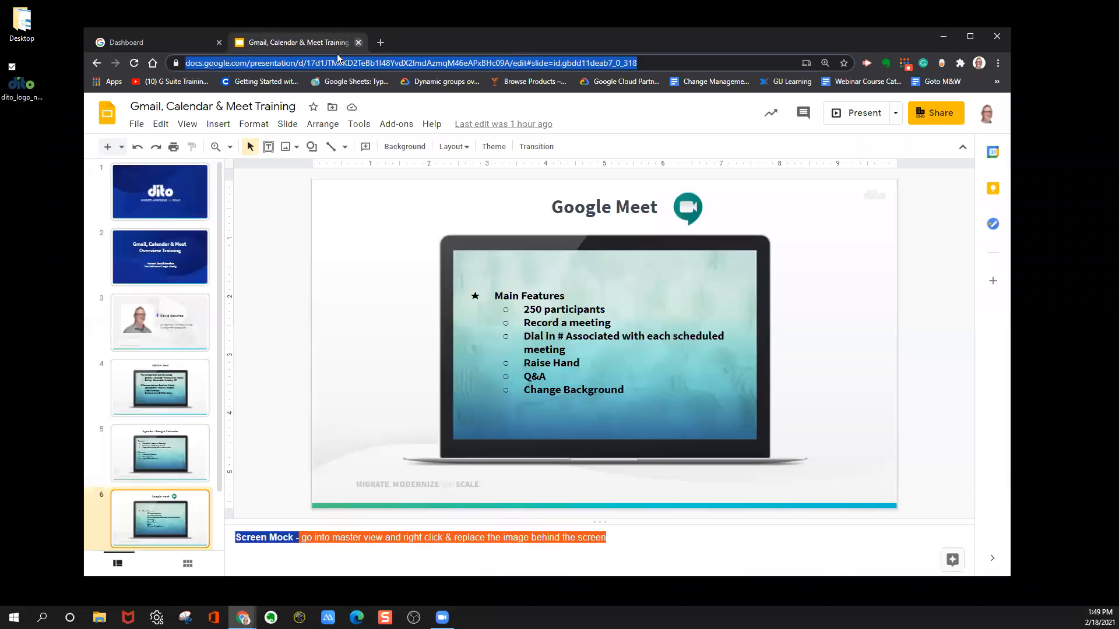
{"action": "left_click", "coordinate": [178, 43]}
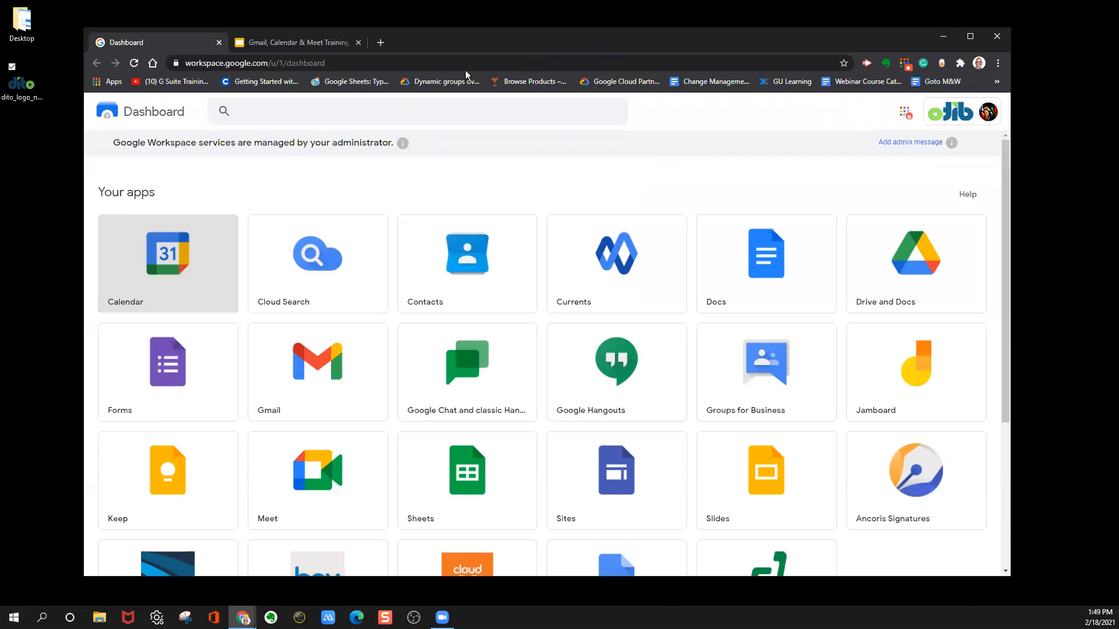
Open Calendar and Gmail from the Workspace dashboard, and show Gmail's advanced mail search options.
{"action": "left_click", "coordinate": [189, 265]}
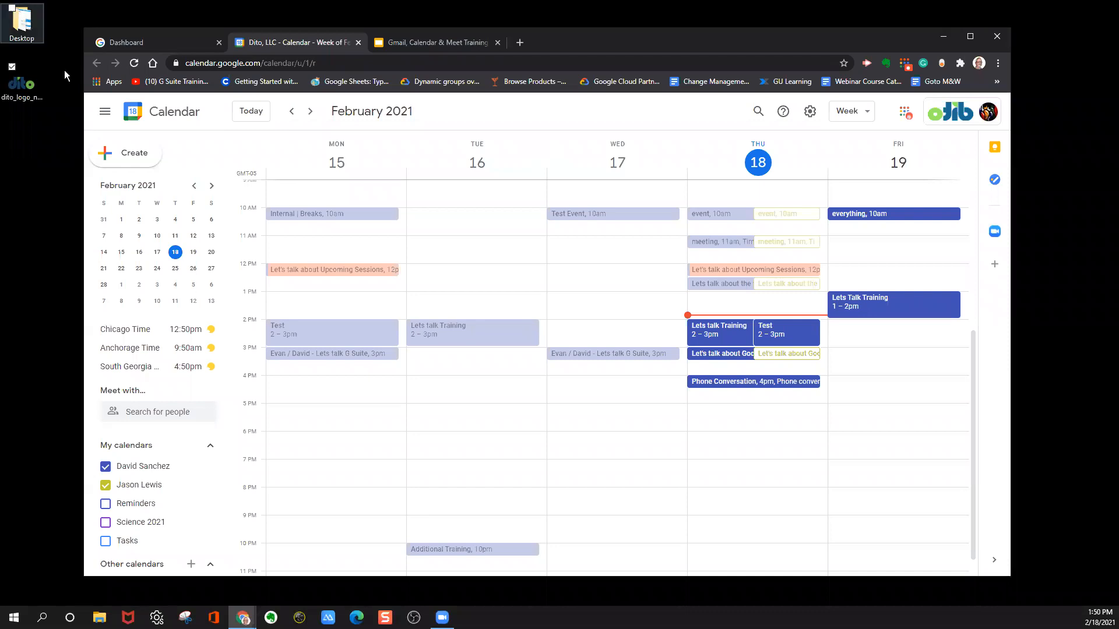
{"action": "left_click", "coordinate": [181, 42]}
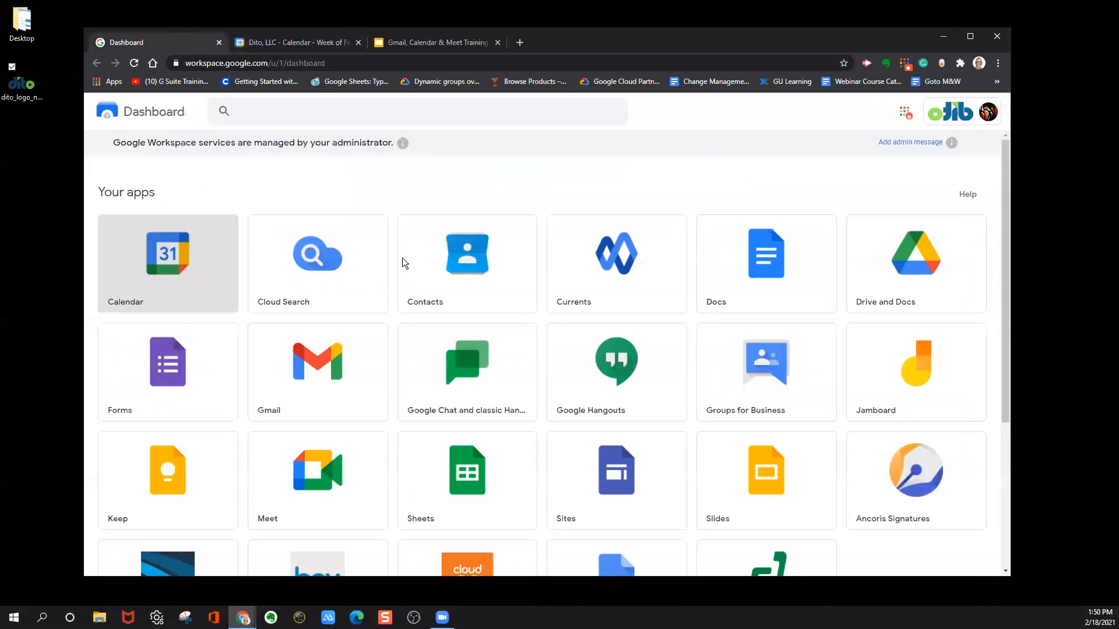
{"action": "left_click", "coordinate": [339, 374]}
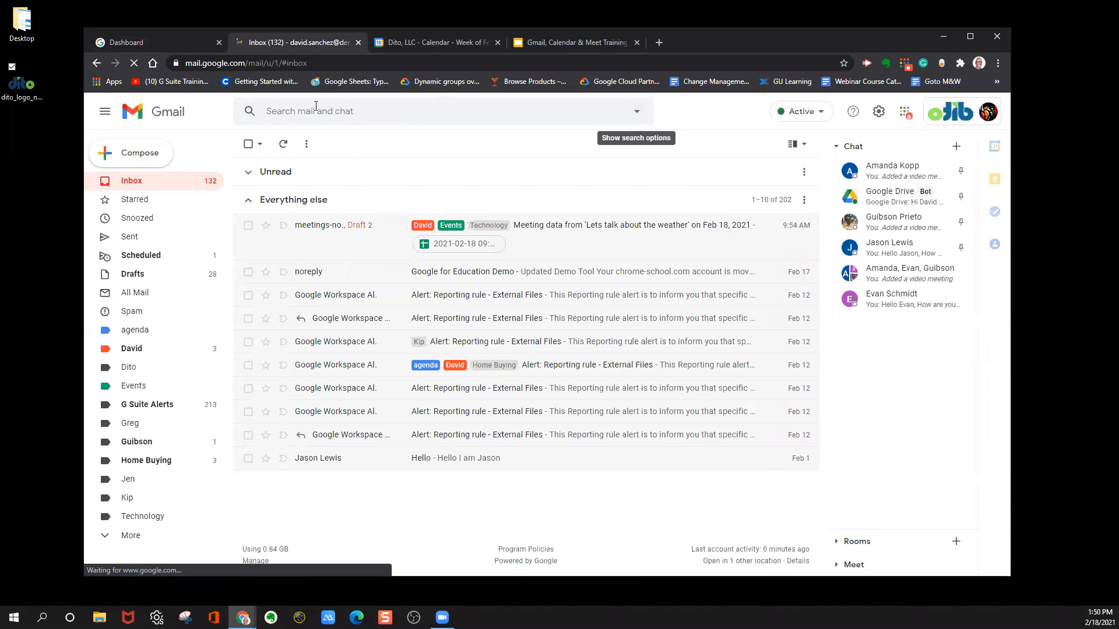
{"action": "left_click", "coordinate": [637, 116]}
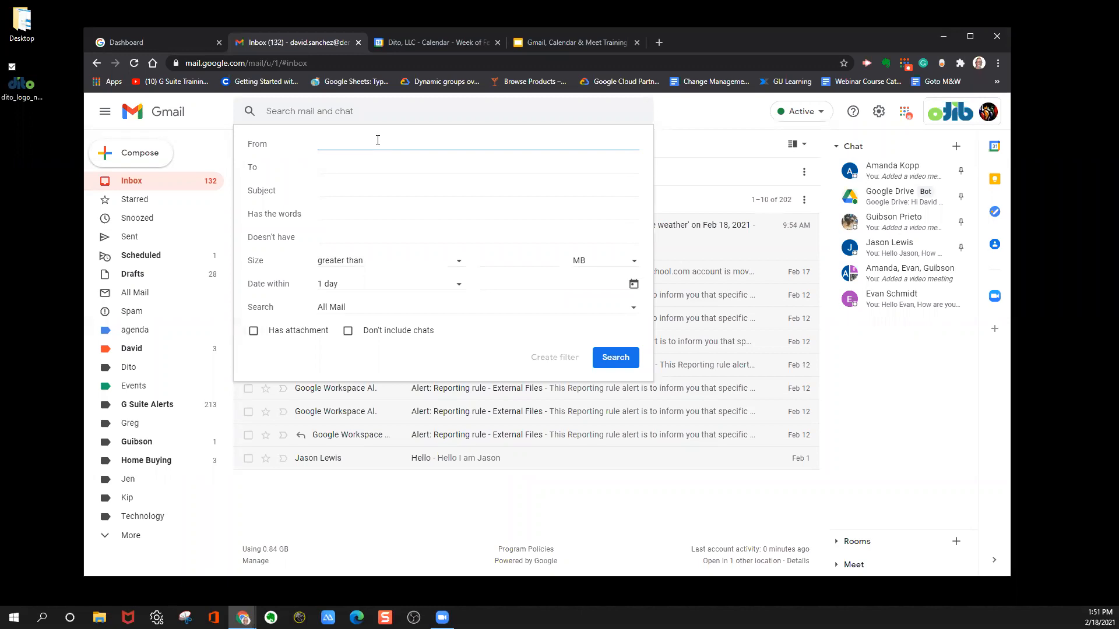
{"action": "type", "text": "aman"}
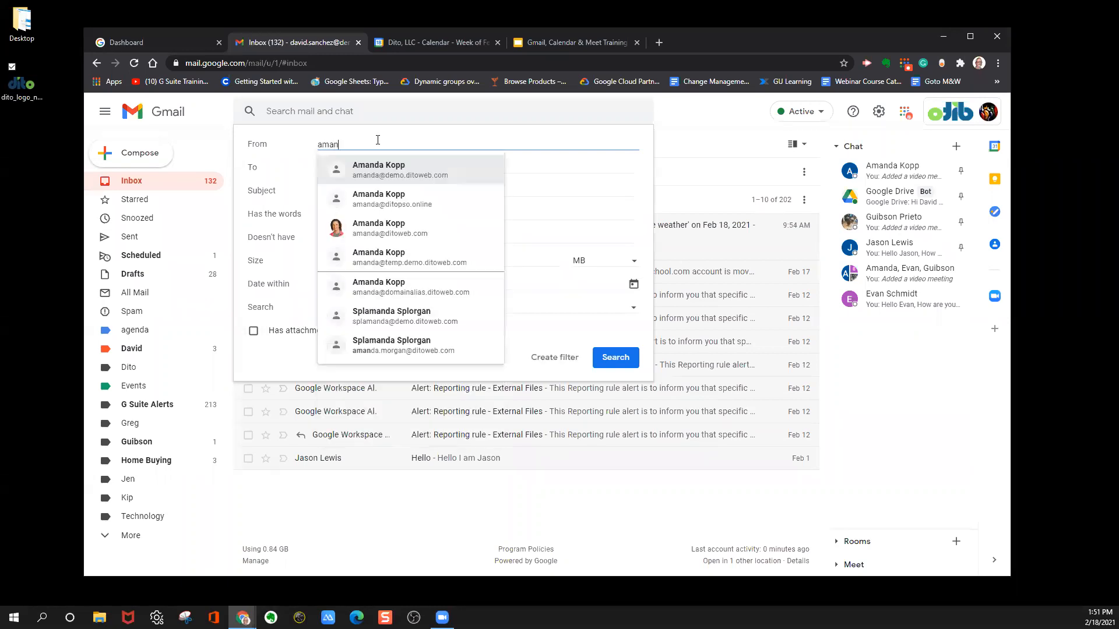
{"action": "left_click", "coordinate": [394, 188]}
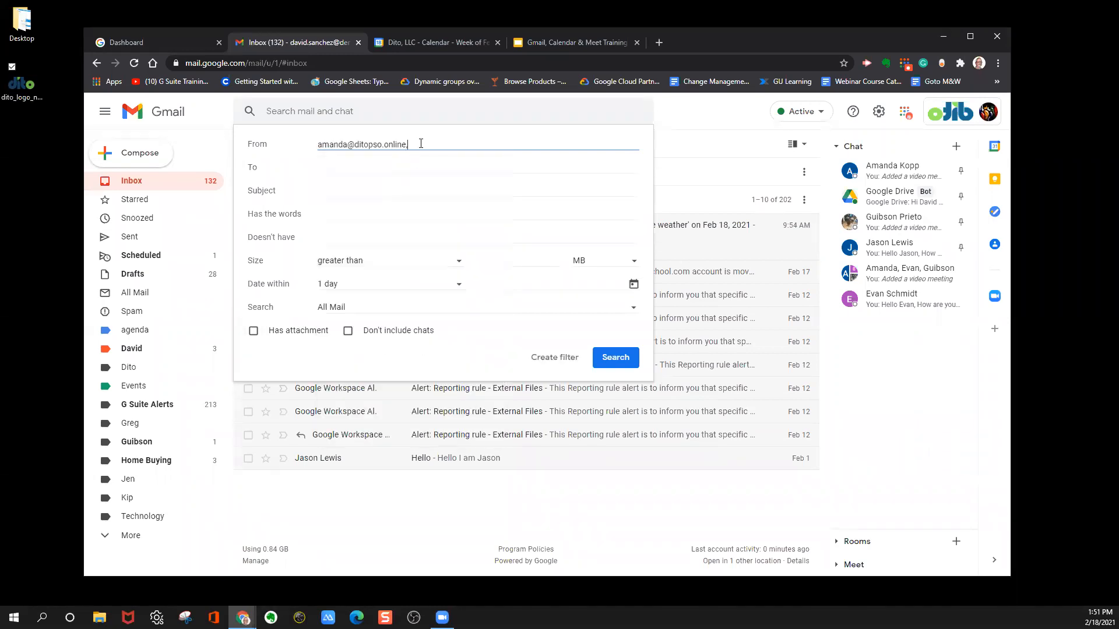
{"action": "left_click_drag", "start_coordinate": [420, 143], "coordinate": [298, 148]}
{"action": "key", "text": "BackSpace"}
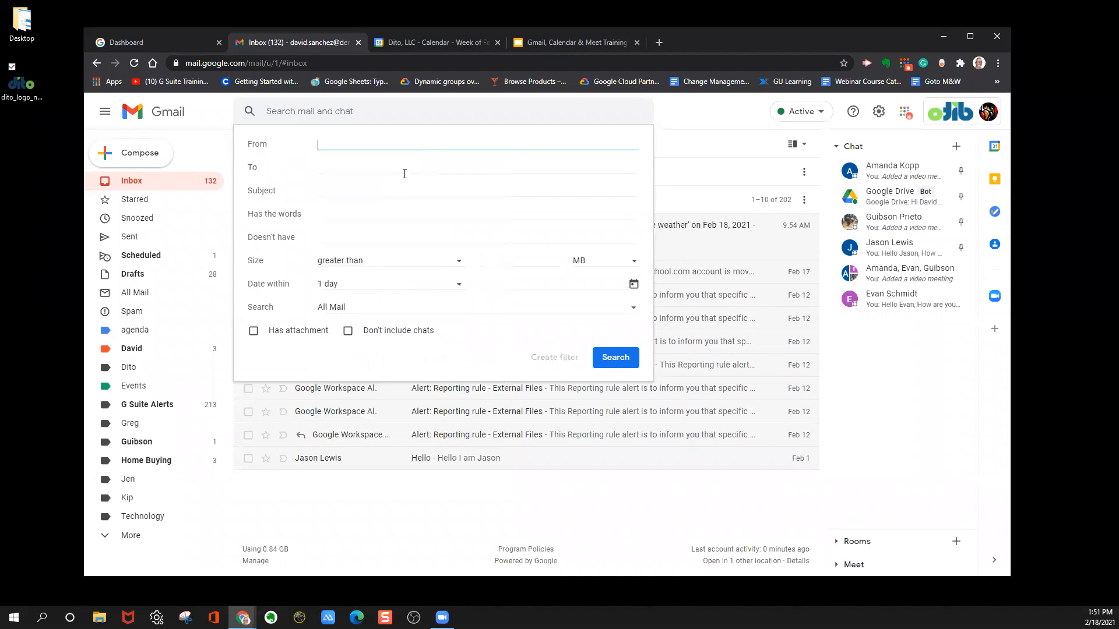
Start a mail filter for messages with the subject "calendar invite".
{"action": "left_click", "coordinate": [356, 190]}
{"action": "type", "text": "calendar invite"}
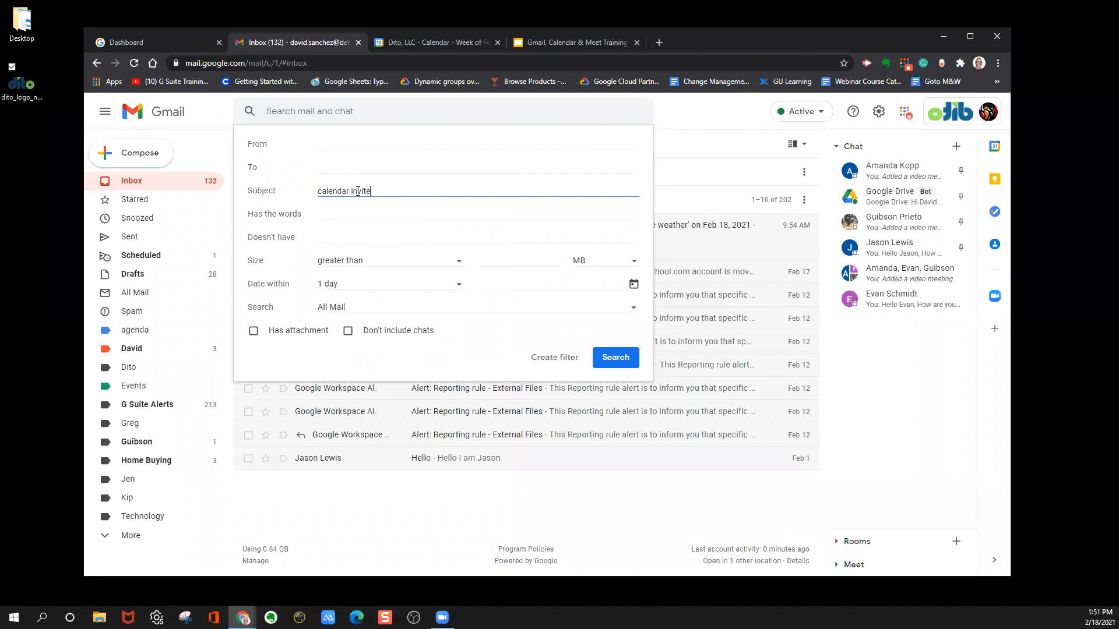
{"action": "left_click", "coordinate": [551, 360]}
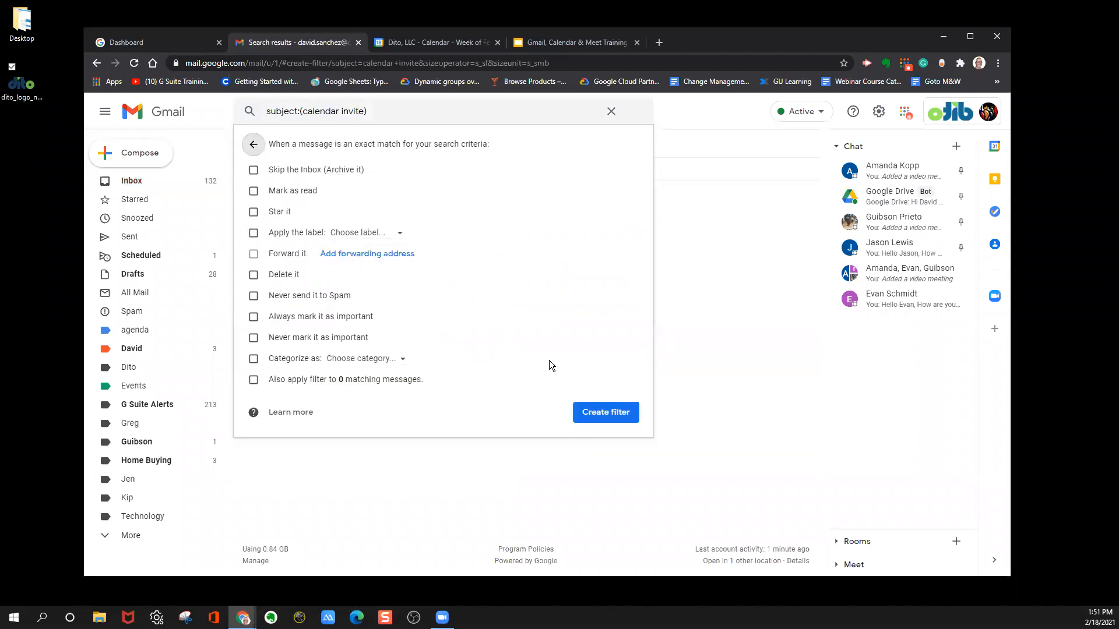
Set the filter to skip the inbox and apply a new label named Calendar Invites.
{"action": "left_click", "coordinate": [253, 170]}
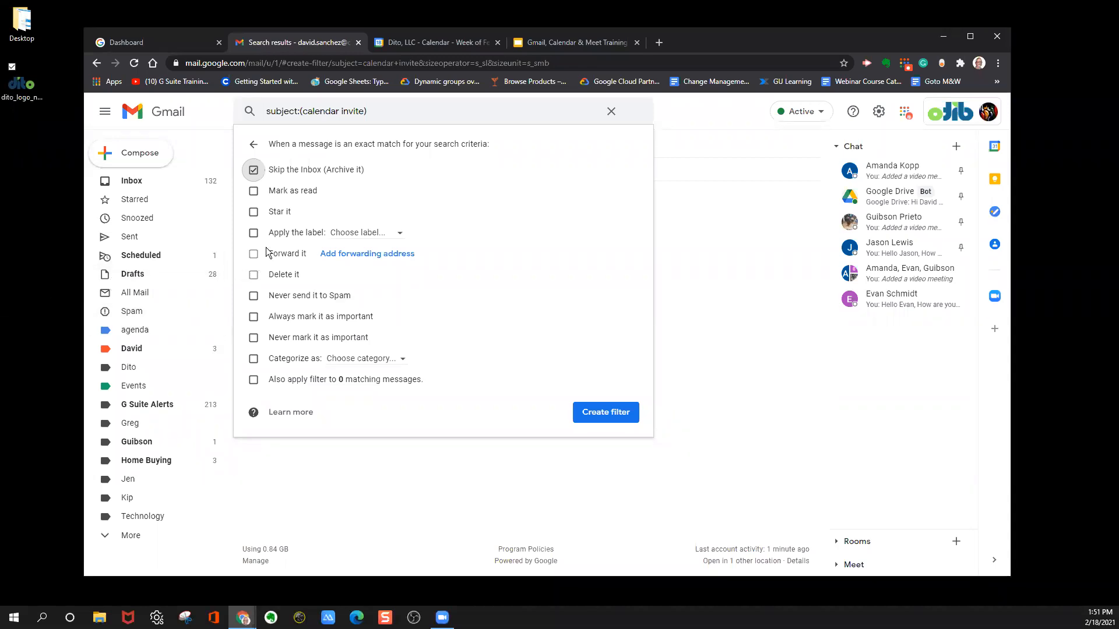
{"action": "left_click", "coordinate": [254, 233]}
{"action": "left_click", "coordinate": [363, 235]}
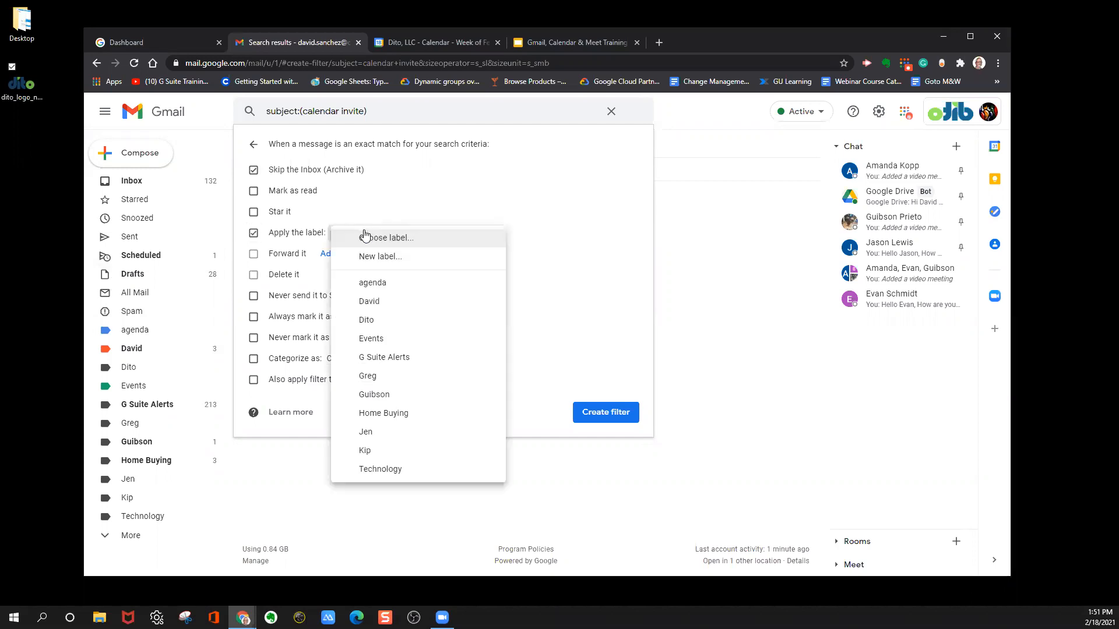
{"action": "left_click", "coordinate": [389, 255]}
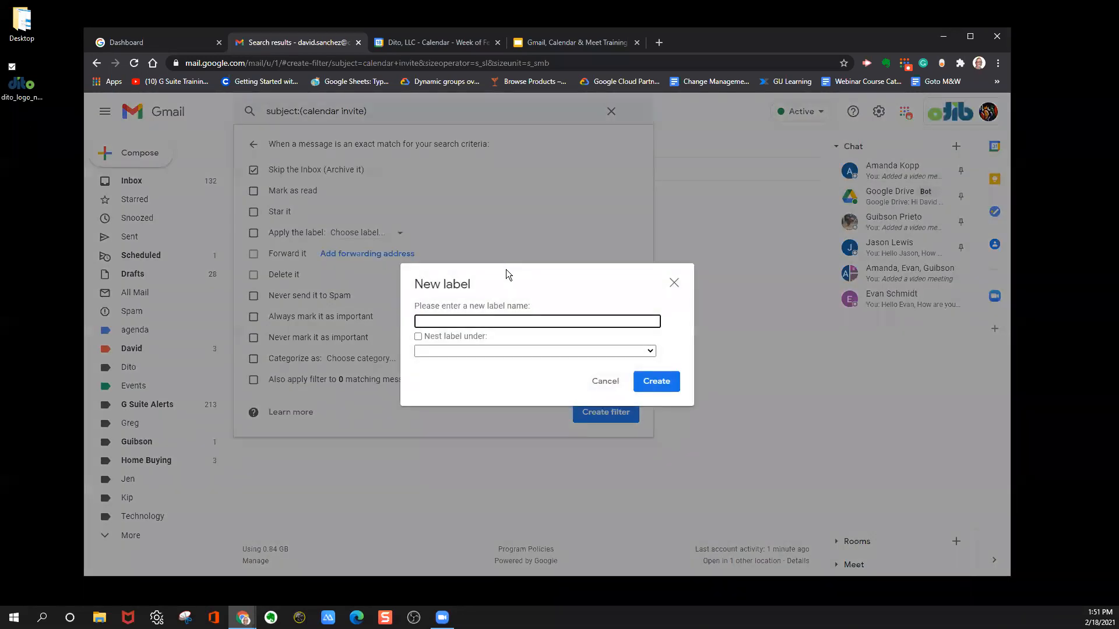
{"action": "type", "text": "Calendar Invites"}
{"action": "left_click", "coordinate": [655, 385]}
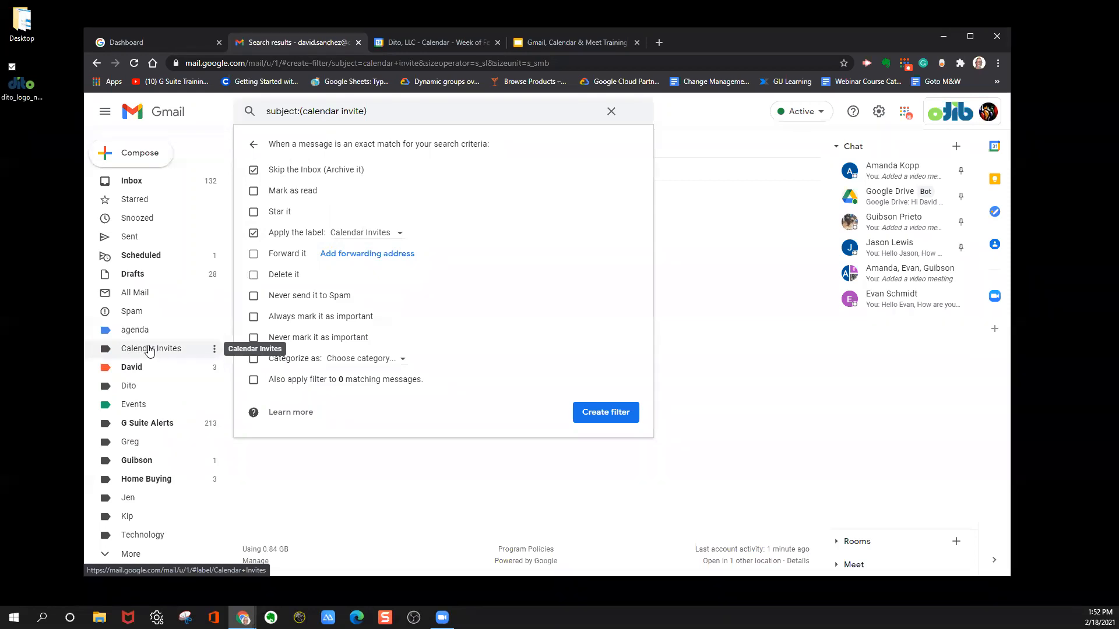
View the messages under the Calendar Invites label, and clear the mail search text.
{"action": "left_click", "coordinate": [150, 349]}
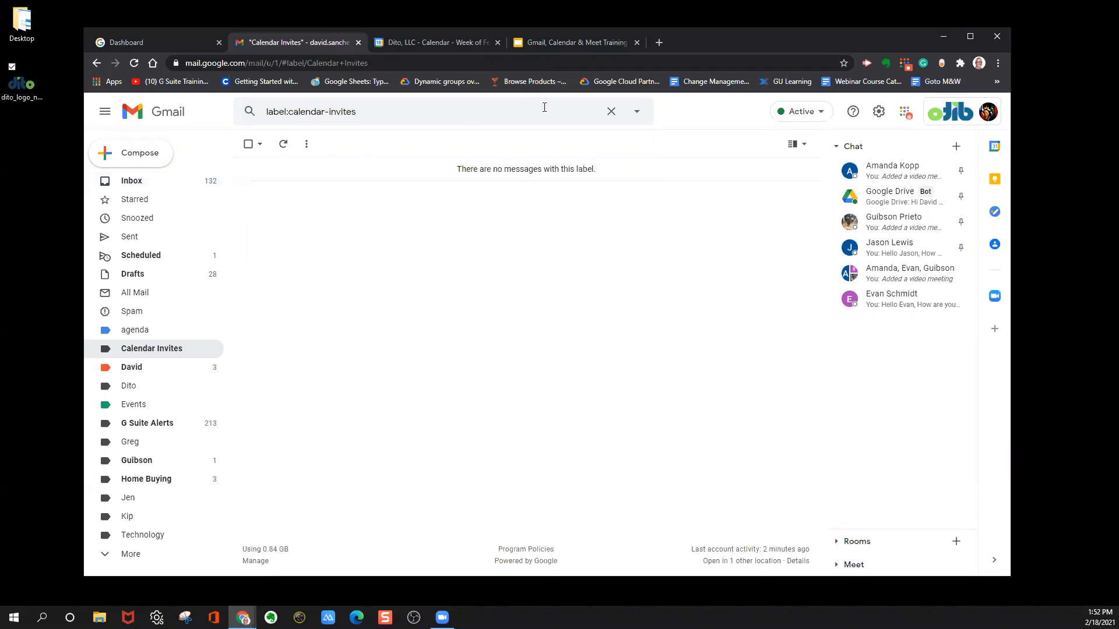
{"action": "left_click", "coordinate": [606, 115]}
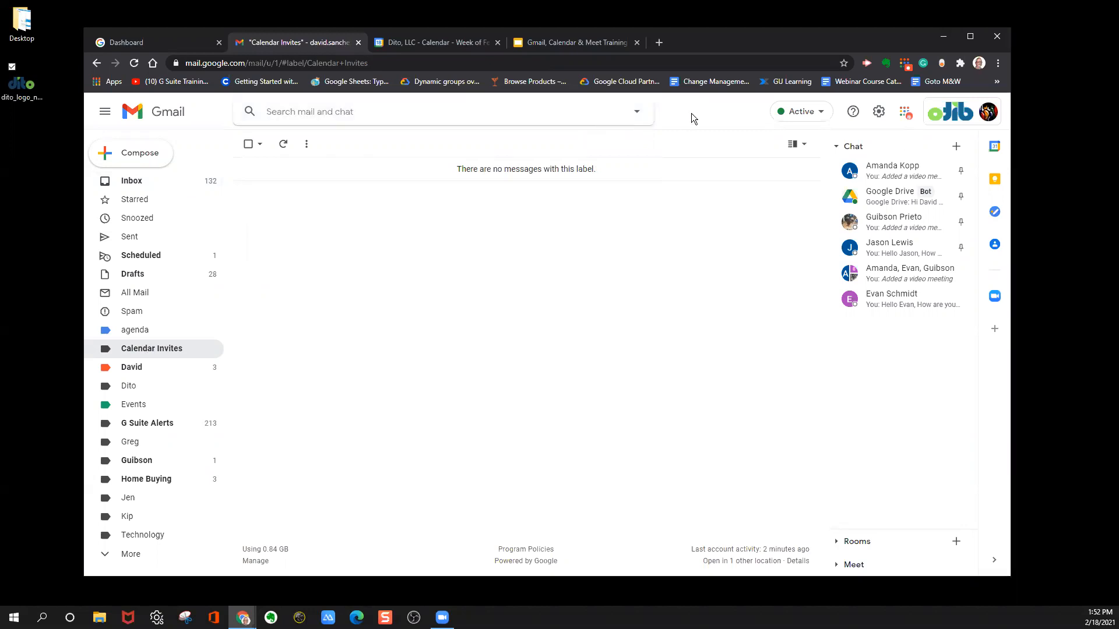
Return to the Gmail inbox, show the advanced mail search options, and dismiss them.
{"action": "left_click", "coordinate": [156, 174]}
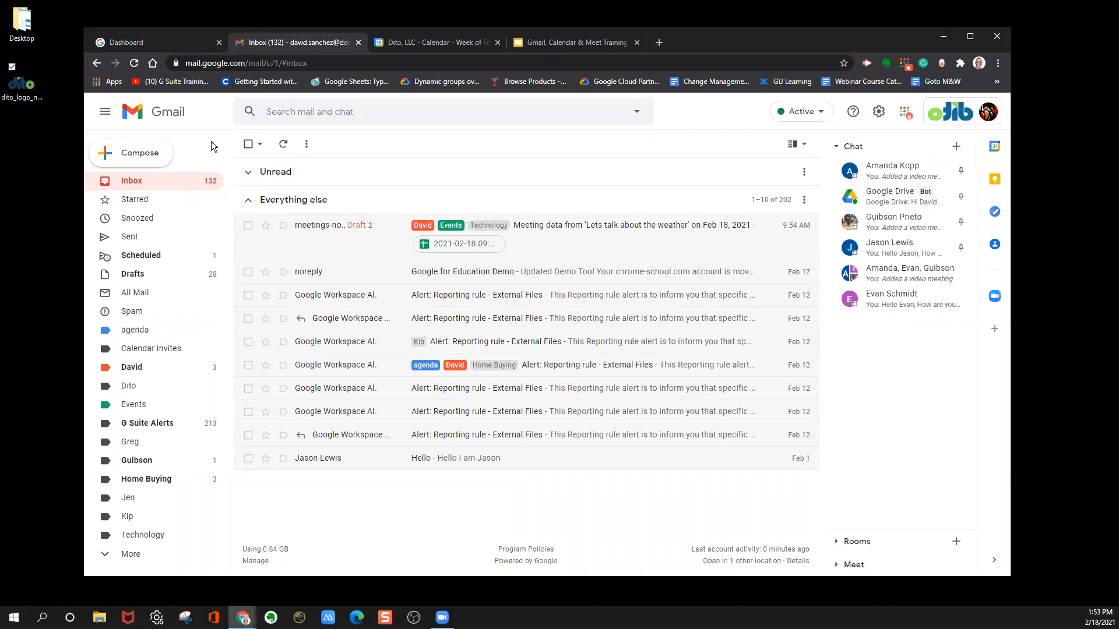
{"action": "left_click", "coordinate": [638, 111]}
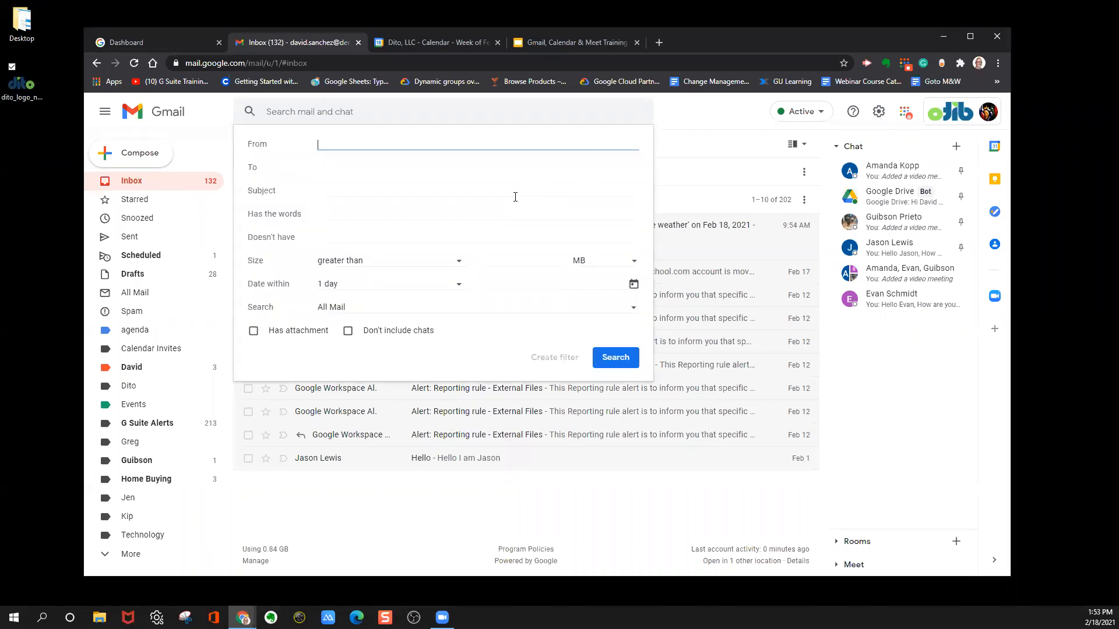
{"action": "left_click", "coordinate": [708, 111]}
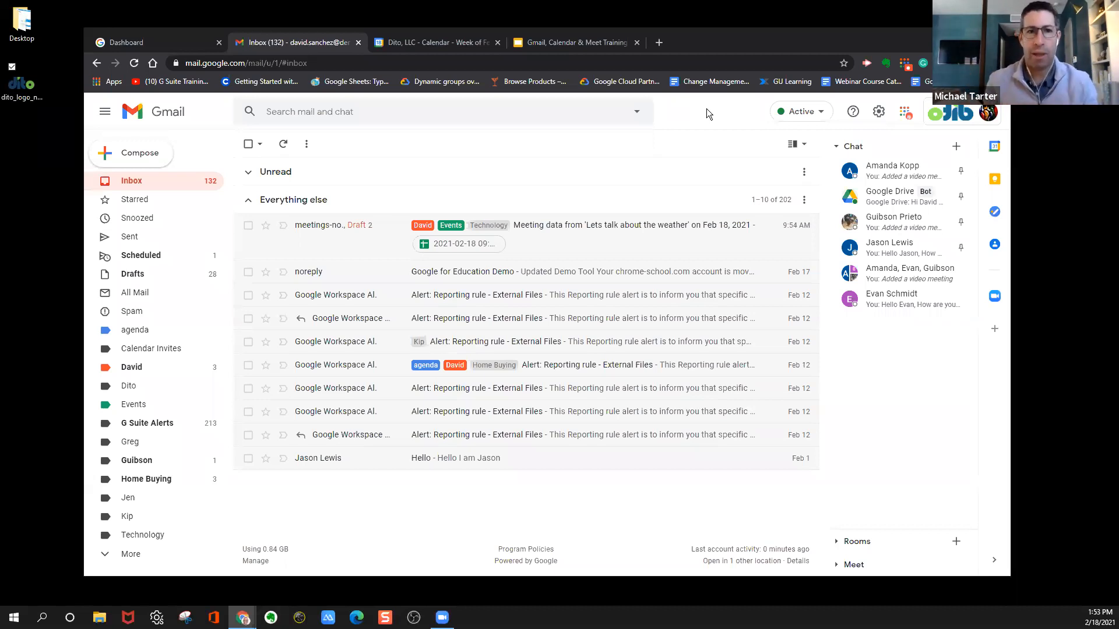
Close Gmail, look over the Workspace dashboard and the training slides, and switch to the Calendar week view.
{"action": "left_click", "coordinate": [359, 42]}
{"action": "left_click", "coordinate": [318, 44]}
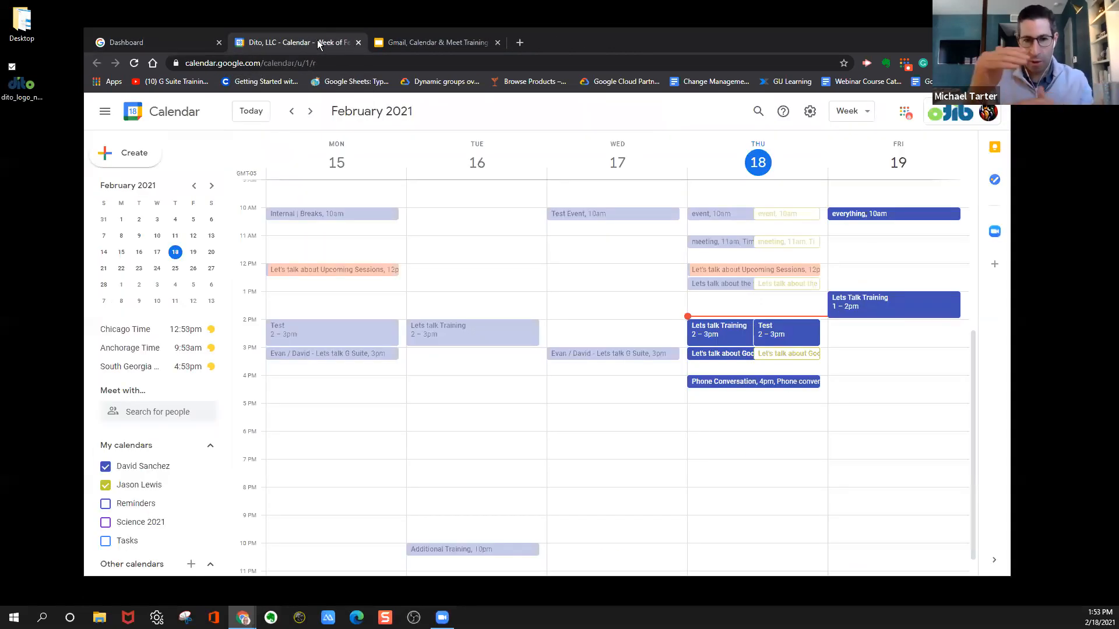
{"action": "left_click", "coordinate": [188, 42]}
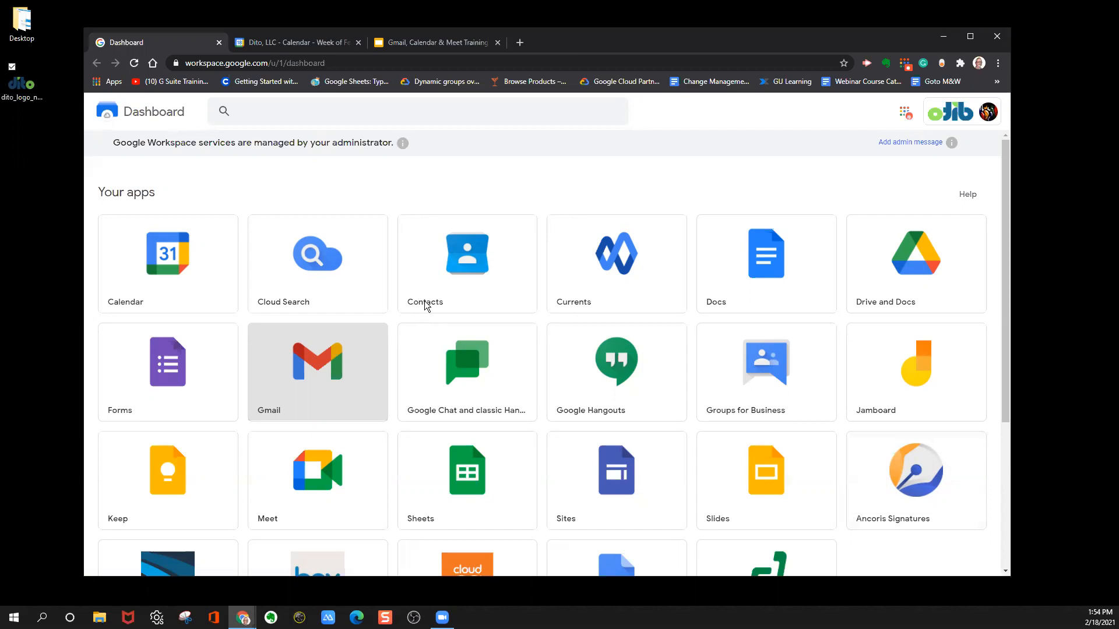
{"action": "left_click", "coordinate": [431, 47]}
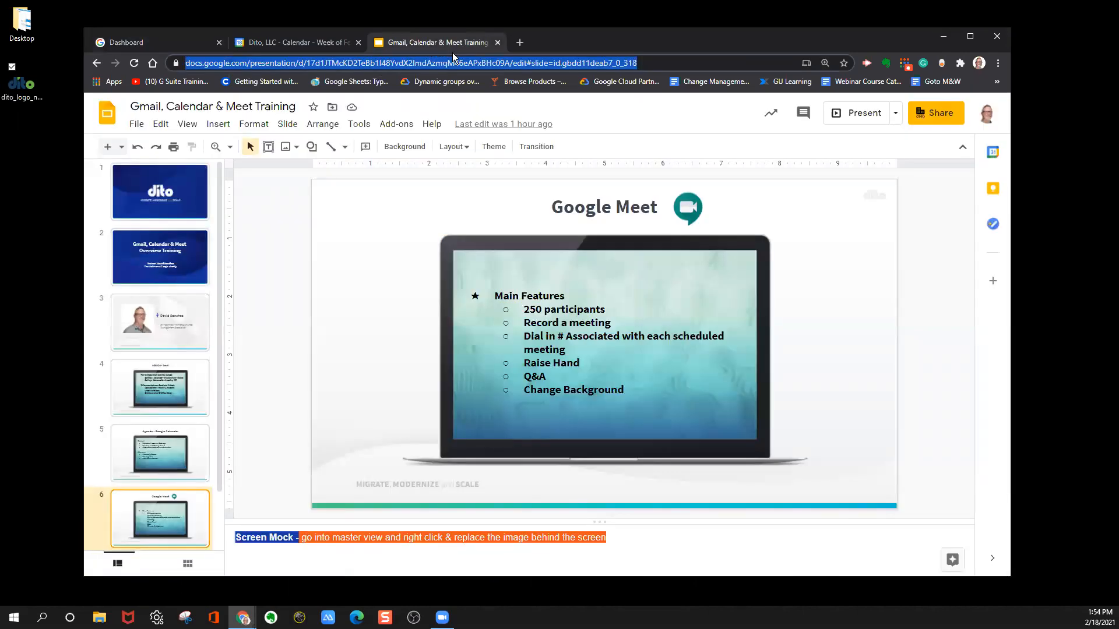
{"action": "left_click", "coordinate": [257, 43]}
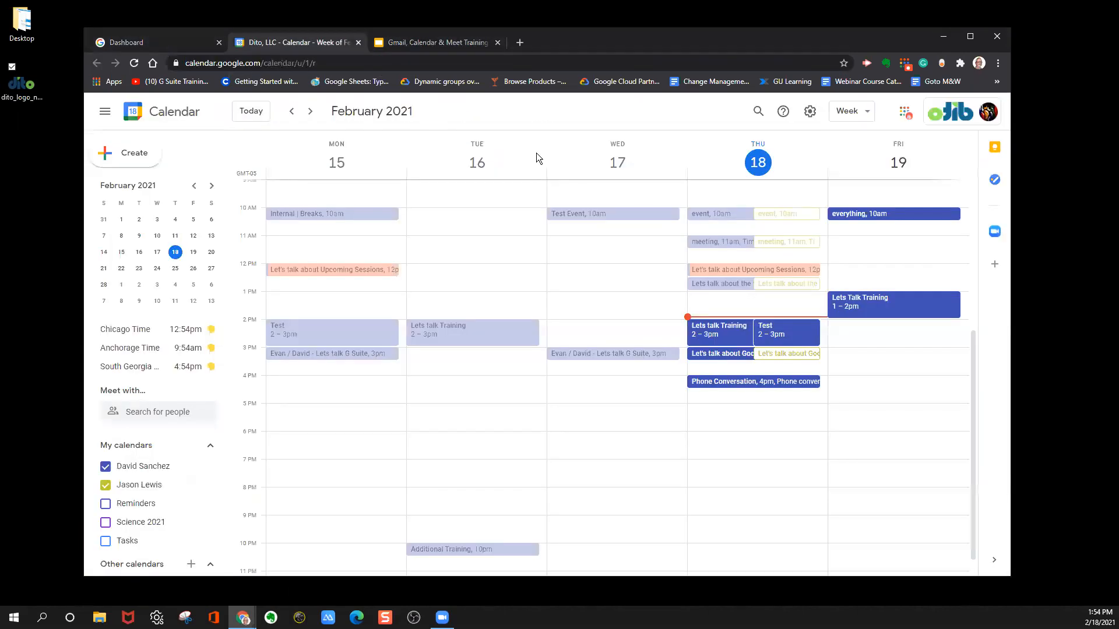
Join the Google Meet call of Thursday's 2–3pm Lets talk Training event with the microphone and camera turned off.
{"action": "left_click", "coordinate": [716, 331]}
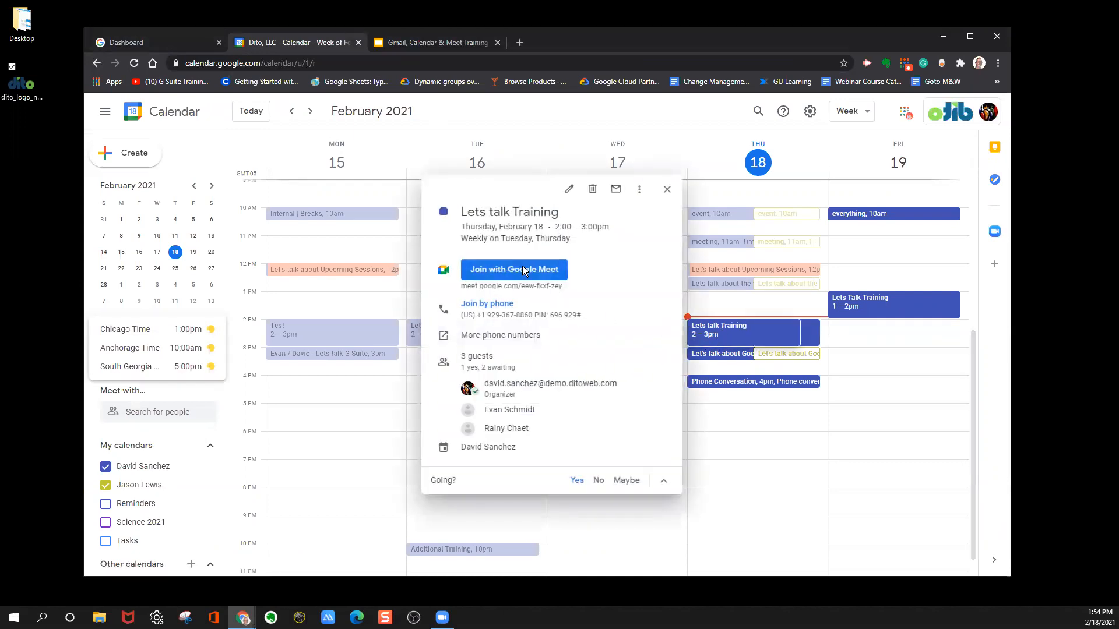
{"action": "left_click", "coordinate": [522, 268]}
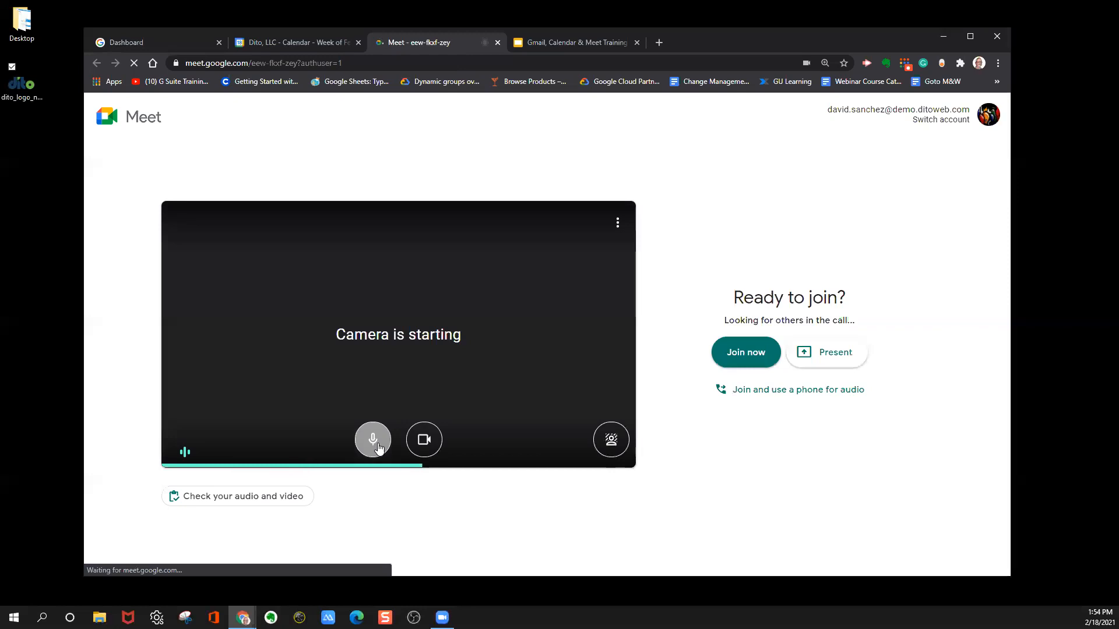
{"action": "left_click", "coordinate": [373, 443]}
{"action": "left_click", "coordinate": [431, 442]}
{"action": "left_click", "coordinate": [752, 354]}
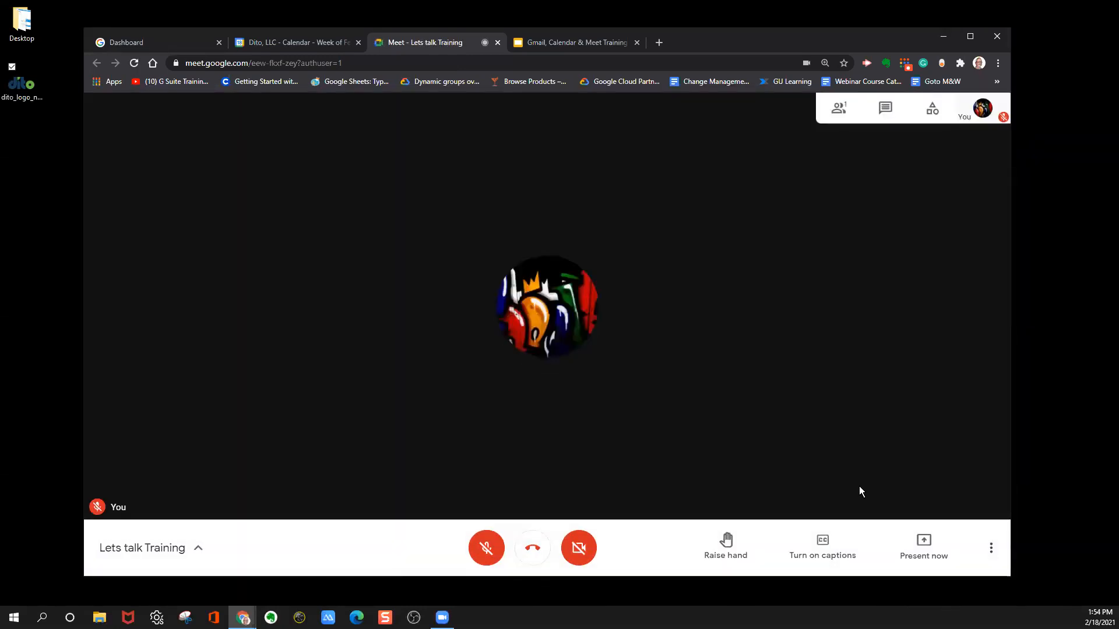
Present the entire screen in the call, sharing Screen 2.
{"action": "left_click", "coordinate": [925, 543]}
{"action": "left_click", "coordinate": [902, 435]}
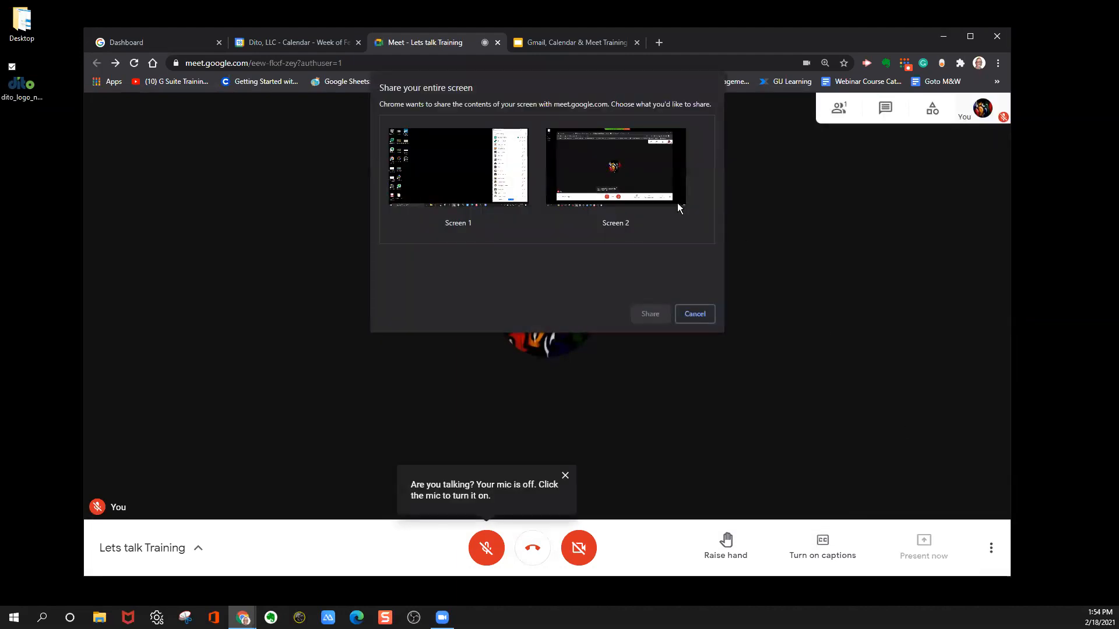
{"action": "left_click", "coordinate": [641, 193]}
{"action": "left_click", "coordinate": [640, 317]}
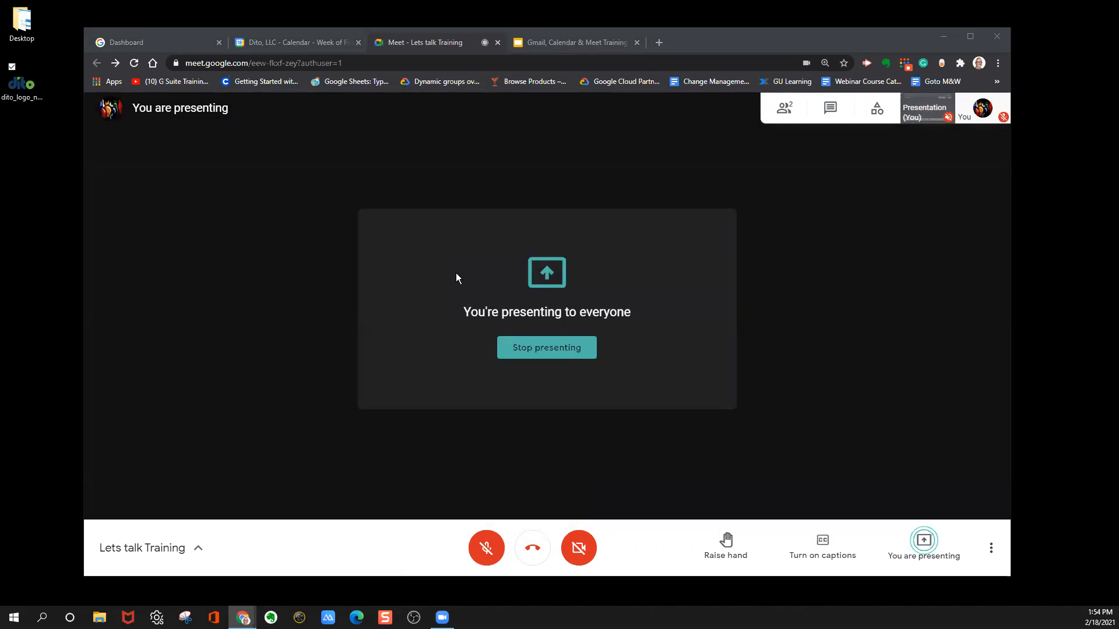
Pin your own presentation to the main view, unpin it, and stop presenting.
{"action": "left_click", "coordinate": [928, 108]}
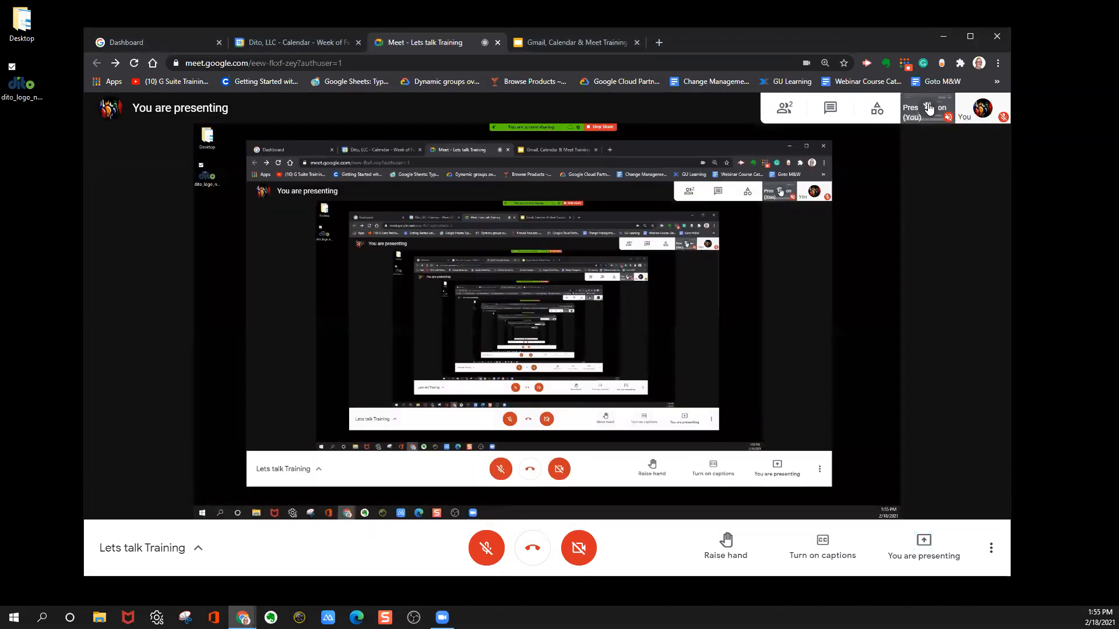
{"action": "left_click", "coordinate": [928, 107]}
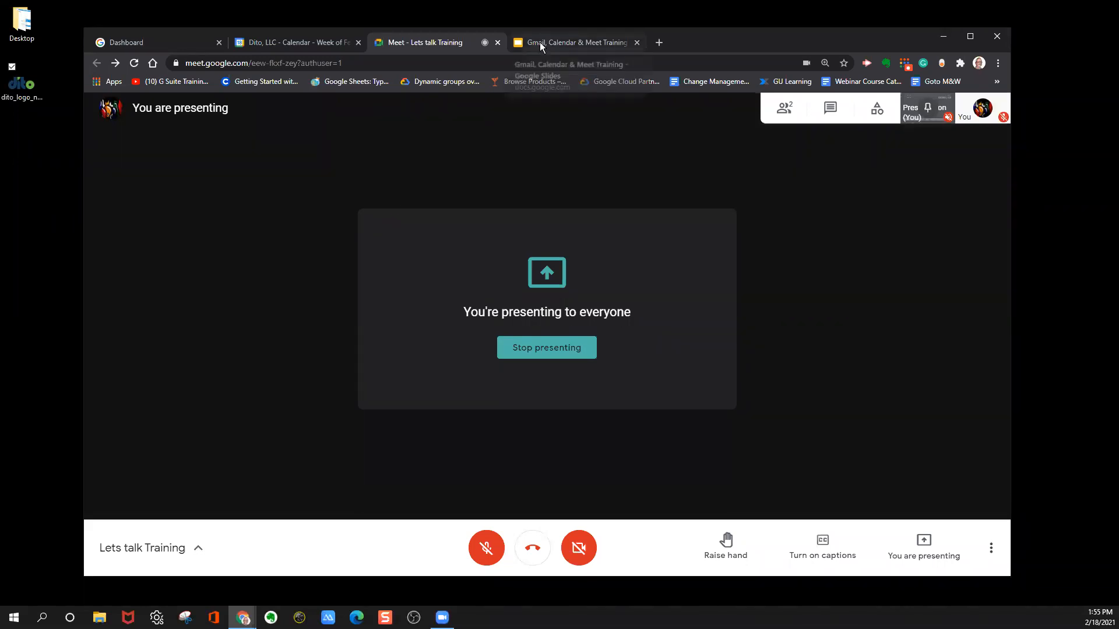
{"action": "left_click", "coordinate": [542, 351]}
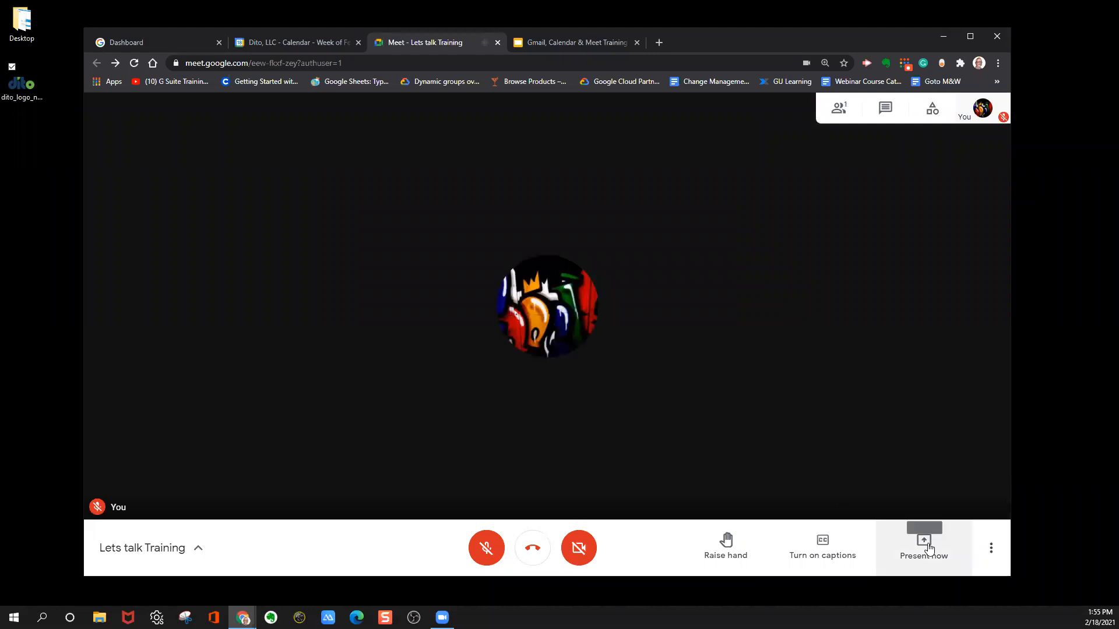
Present the Gmail, Calendar & Meet Training slides as a shared tab with audio, and stop presenting from the Meet call.
{"action": "left_click", "coordinate": [928, 548]}
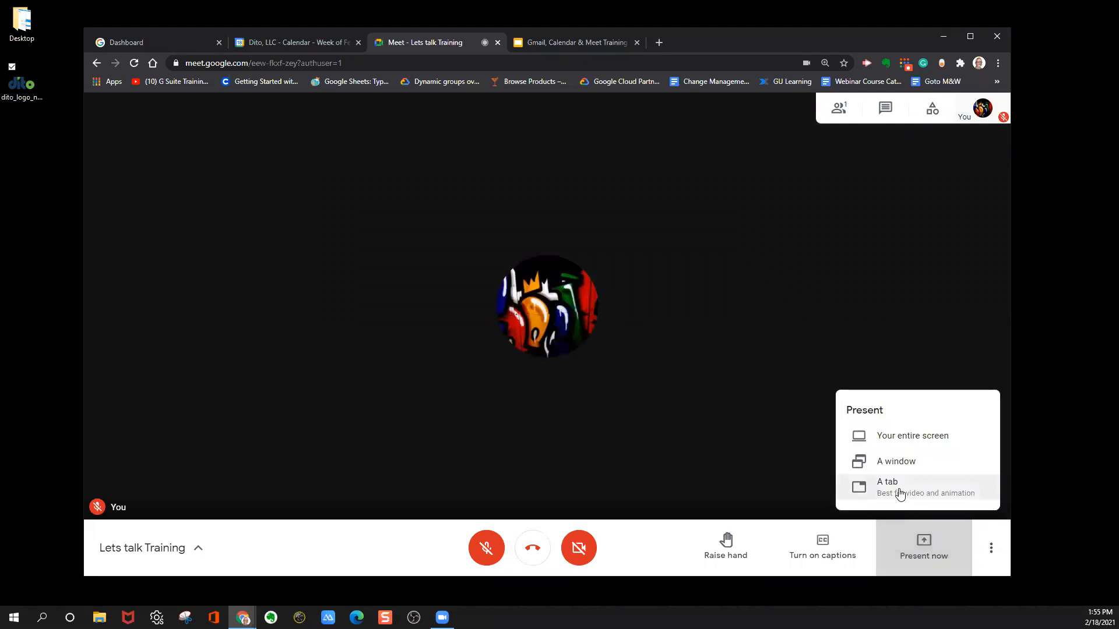
{"action": "left_click", "coordinate": [900, 492]}
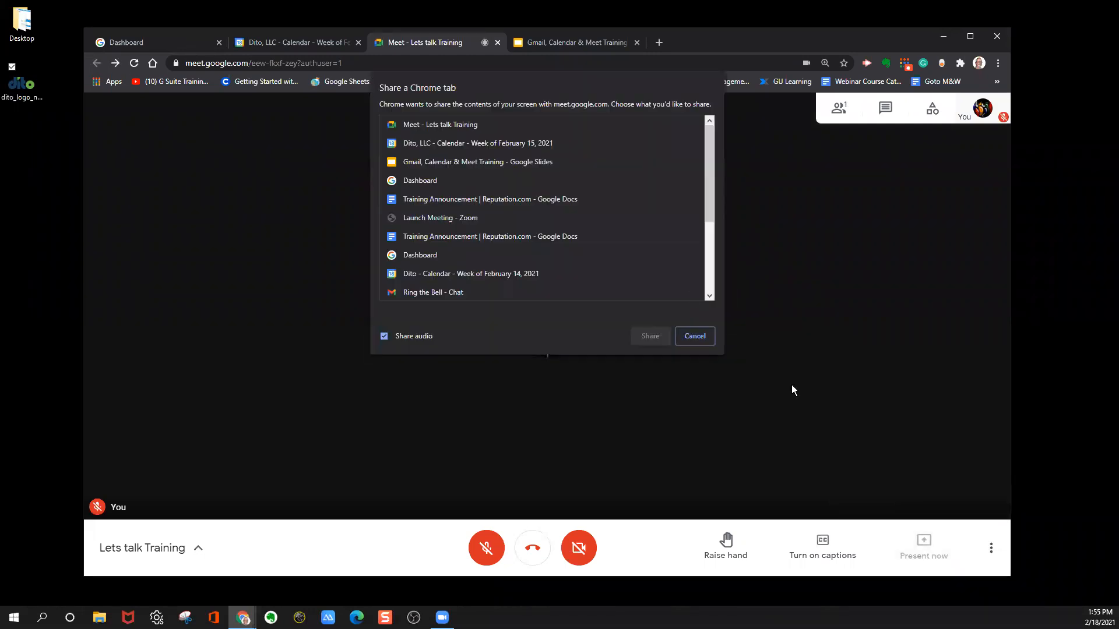
{"action": "left_click", "coordinate": [429, 167]}
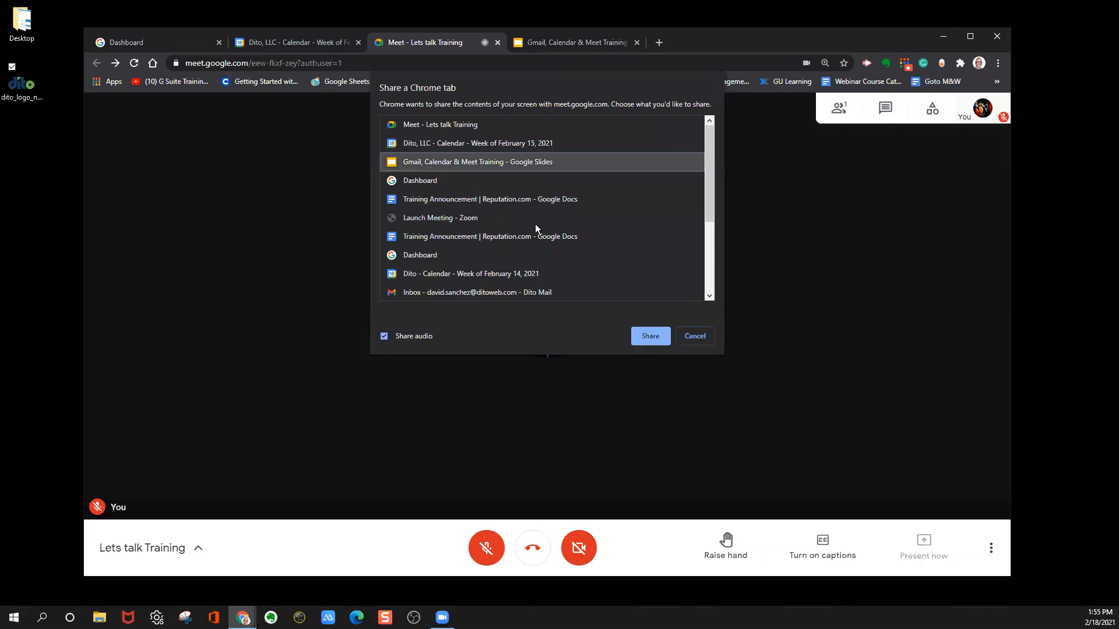
{"action": "left_click", "coordinate": [650, 336]}
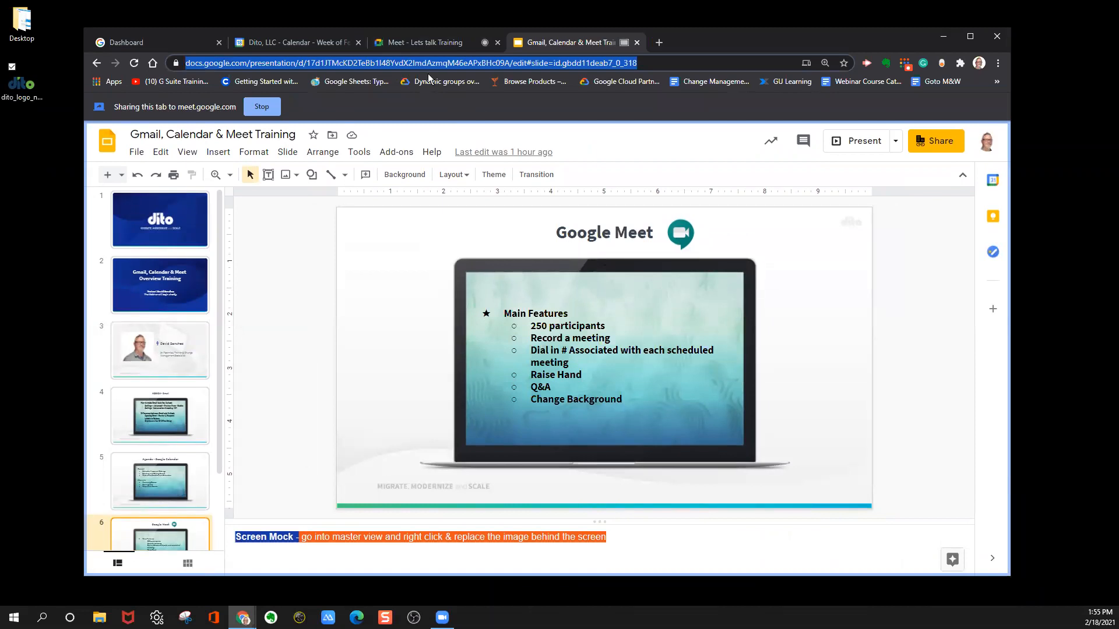
{"action": "left_click", "coordinate": [409, 43]}
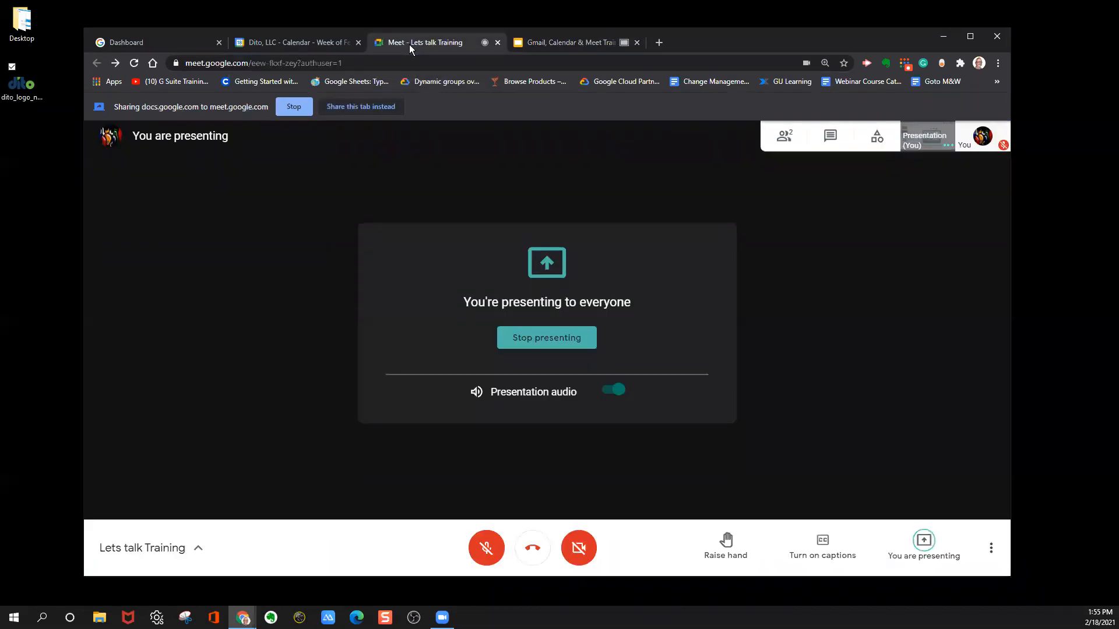
{"action": "left_click", "coordinate": [545, 344]}
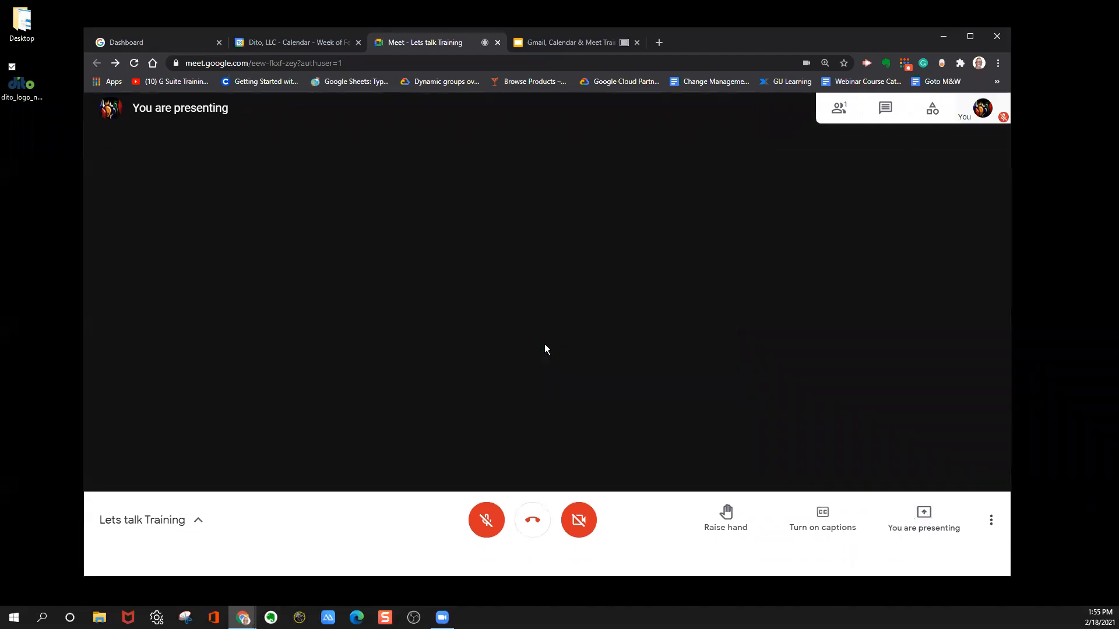
{"action": "left_click", "coordinate": [924, 545]}
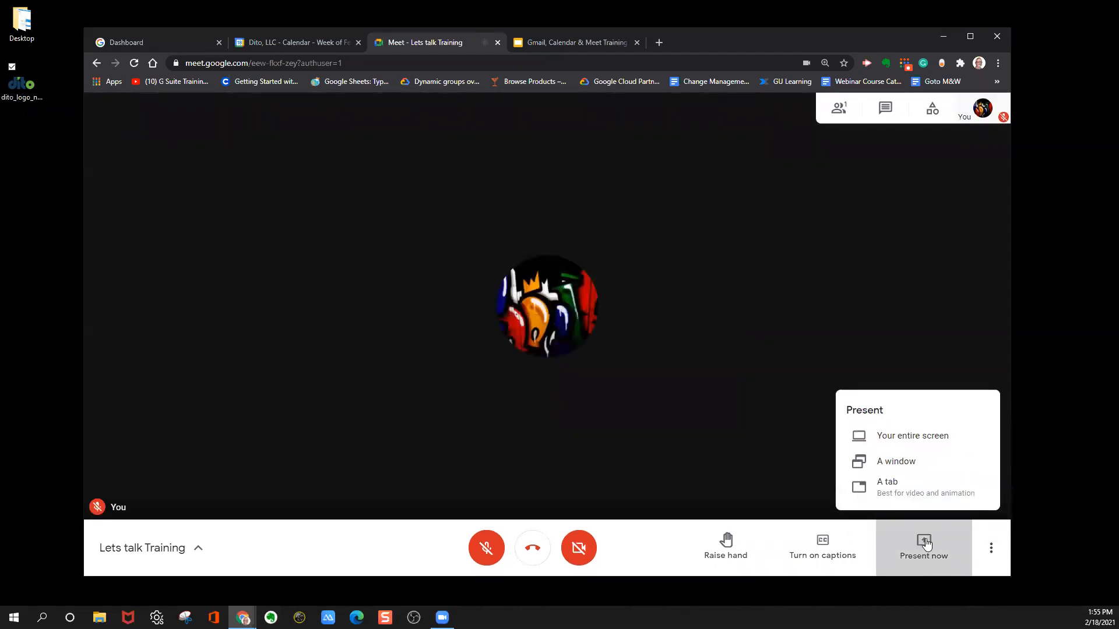
{"action": "left_click", "coordinate": [922, 437]}
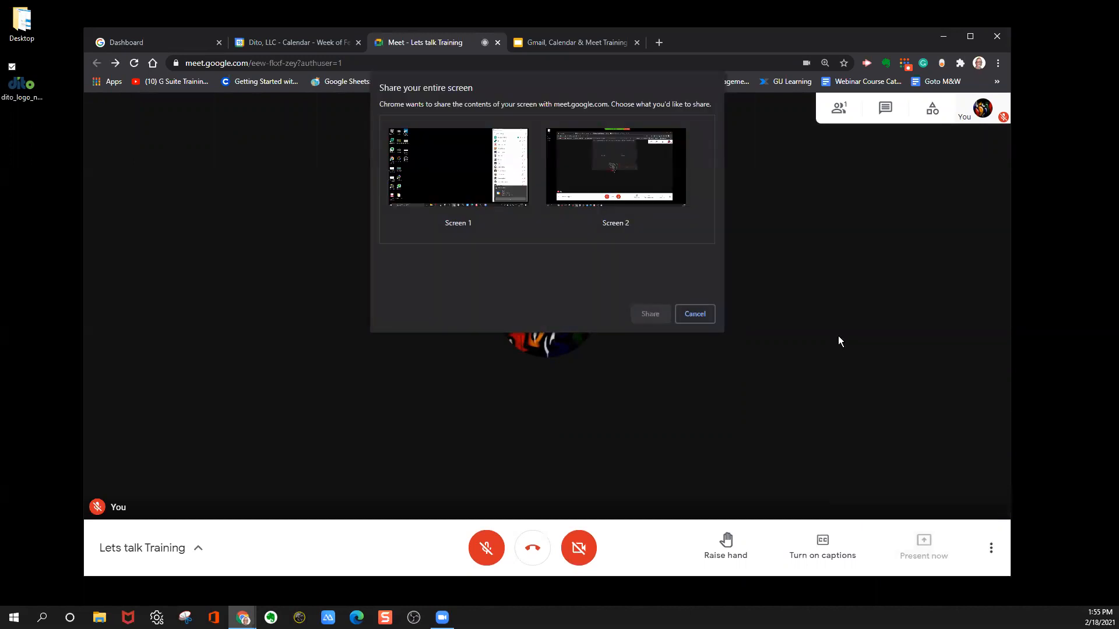
{"action": "left_click", "coordinate": [637, 183]}
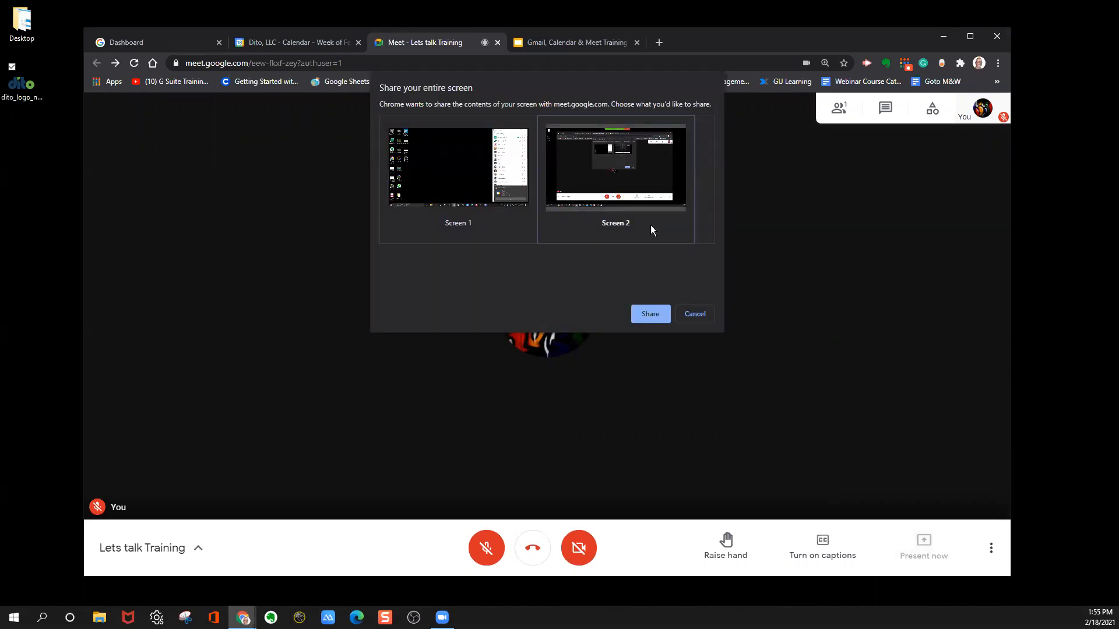
{"action": "left_click", "coordinate": [684, 310]}
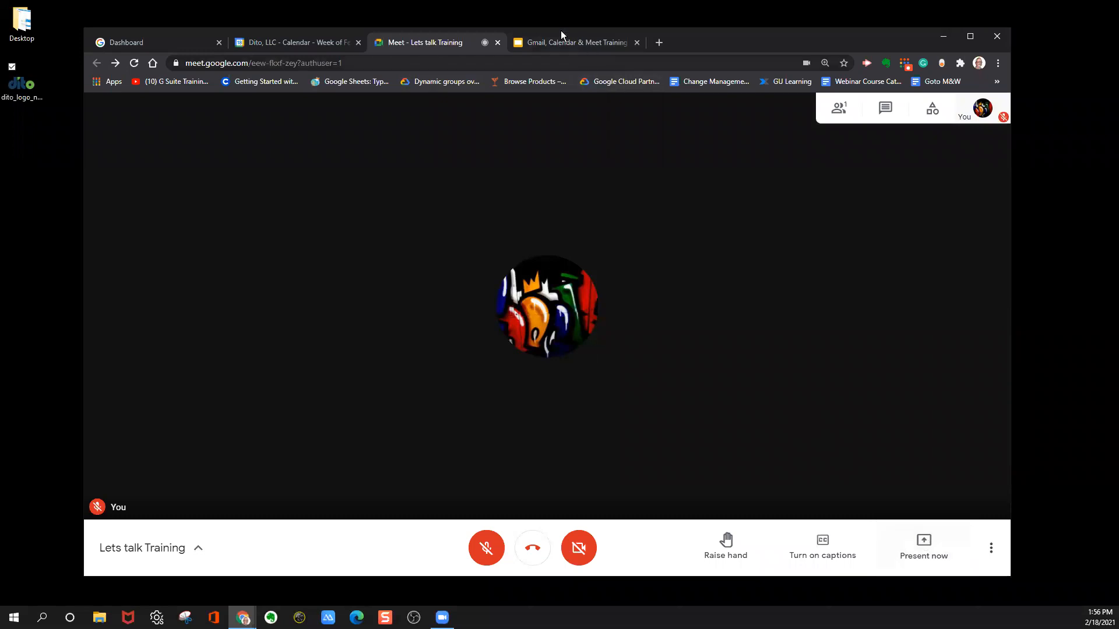
Show slide 2 of the Gmail, Calendar & Meet Training deck as a full-screen slideshow, and exit it.
{"action": "left_click", "coordinate": [551, 42]}
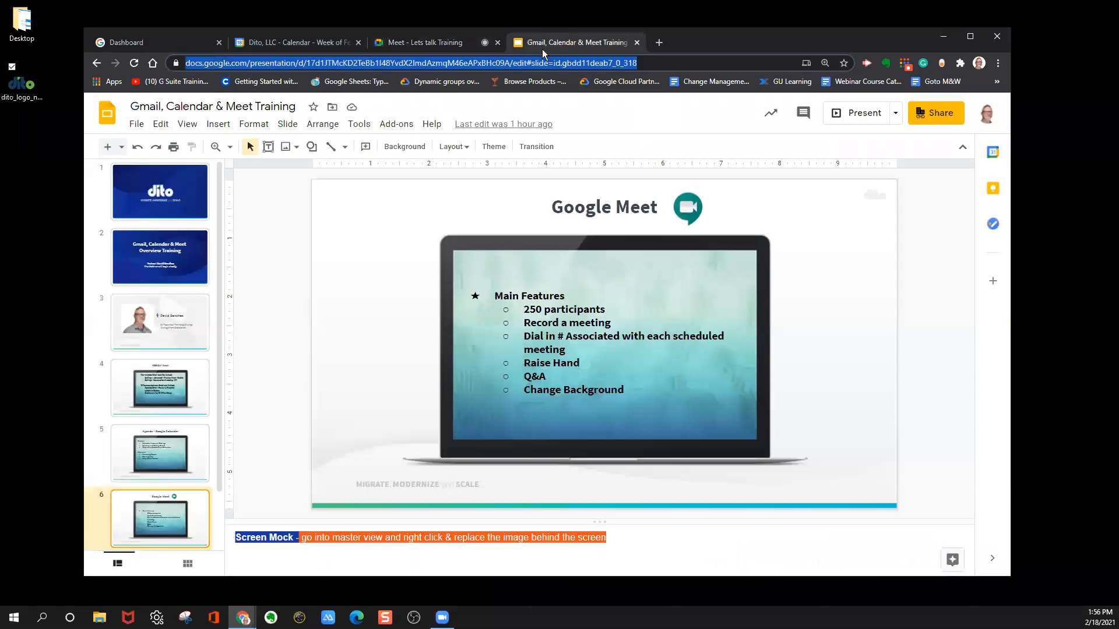
{"action": "left_click", "coordinate": [157, 259]}
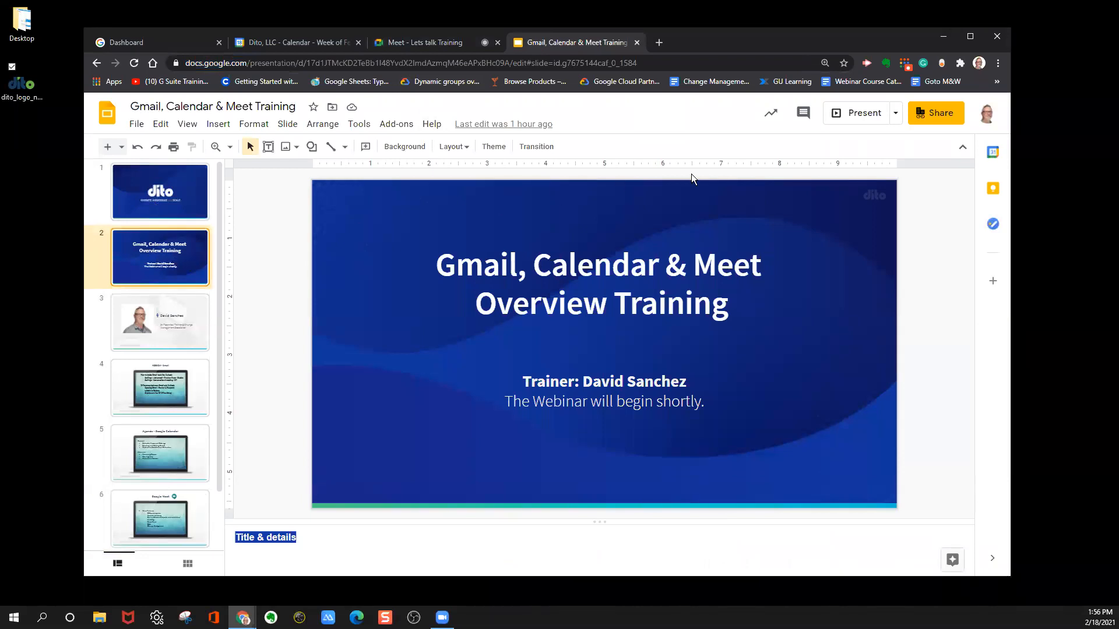
{"action": "left_click", "coordinate": [859, 117]}
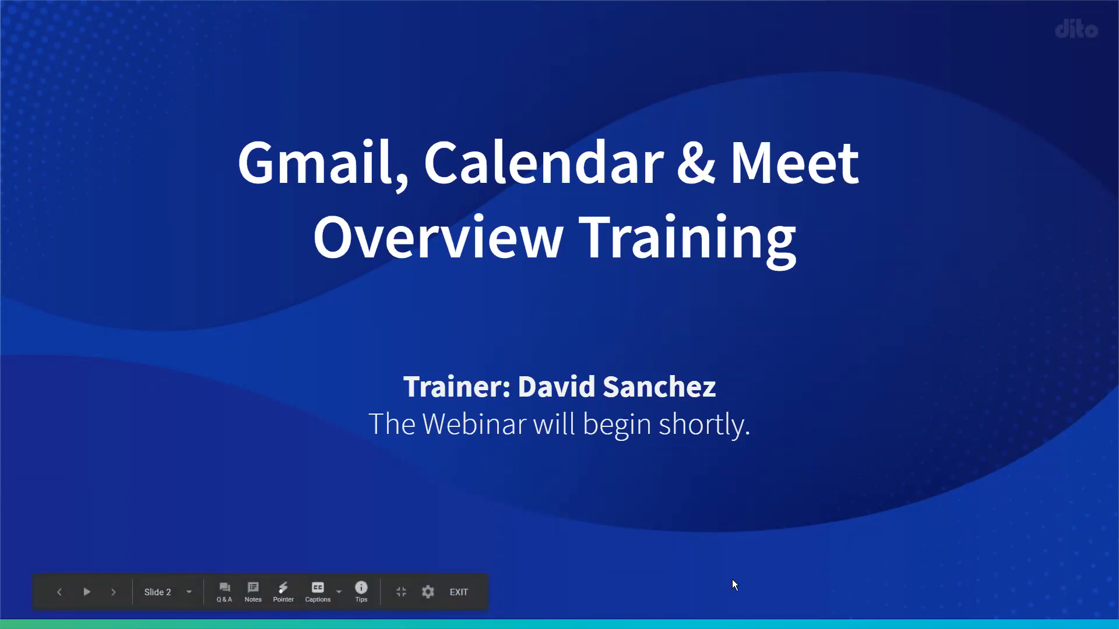
{"action": "key", "text": "Escape"}
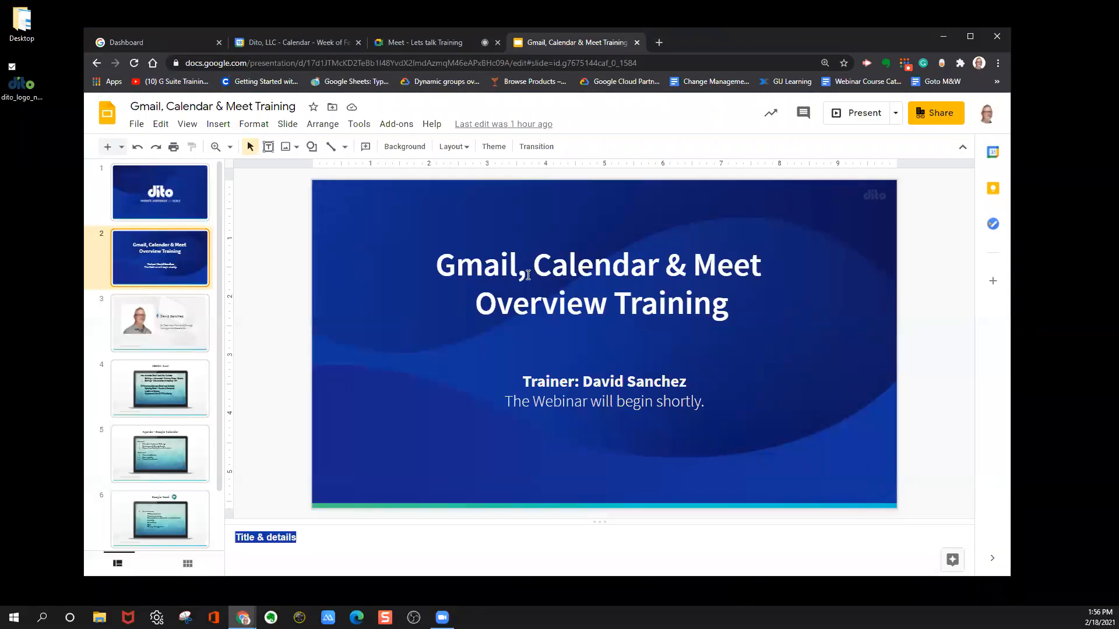
Separate the Meet call from the browser window, and bring it back as the last tab after the slides.
{"action": "left_click", "coordinate": [411, 47]}
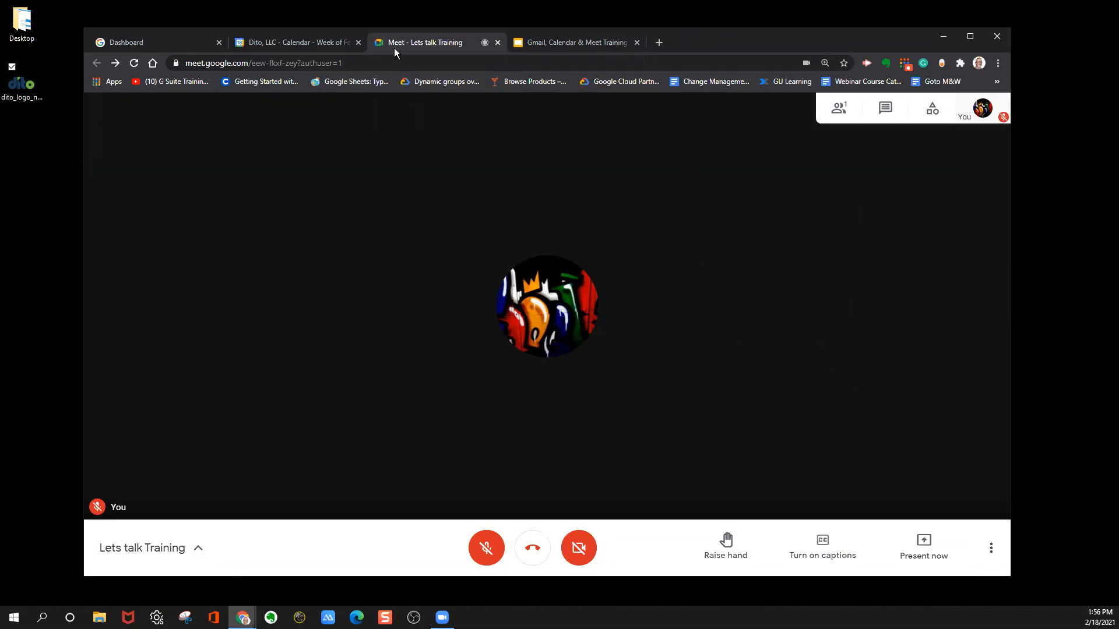
{"action": "key", "text": "alt+Tab"}
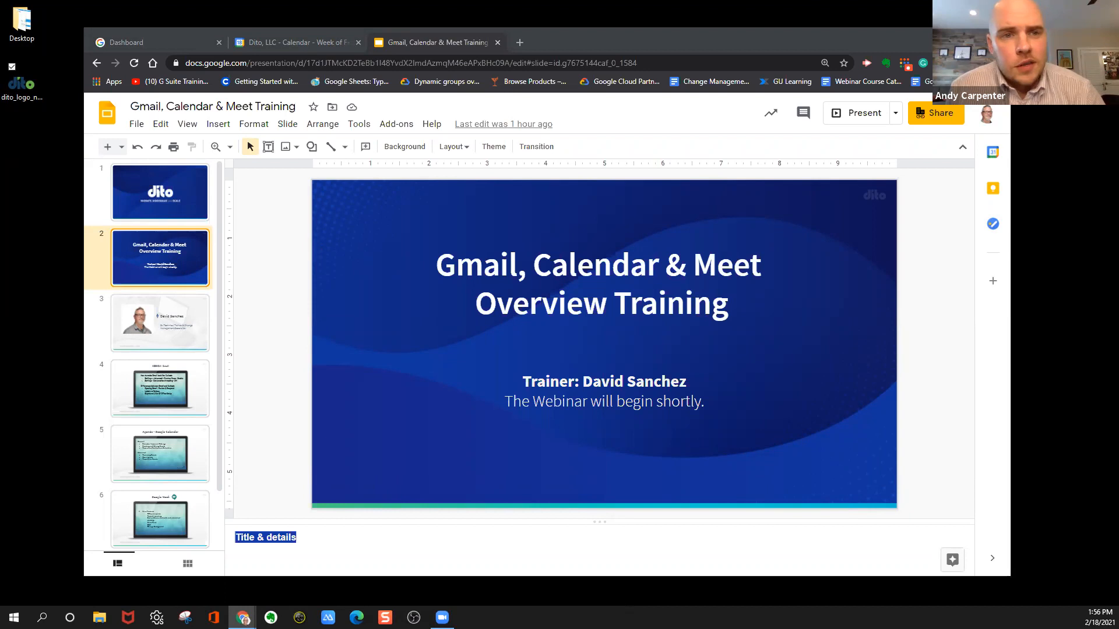
{"action": "left_click_drag", "start_coordinate": [597, 56], "coordinate": [596, 48]}
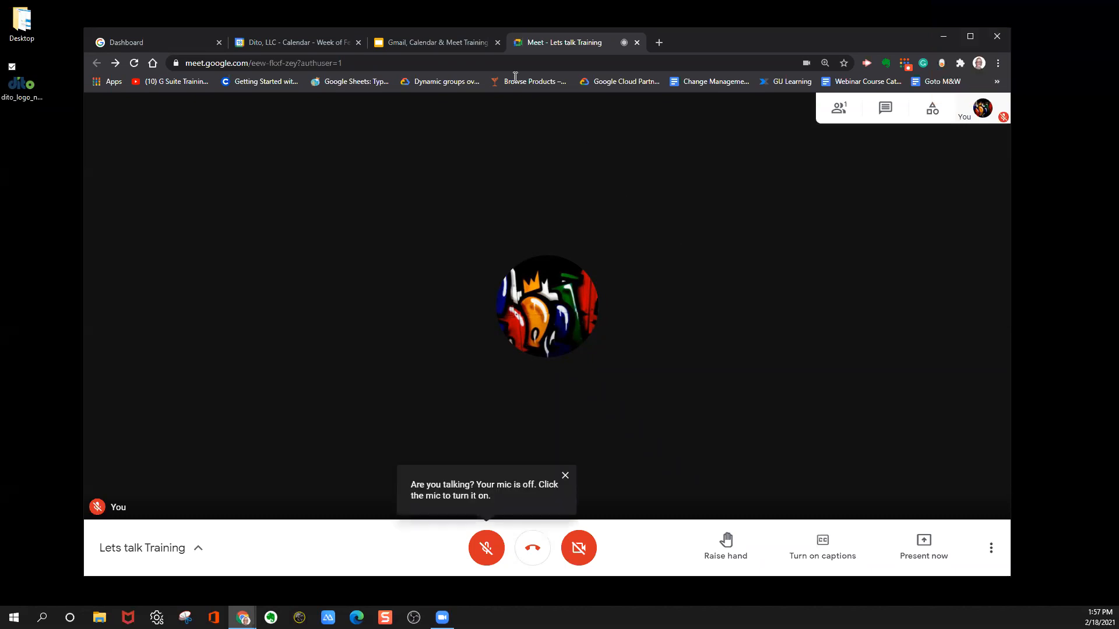
Page through slides 3 to 5 of the training deck, go back to slide 2, and return to the Meet call.
{"action": "left_click", "coordinate": [439, 43]}
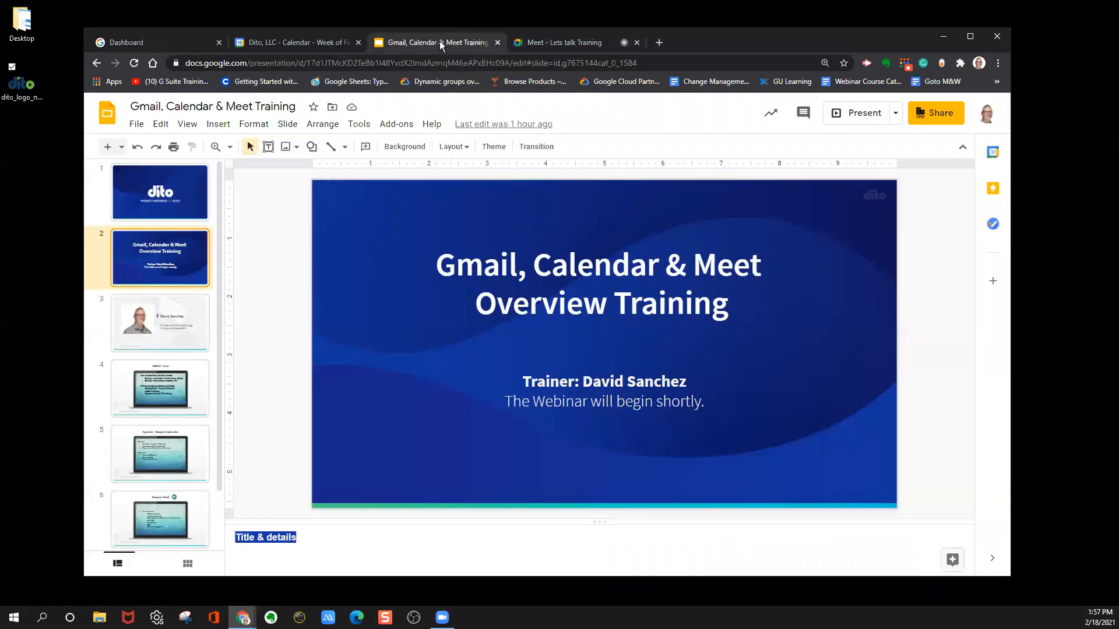
{"action": "left_click", "coordinate": [185, 342]}
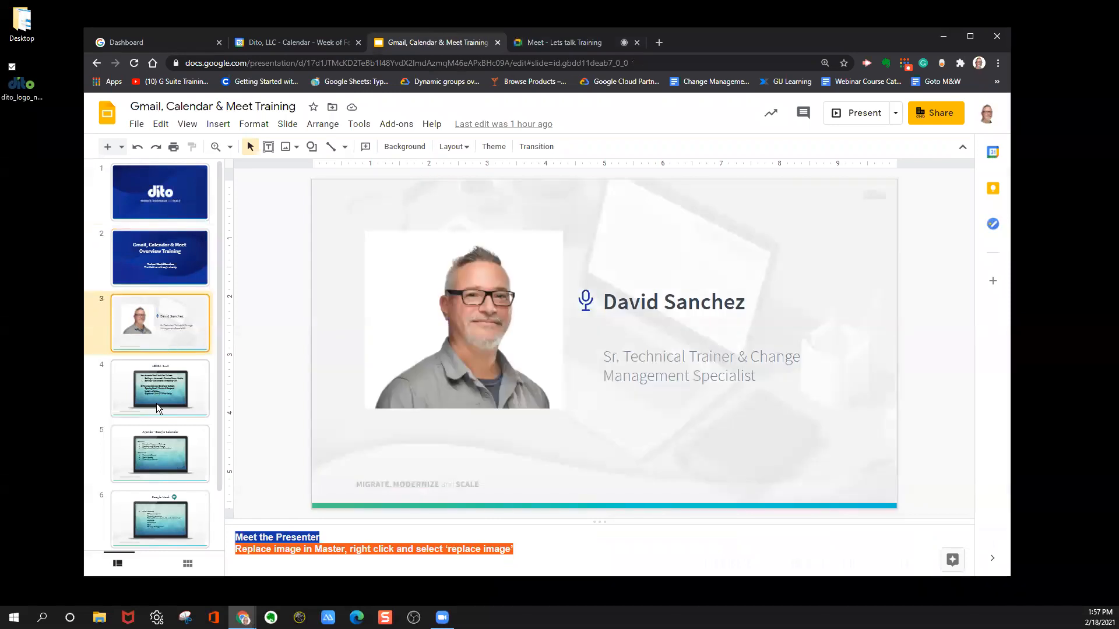
{"action": "left_click", "coordinate": [156, 403]}
{"action": "left_click", "coordinate": [158, 453]}
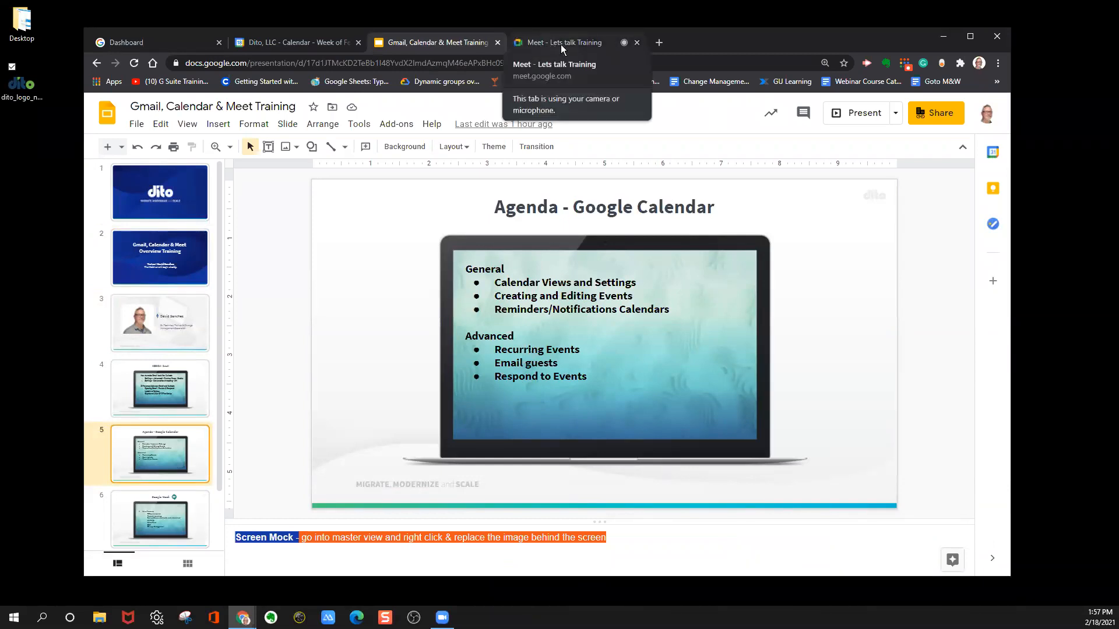
{"action": "left_click", "coordinate": [171, 267]}
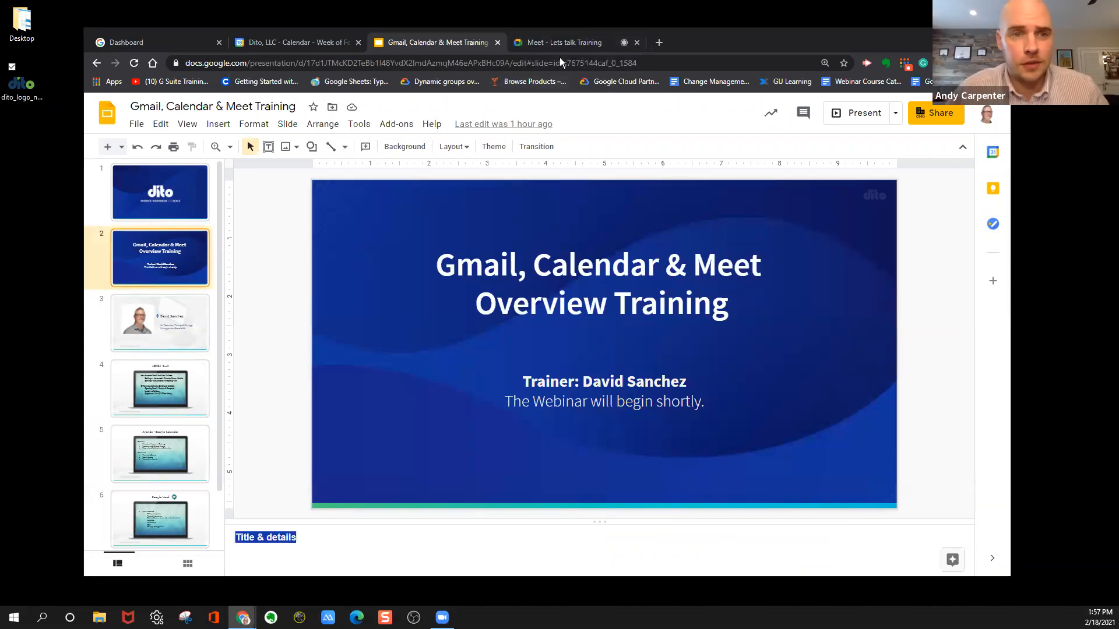
{"action": "left_click", "coordinate": [567, 43]}
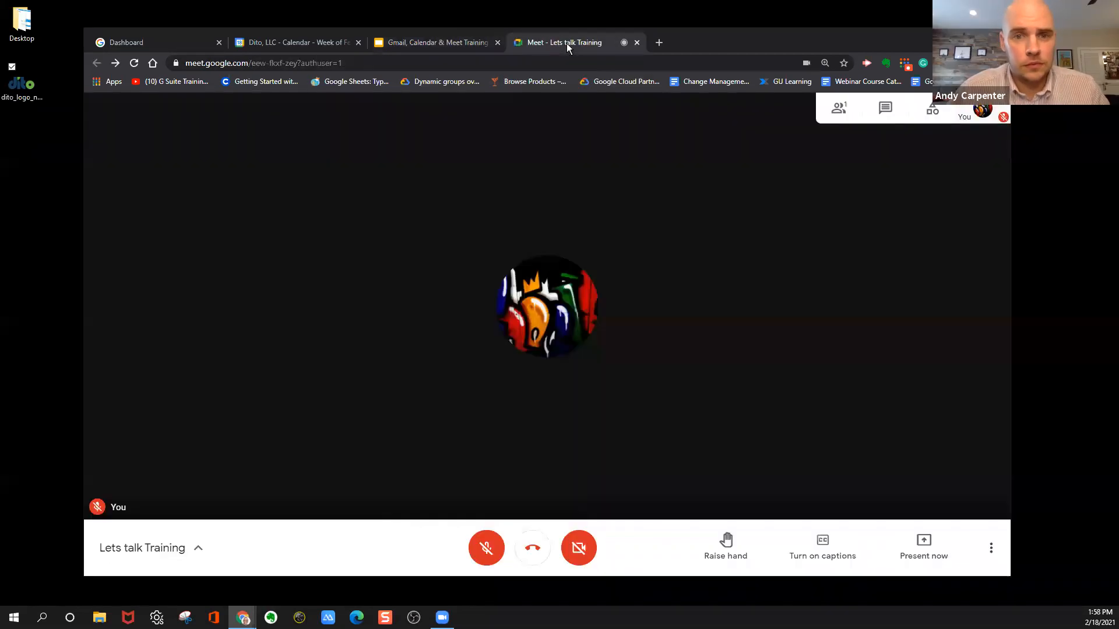
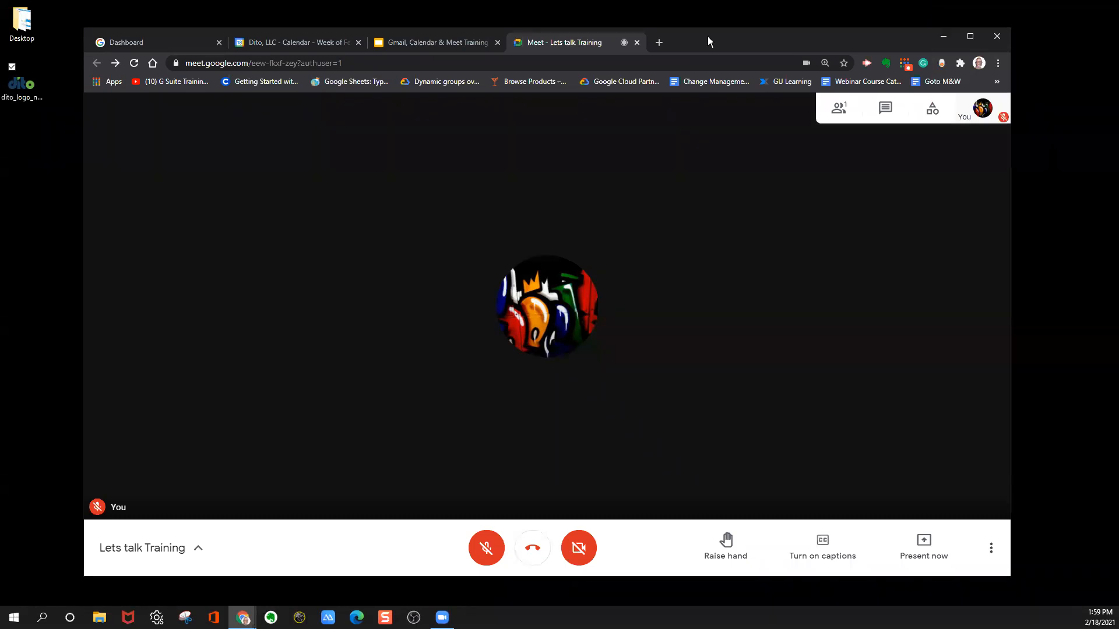
Look over the Meet call's presenting options and meeting activities, view the Q&A activity, and close the activities list.
{"action": "left_click", "coordinate": [919, 541]}
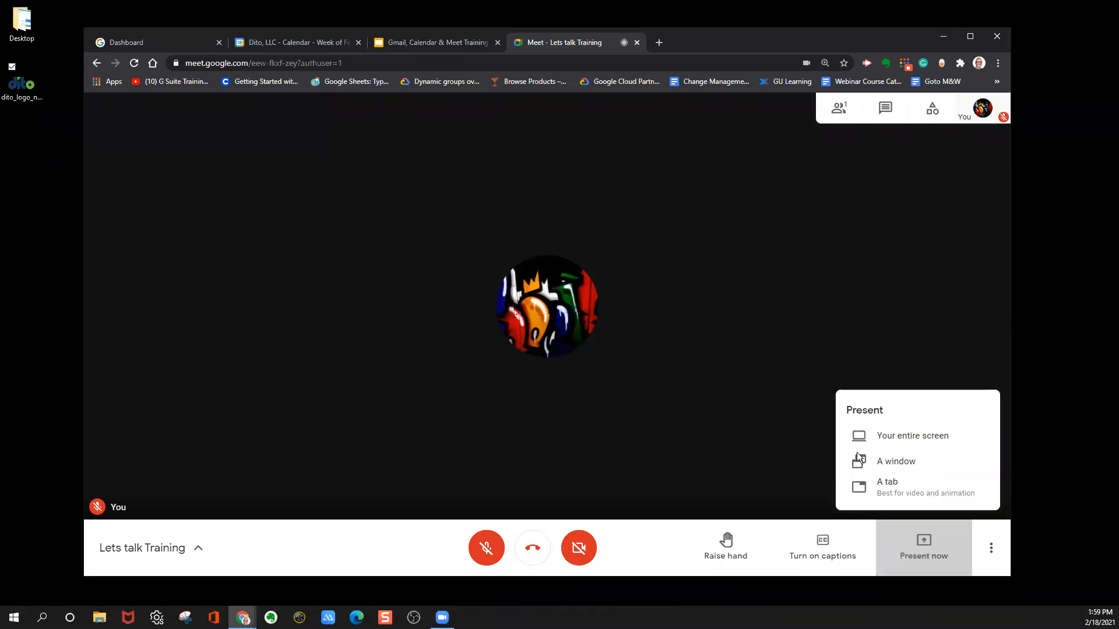
{"action": "left_click", "coordinate": [646, 537]}
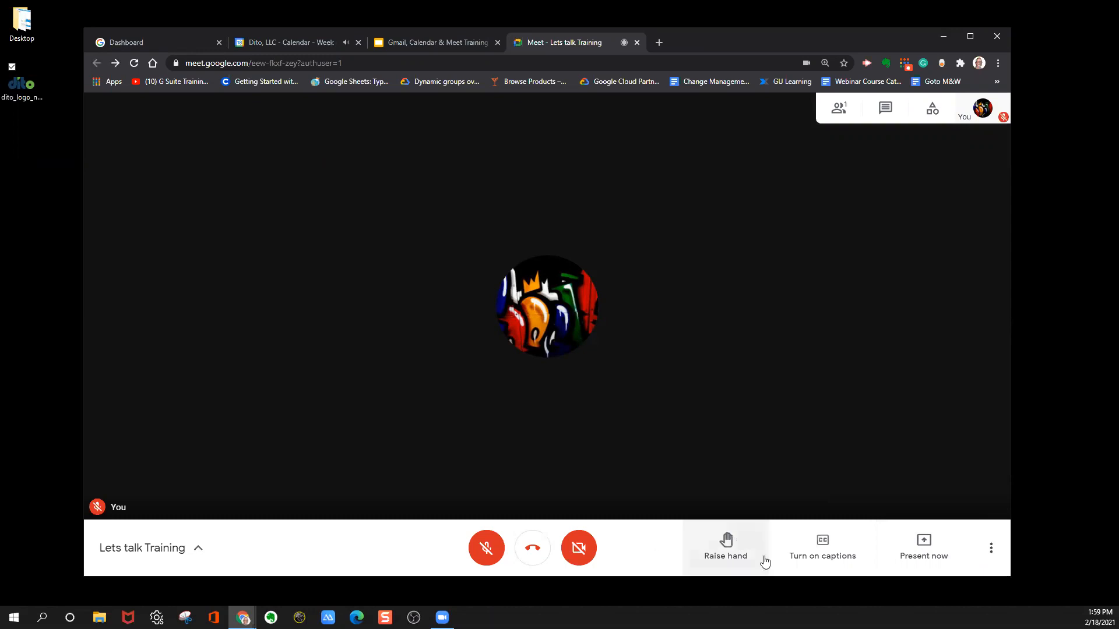
{"action": "left_click", "coordinate": [940, 109]}
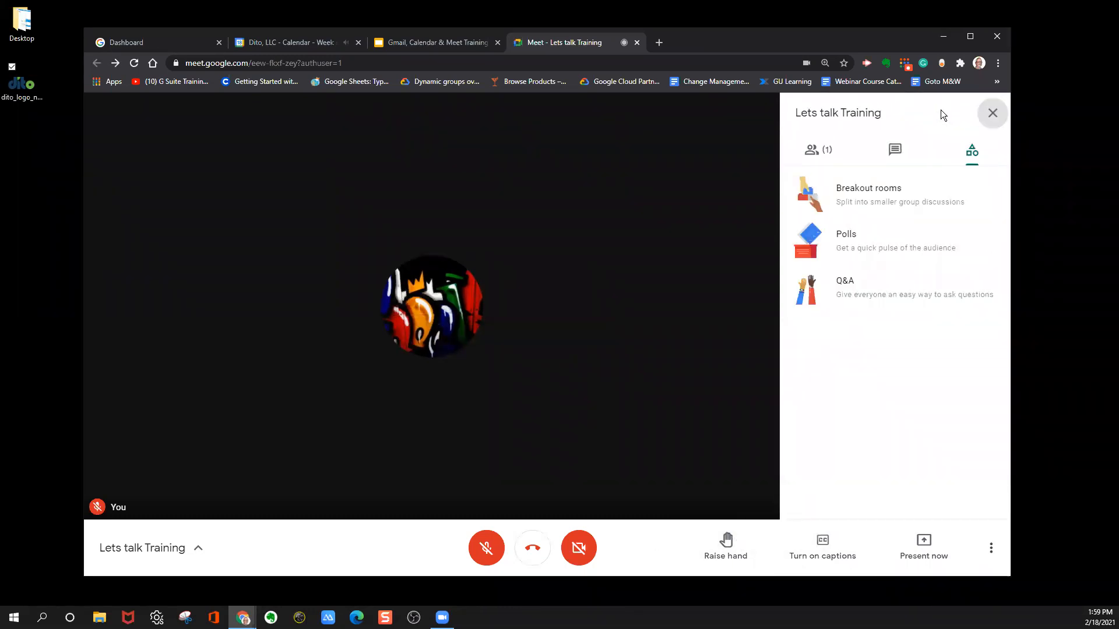
{"action": "left_click", "coordinate": [852, 292]}
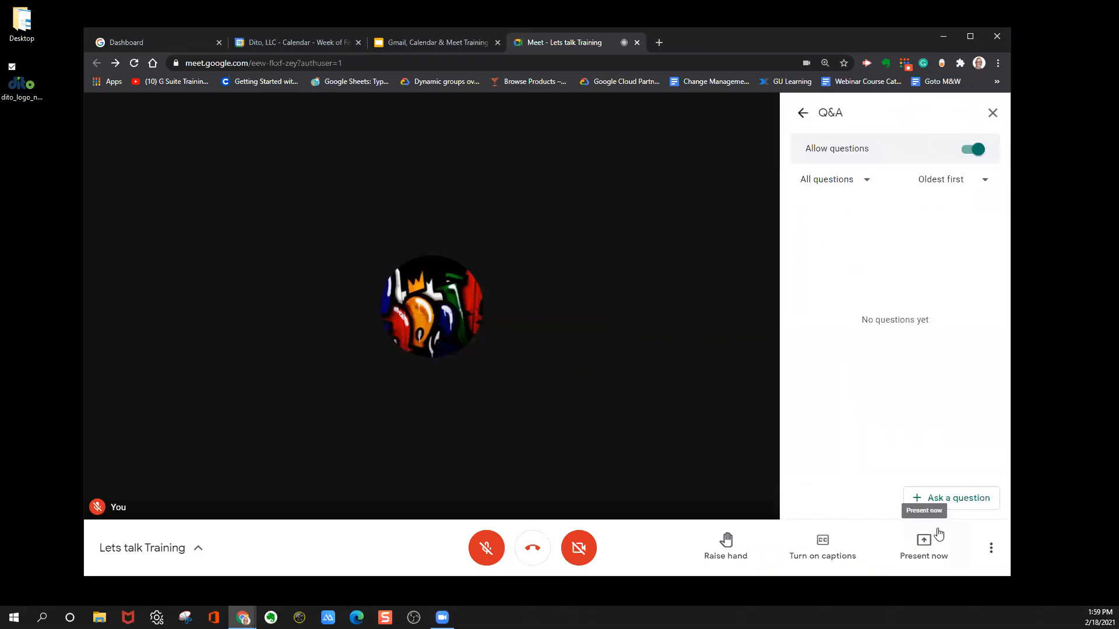
{"action": "left_click", "coordinate": [803, 114]}
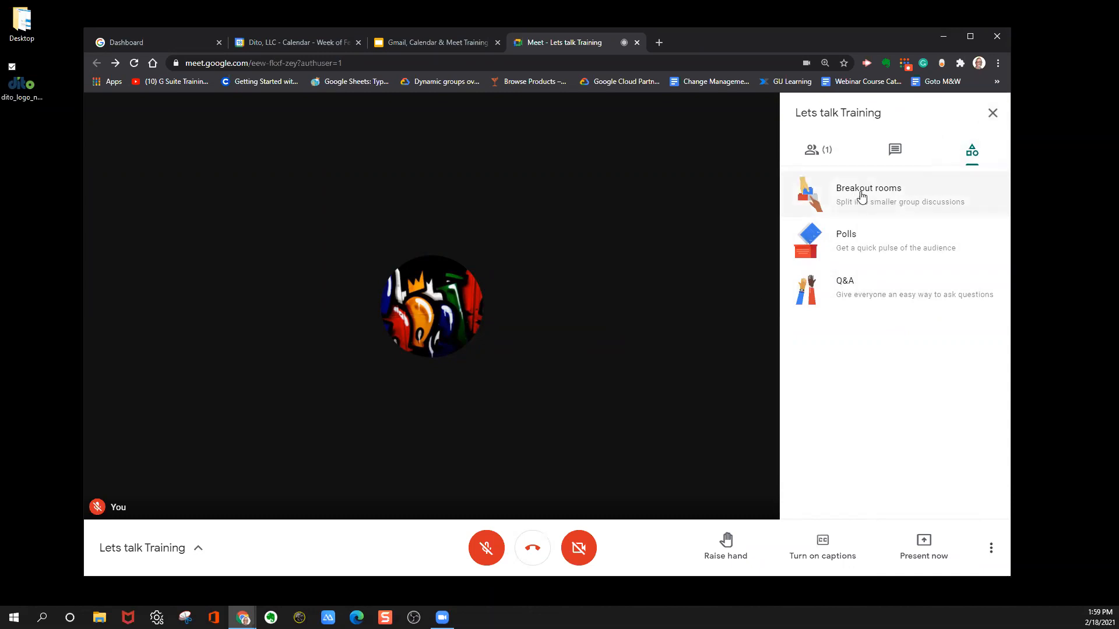
{"action": "left_click", "coordinate": [992, 113]}
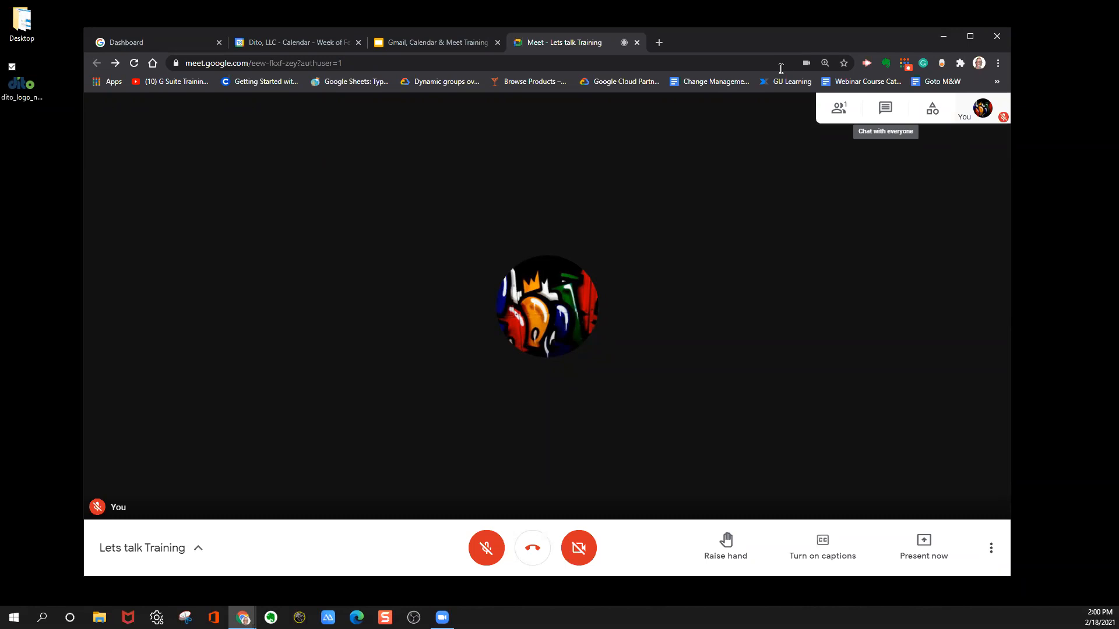
End the Lets talk Training Meet call by closing its tab, and return to the Calendar week view.
{"action": "left_click", "coordinate": [639, 43]}
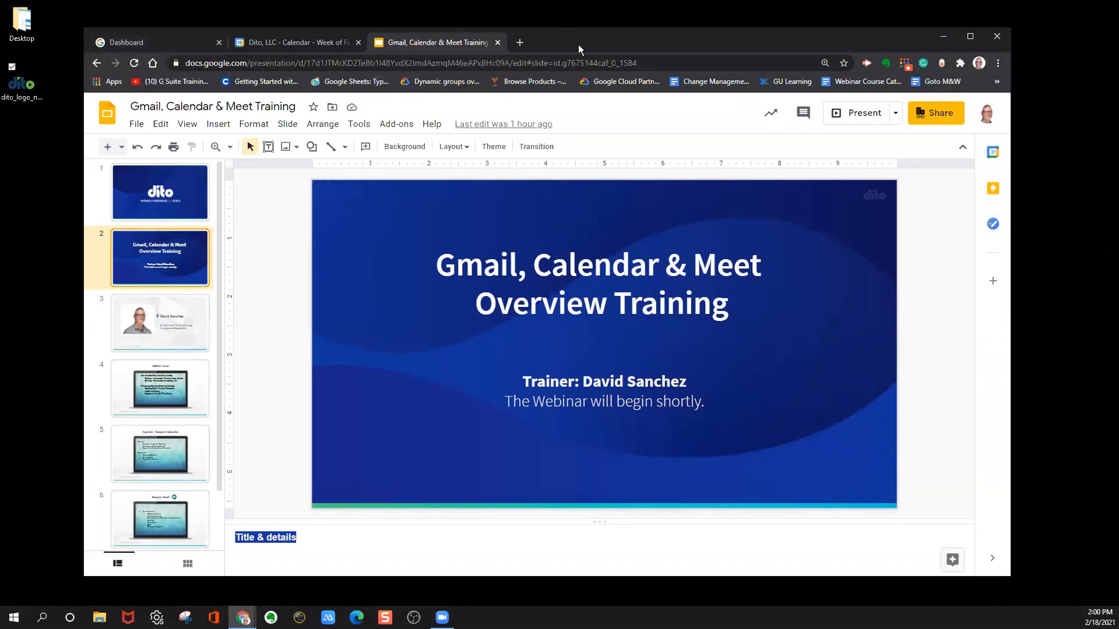
{"action": "left_click", "coordinate": [162, 42]}
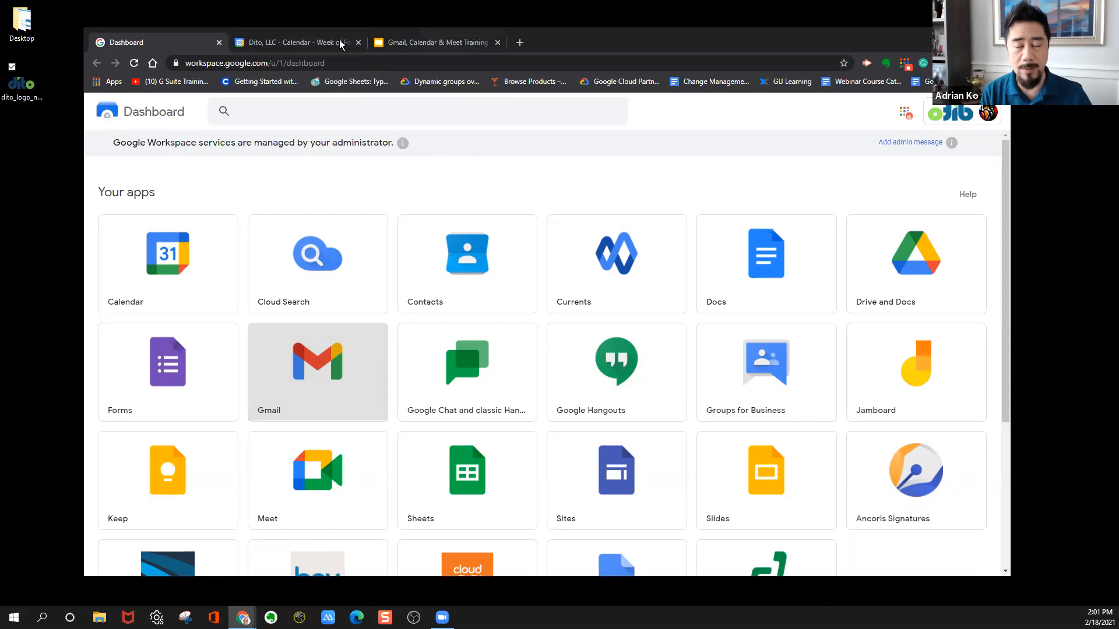
{"action": "left_click", "coordinate": [311, 42]}
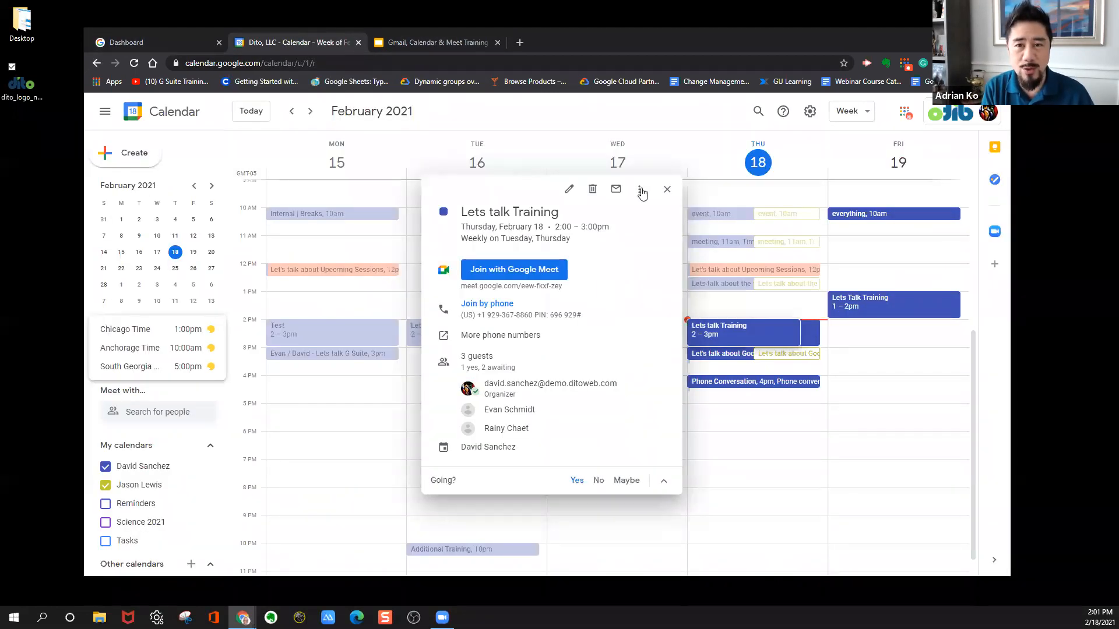
Close the Lets talk Training event details, and move and enlarge the browser window to cover nearly the whole desktop.
{"action": "left_click", "coordinate": [667, 189]}
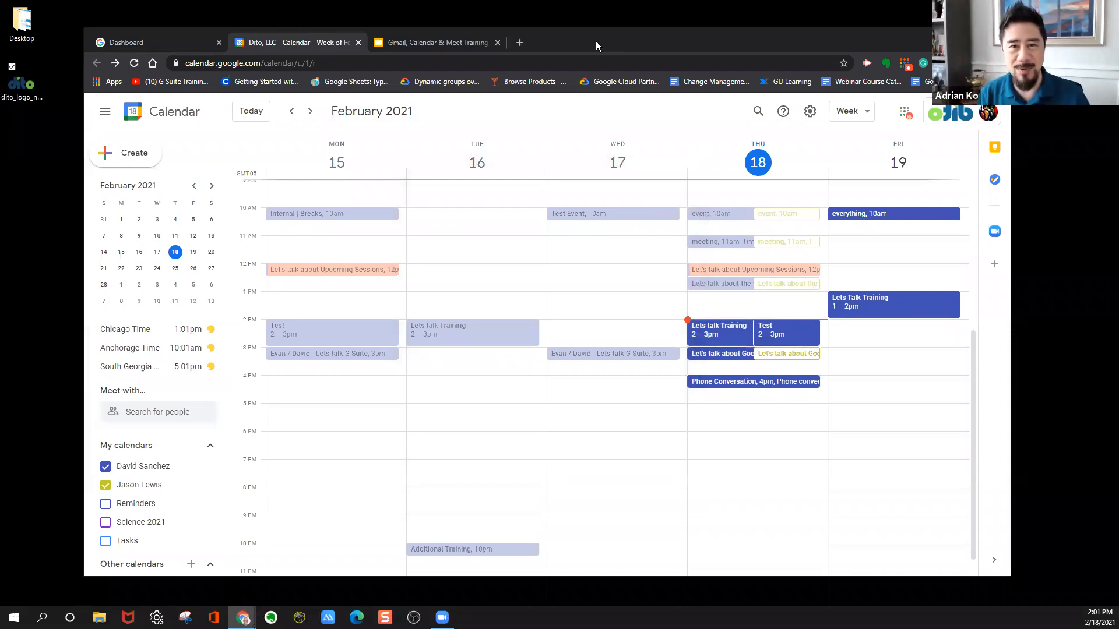
{"action": "left_click_drag", "start_coordinate": [596, 41], "coordinate": [514, 34]}
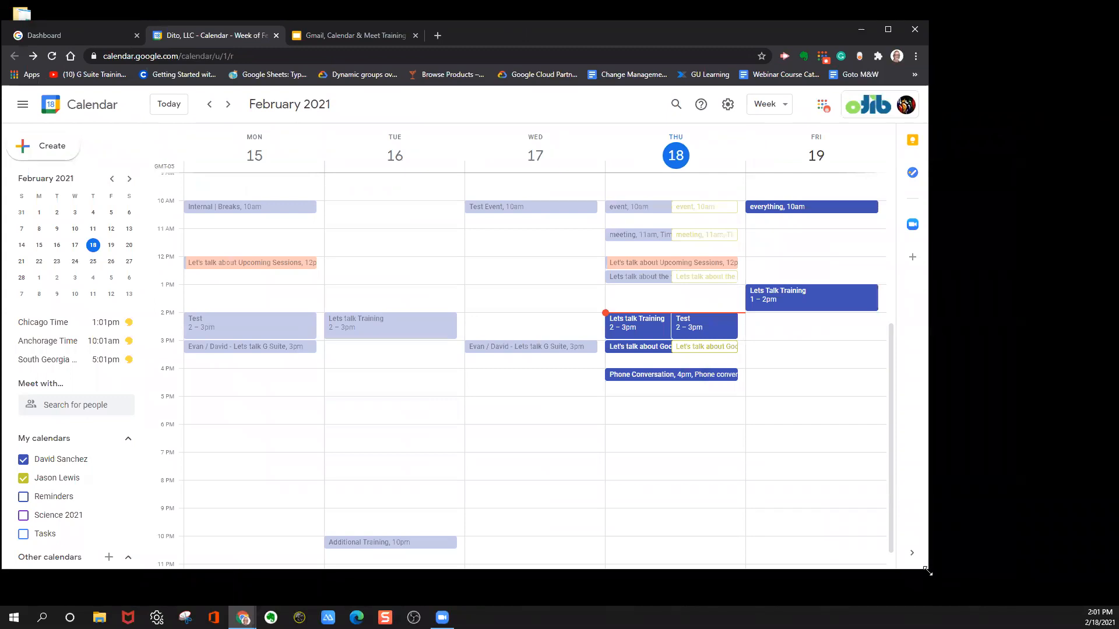
{"action": "left_click_drag", "start_coordinate": [928, 571], "coordinate": [1116, 604]}
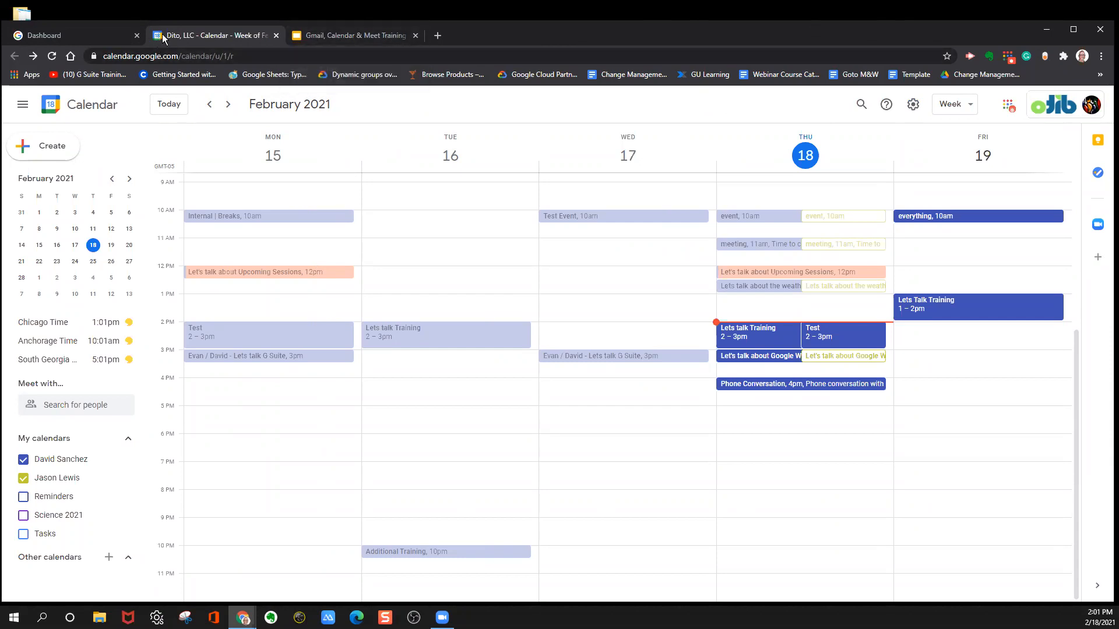
Join the Meet call from Thursday's Lets talk Training event with the camera and microphone turned off.
{"action": "left_click", "coordinate": [747, 329]}
{"action": "left_click", "coordinate": [537, 279]}
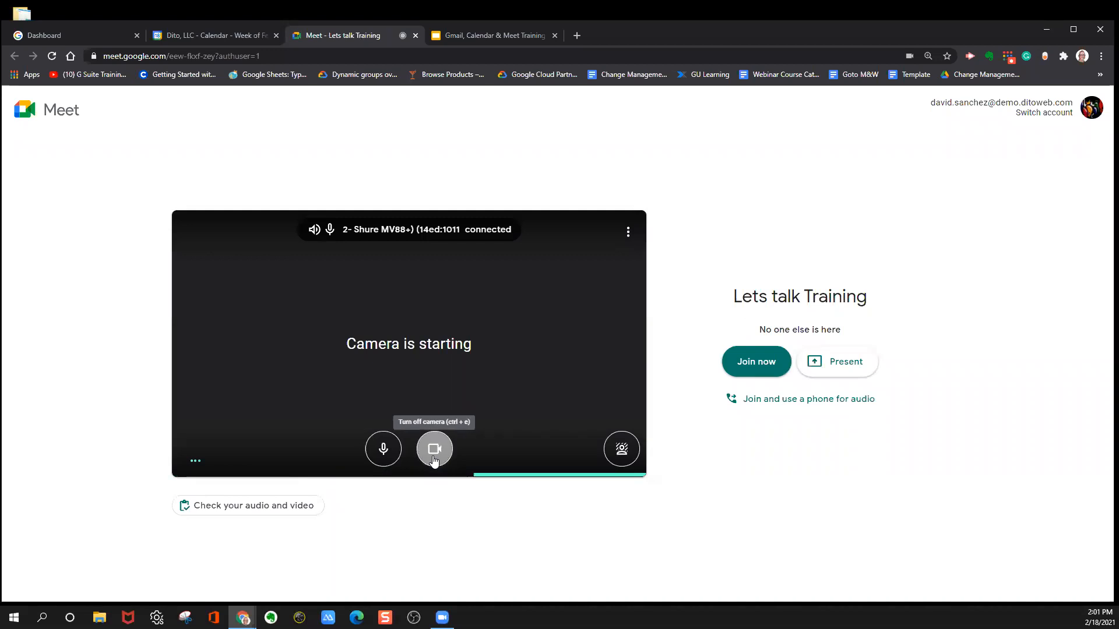
{"action": "left_click", "coordinate": [426, 463]}
{"action": "left_click", "coordinate": [386, 460]}
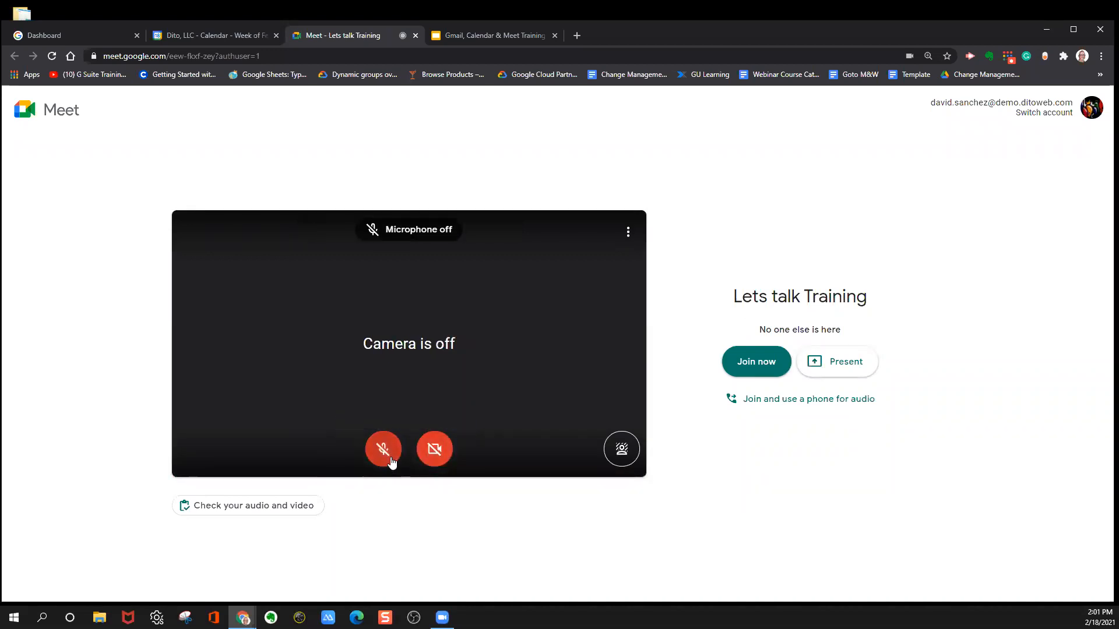
{"action": "mouse_move", "coordinate": [401, 37]}
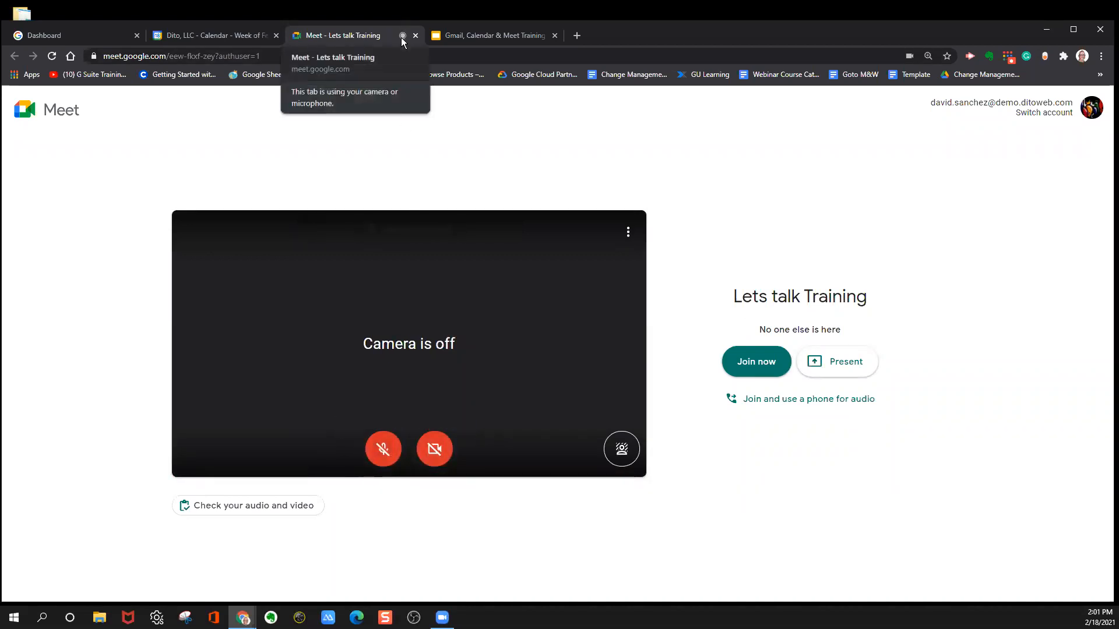
{"action": "left_click", "coordinate": [748, 368]}
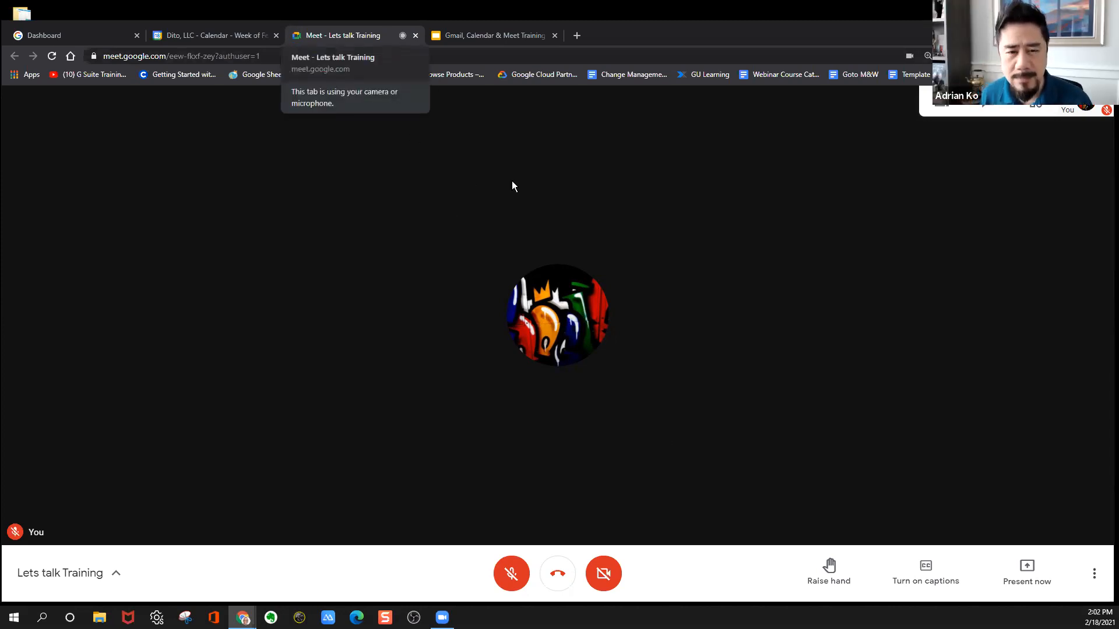
Open eleven new empty browser tabs after the Gmail, Calendar & Meet Training slides.
{"action": "left_click", "coordinate": [486, 35]}
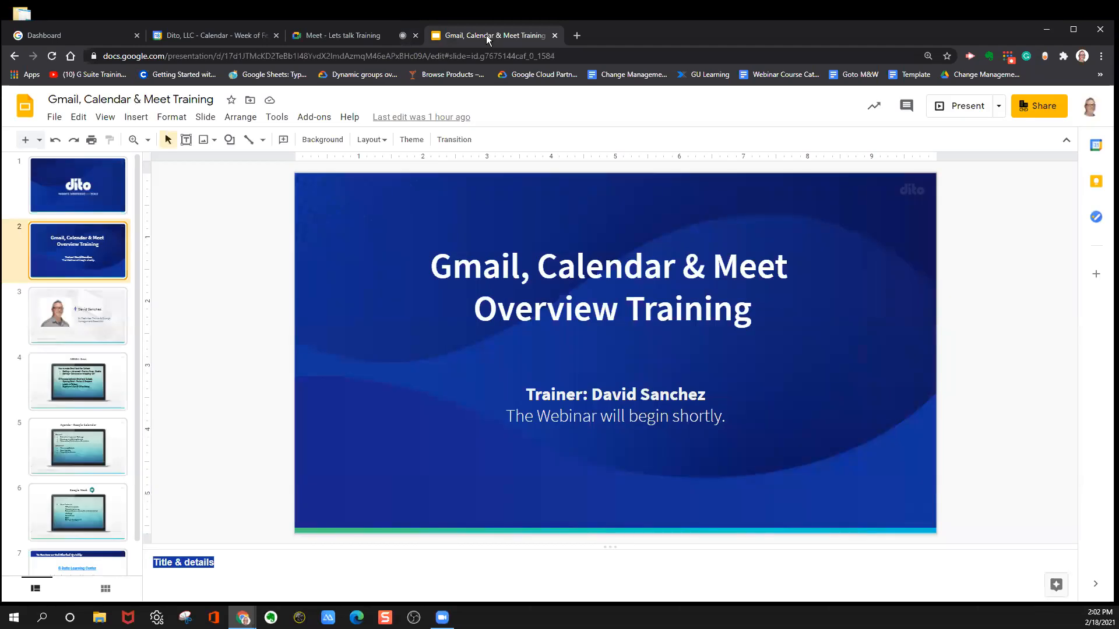
{"action": "key", "text": "alt+t"}
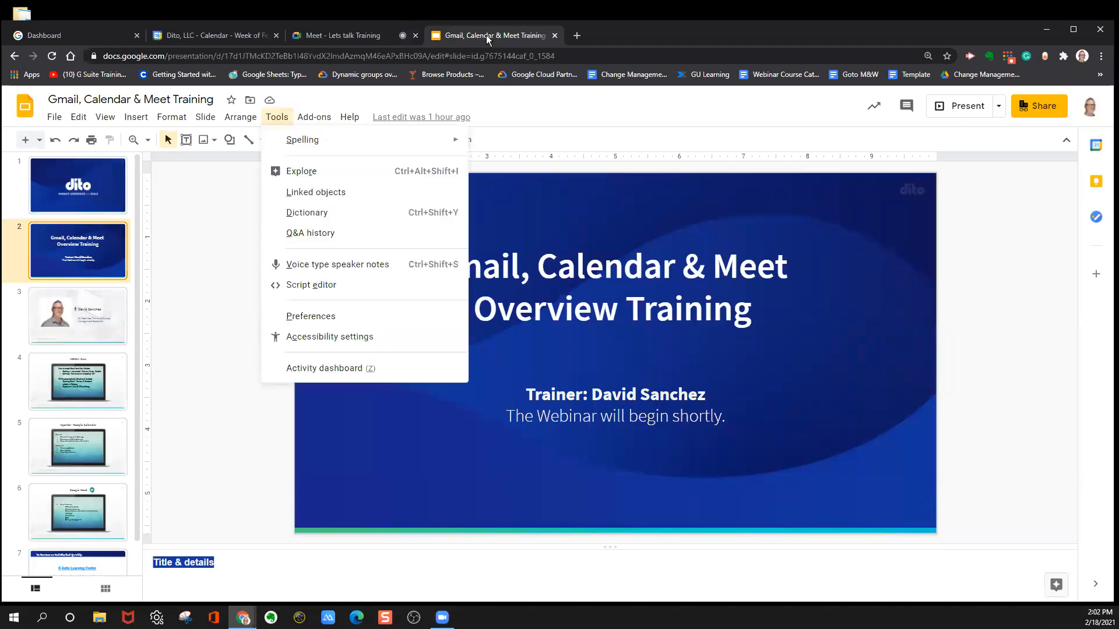
{"action": "left_click", "coordinate": [578, 35]}
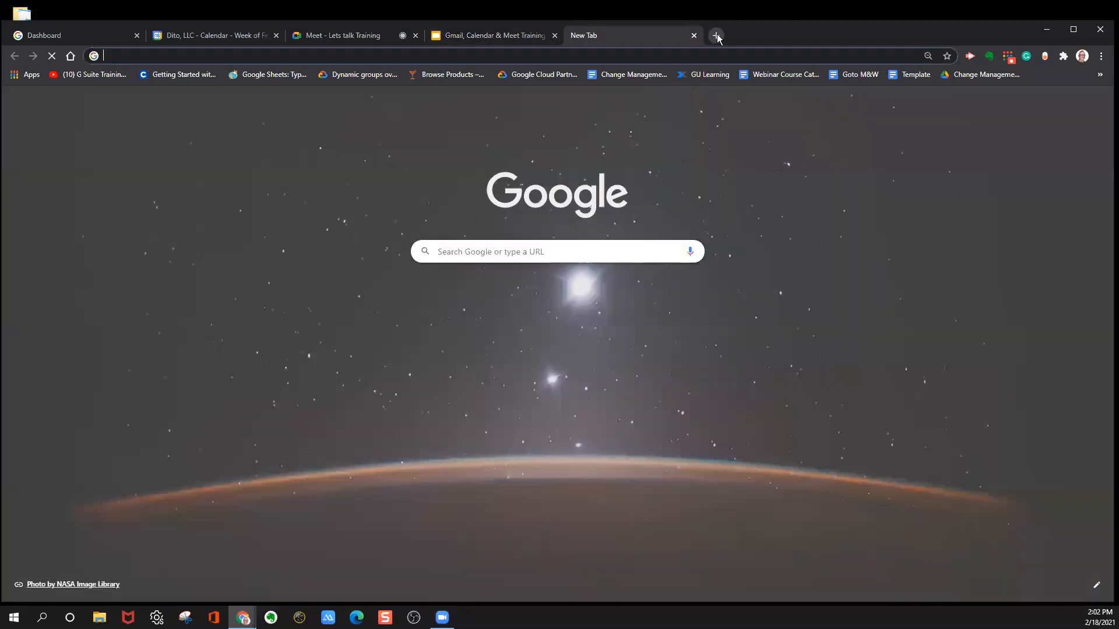
{"action": "left_click", "coordinate": [714, 35]}
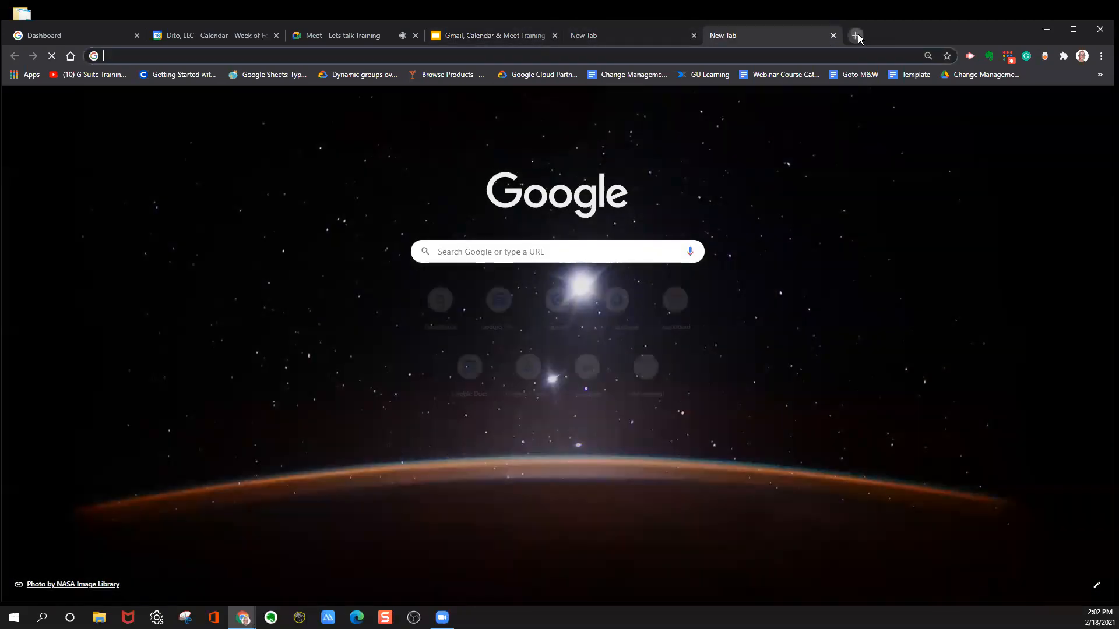
{"action": "left_click", "coordinate": [857, 35]}
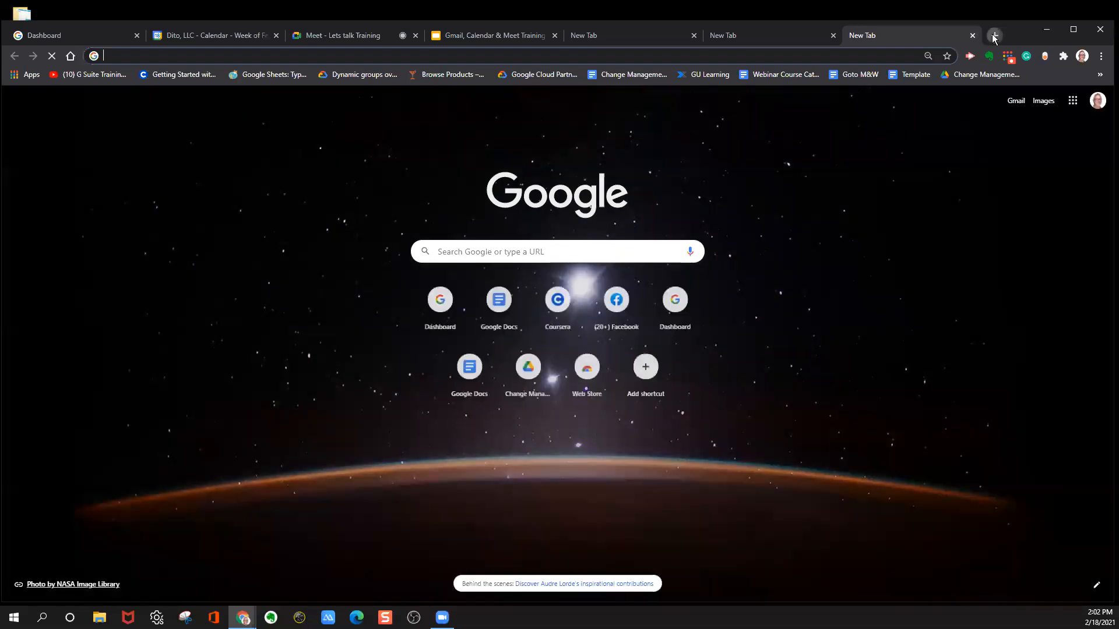
{"action": "left_click", "coordinate": [995, 35]}
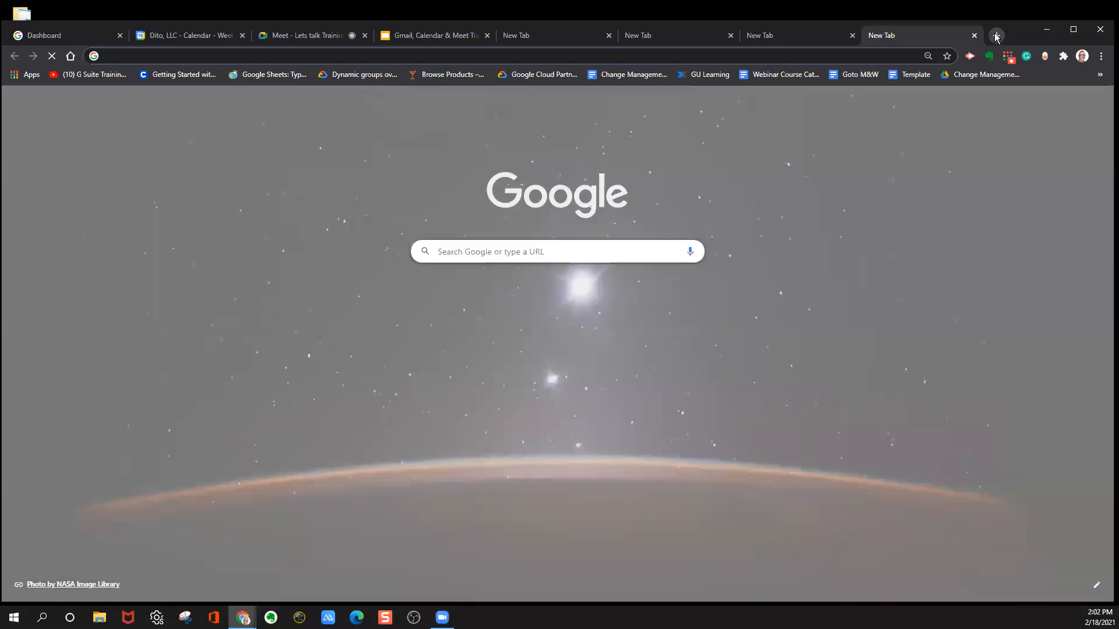
{"action": "left_click", "coordinate": [996, 36]}
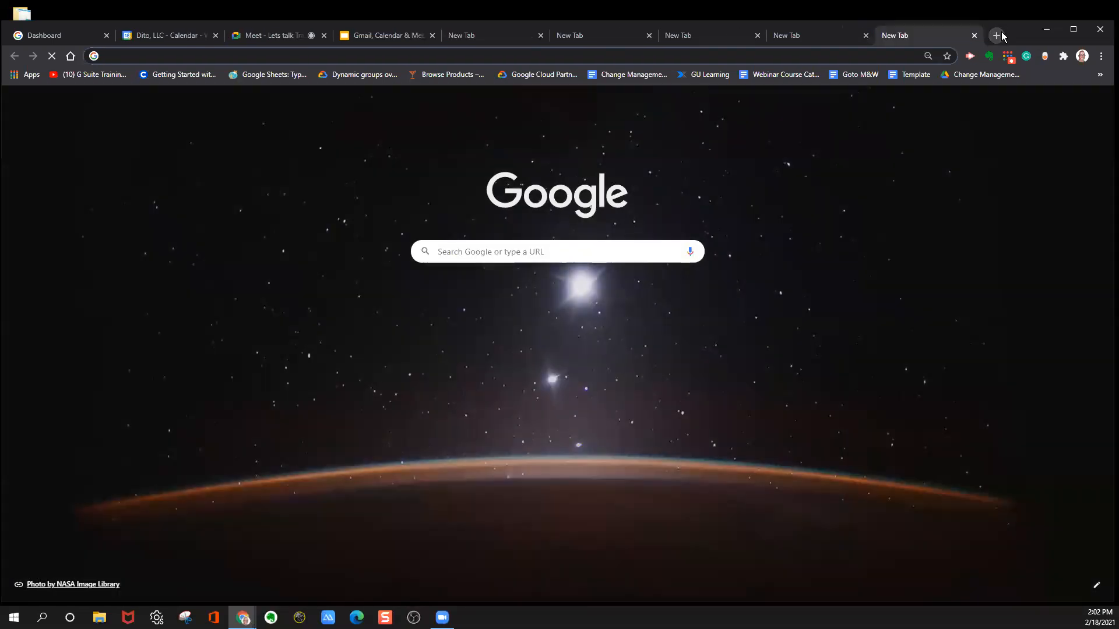
{"action": "left_click", "coordinate": [997, 36]}
{"action": "left_click", "coordinate": [998, 36]}
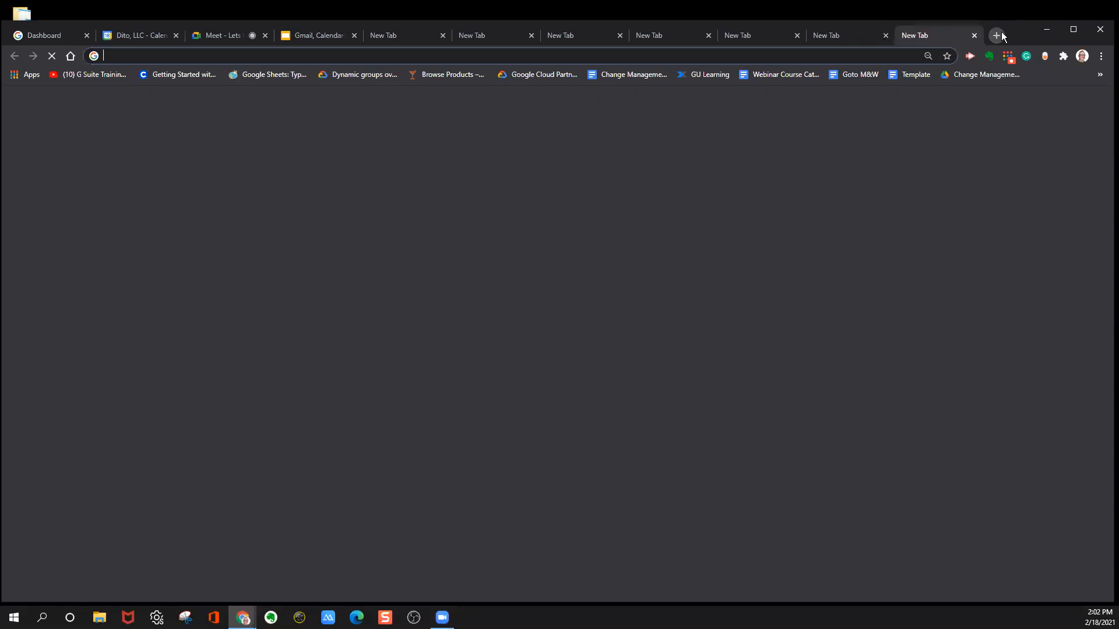
{"action": "left_click", "coordinate": [998, 36]}
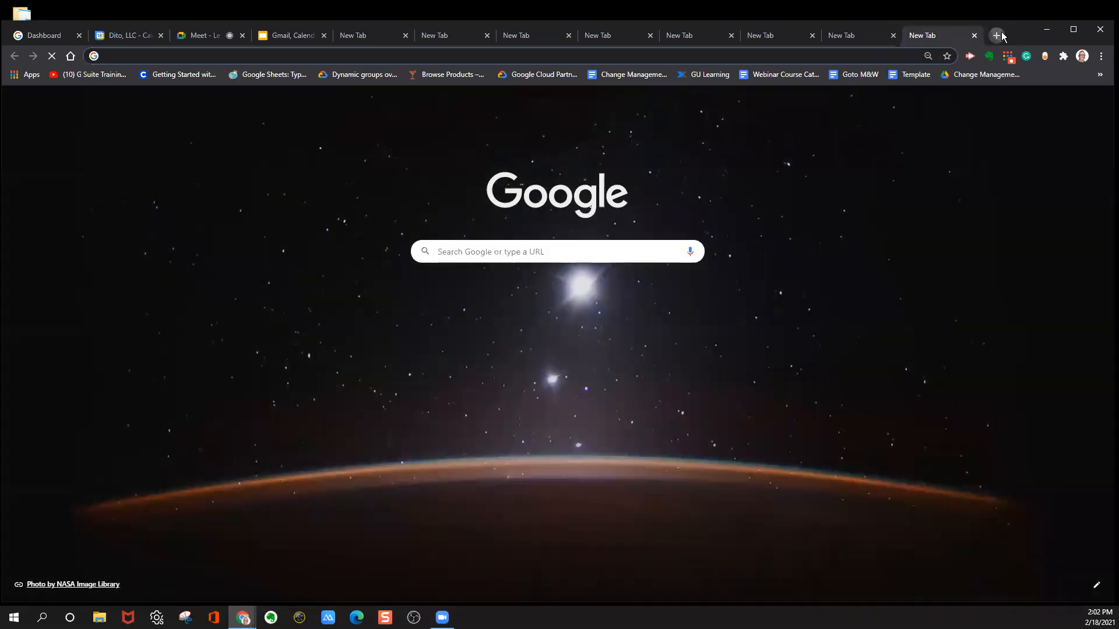
{"action": "left_click", "coordinate": [998, 36]}
{"action": "left_click", "coordinate": [998, 36]}
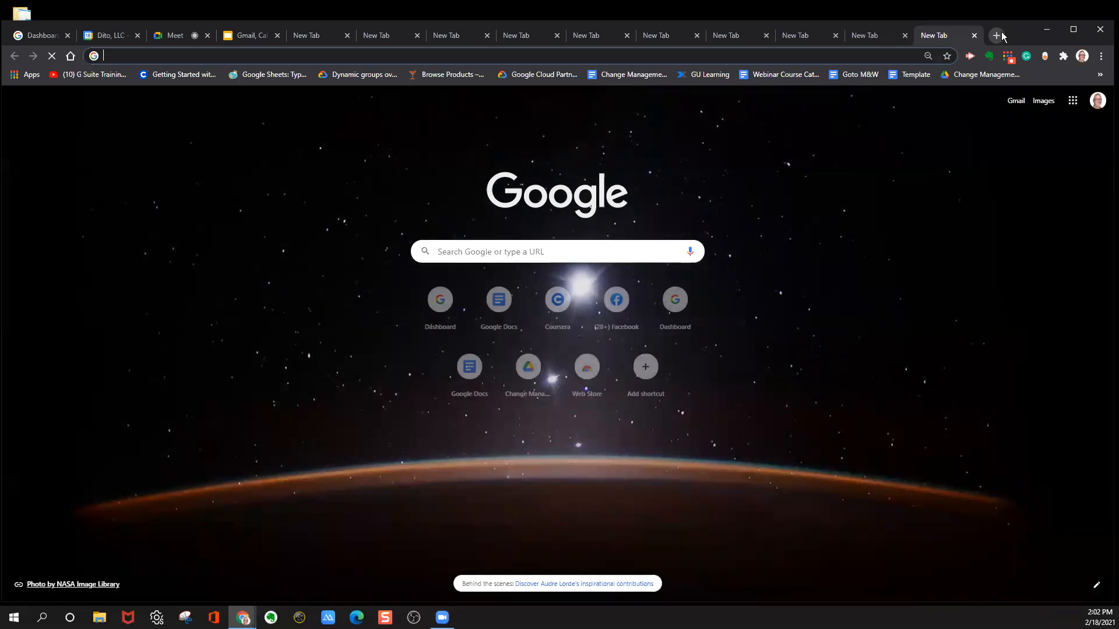
{"action": "left_click", "coordinate": [998, 36]}
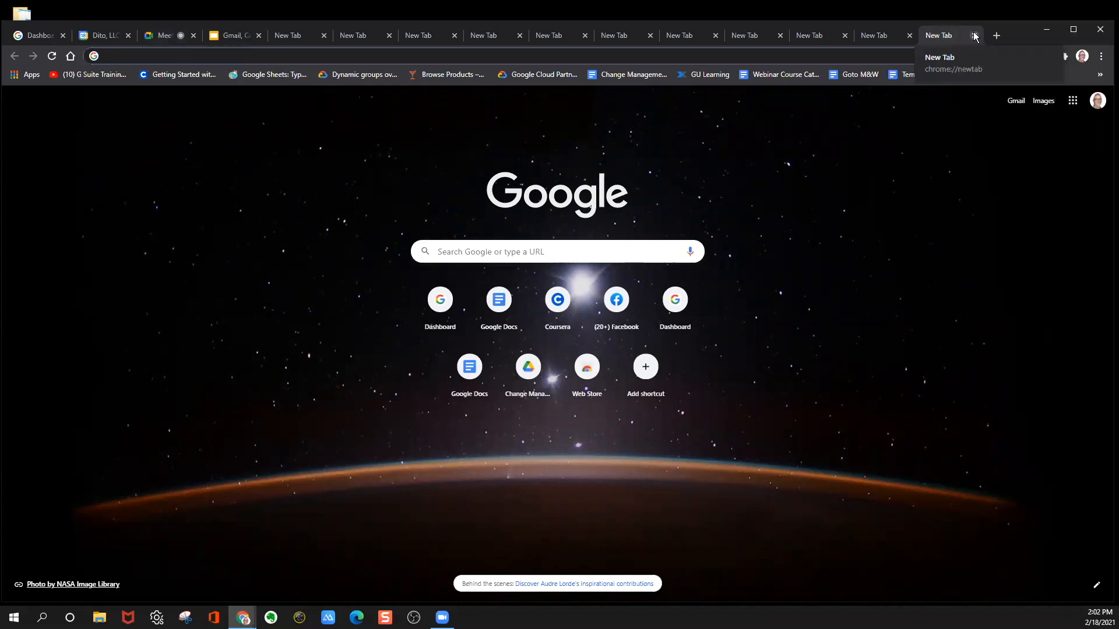
Close all the empty new tabs and return to the Lets talk Training Meet call.
{"action": "left_click", "coordinate": [975, 35]}
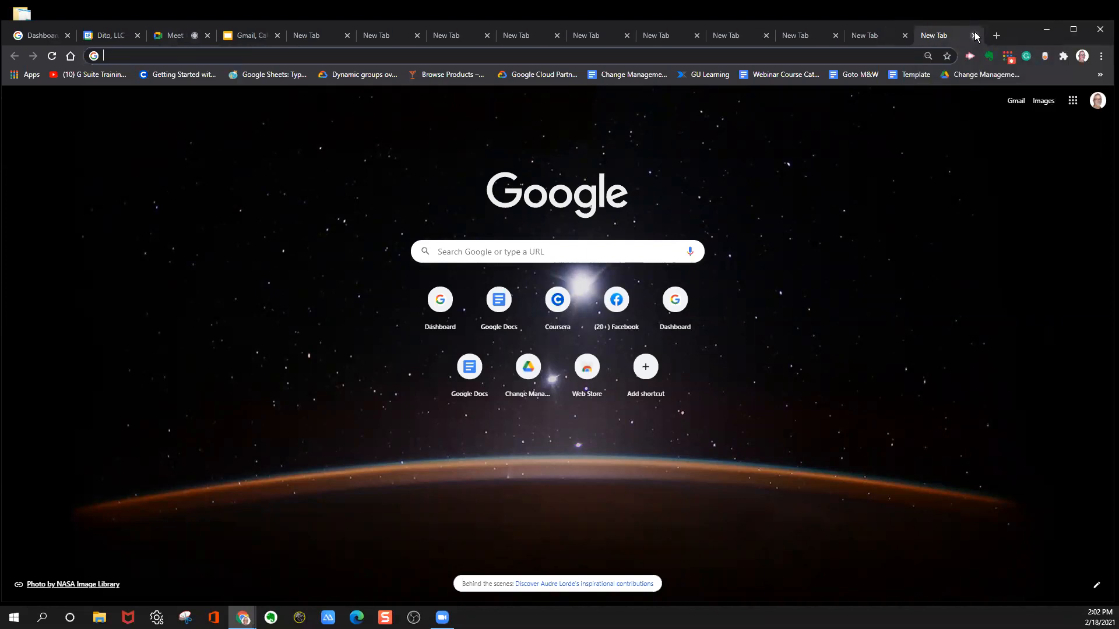
{"action": "left_click", "coordinate": [972, 36]}
{"action": "left_click", "coordinate": [973, 35]}
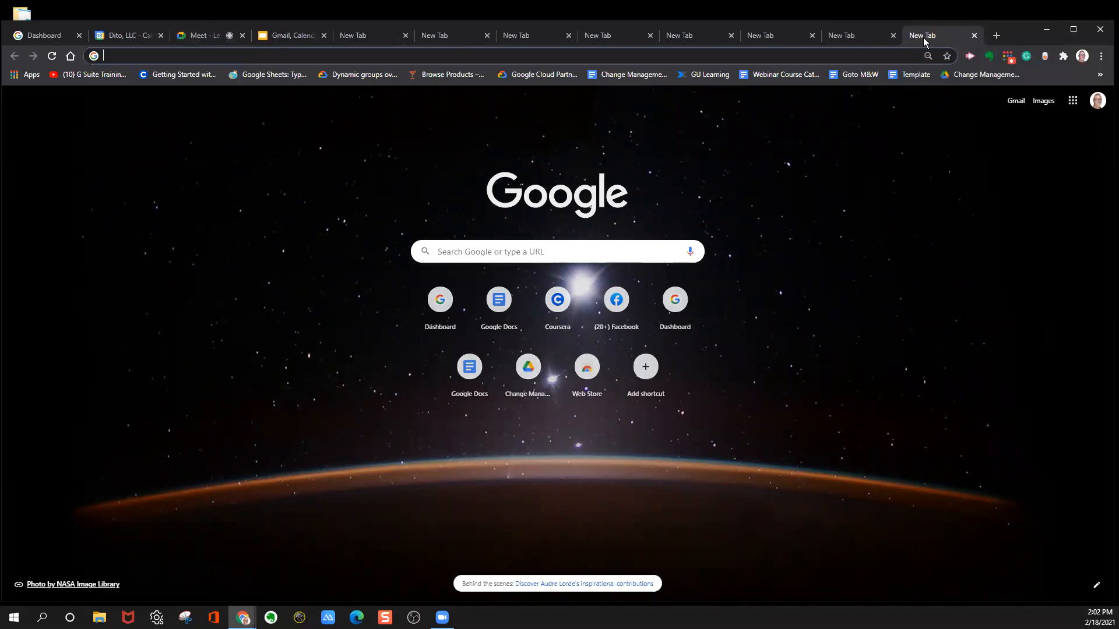
{"action": "left_click", "coordinate": [974, 35]}
{"action": "left_click", "coordinate": [975, 36]}
{"action": "left_click", "coordinate": [974, 36]}
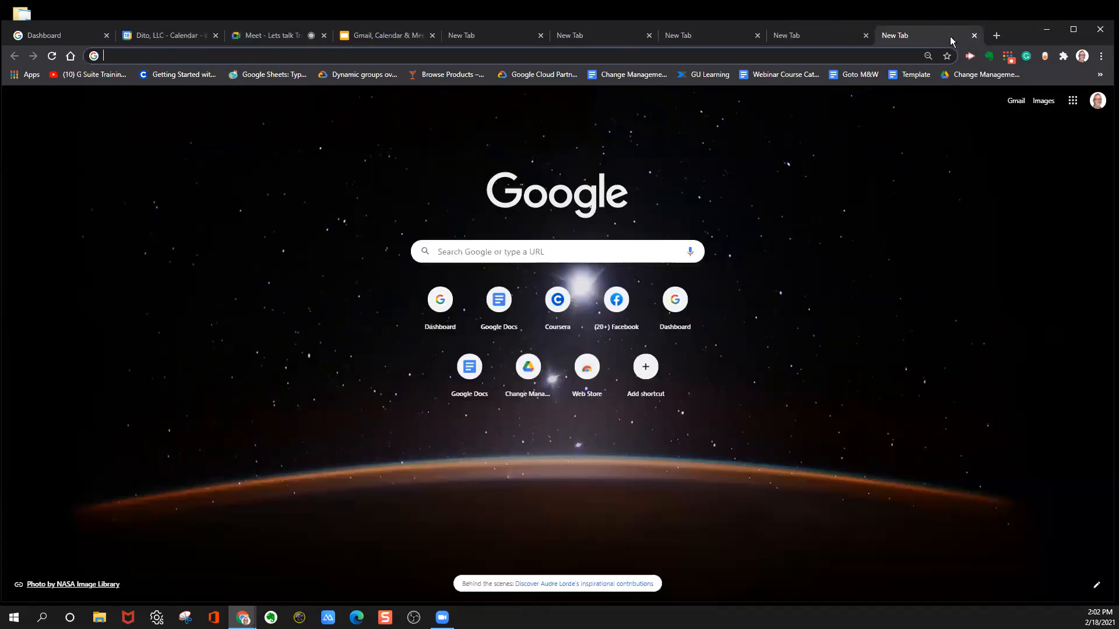
{"action": "left_click", "coordinate": [973, 35]}
{"action": "left_click", "coordinate": [973, 35]}
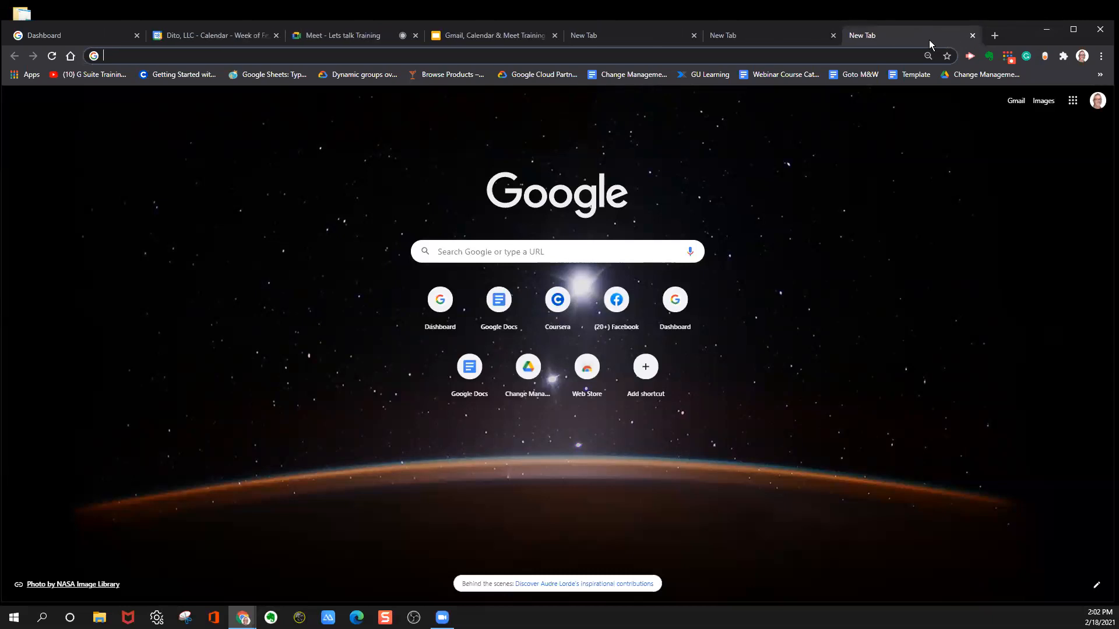
{"action": "left_click", "coordinate": [972, 36]}
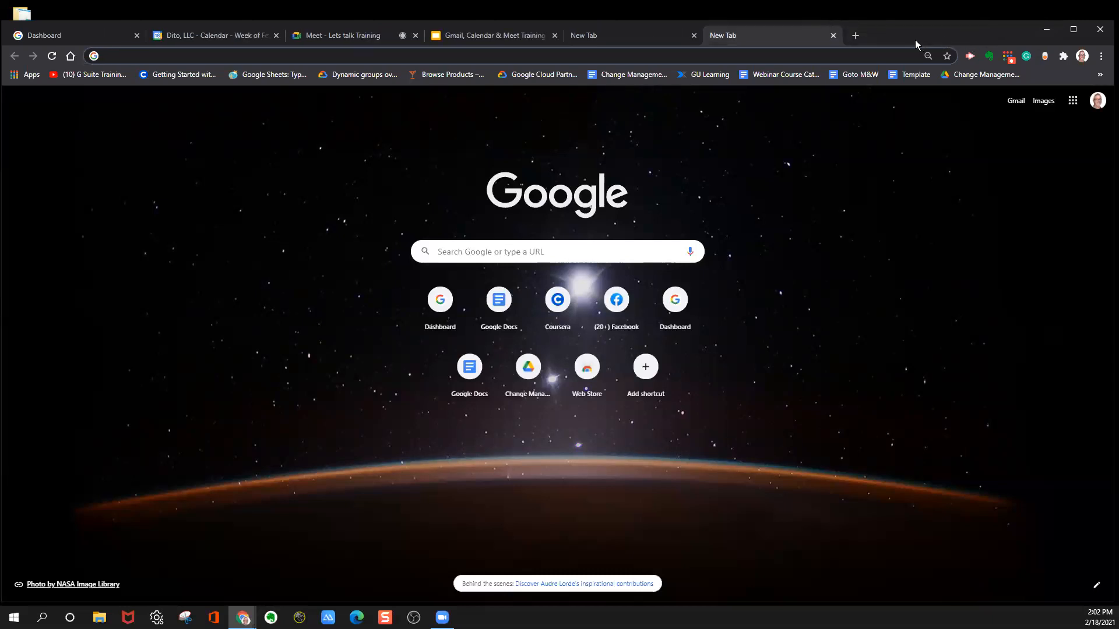
{"action": "left_click", "coordinate": [834, 37]}
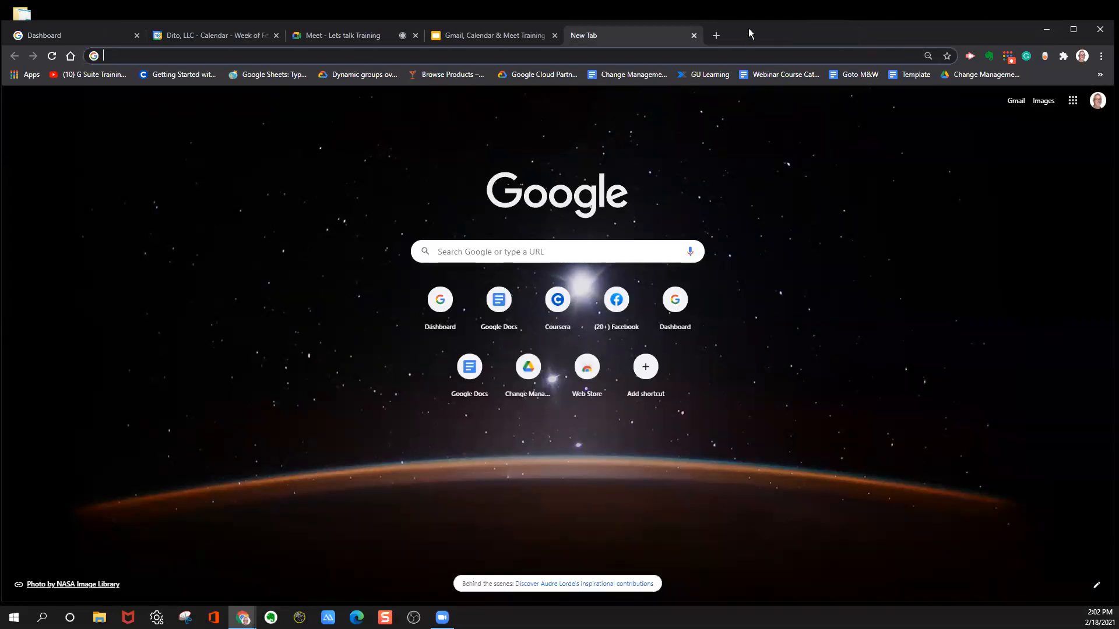
{"action": "left_click", "coordinate": [693, 36]}
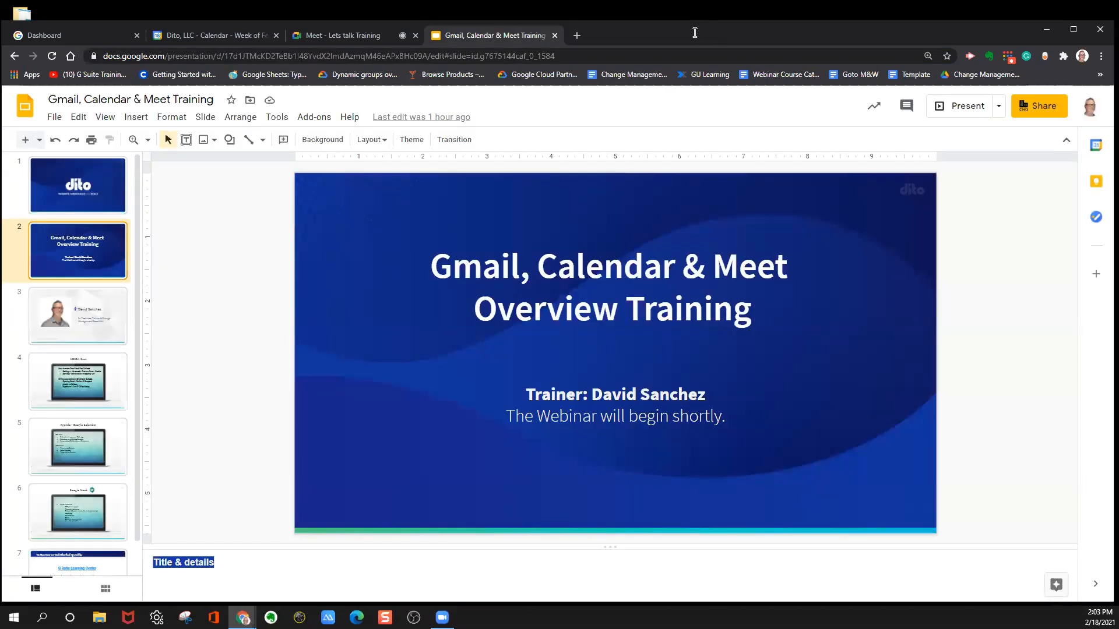
{"action": "left_click", "coordinate": [330, 36]}
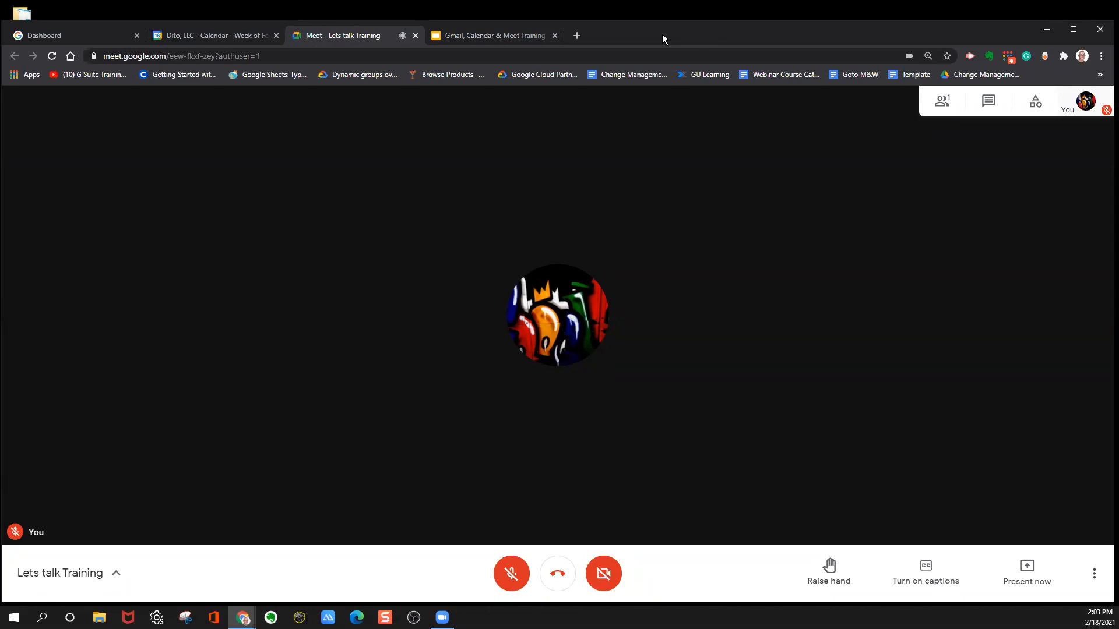
Dismiss the microphone-off notice in the Lets talk Training call and show the additional call options, including Record meeting.
{"action": "mouse_move", "coordinate": [402, 36]}
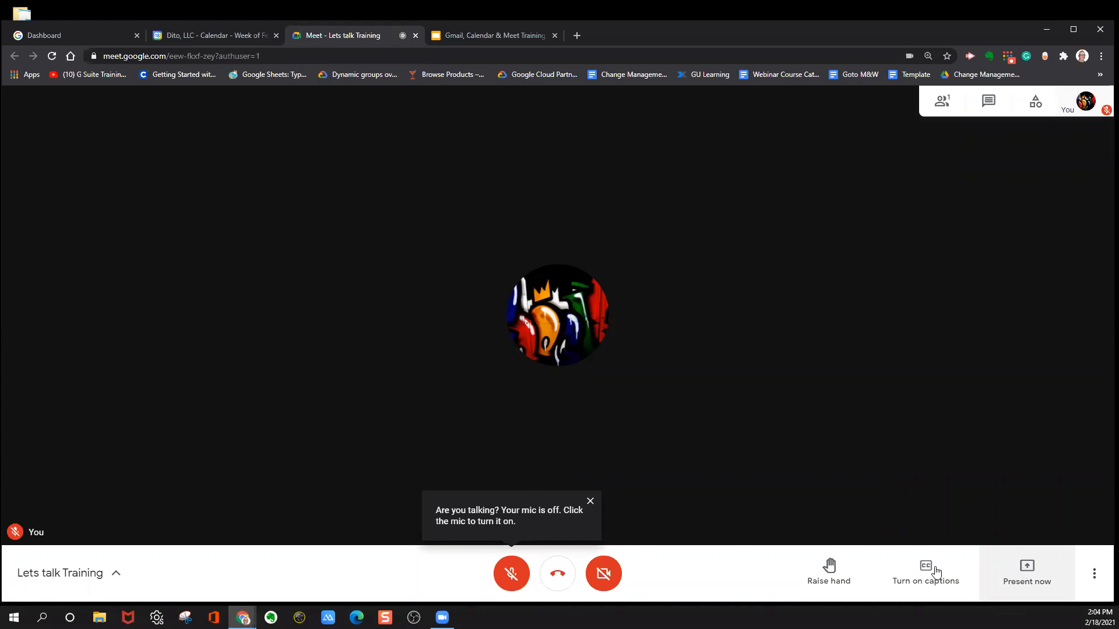
{"action": "left_click", "coordinate": [590, 502]}
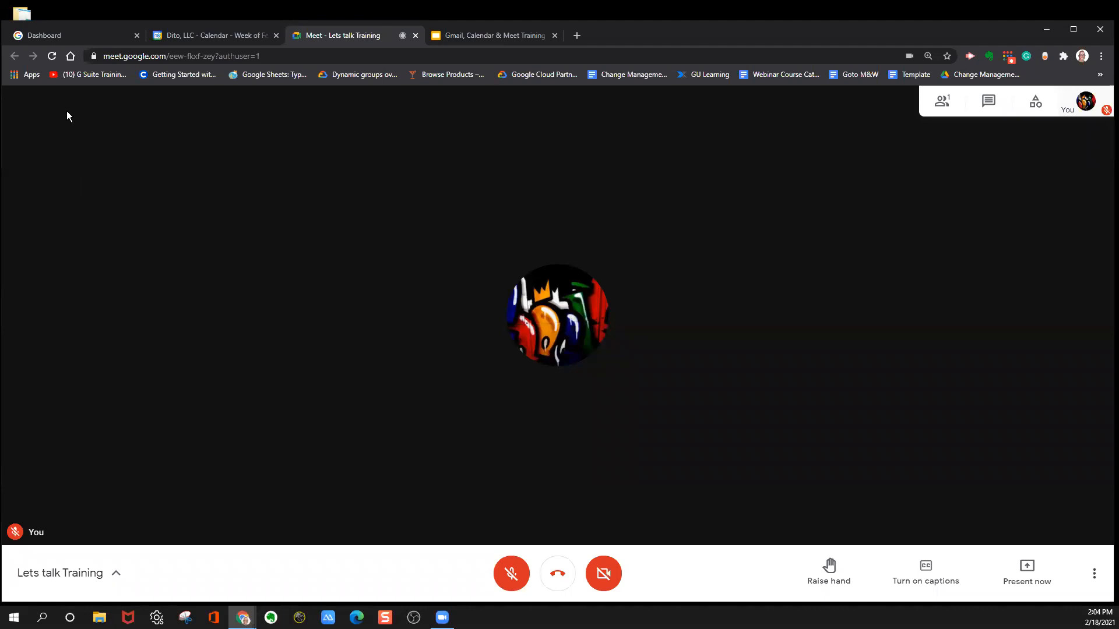
{"action": "left_click", "coordinate": [1094, 573]}
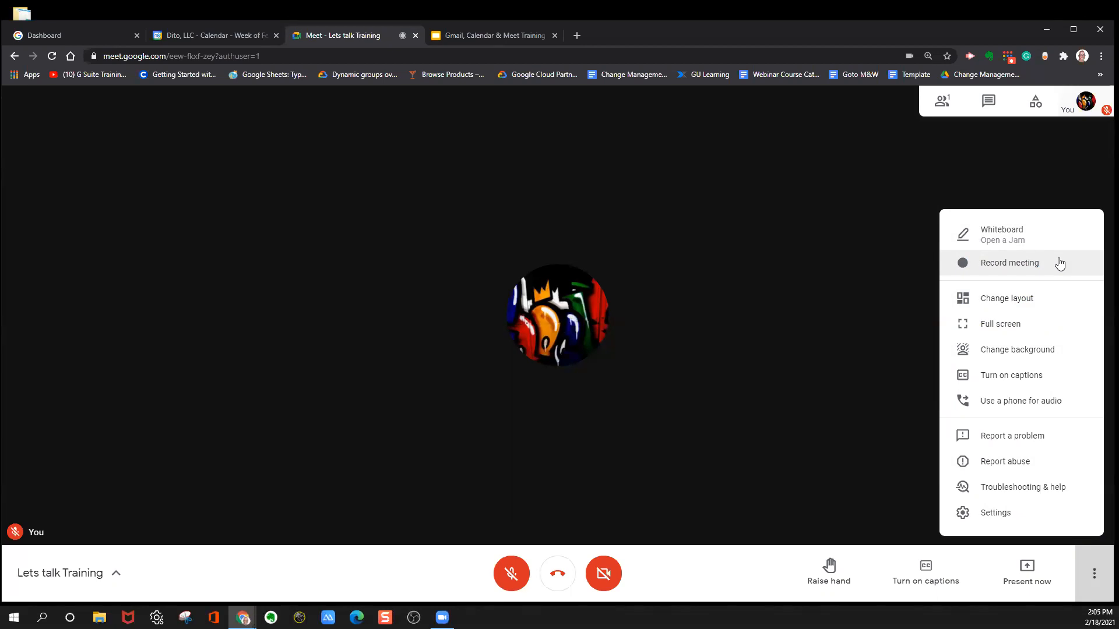
Open Google Drive from the Workspace Dashboard and select the Meet Recordings folder in My Drive.
{"action": "left_click", "coordinate": [119, 38]}
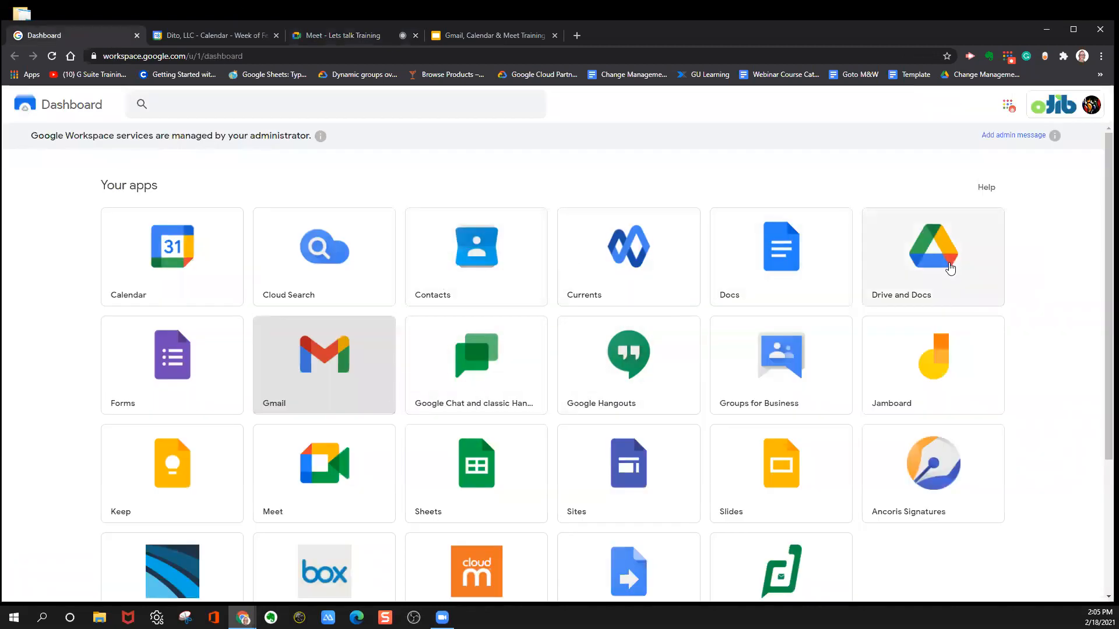
{"action": "left_click", "coordinate": [950, 268]}
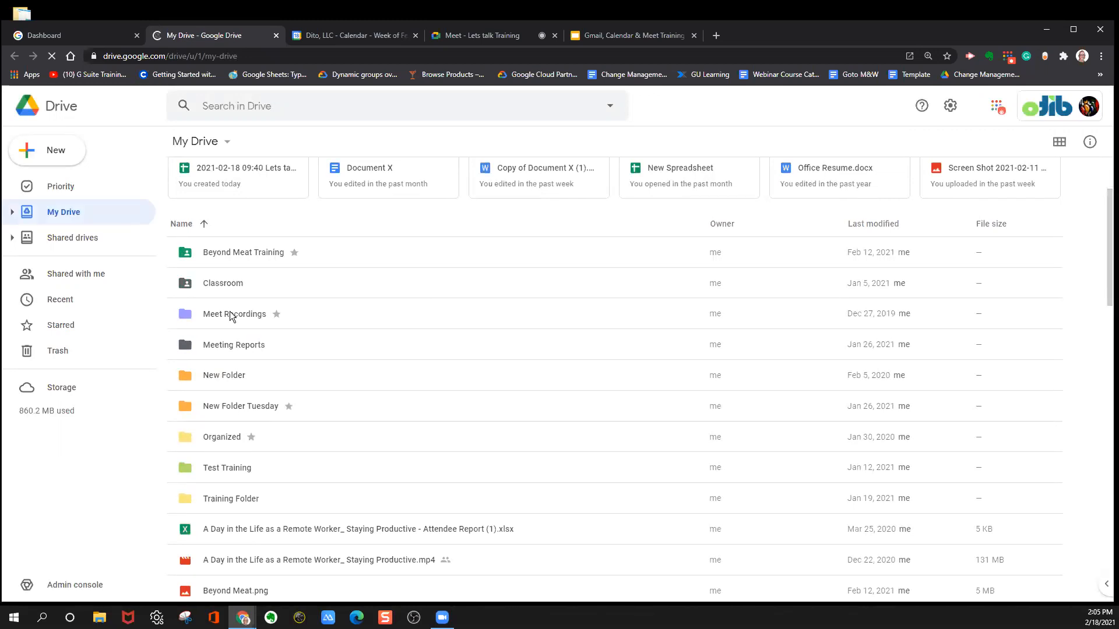
{"action": "left_click", "coordinate": [231, 314]}
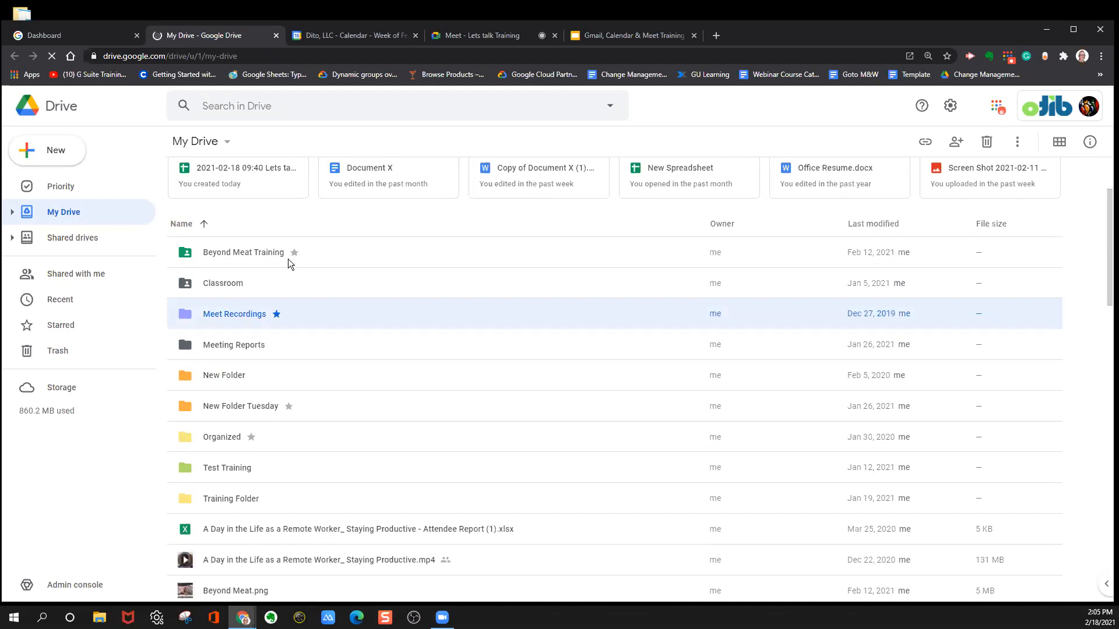
Close Google Drive, return to the Lets talk Training Meet call and close its list of additional options.
{"action": "left_click", "coordinate": [275, 36]}
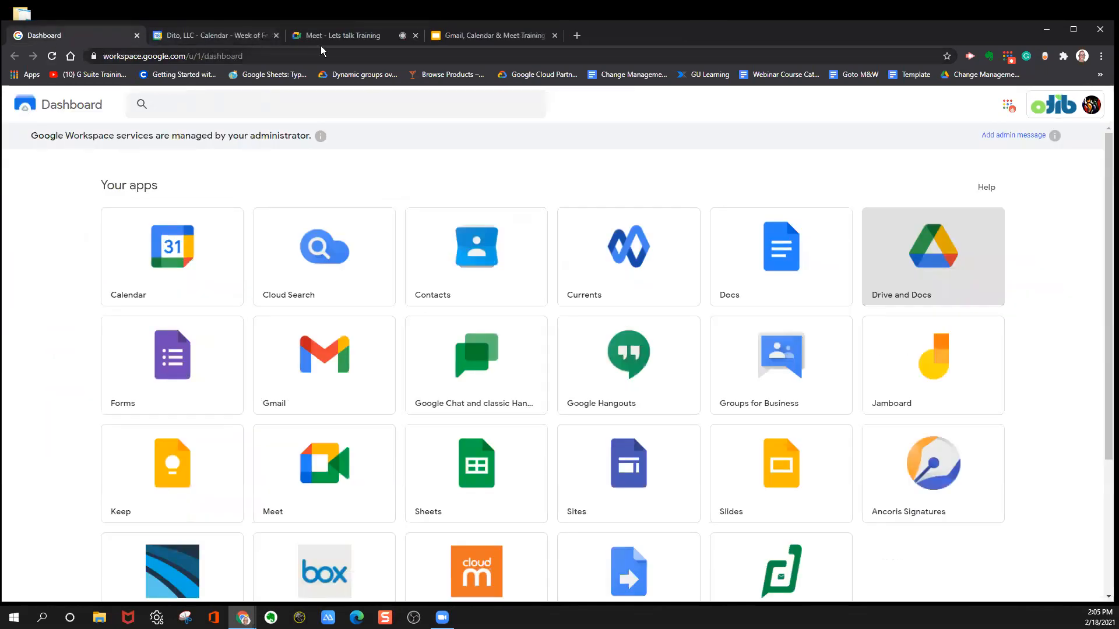
{"action": "left_click", "coordinate": [370, 35]}
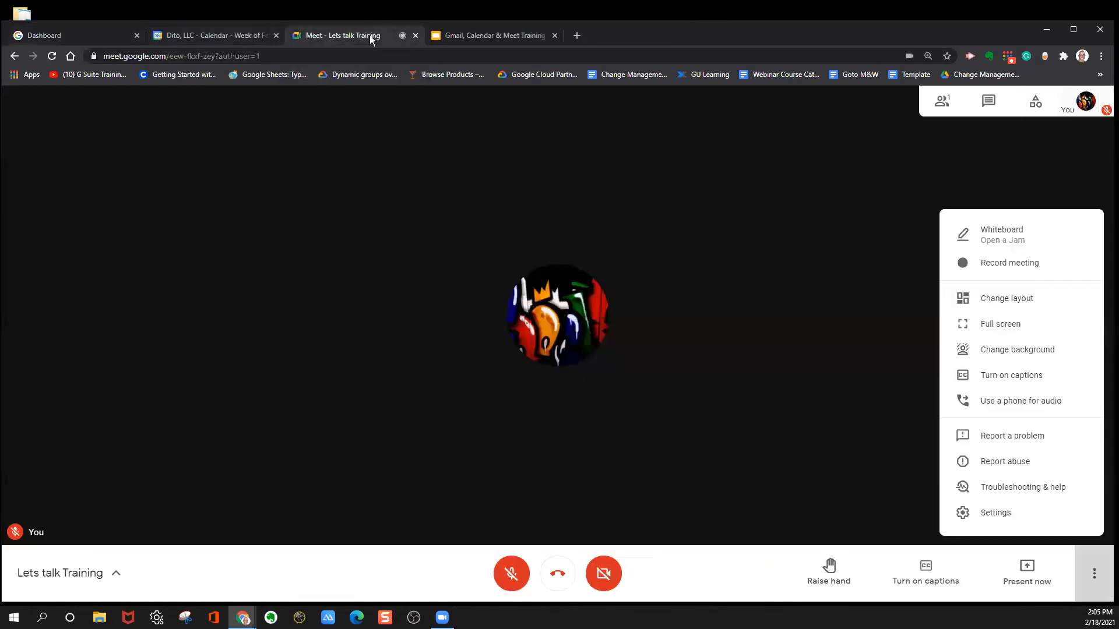
{"action": "left_click", "coordinate": [1095, 574]}
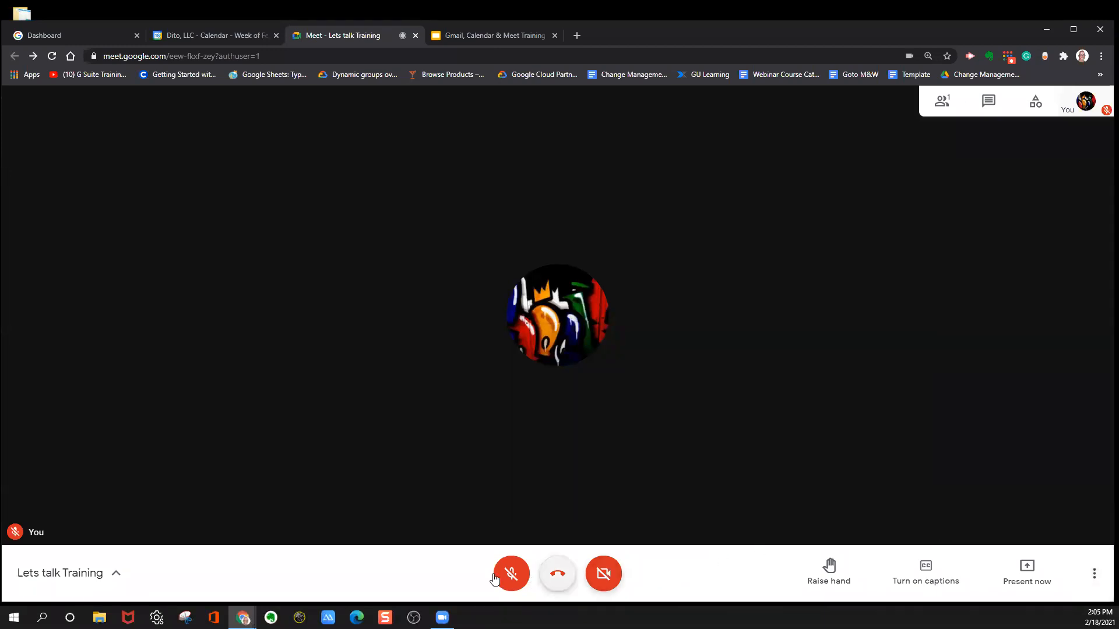